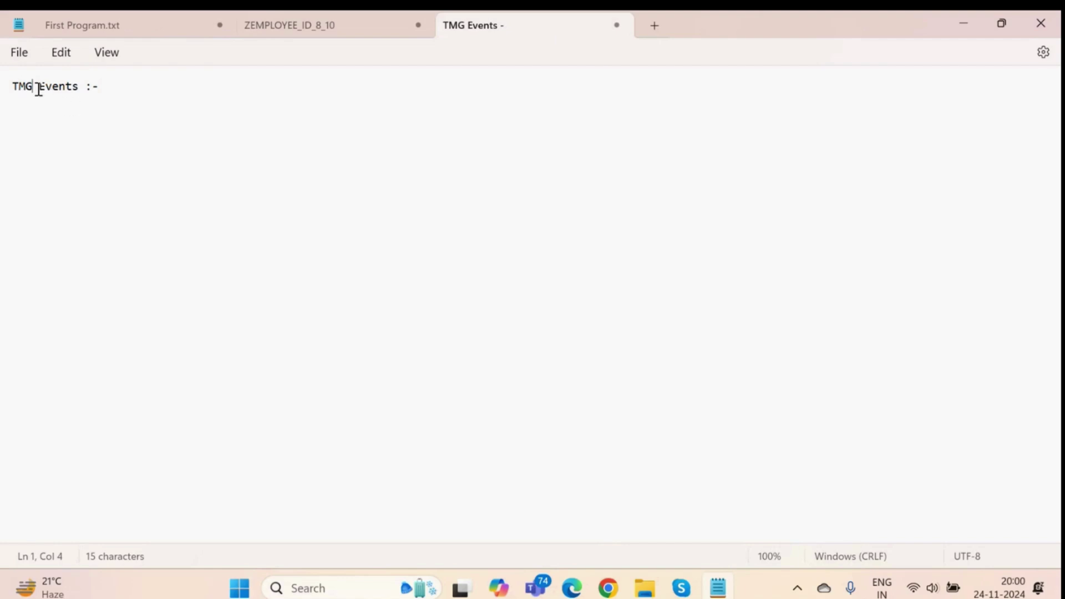
Below the TMG Events heading, add the line 'TMG :- Table Maintenance Genarator'.
drag(37, 88, 79, 94)
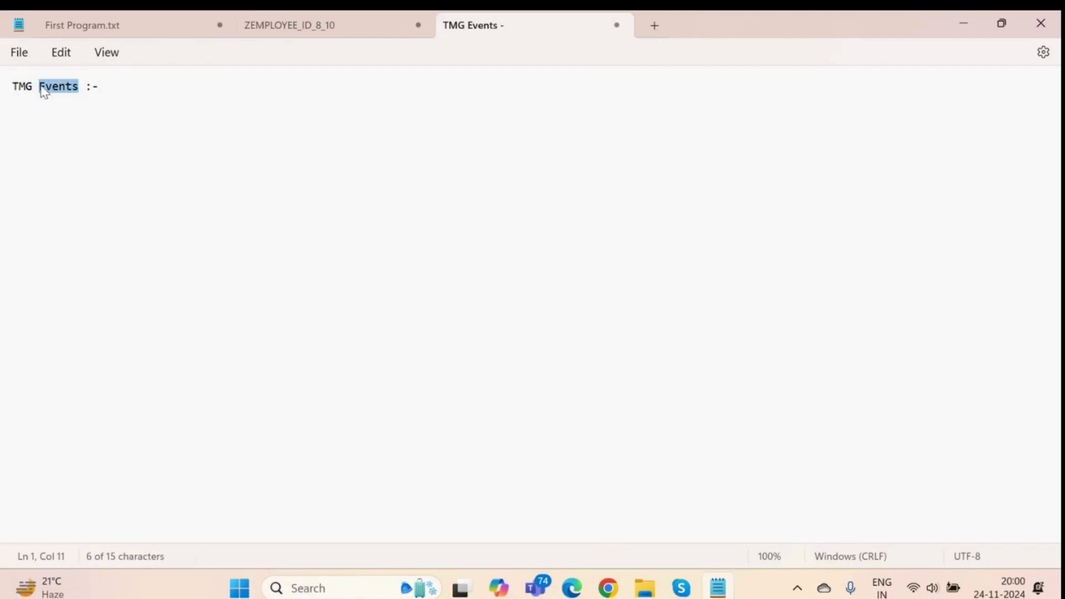
drag(28, 88, 7, 91)
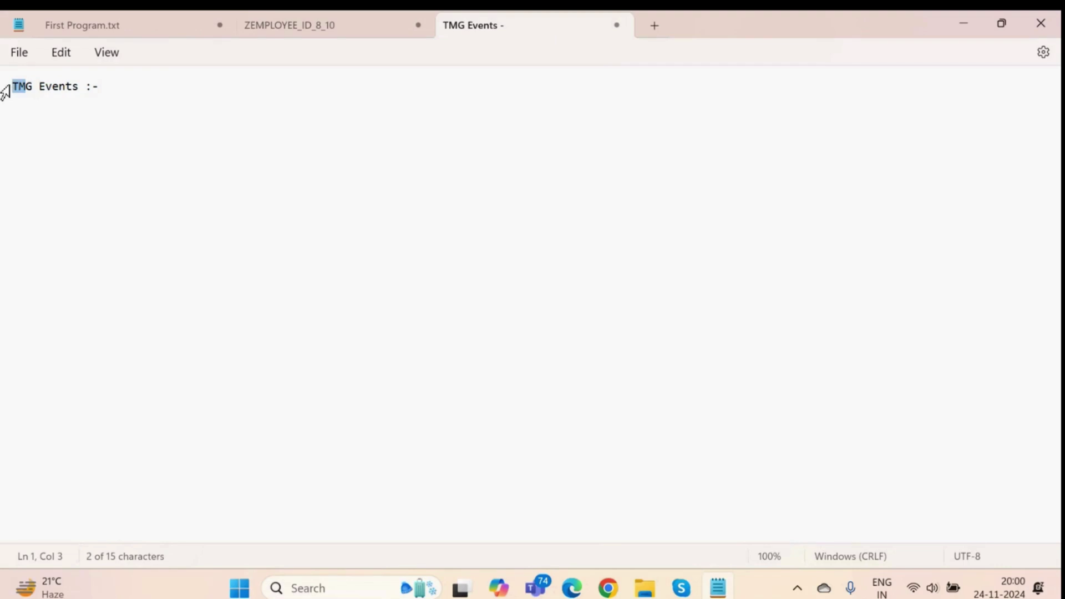
click(111, 89)
key(Return)
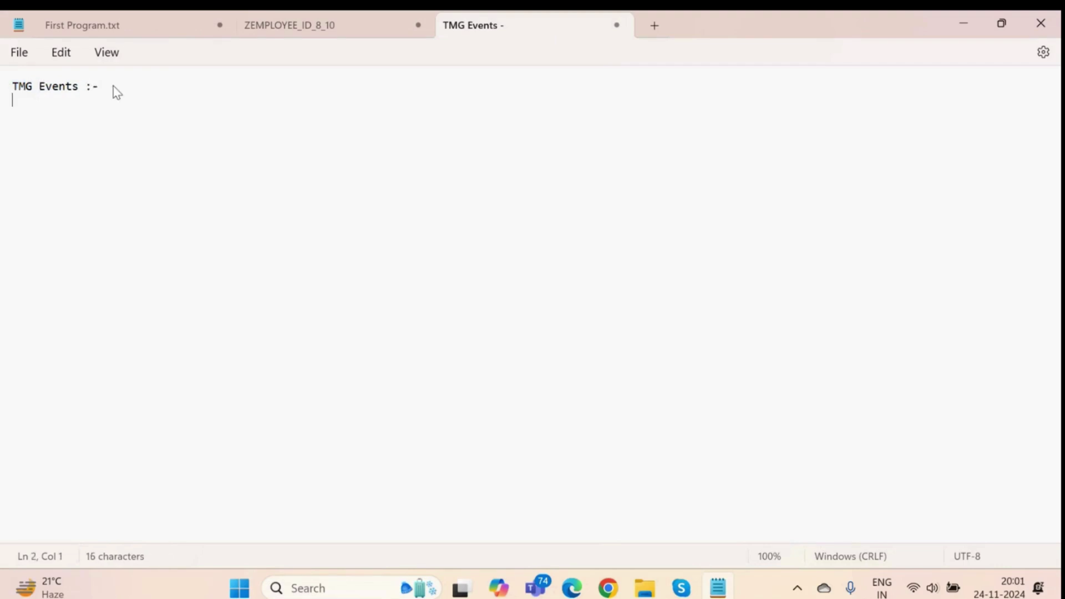
key(Return)
key(Return)
text(TMG :- Ta)
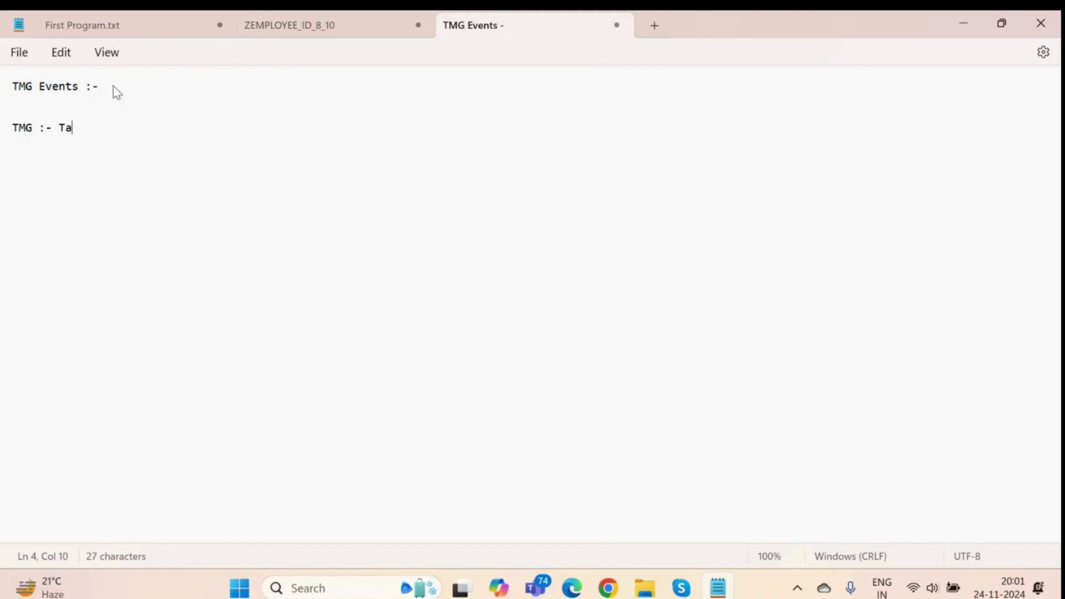
text(ble Maintenance G)
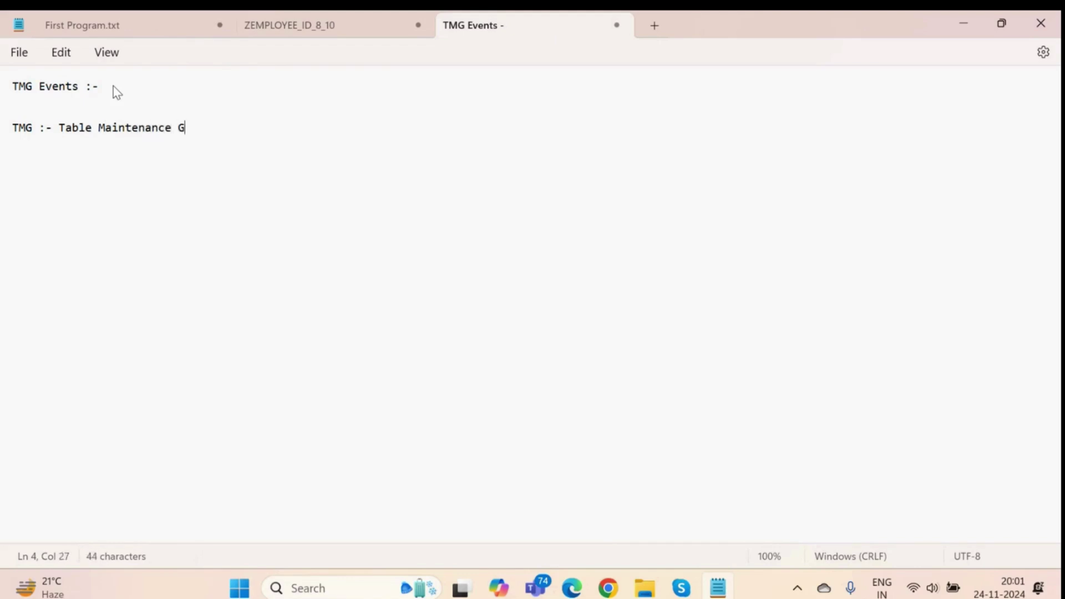
text(enarator)
Add the note 'Event :- Doing something, or something is happening' and start a new line.
key(Return)
key(Return)
text(Evenet)
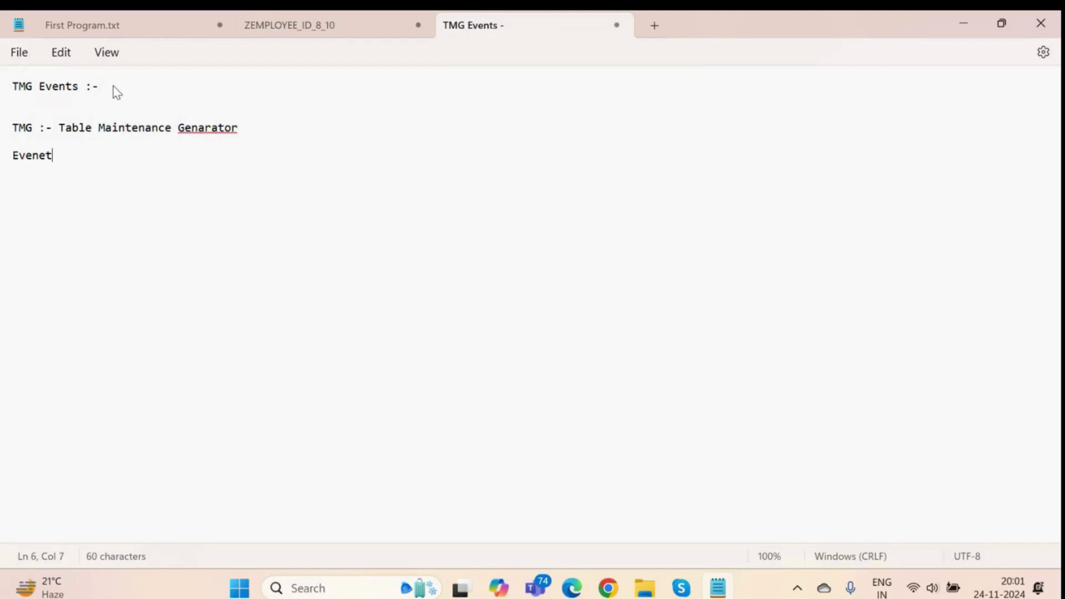
key(BackSpace)
key(BackSpace)
text(t :- Doing something)
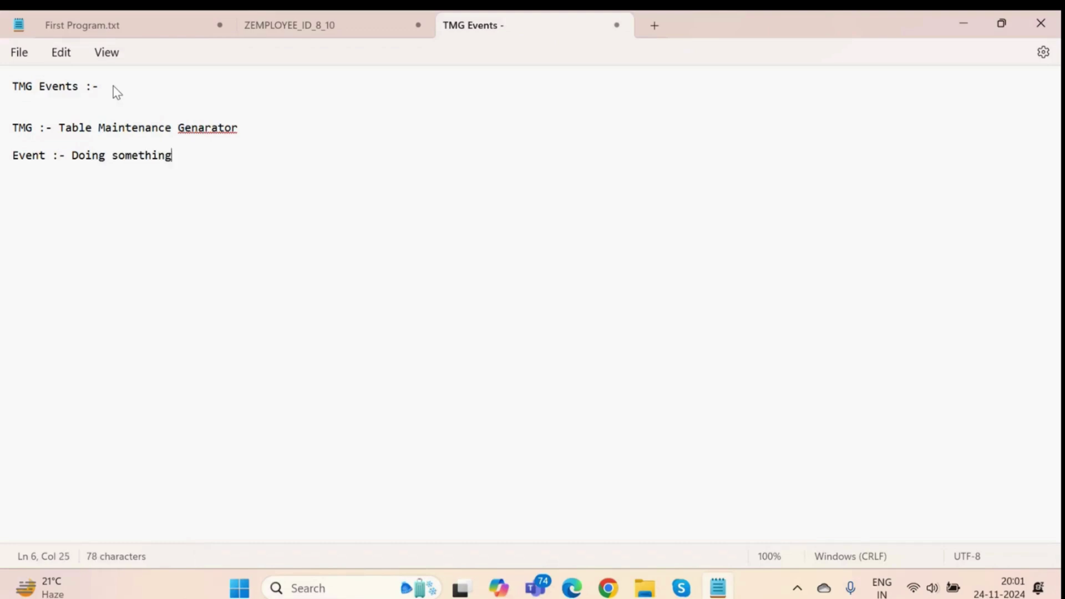
text(, or)
key(BackSpace)
text(or somethi)
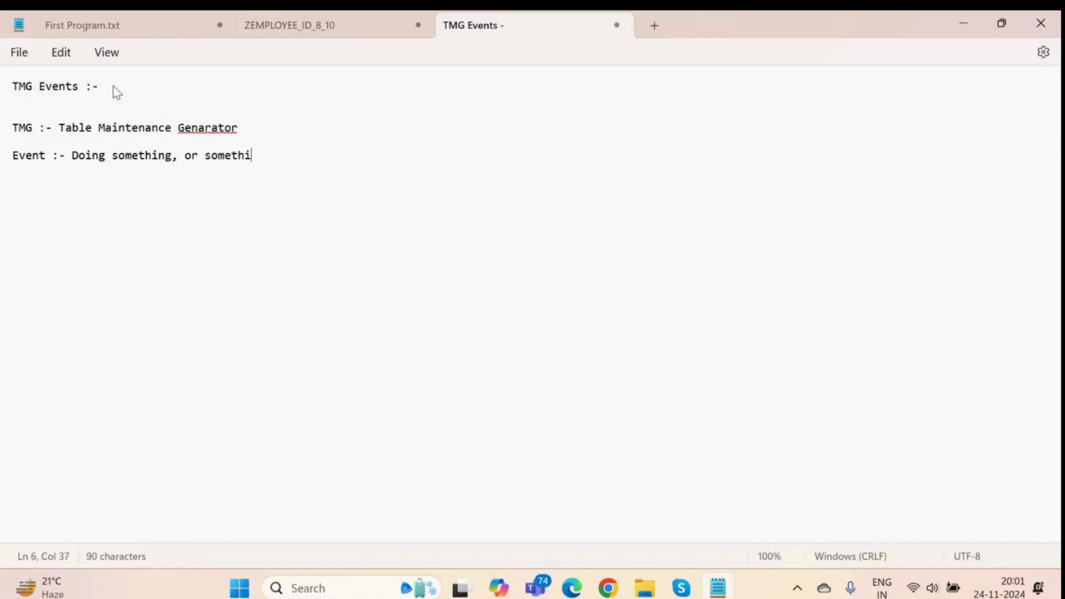
text(ng is happening)
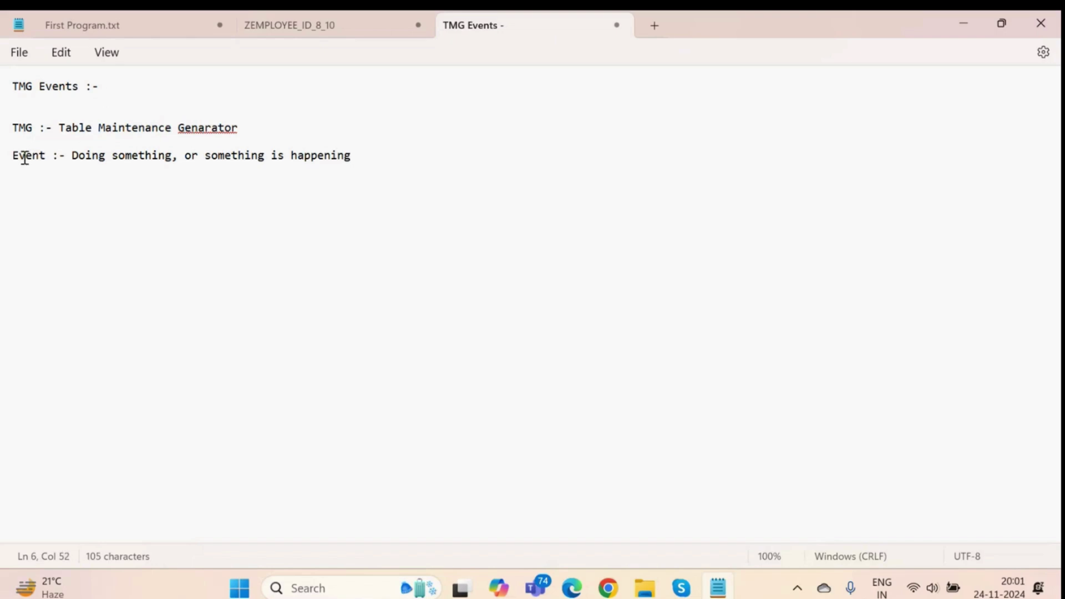
drag(12, 157, 26, 157)
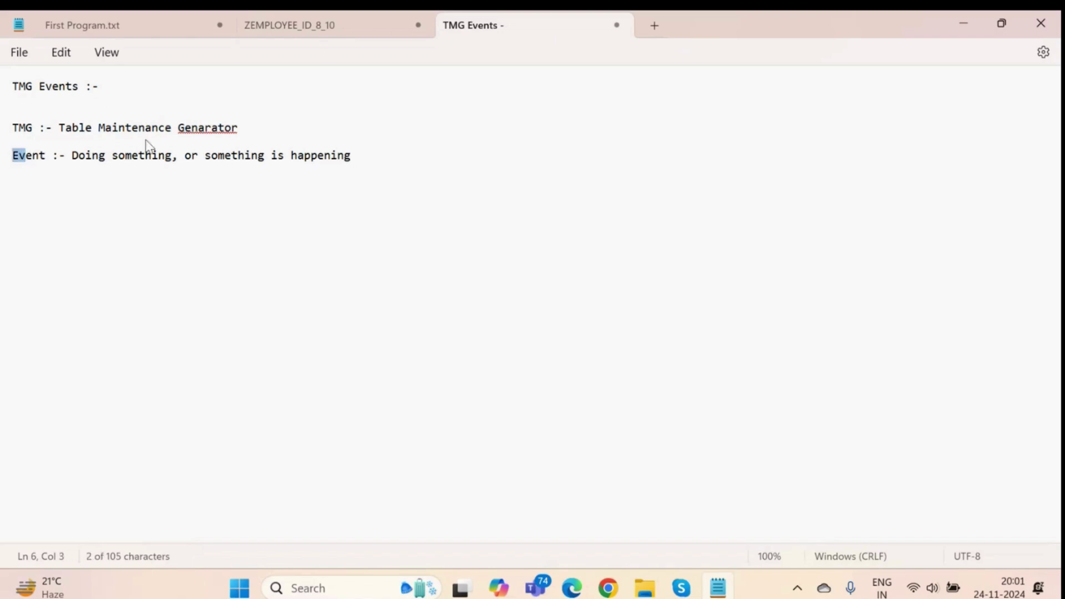
click(420, 158)
key(Return)
key(Return)
key(Return)
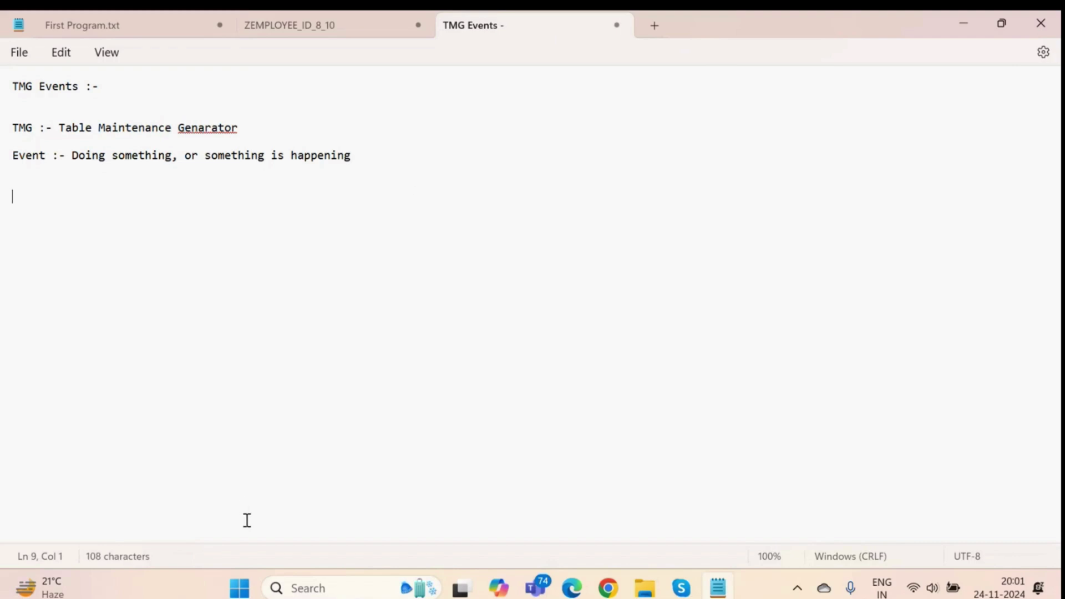
Launch SAP Logon and log on to S4HANA Technical User with the saved user and password.
click(305, 589)
text(log)
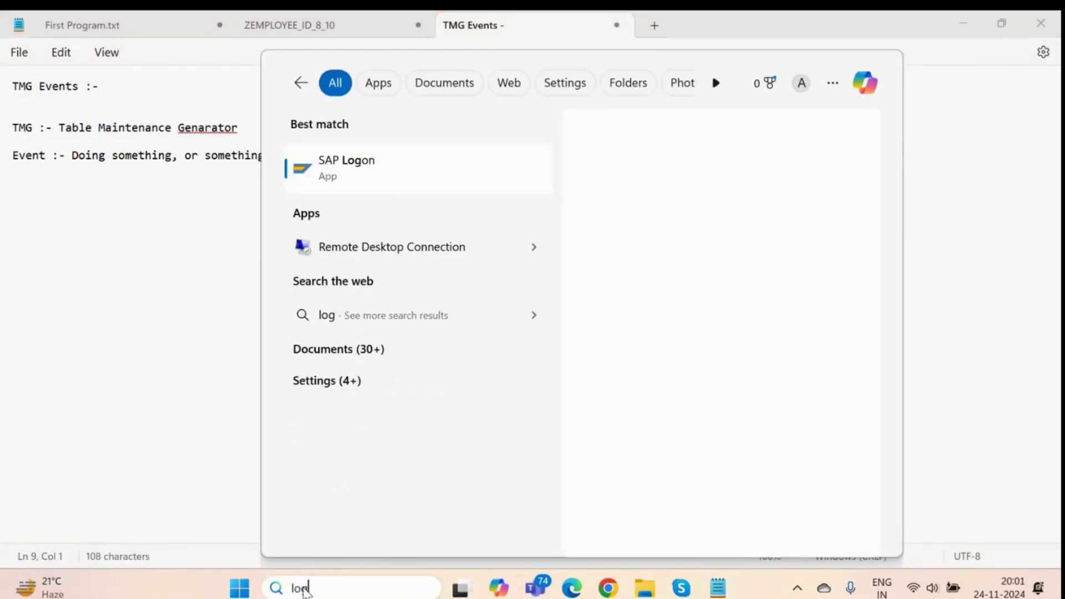
key(Return)
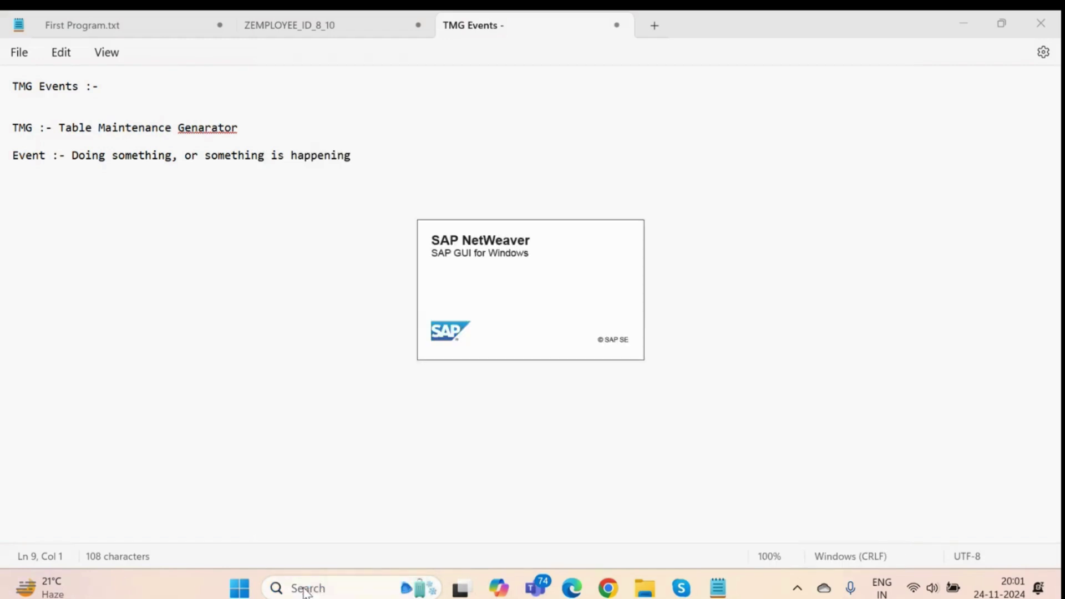
key(Down)
key(Down)
key(Down)
key(Down)
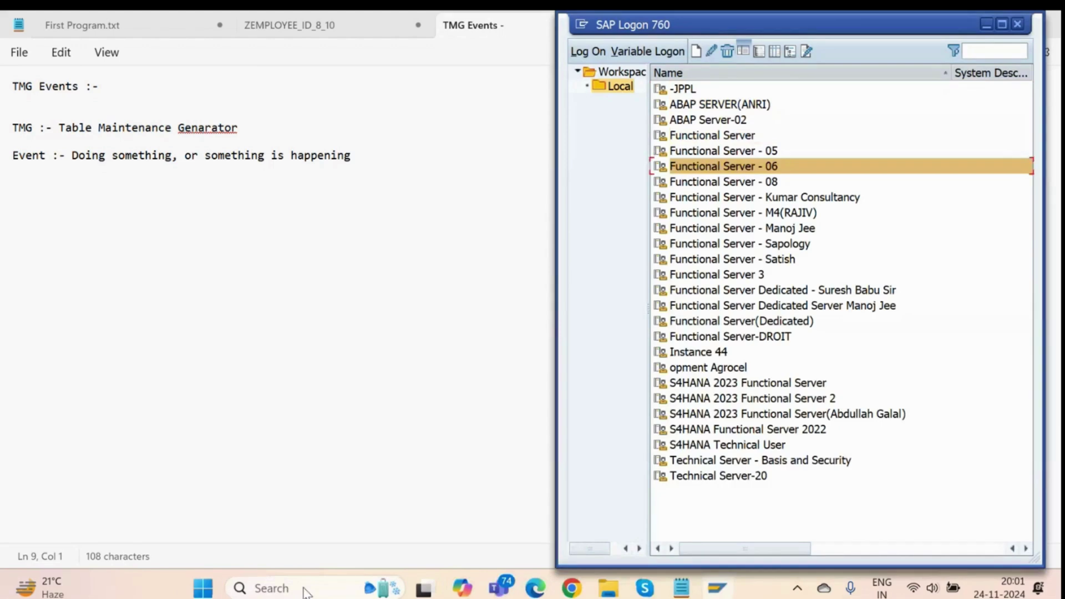
key(Down)
key(Down)
key(Down)
key(Down)
key(Down)
key(Down)
key(Down)
key(Down)
key(Down)
key(Down)
key(Down)
key(Down)
key(Down)
key(Down)
key(Down)
key(Down)
key(Down)
key(Down)
key(Return)
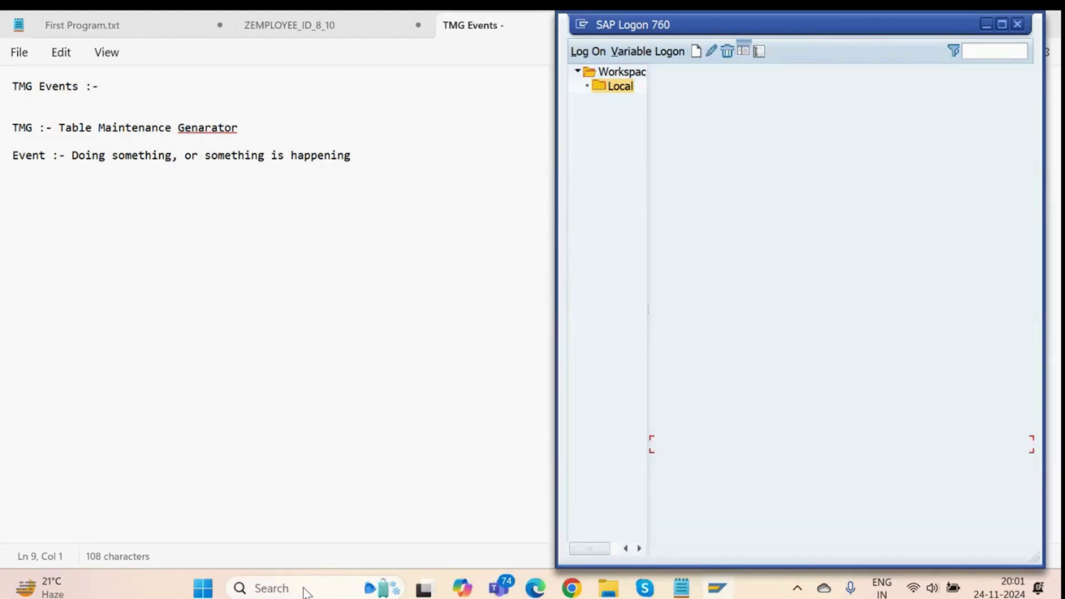
key(BackSpace)
key(Down)
key(Return)
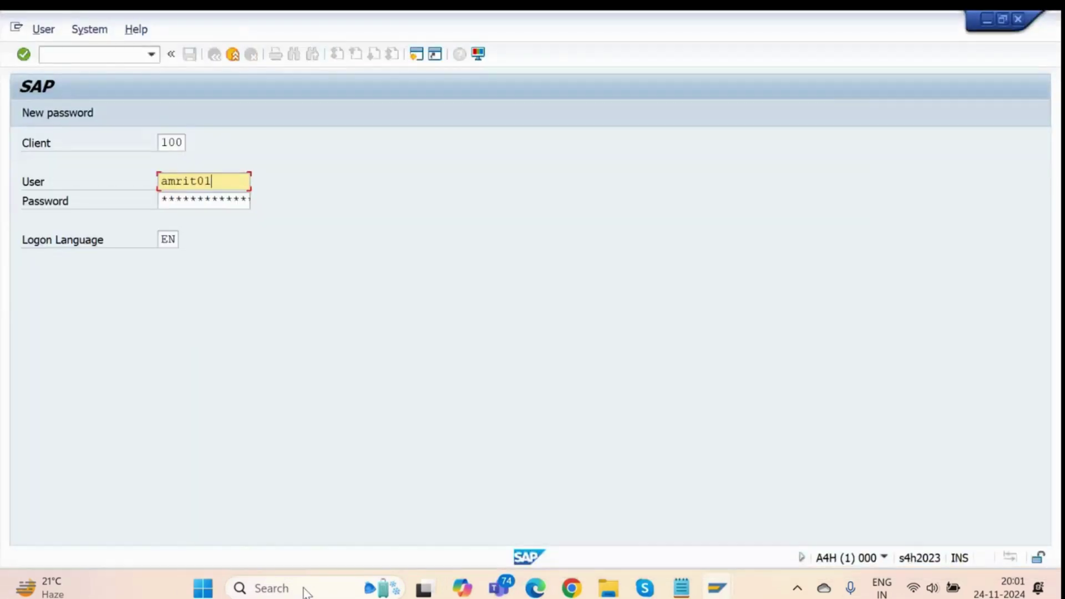
key(Tab)
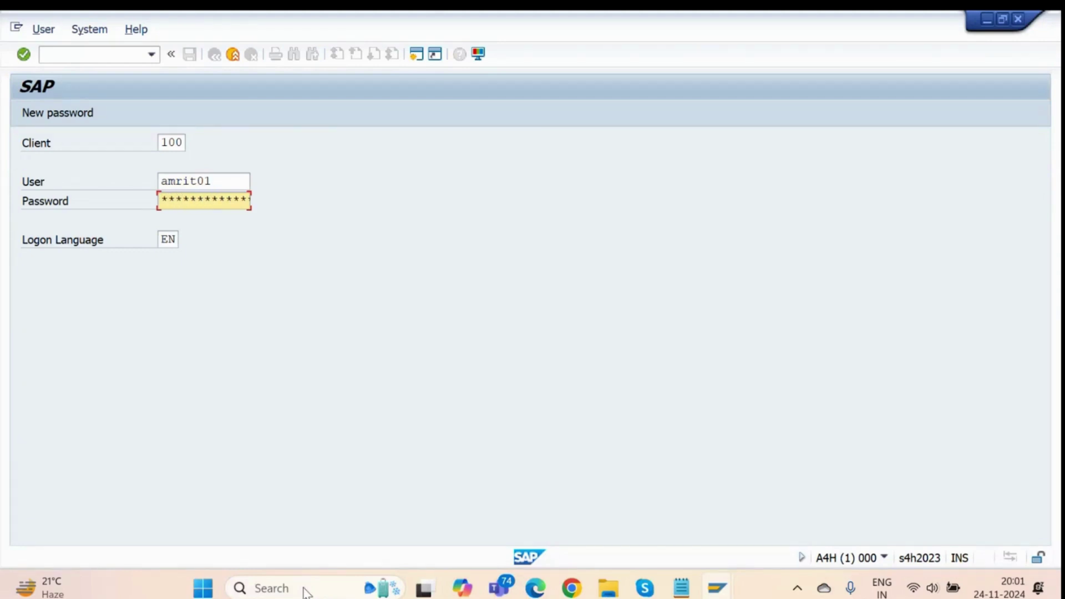
key(Return)
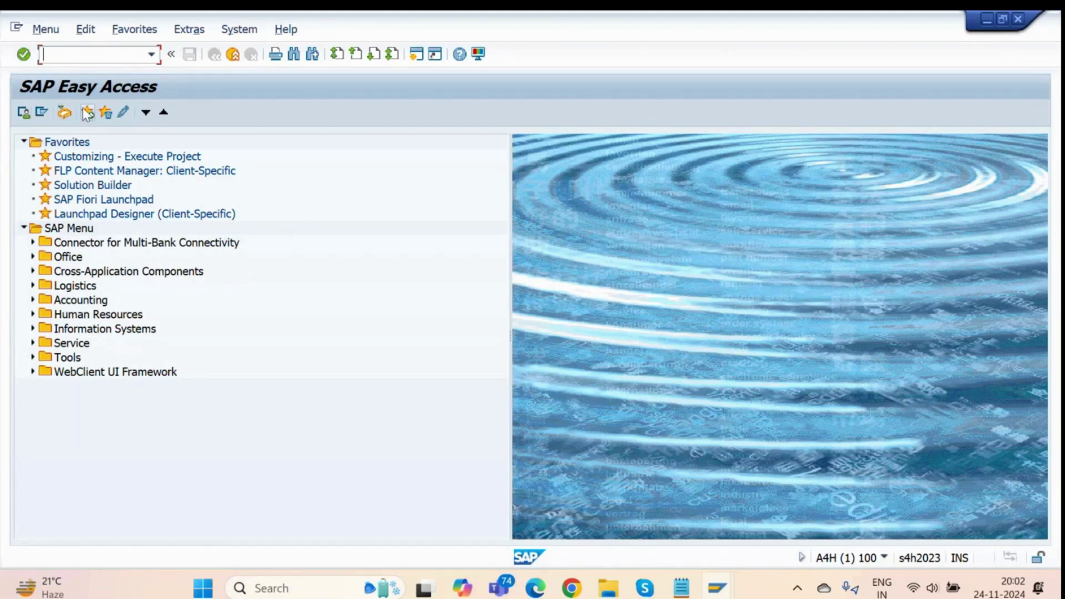
Cancel the log-off to stay logged on, then return to the TMG Events notes.
click(232, 55)
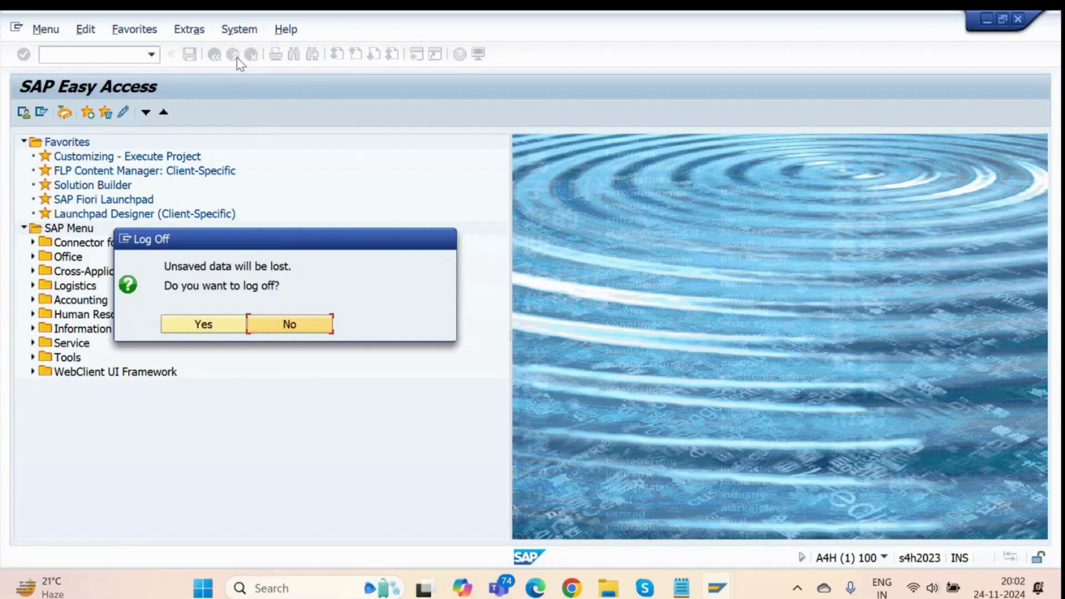
click(274, 332)
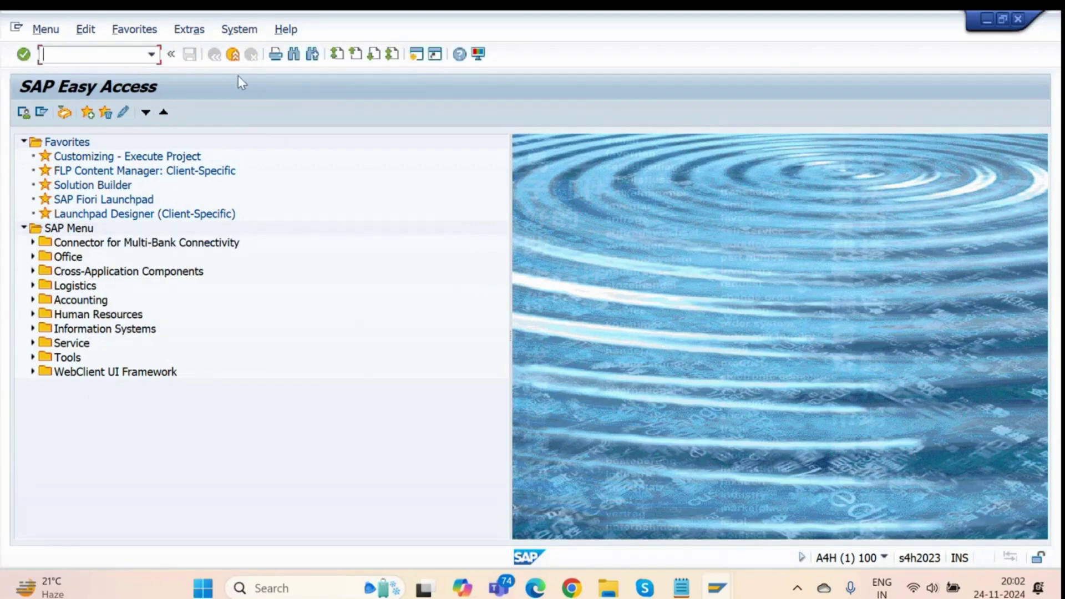
key(alt+Tab)
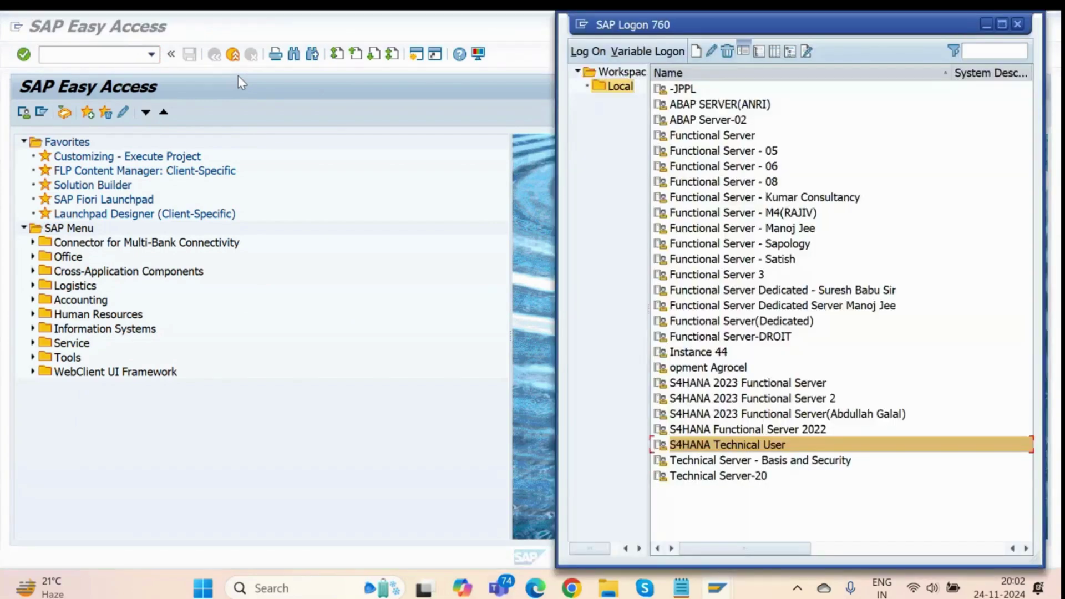
key(alt+Tab)
key(alt+Tab)
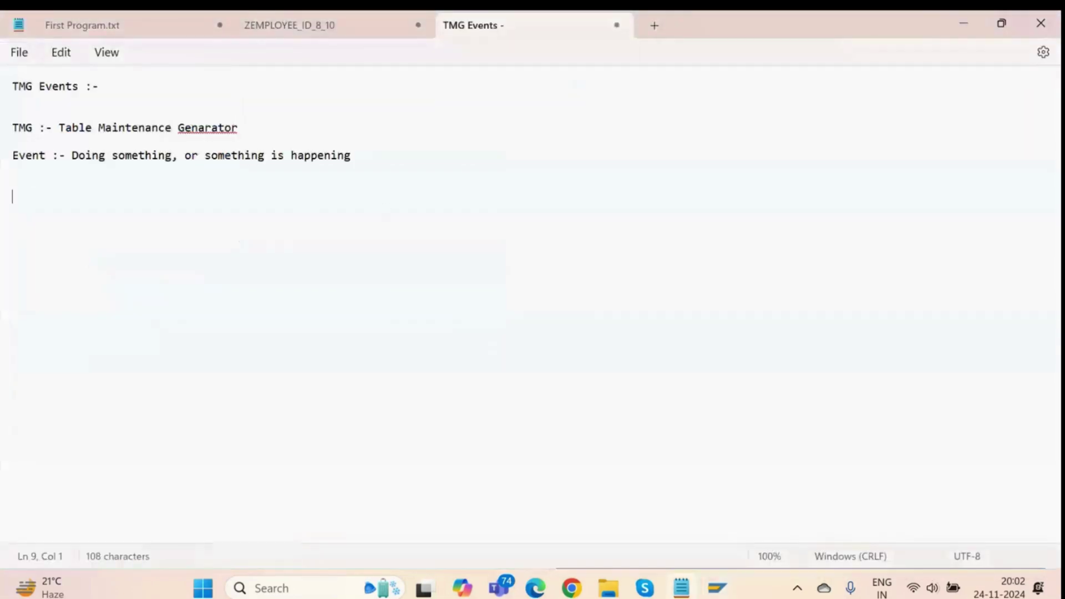
Note that events trigger on user actions like clicking any button, or after some time elapses.
text(:- Even)
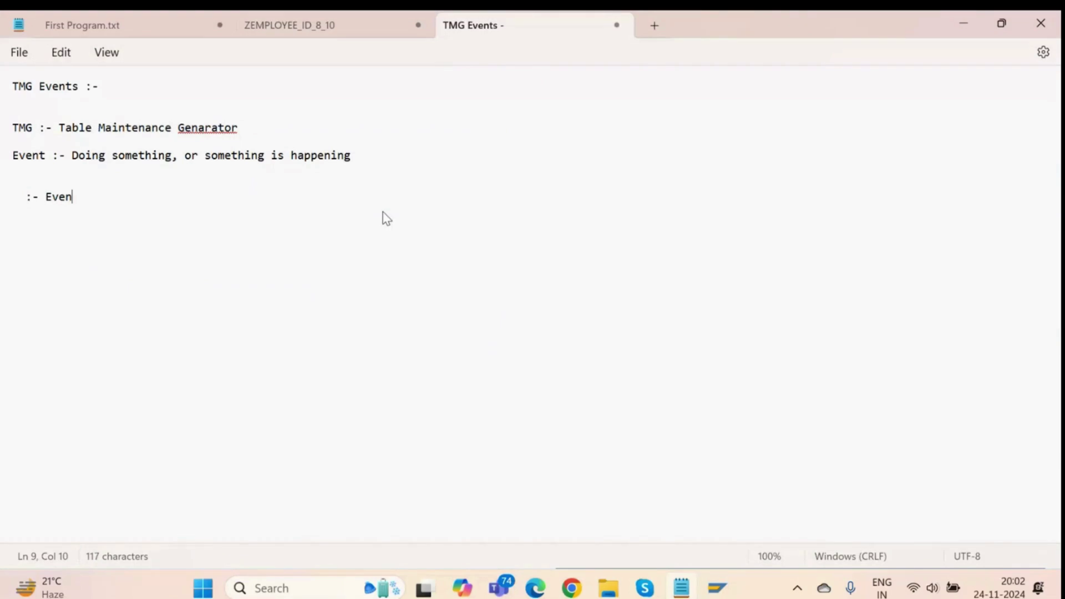
text(t is always )
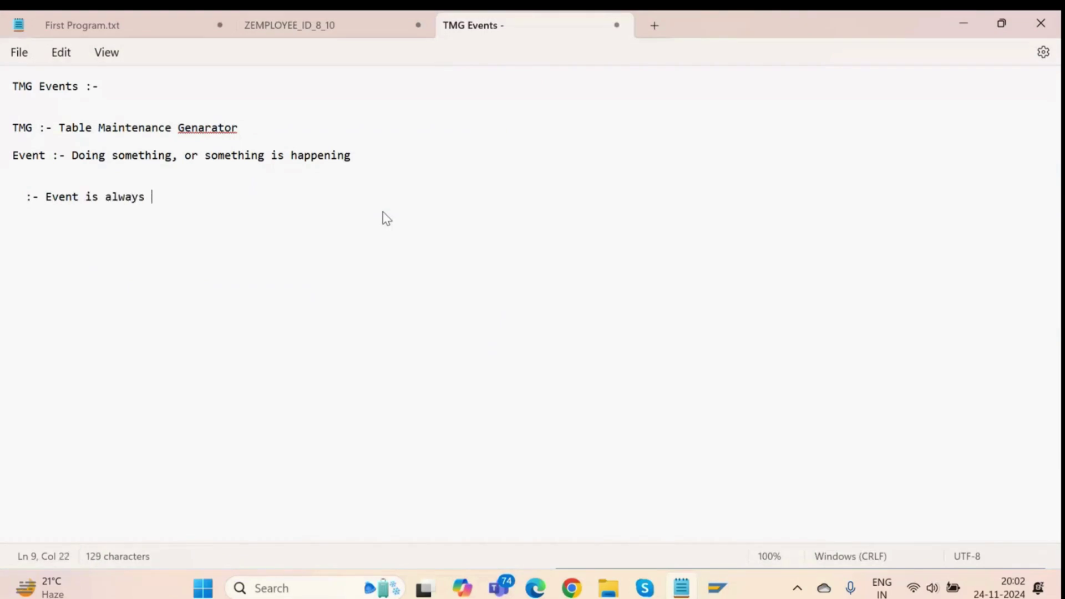
text(triggered when a user)
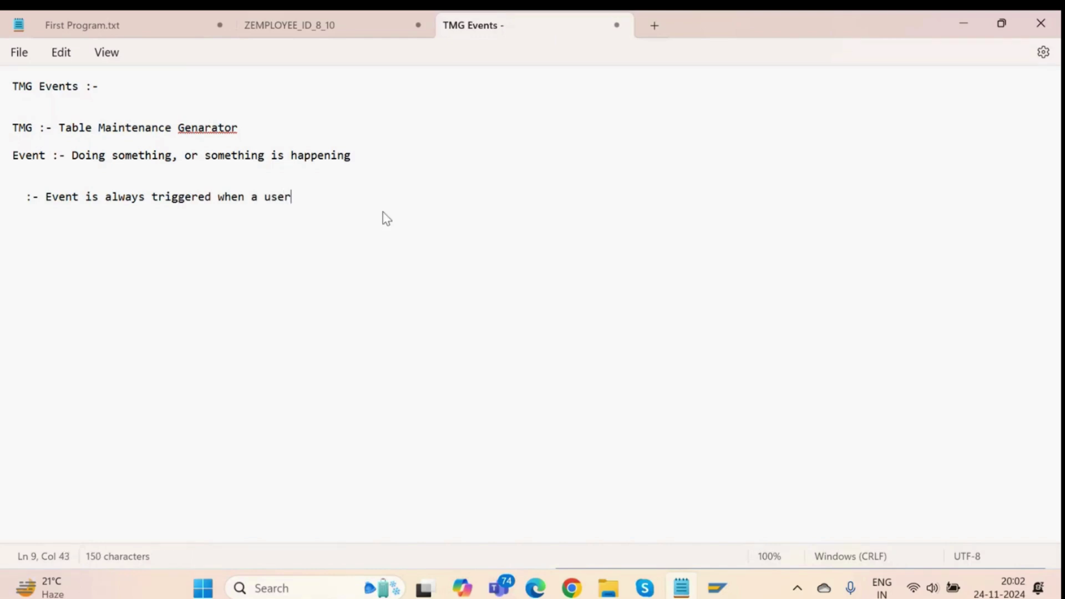
text( performs a)
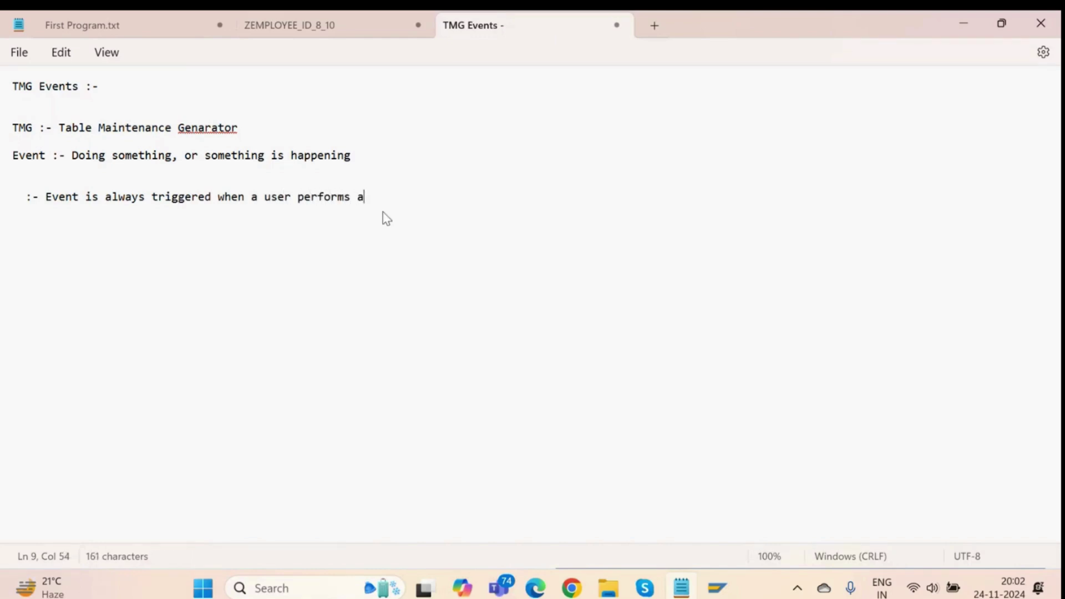
text(ny action)
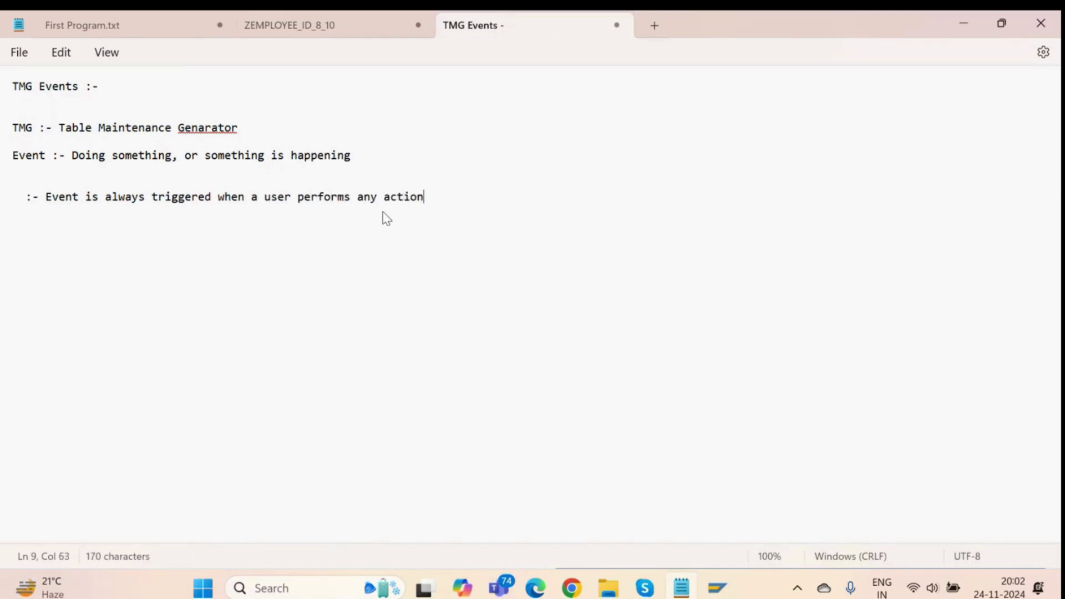
text( on the system )
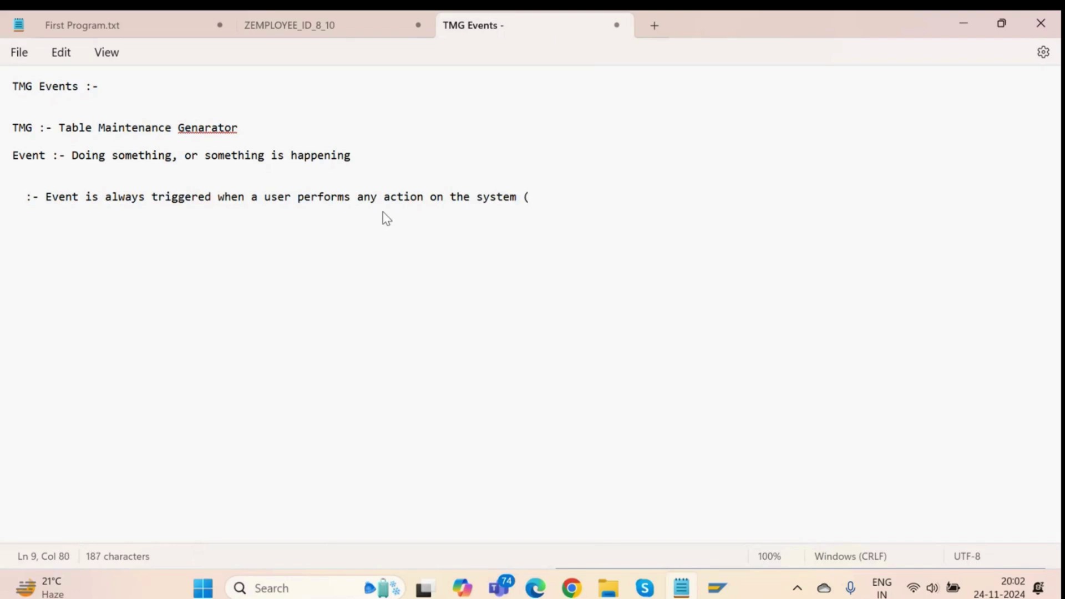
text(( scrolling mouse,)
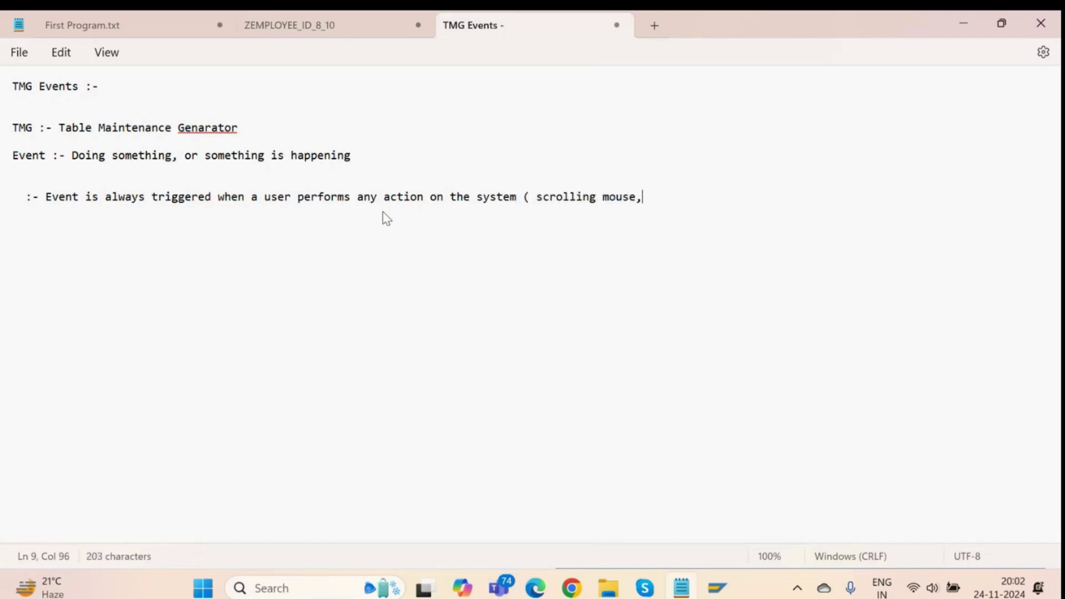
text( or click ()
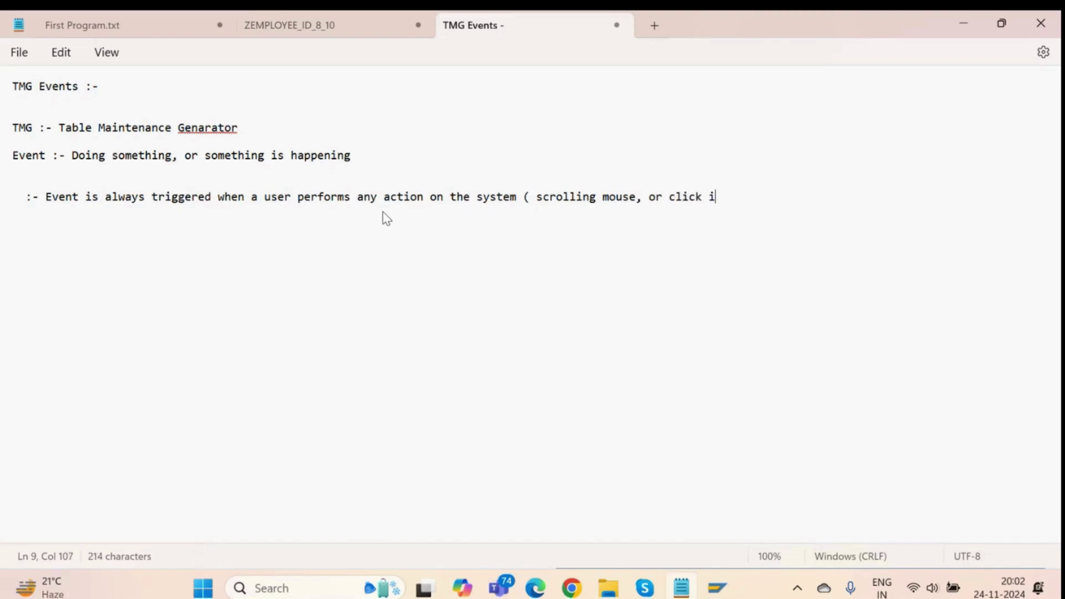
key(BackSpace)
key(BackSpace)
text(ing on)
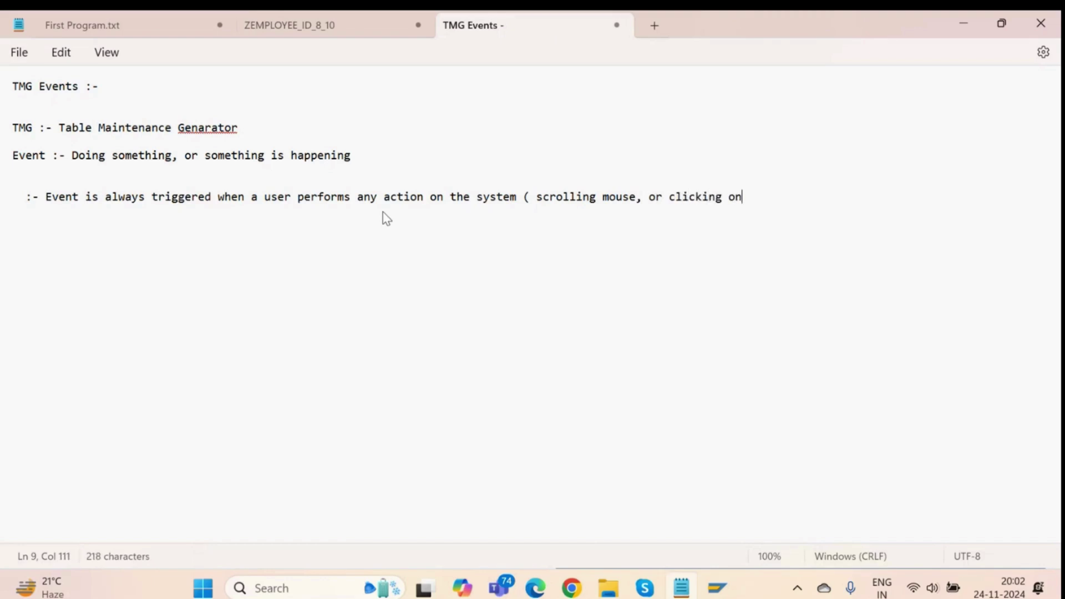
text( any butto)
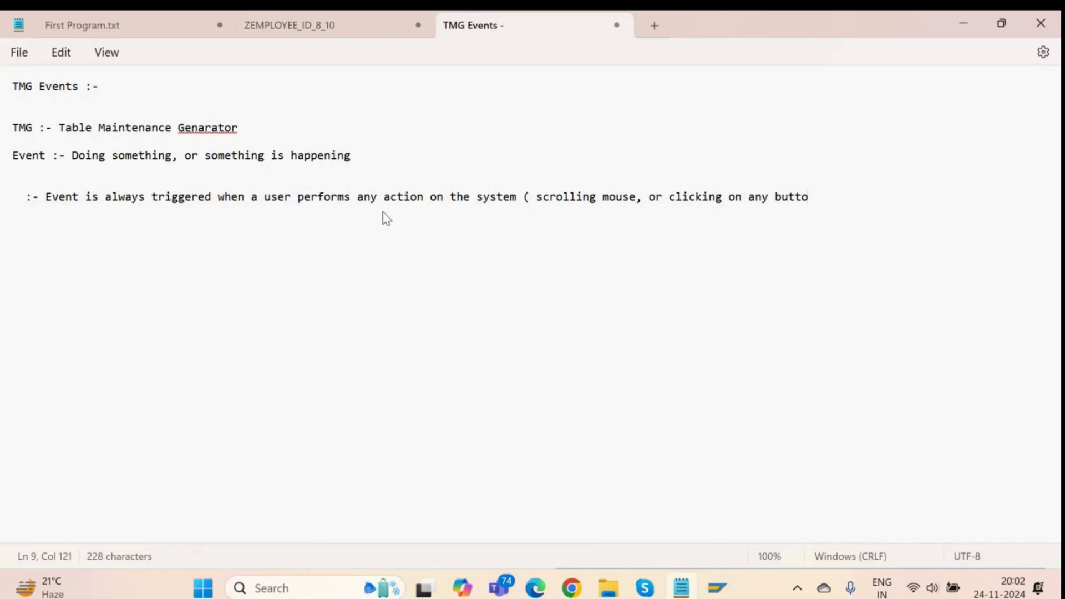
key(BackSpace)
text(on )  or if some a)
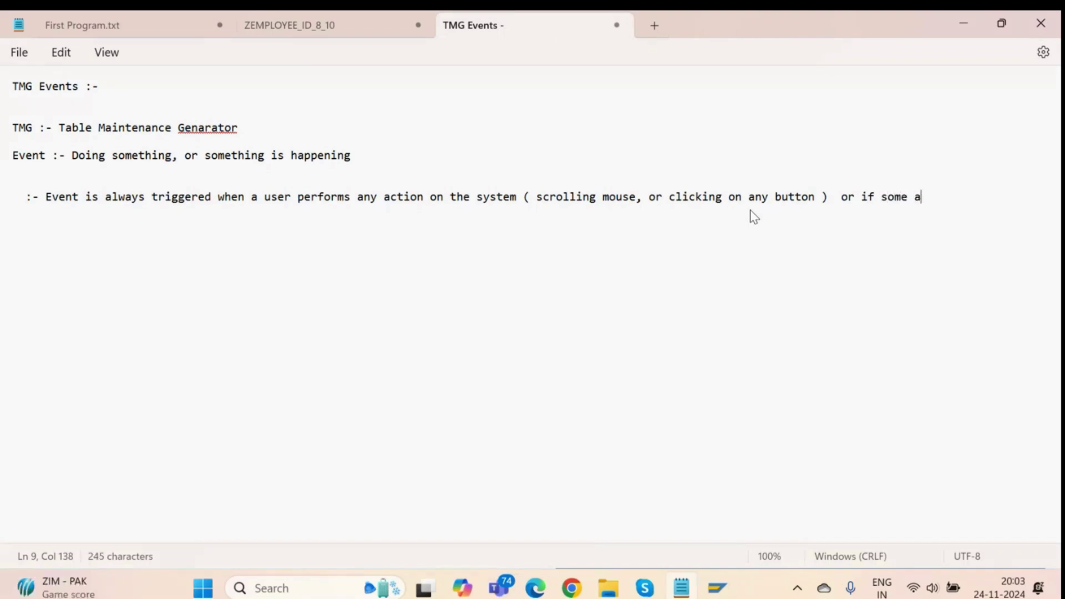
text(mount of tim)
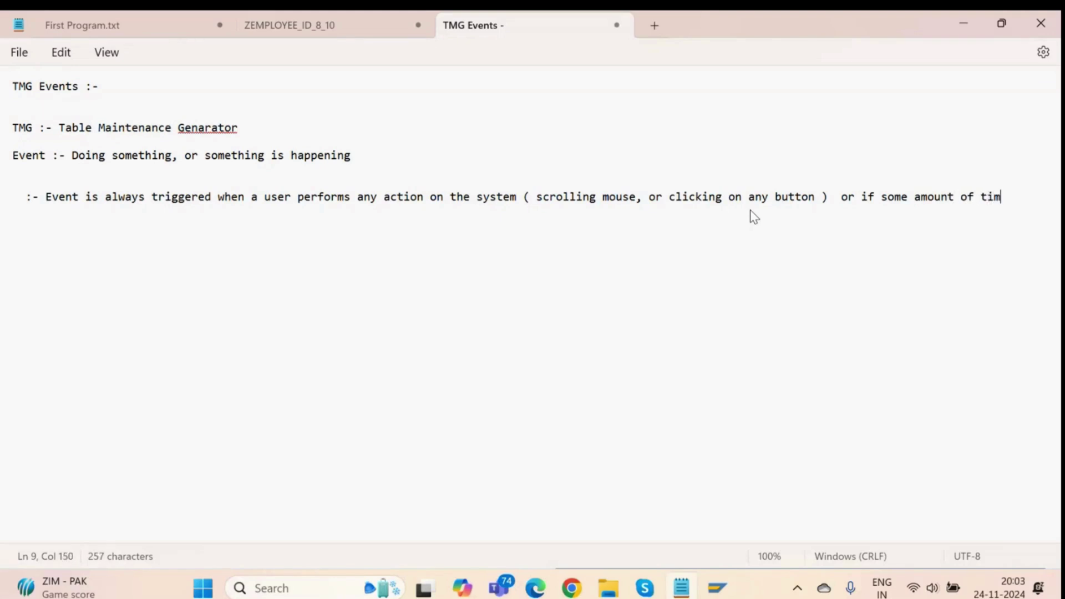
text(e has been reached)
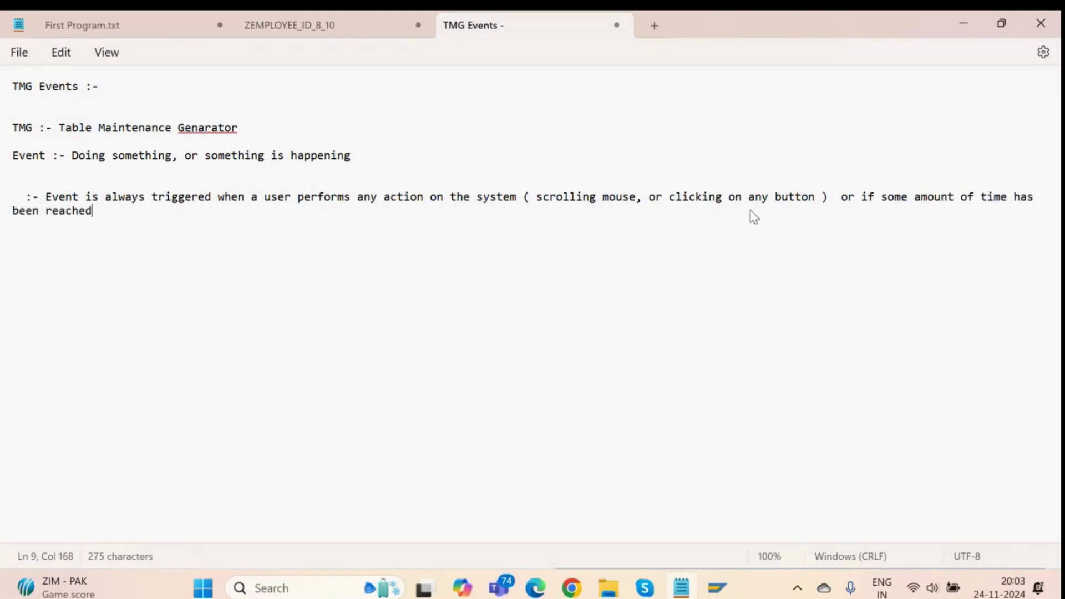
key(alt+Tab)
key(alt+Tab)
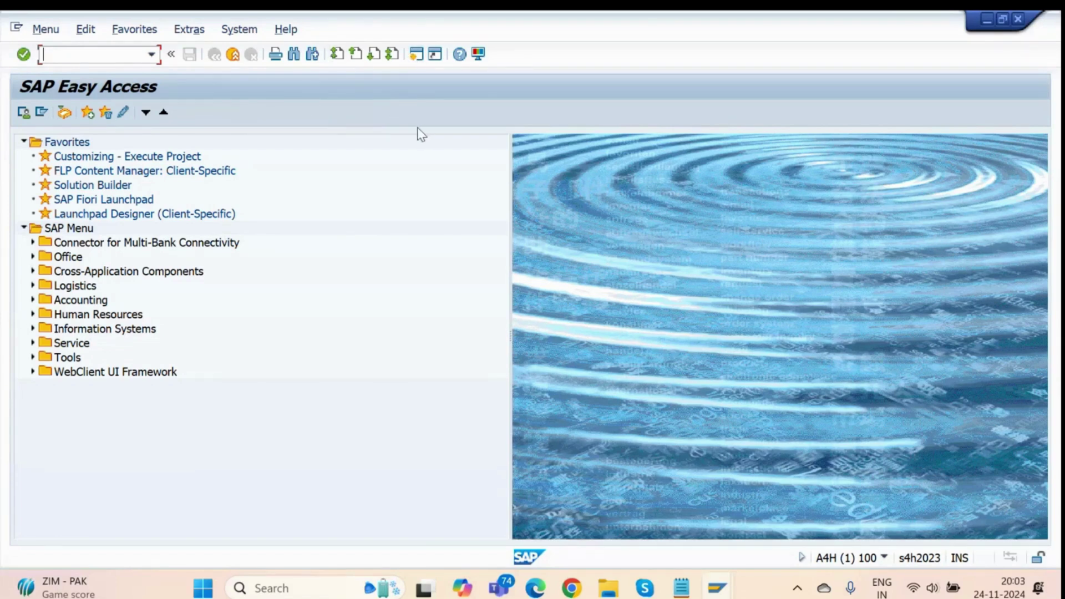
Mark the elapsed-time phrase in the notes, then launch Chrome under a chosen profile.
key(alt+Tab)
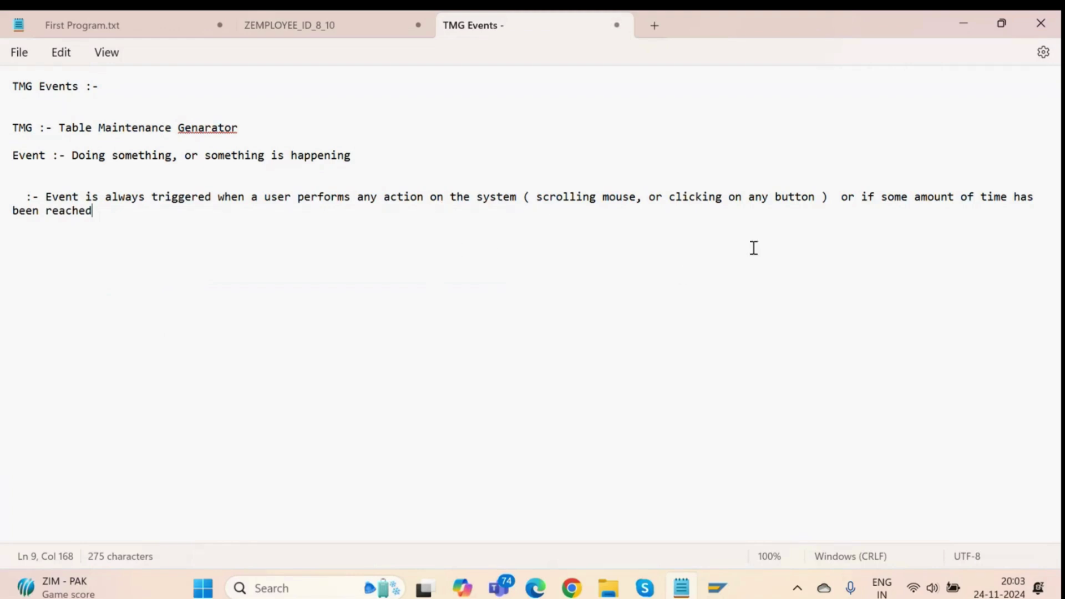
drag(881, 201, 1021, 200)
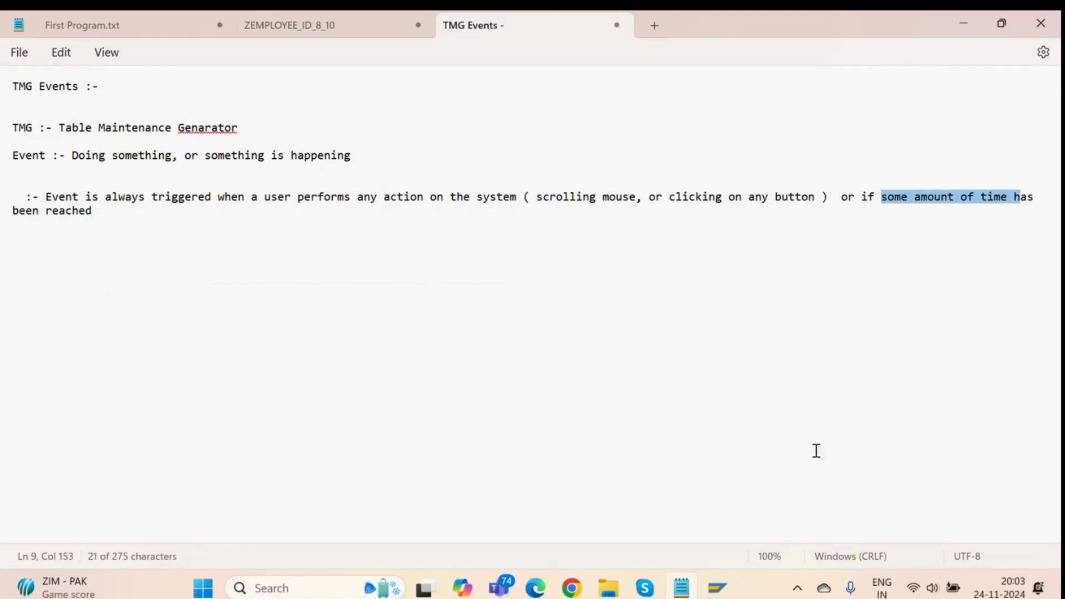
click(573, 589)
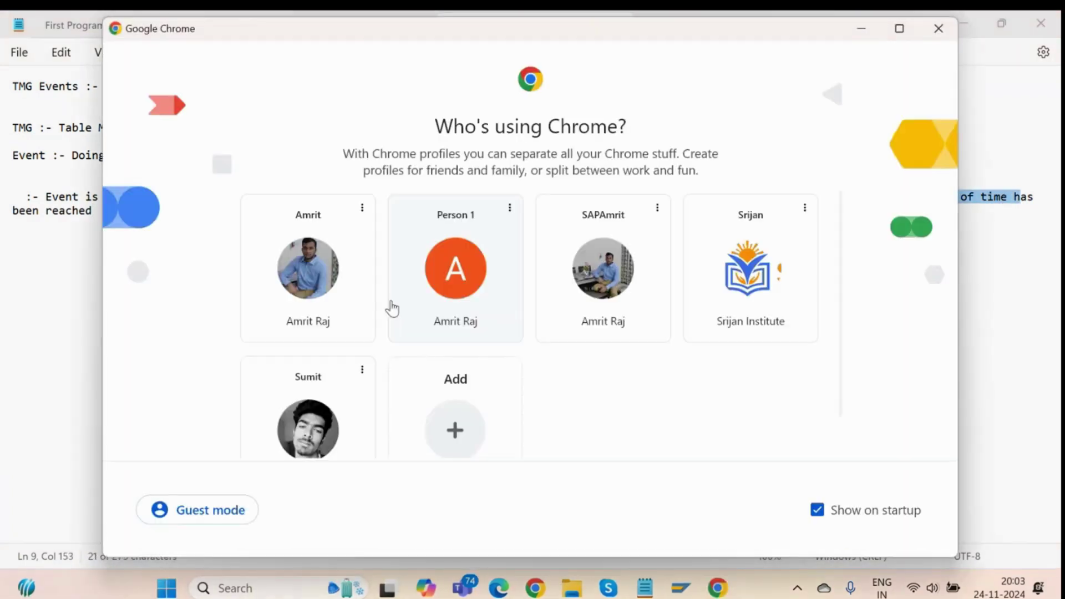
click(427, 289)
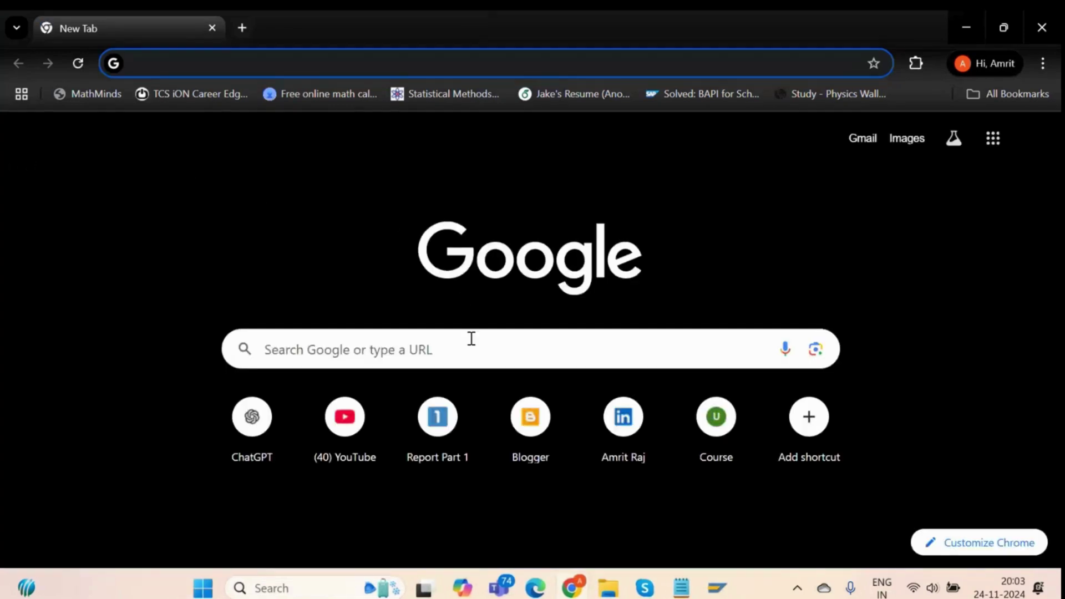
Go from Report Part 1 through Complete ABAP course, ABAP Course and Data Dictionary to TMG Events.
click(434, 391)
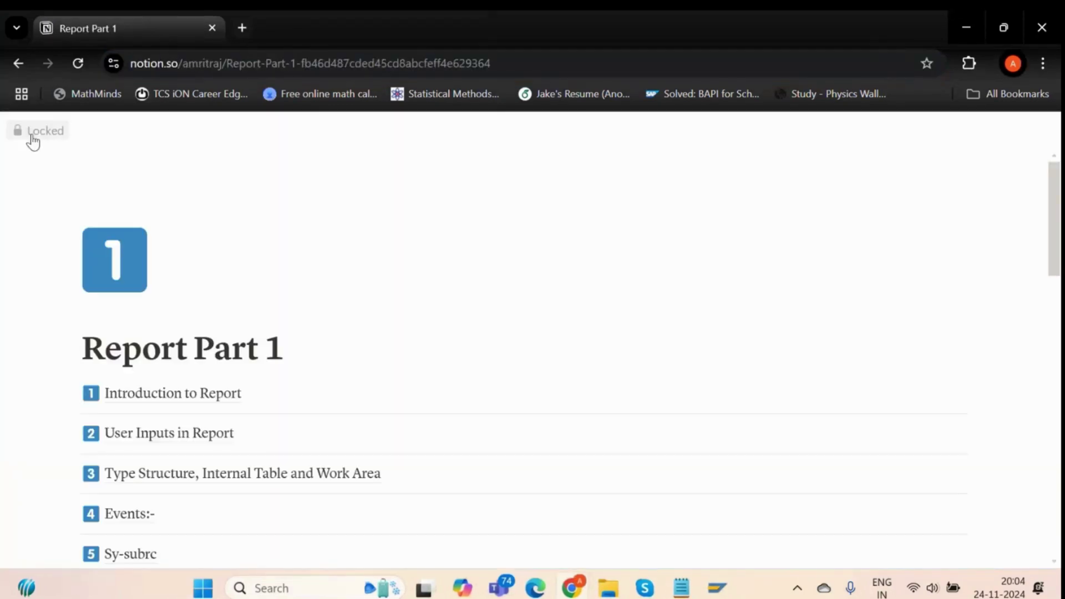
mouse_move(7, 136)
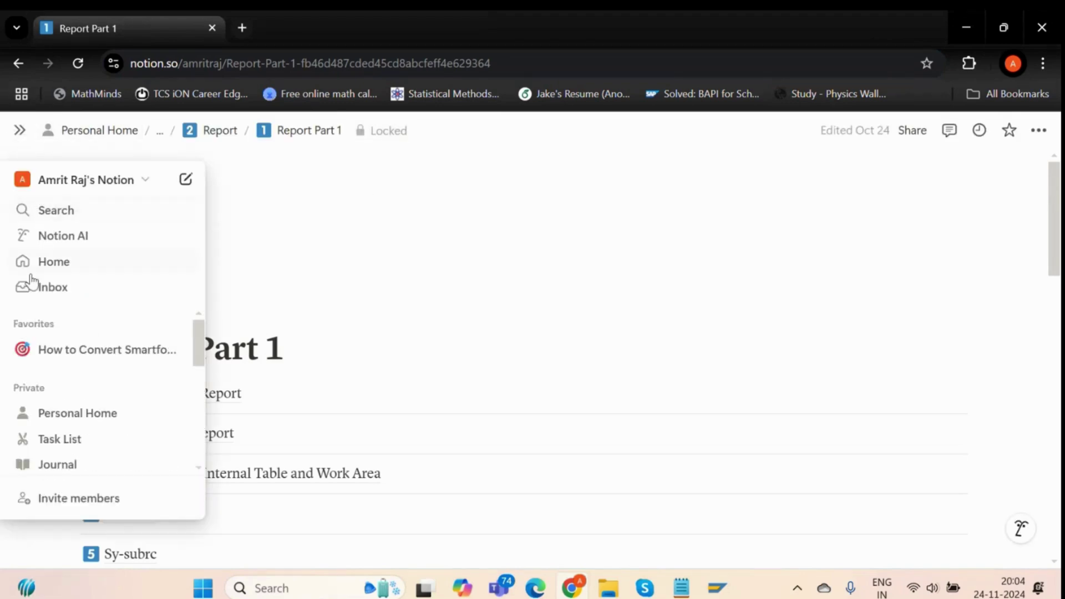
scroll(39, 322, down, 5)
scroll(48, 357, up, 4)
scroll(78, 397, down, 2)
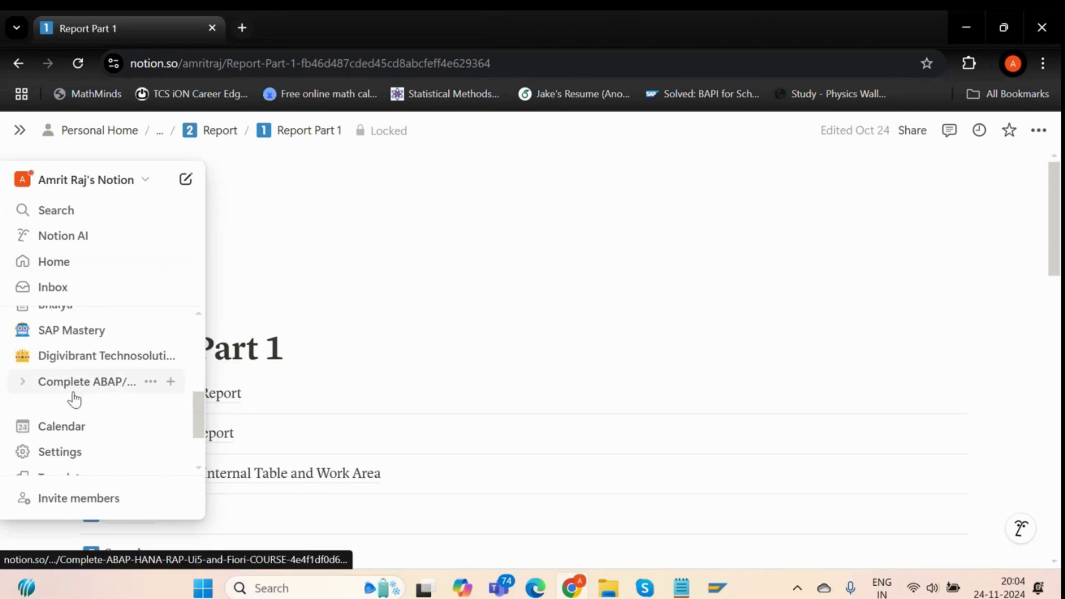
click(72, 381)
scroll(321, 333, down, 2)
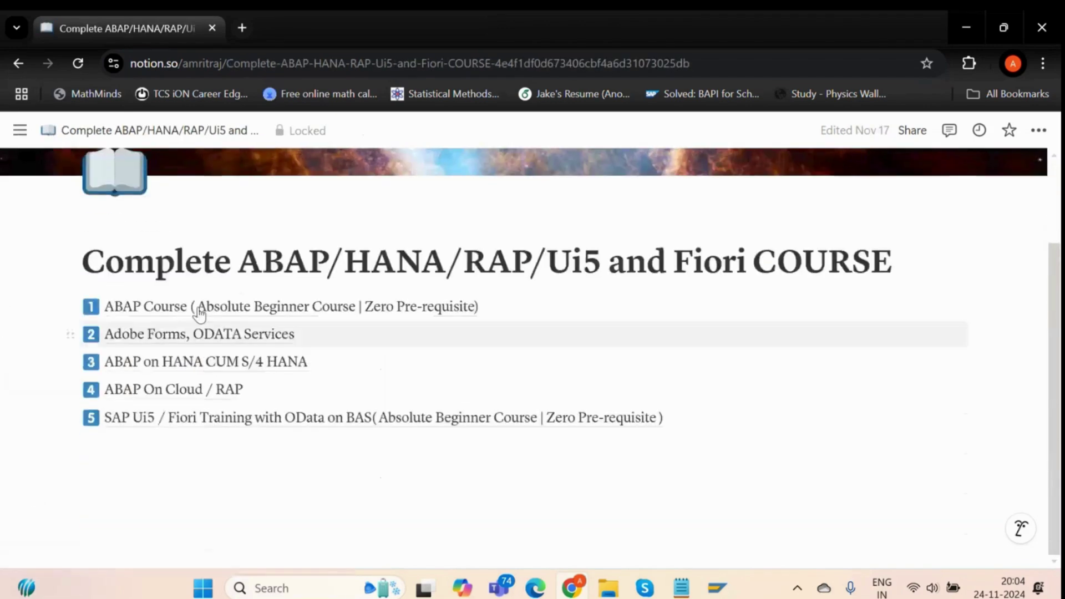
click(185, 306)
scroll(147, 326, down, 4)
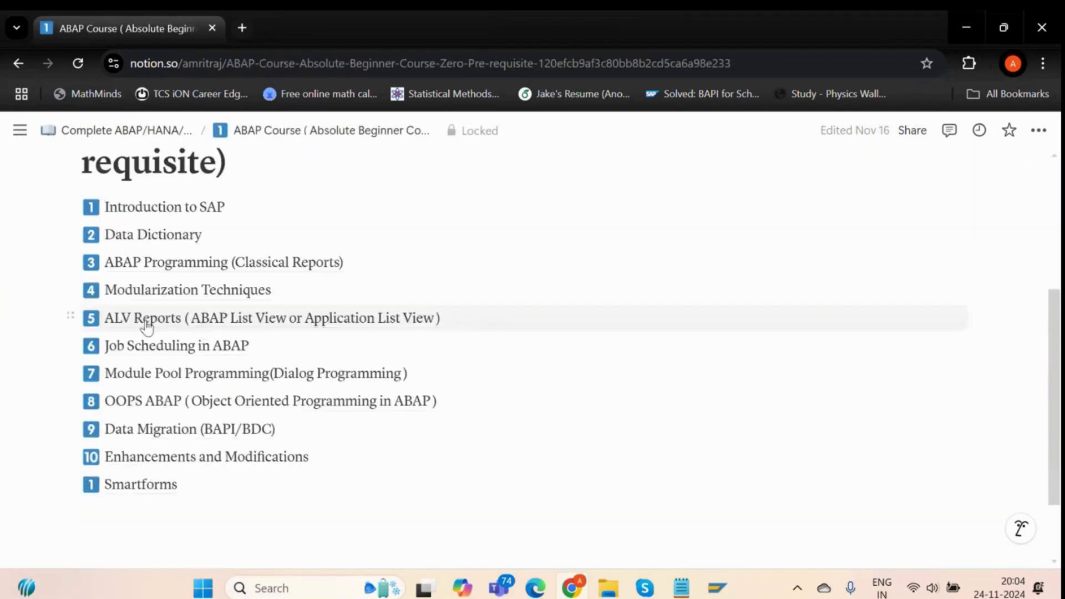
click(112, 239)
scroll(201, 354, down, 4)
scroll(200, 395, down, 3)
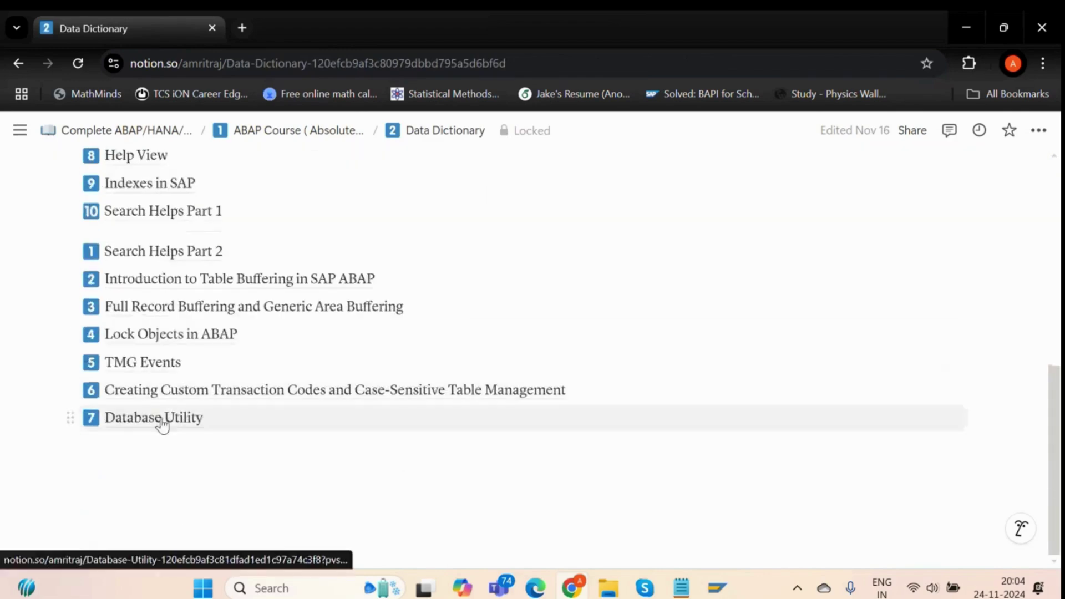
click(169, 365)
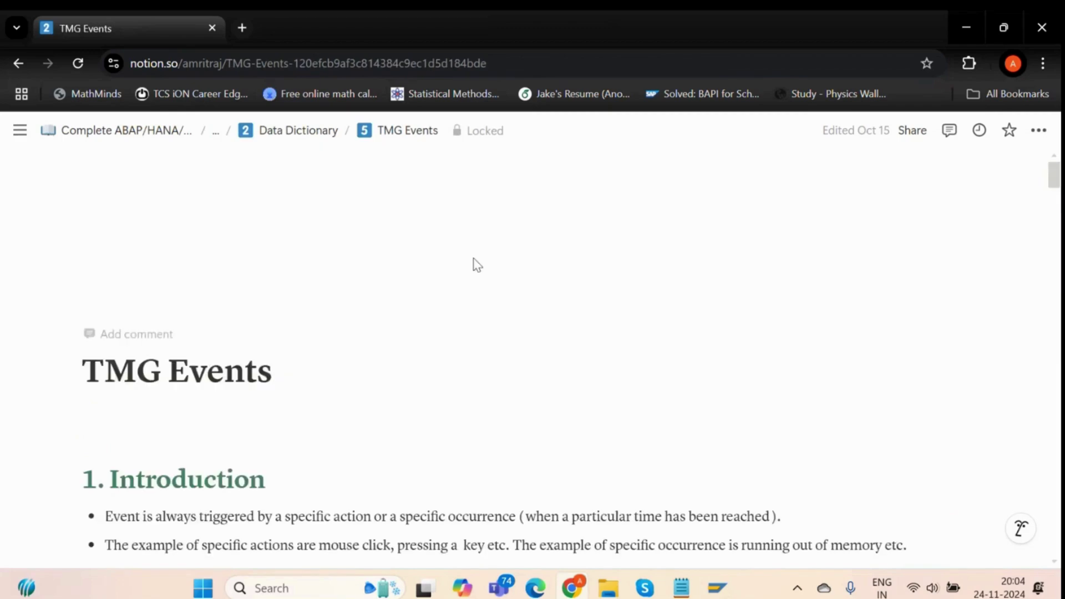
Highlight the Introduction's phrases on events: specific actions and a particular time being reached.
scroll(471, 268, down, 6)
scroll(458, 288, up, 3)
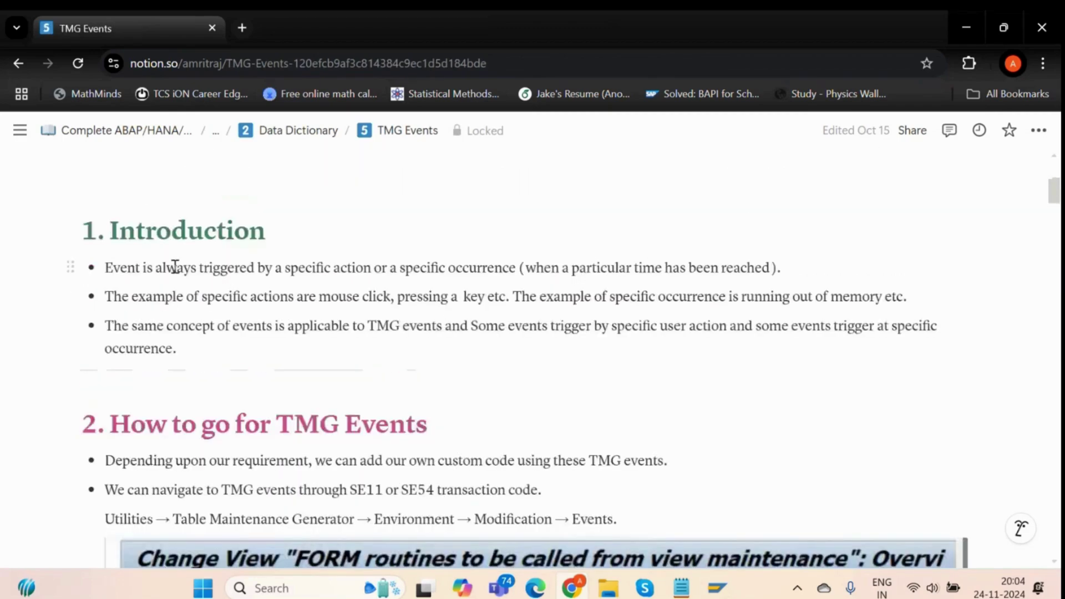
drag(177, 269, 523, 268)
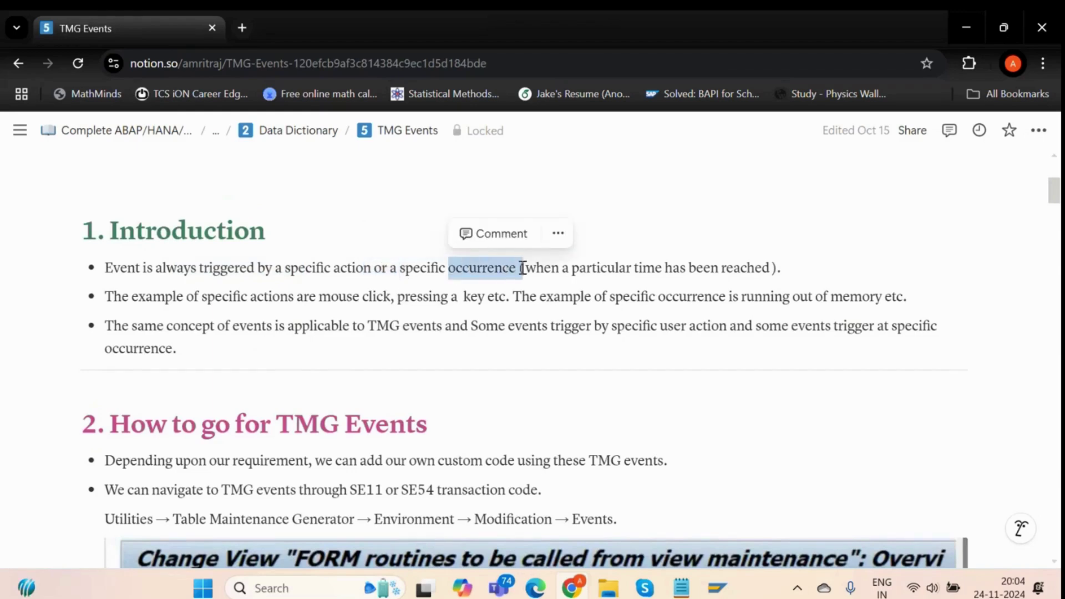
drag(597, 271, 755, 270)
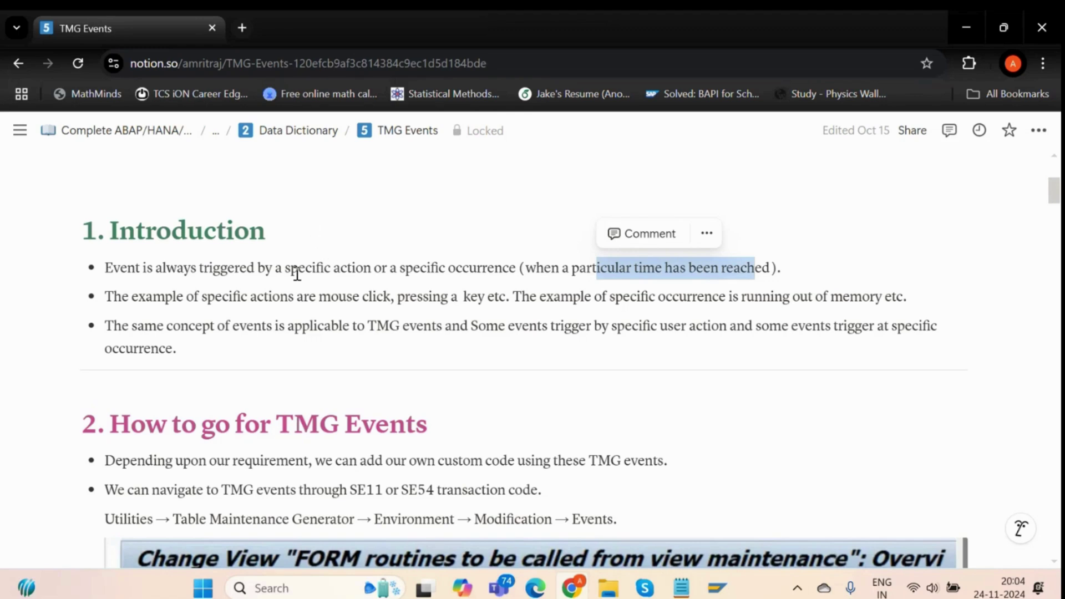
drag(298, 272, 478, 292)
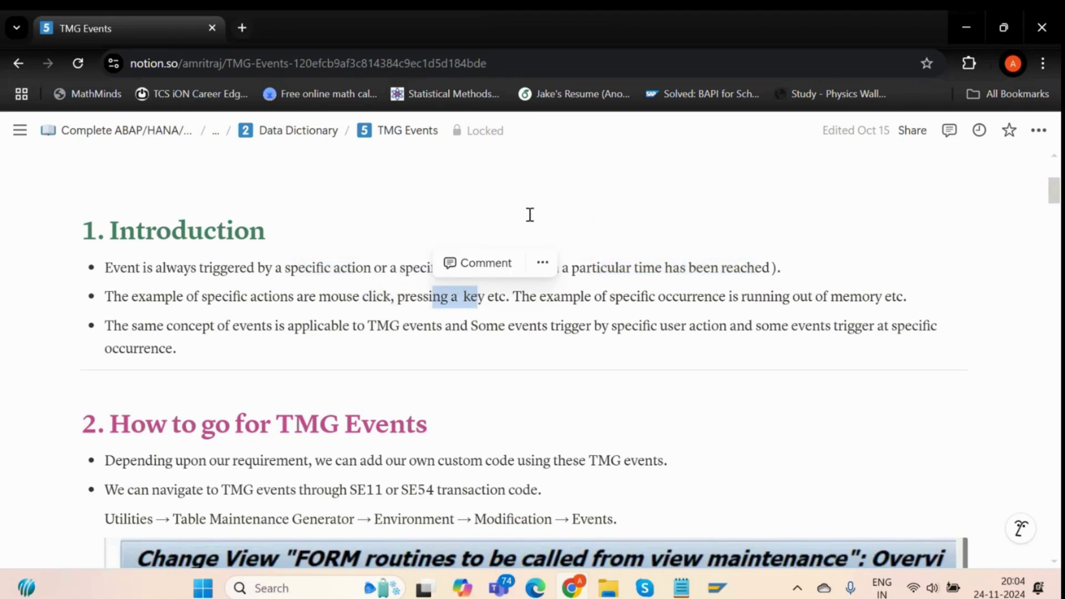
click(329, 250)
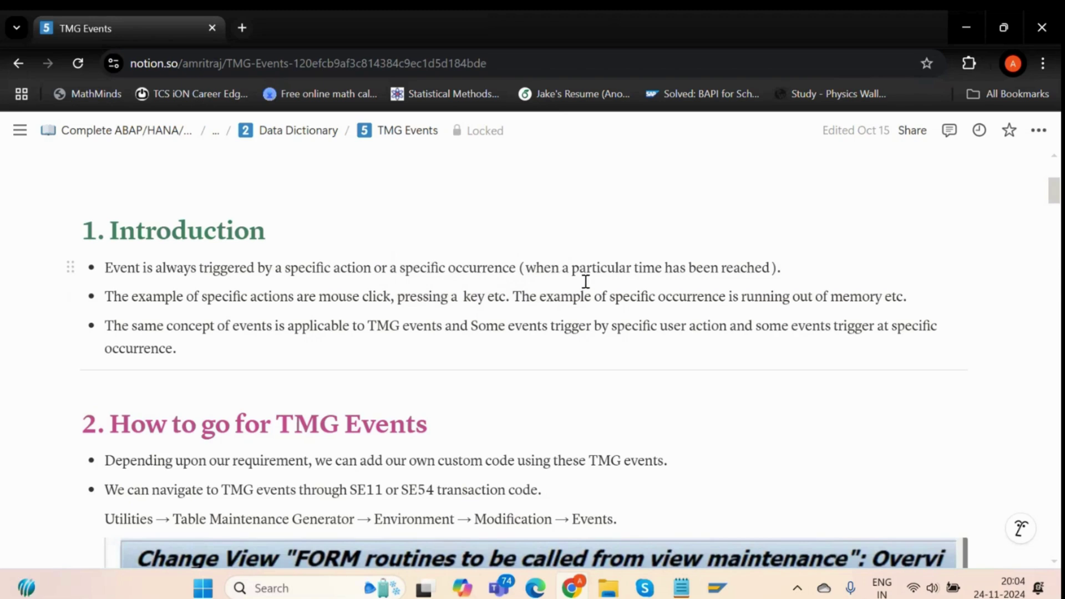
drag(536, 269, 748, 266)
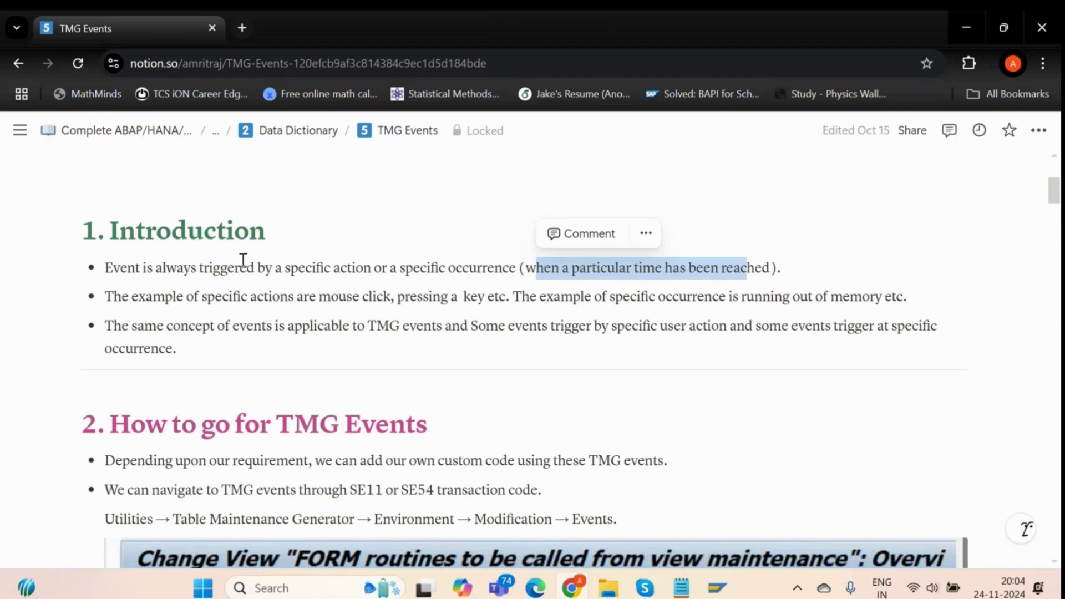
drag(105, 267, 143, 267)
click(532, 245)
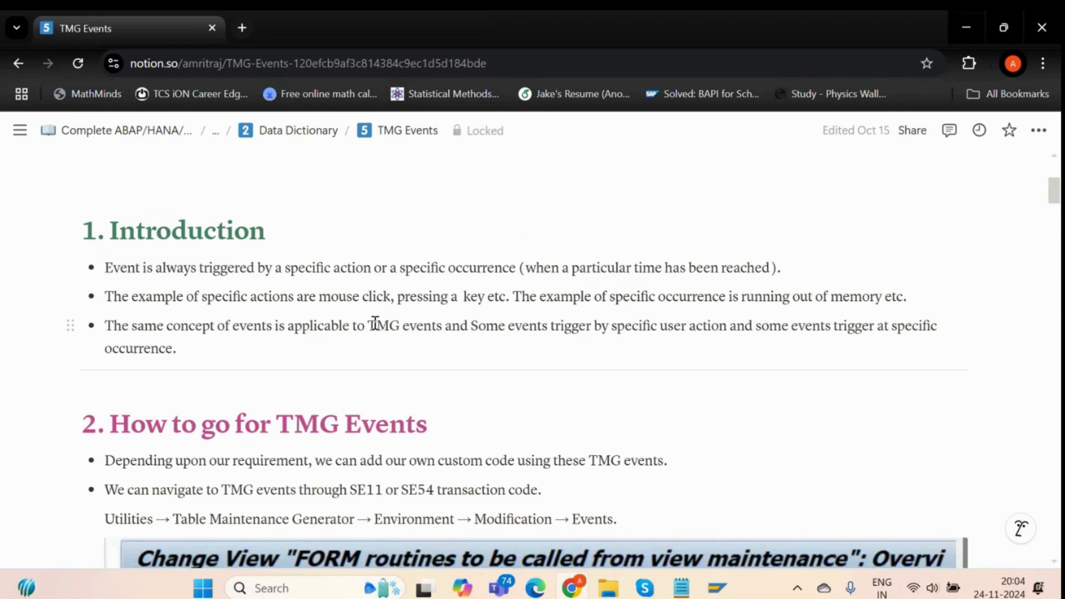
key(alt+Tab)
key(alt+Tab)
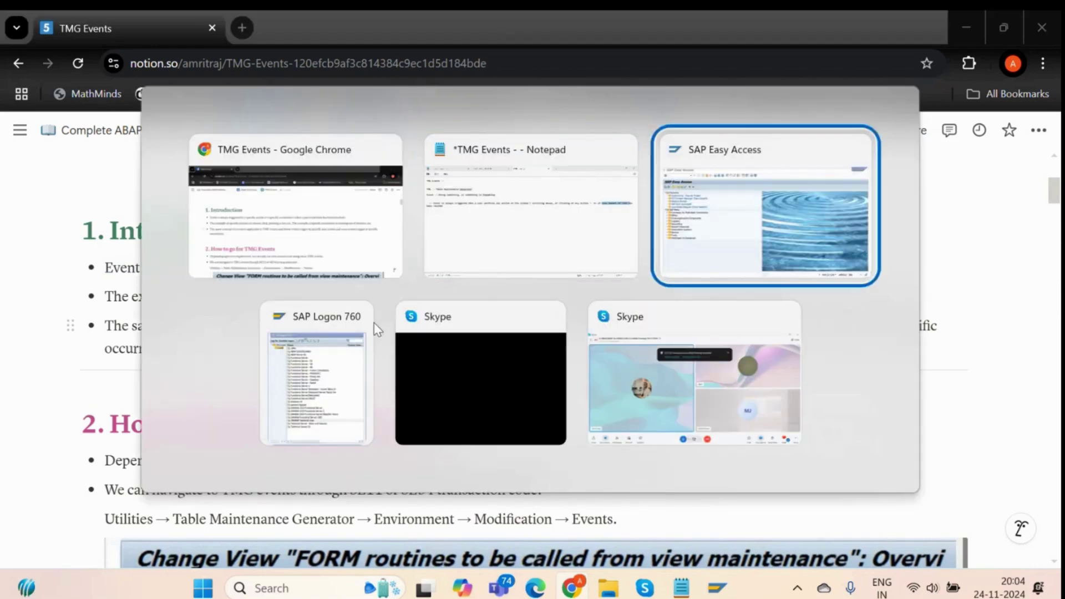
Run SM30 on table ZAR_EMP_TAB and open its entries 101–105 in change mode.
text(sm30)
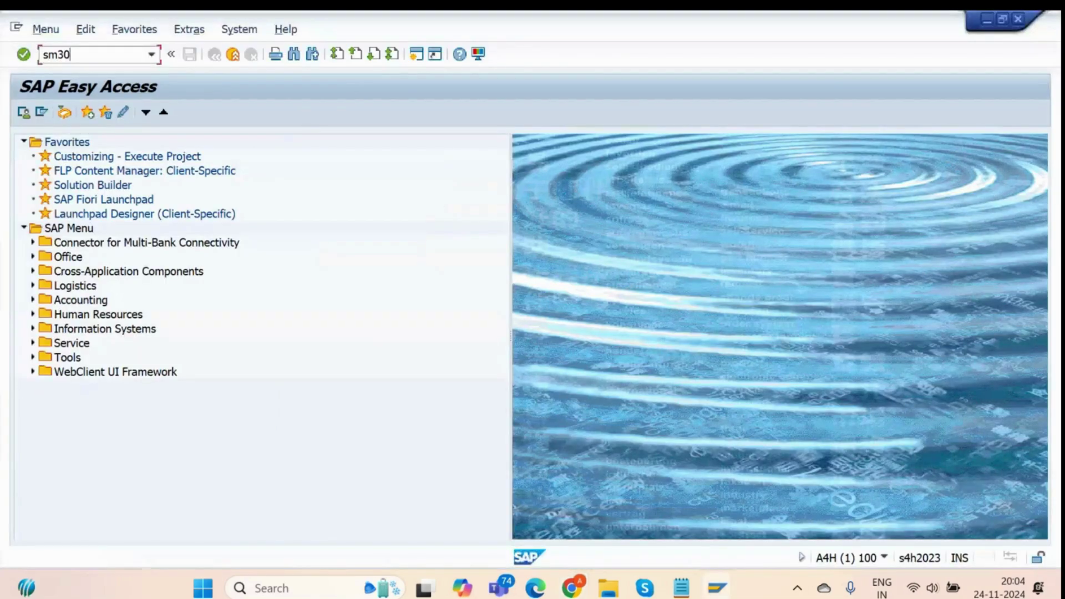
key(Return)
key(BackSpace)
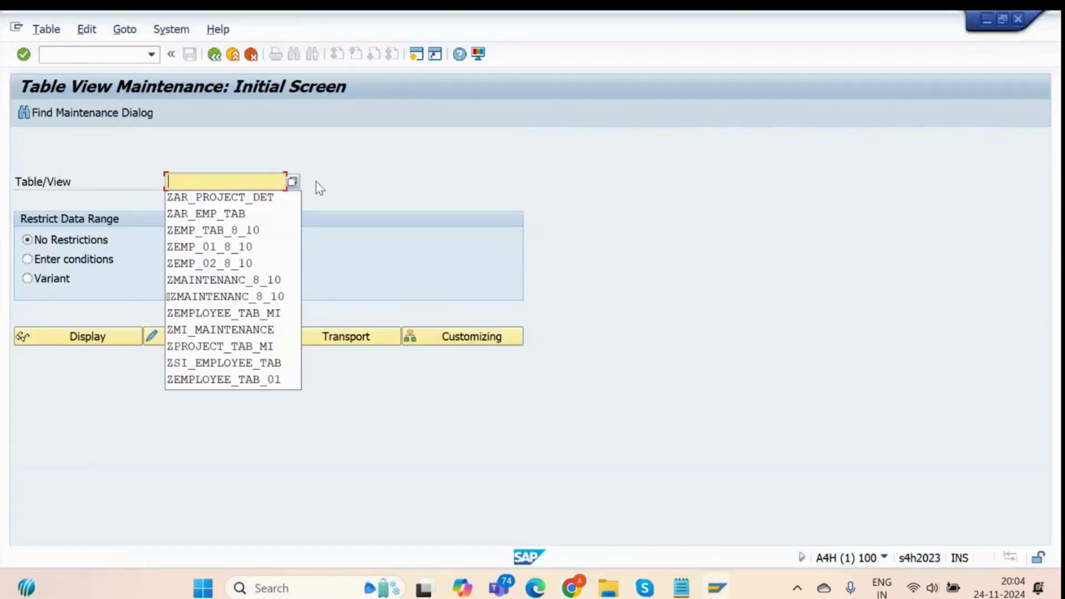
key(Down)
key(Down)
key(Return)
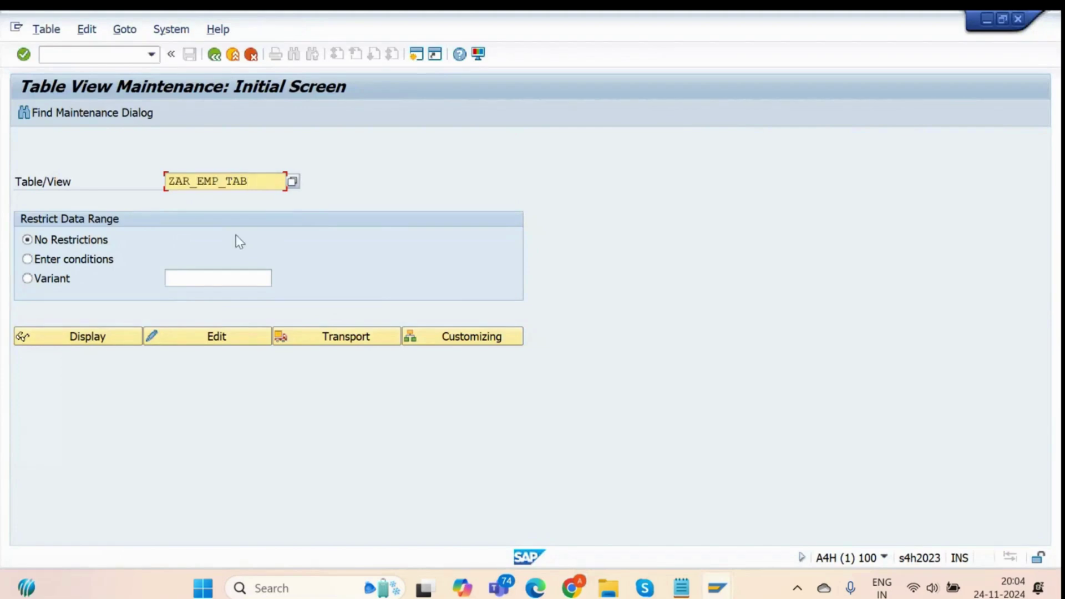
click(177, 335)
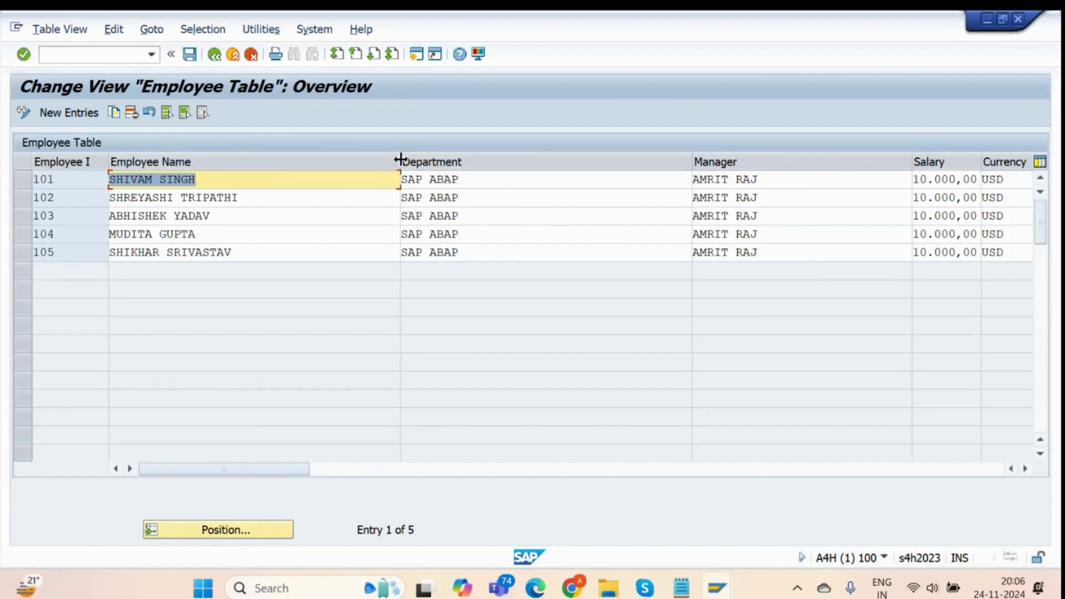
Narrow the Employee Name, Department and Manager columns of the Employee Table view.
drag(398, 157, 271, 158)
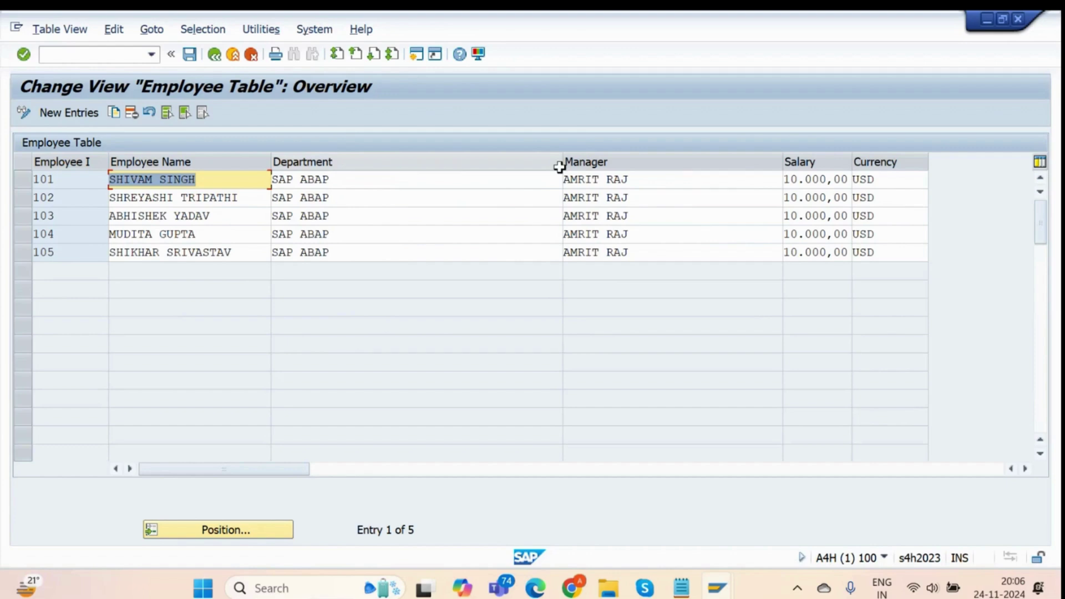
drag(562, 165, 399, 178)
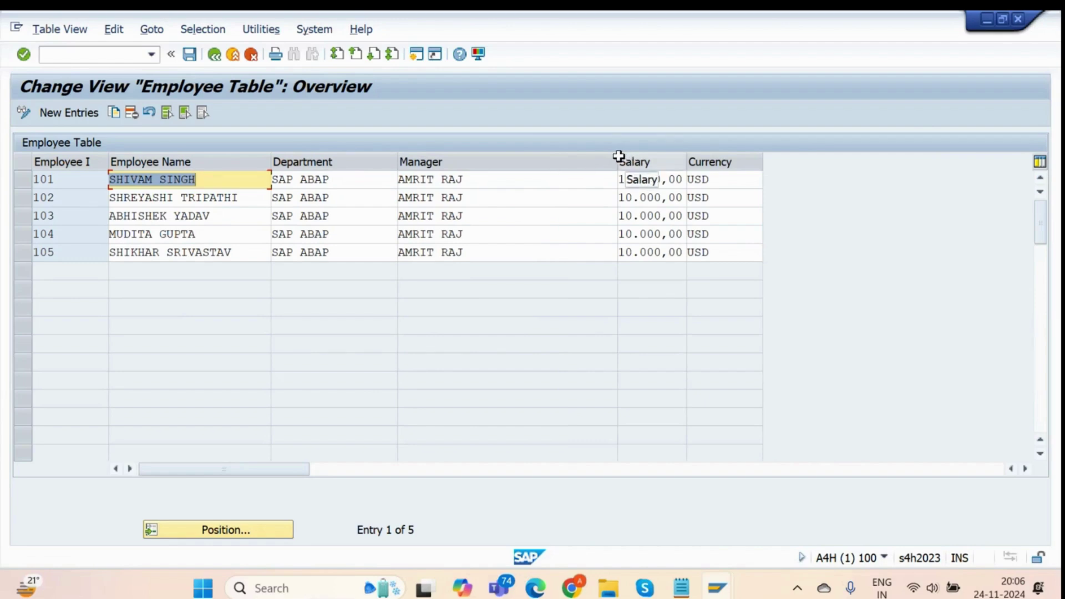
drag(617, 157, 545, 161)
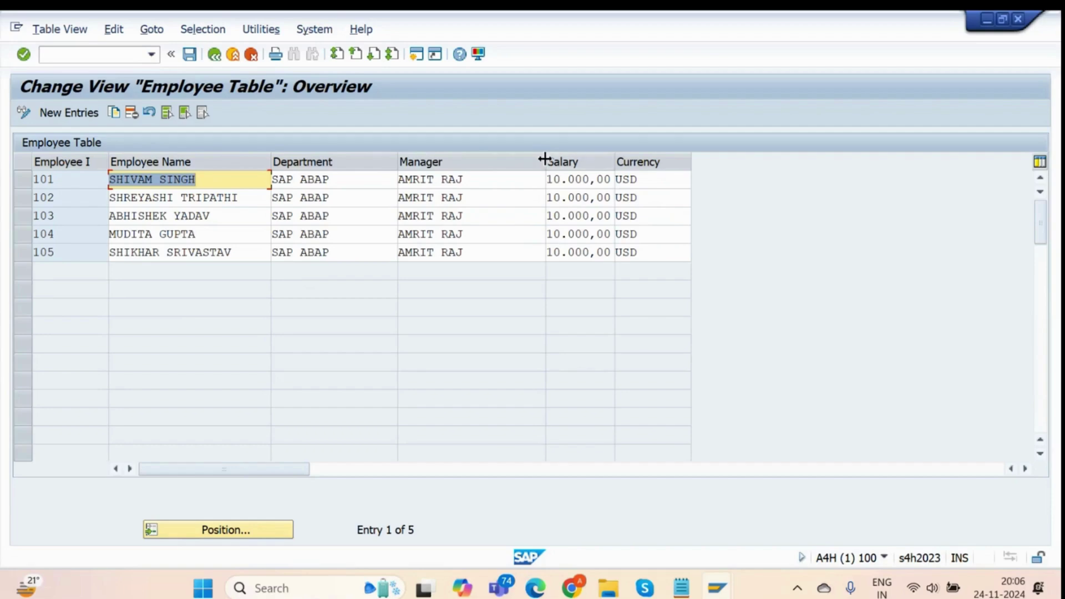
drag(545, 160, 509, 160)
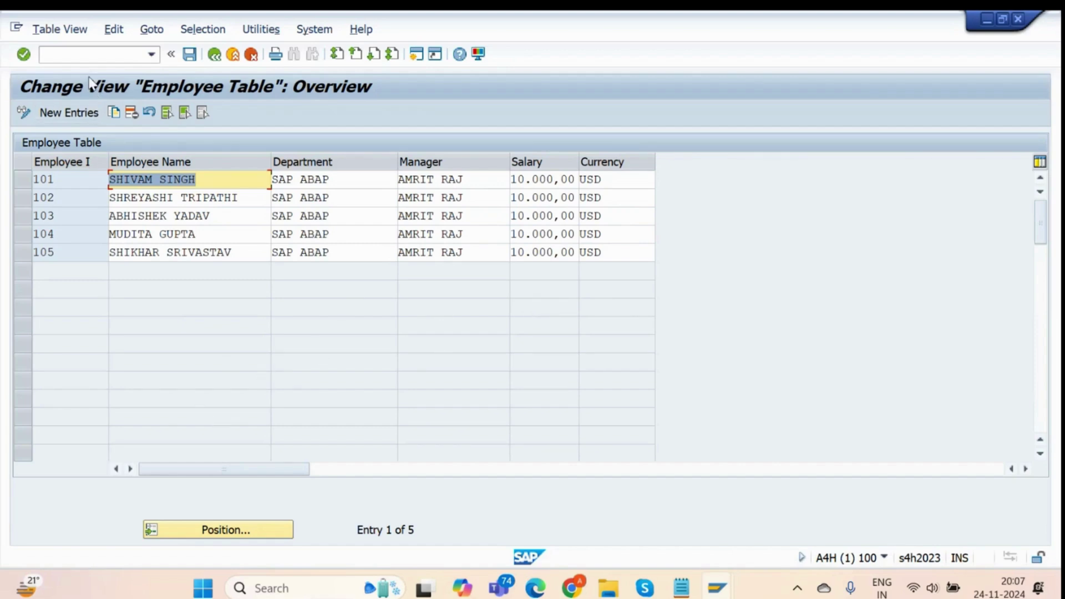
Open the table maintenance generator in a new session with /OSE54 and choose Events.
click(88, 56)
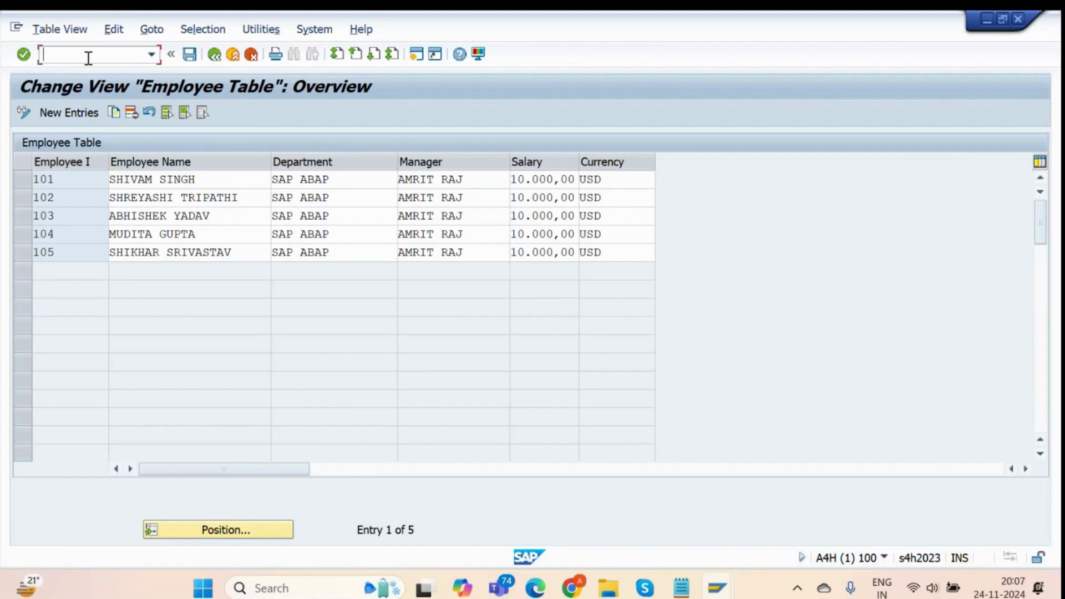
text(/ose54)
key(Return)
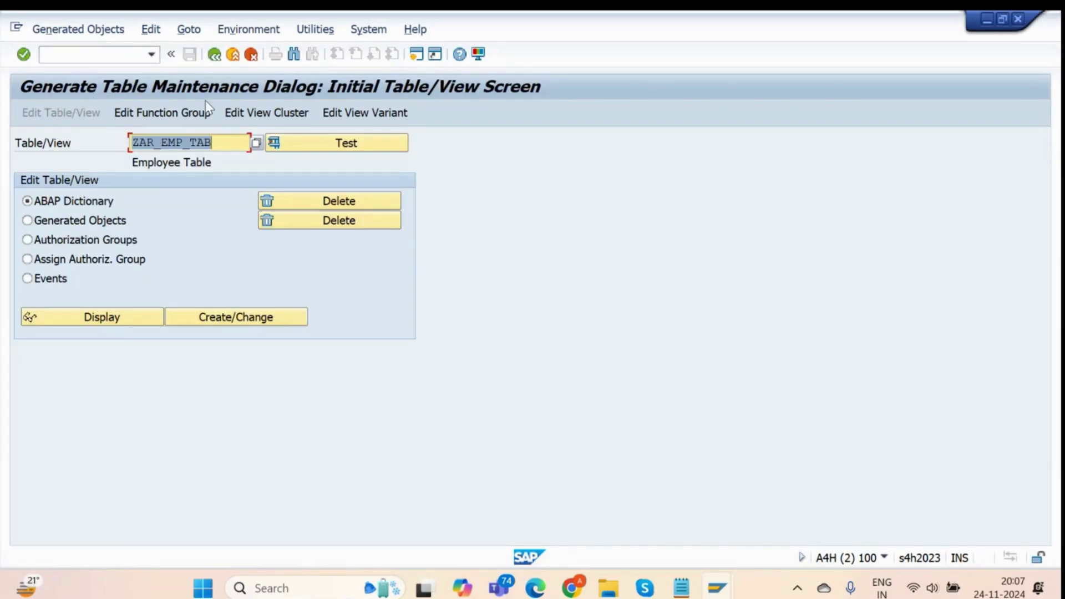
click(28, 279)
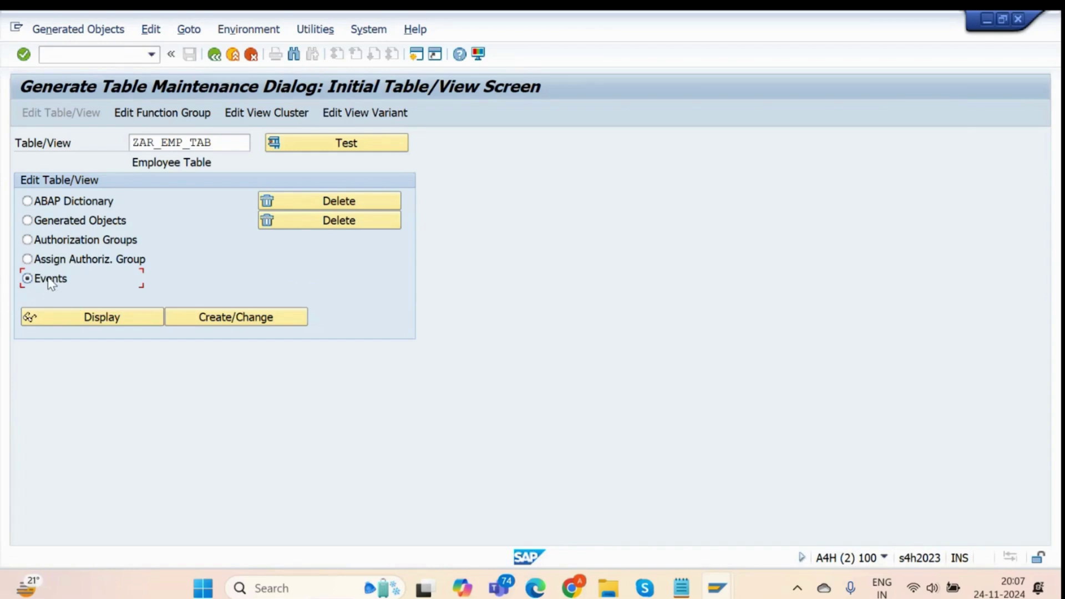
key(alt+Tab)
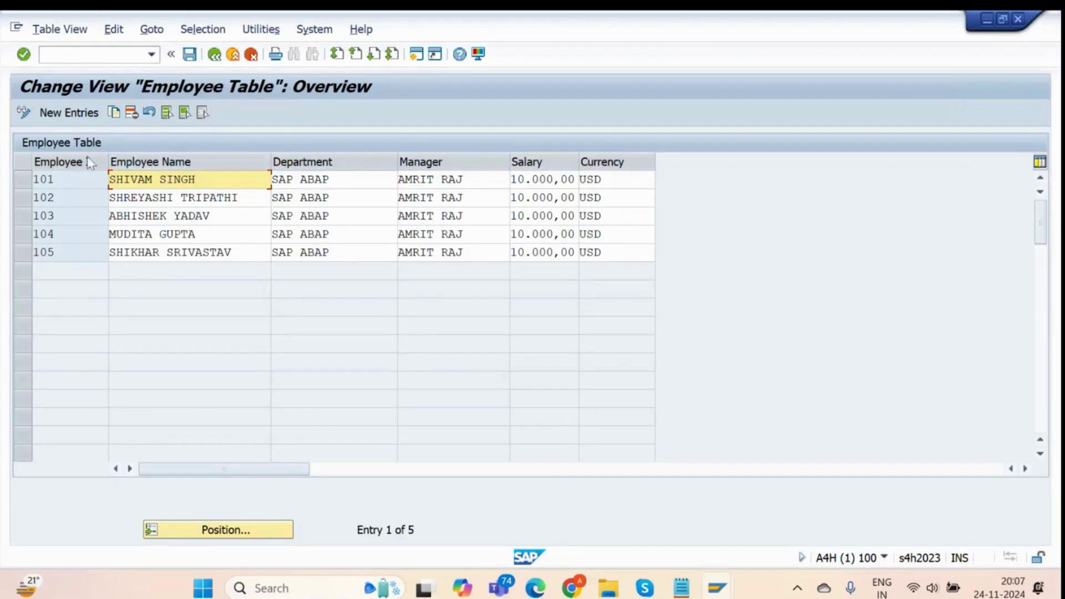
key(alt+Tab)
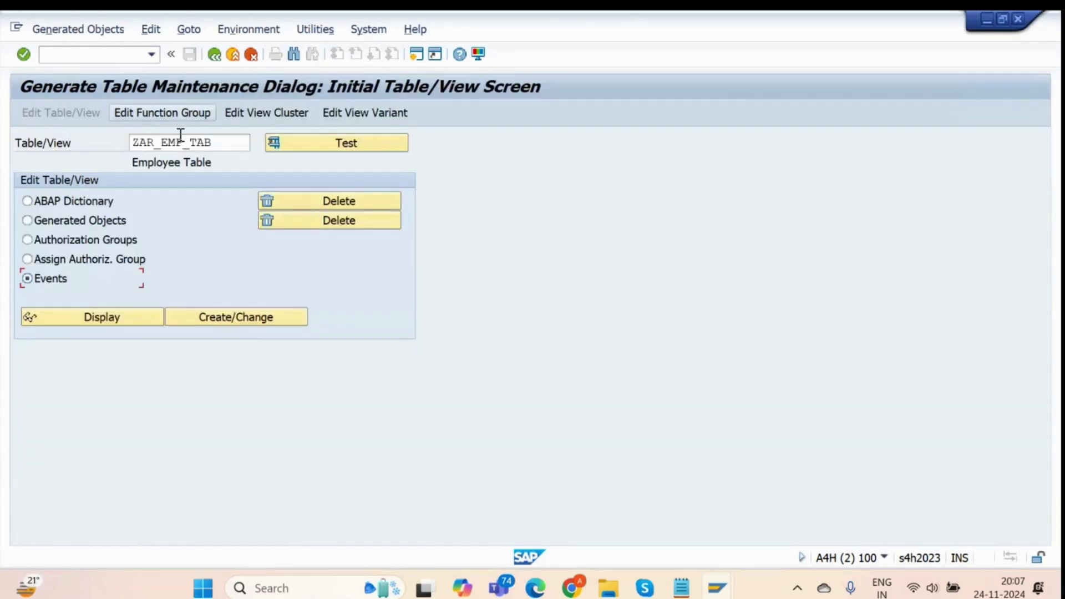
Check the table name ZAR_EMP_TAB and display its event FORM routines, finding none.
click(181, 142)
drag(221, 142, 131, 143)
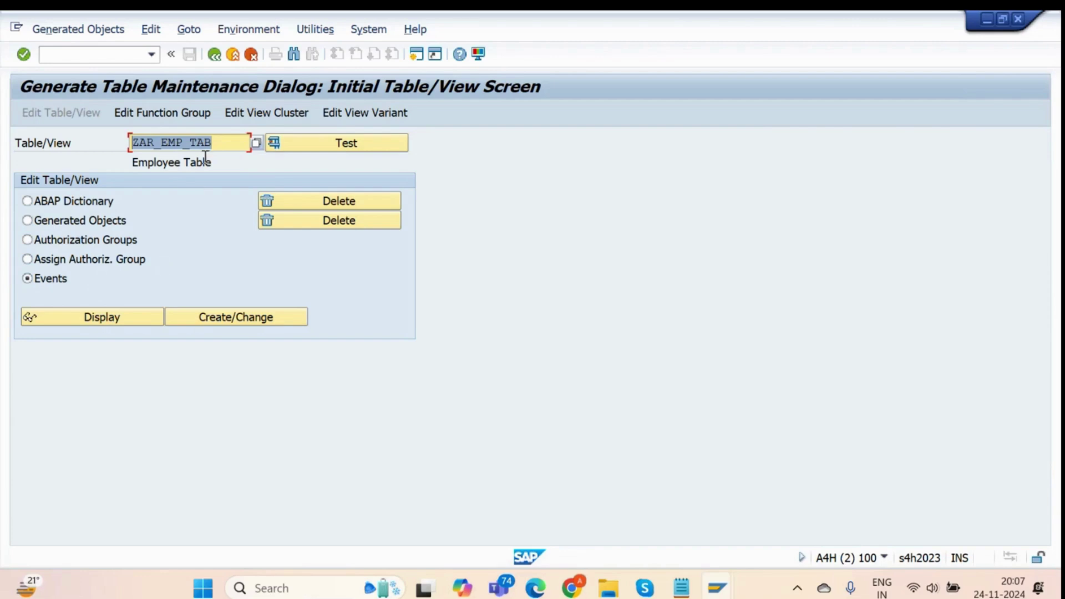
click(236, 142)
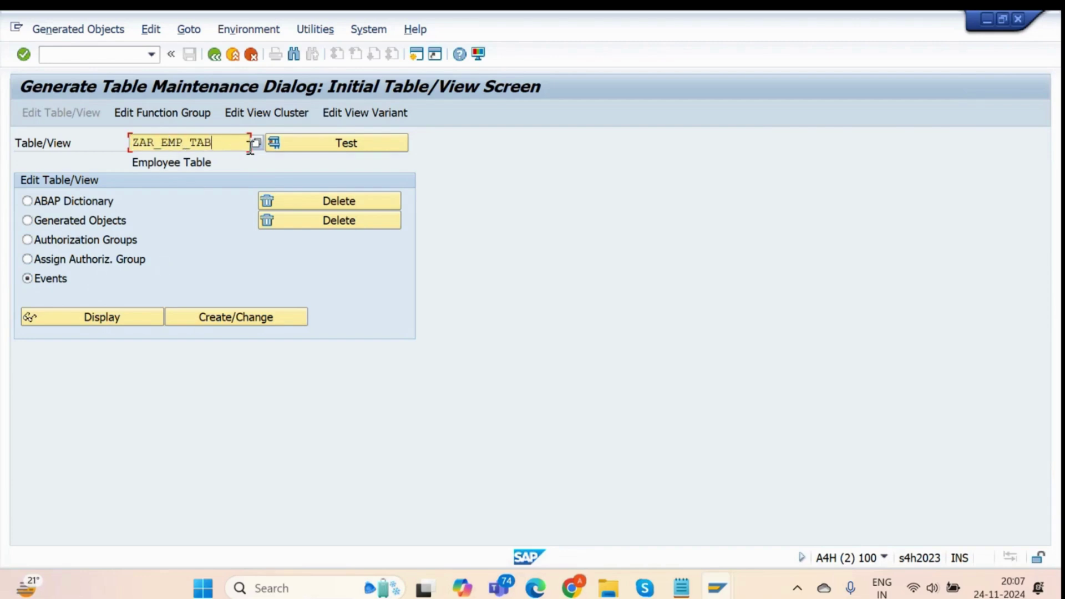
drag(238, 143, 135, 148)
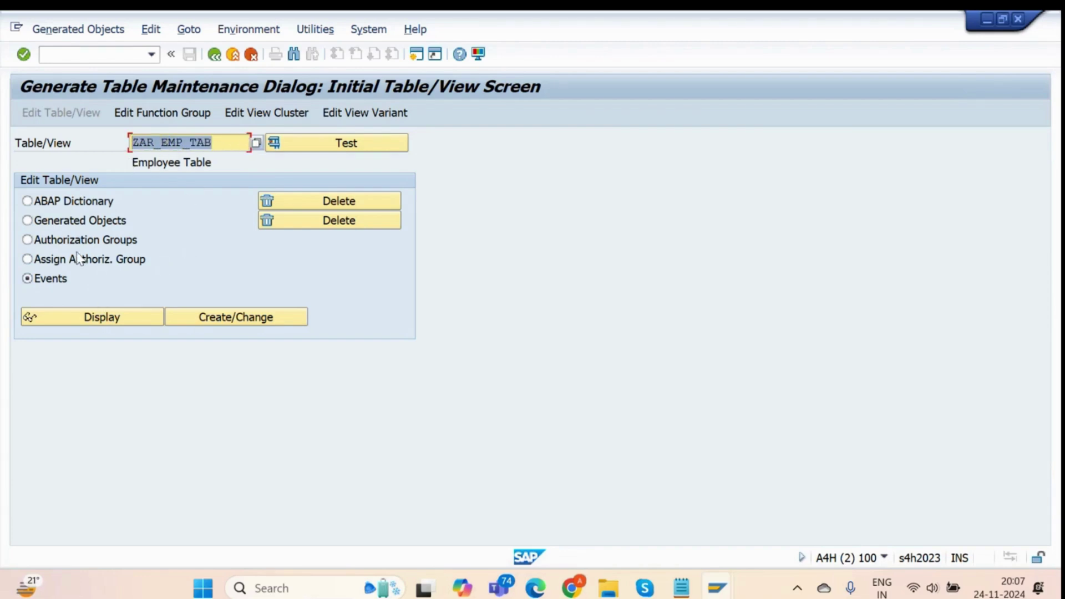
click(225, 147)
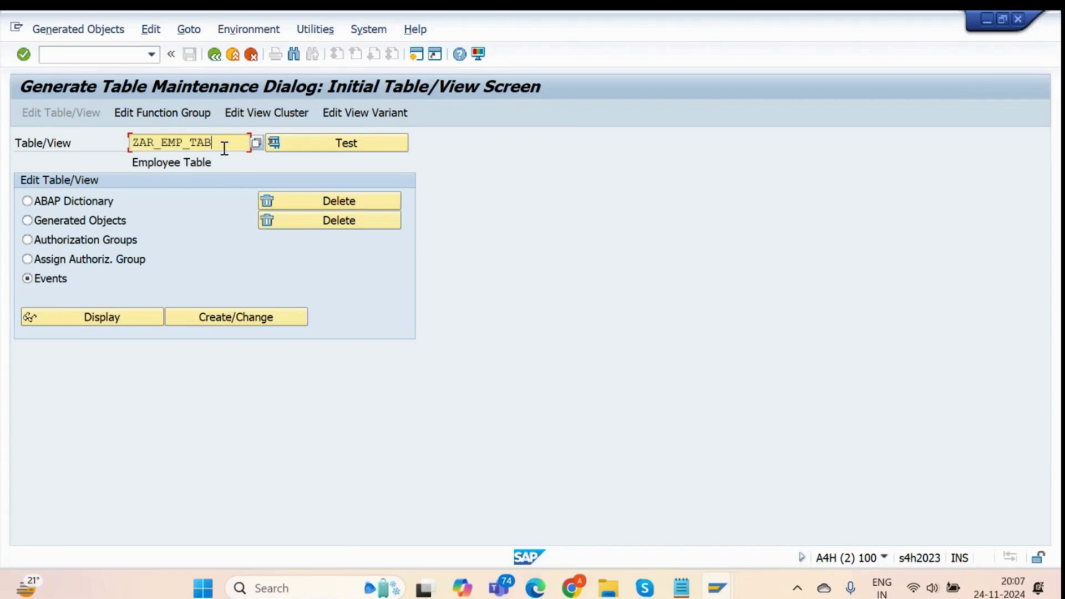
click(93, 318)
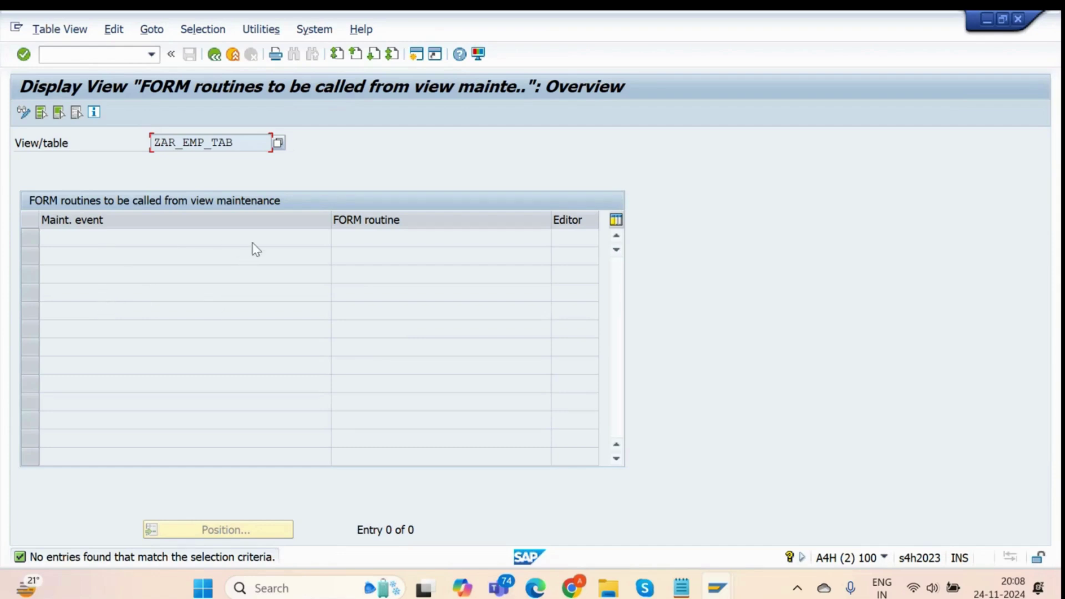
Choose Create/Change for ZAR_EMP_TAB's event routines, confirm both information messages, and start New Entries.
click(216, 57)
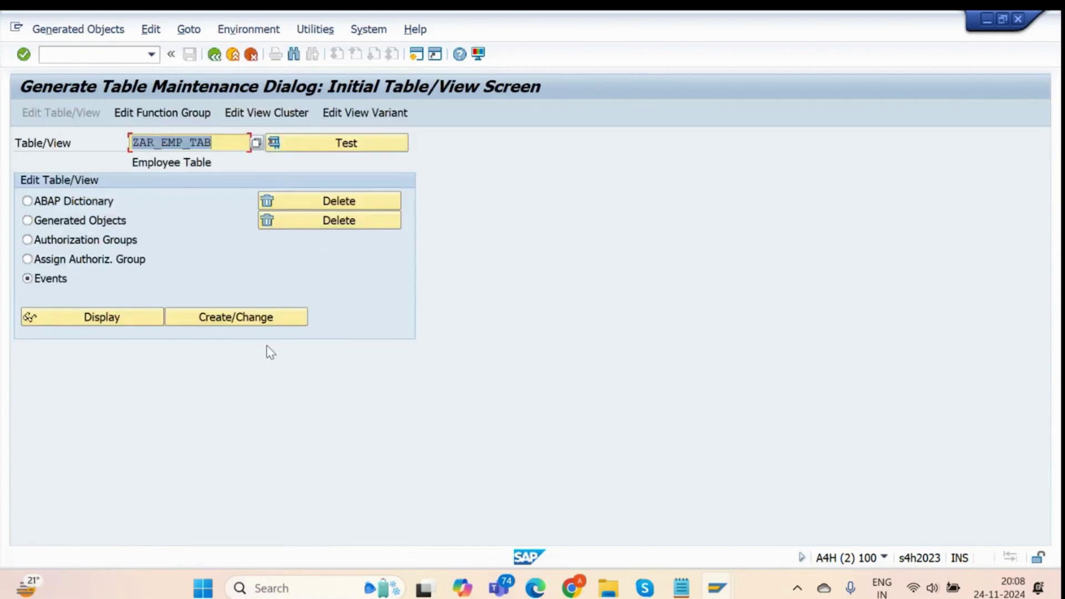
click(266, 322)
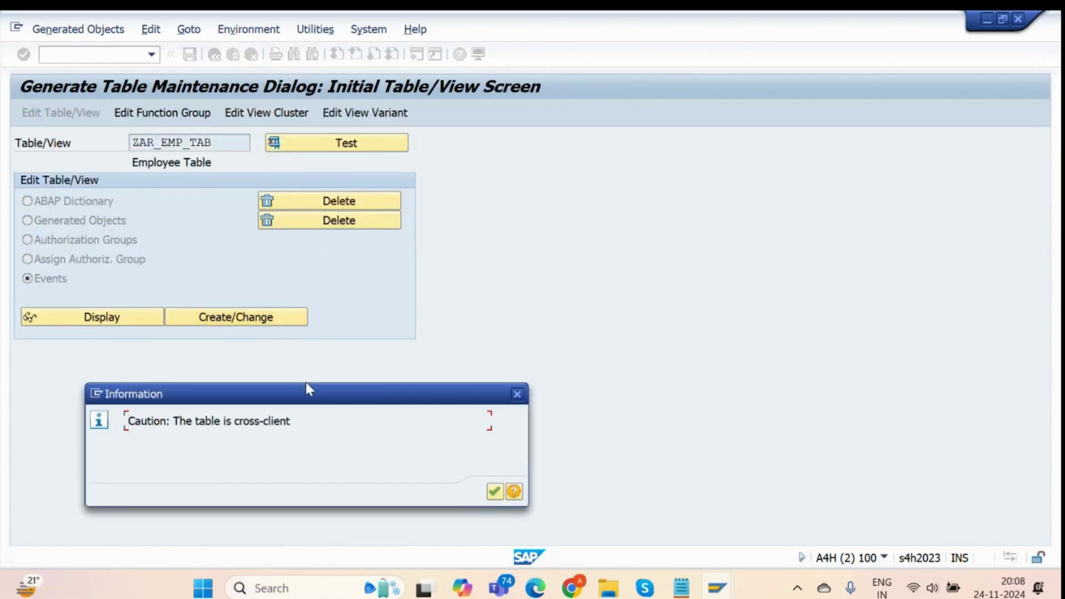
drag(309, 388, 458, 239)
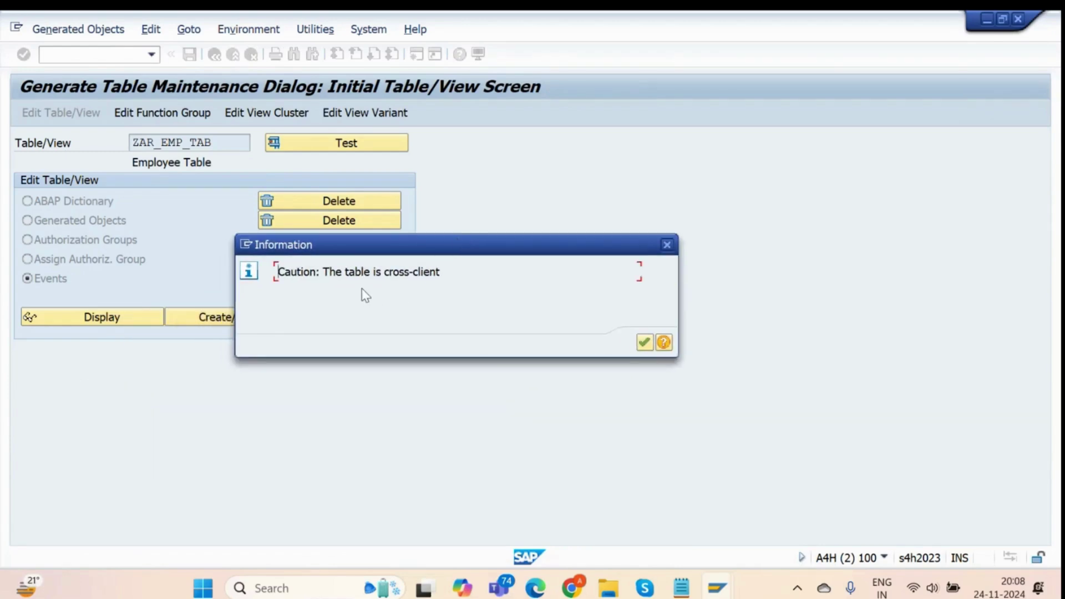
click(643, 342)
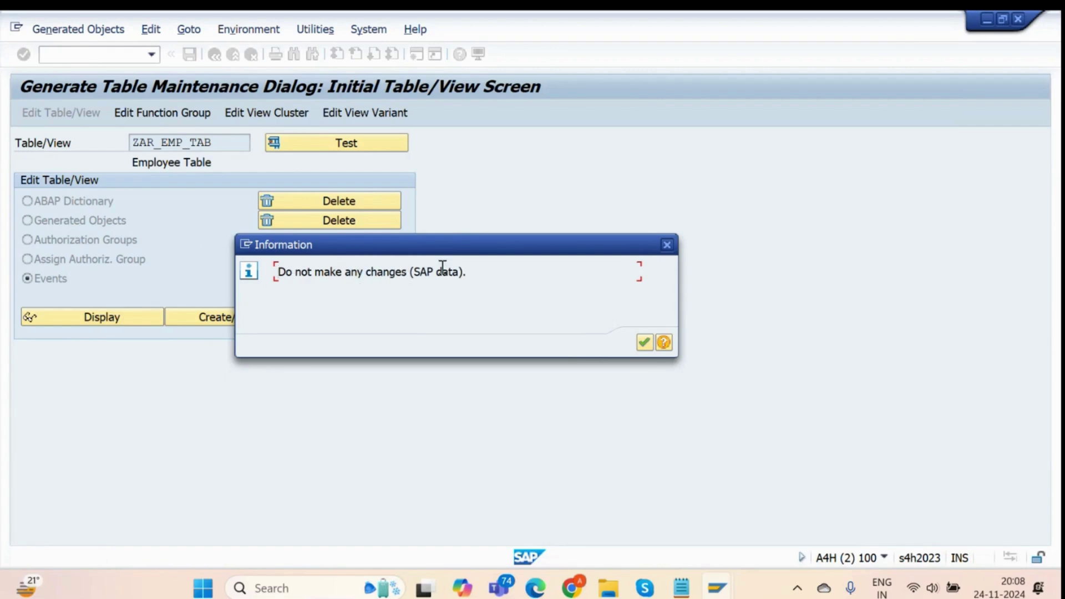
drag(452, 252, 571, 235)
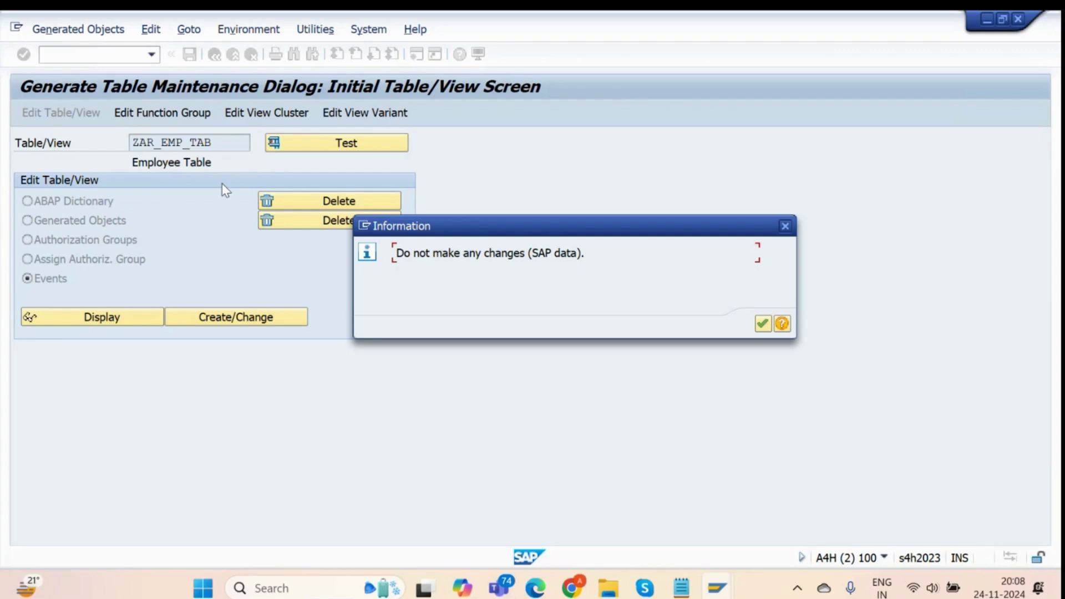
click(762, 324)
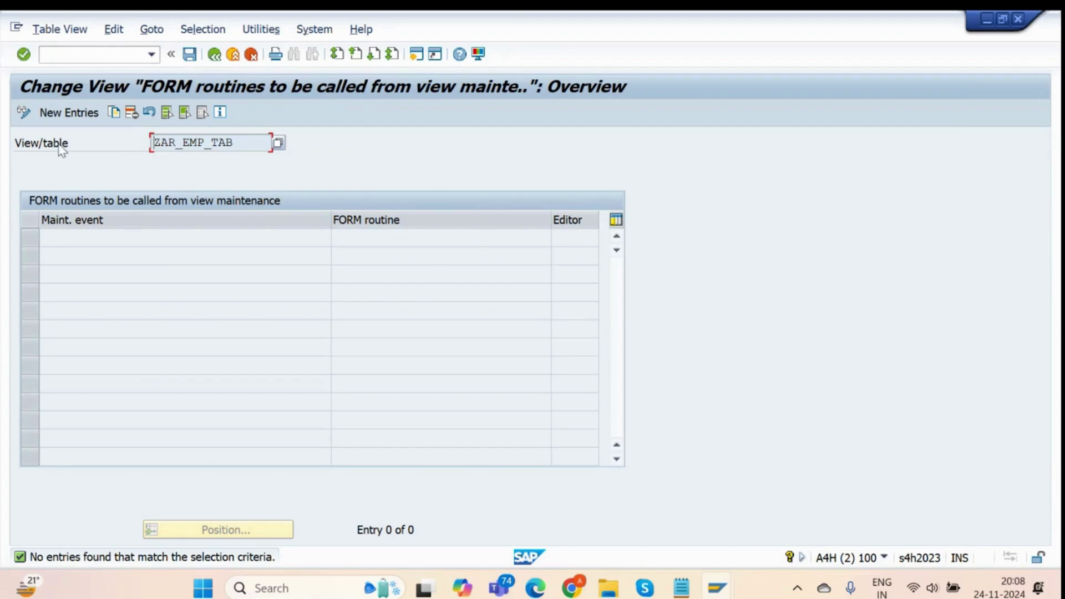
click(57, 111)
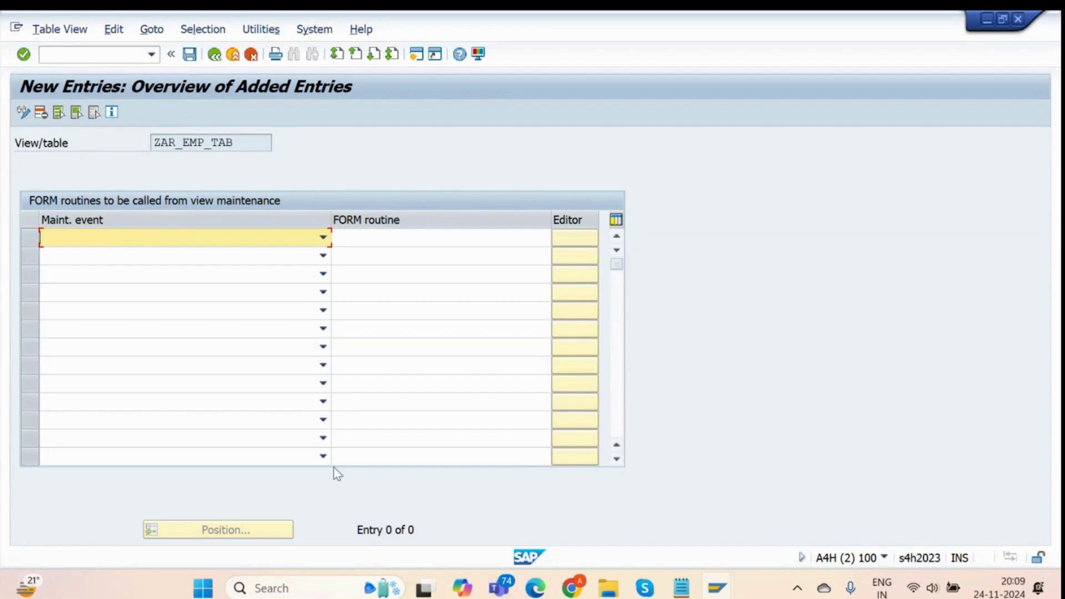
Give the first new FORM routine row maintenance event 05 Creating a new entry.
click(190, 233)
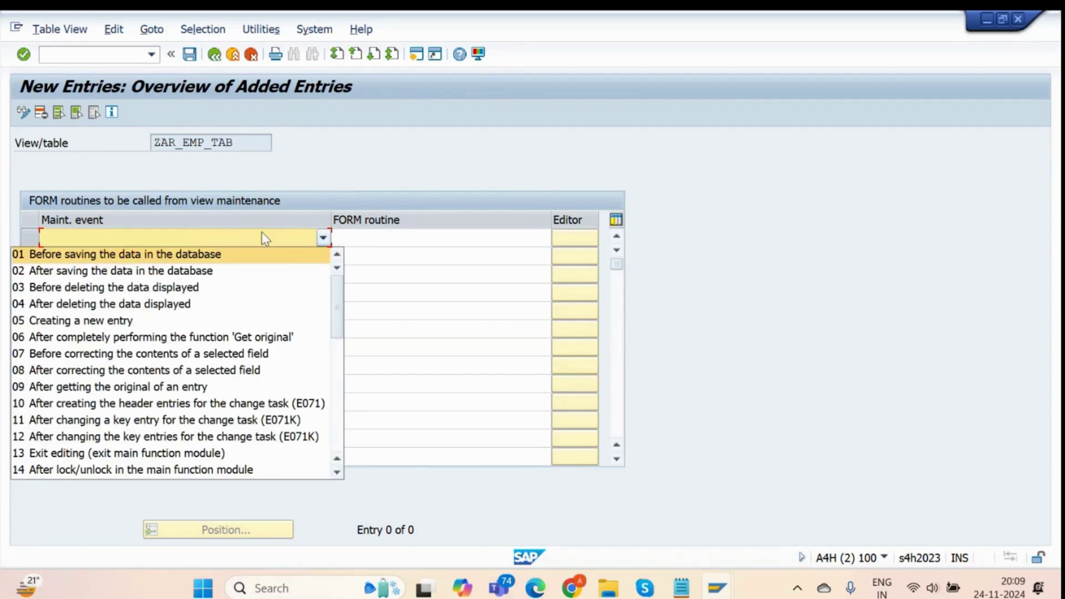
scroll(233, 382, down, 5)
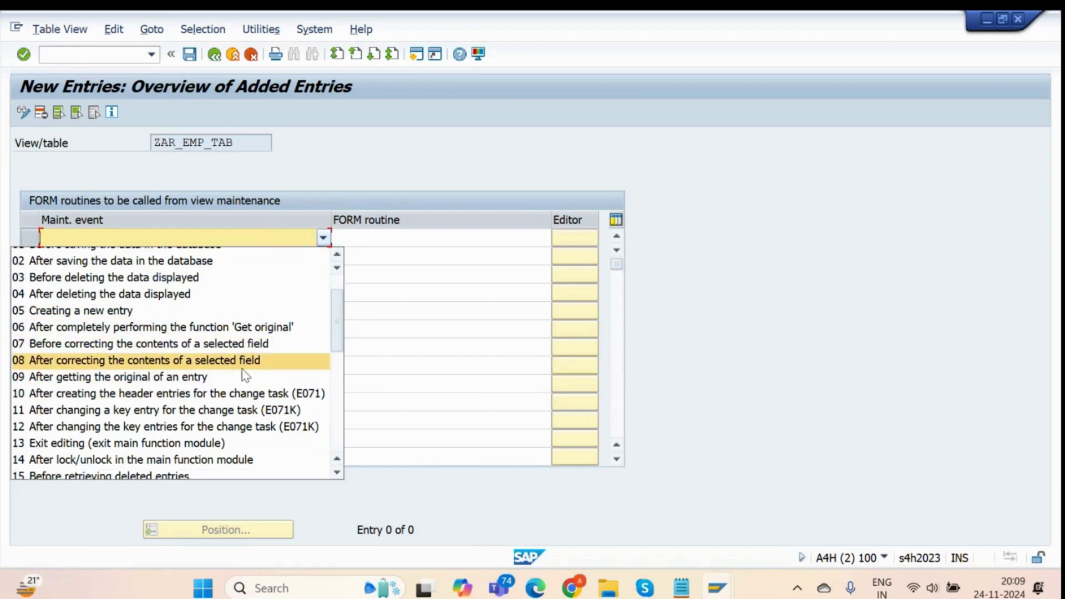
scroll(230, 438, down, 3)
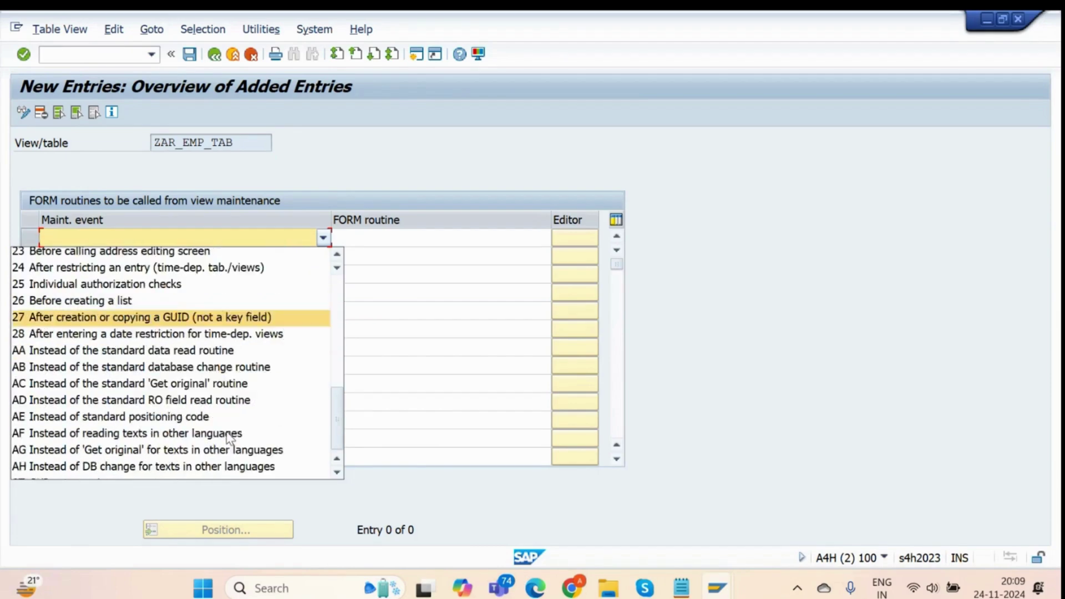
scroll(233, 427, up, 4)
scroll(235, 418, up, 4)
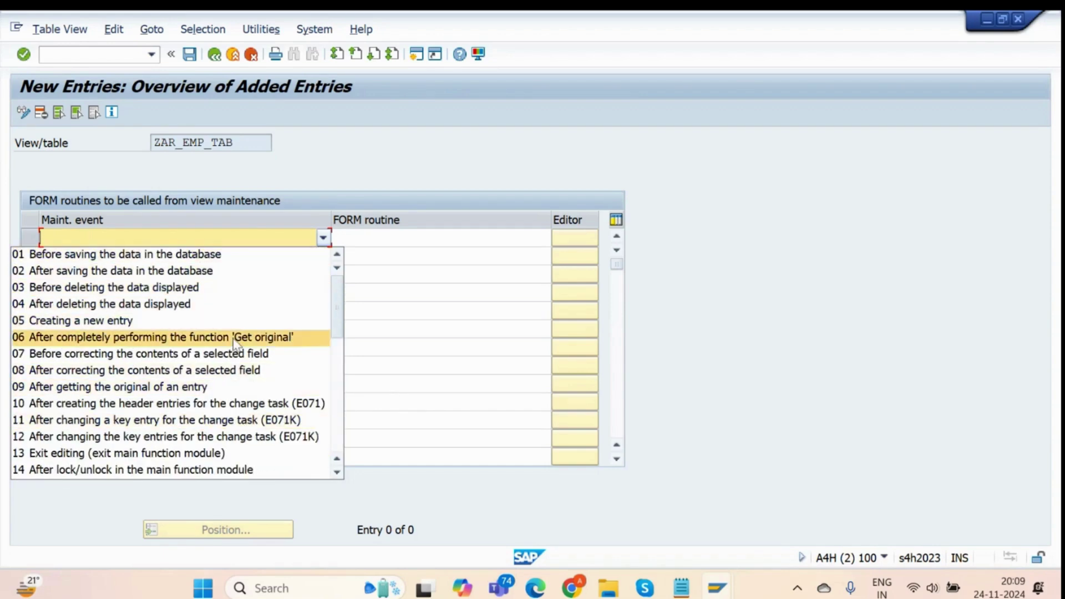
scroll(275, 303, down, 2)
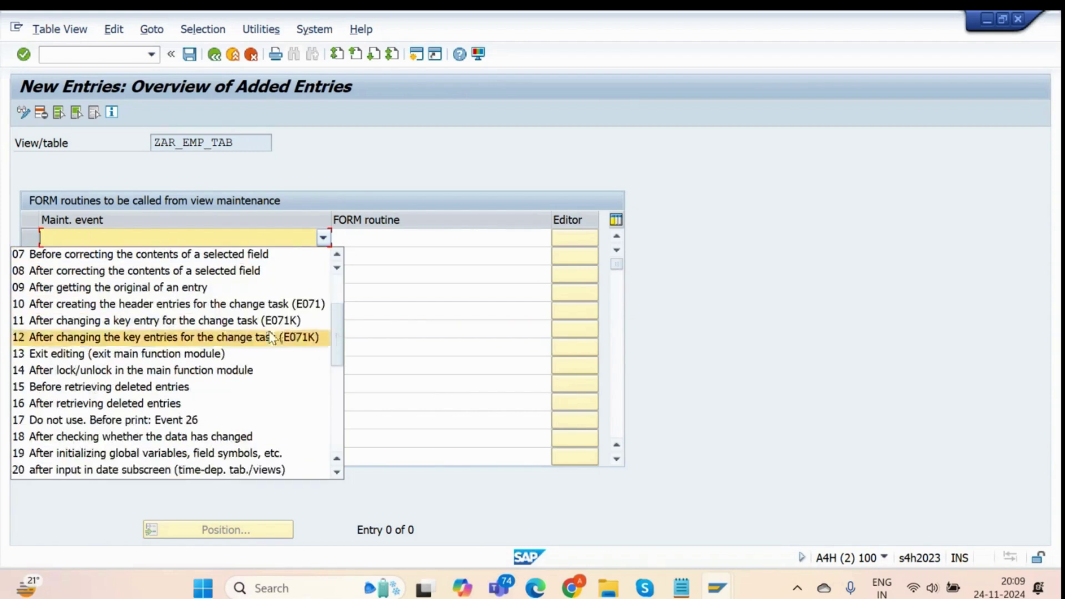
scroll(209, 314, up, 2)
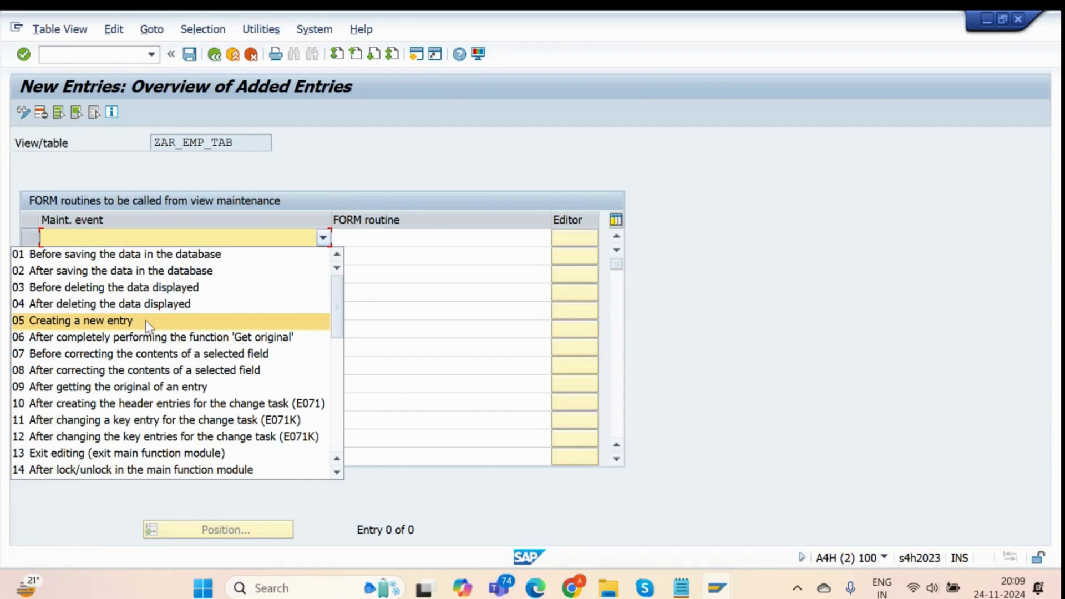
click(120, 326)
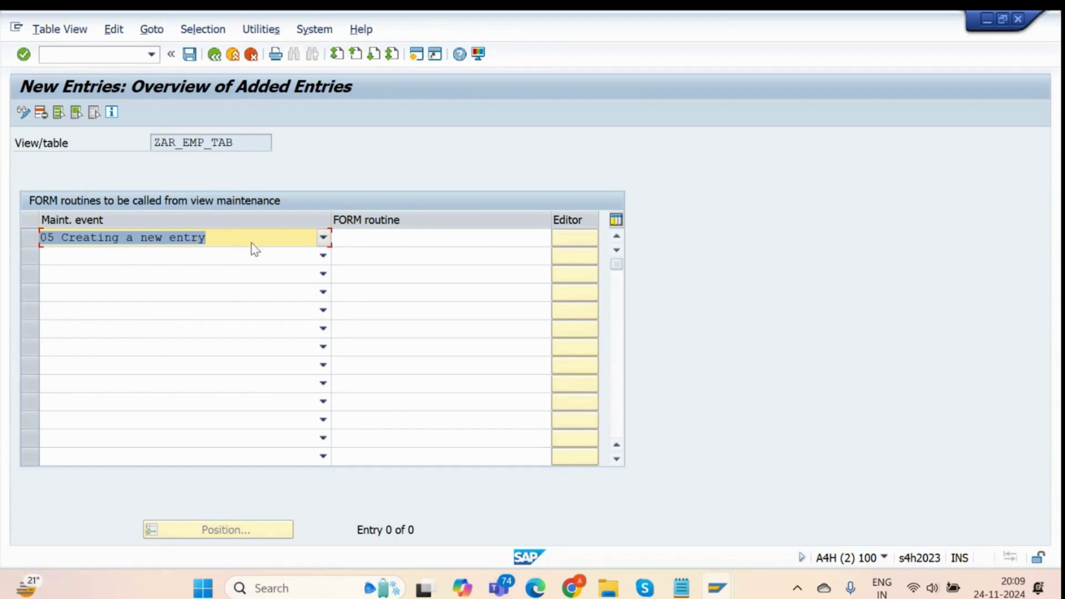
click(373, 238)
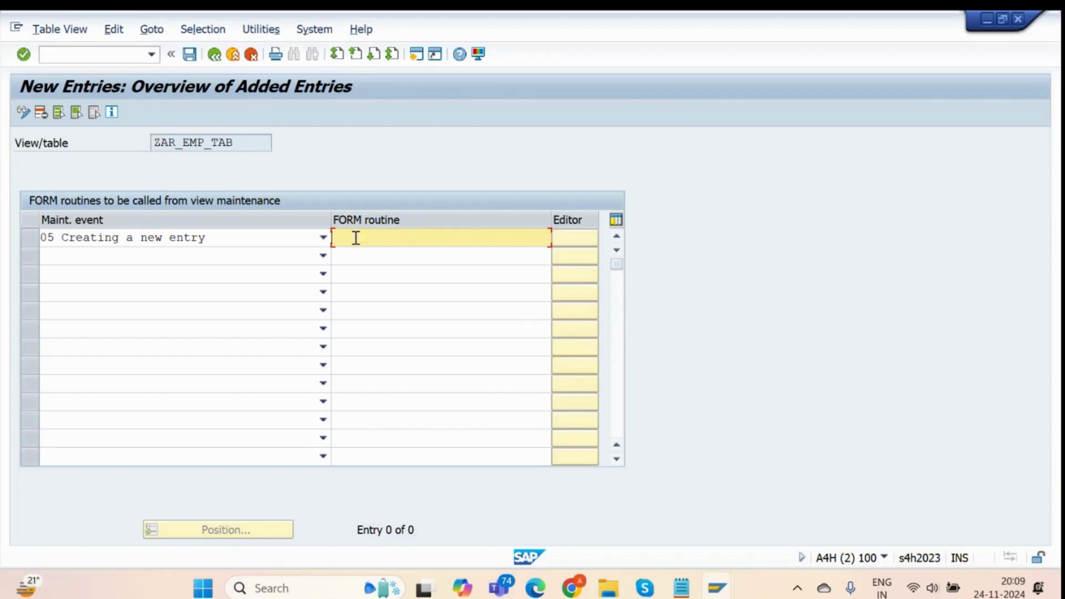
Enter GET_DATA as event 05's FORM routine and save it under the proposed workbench request.
text(GET)
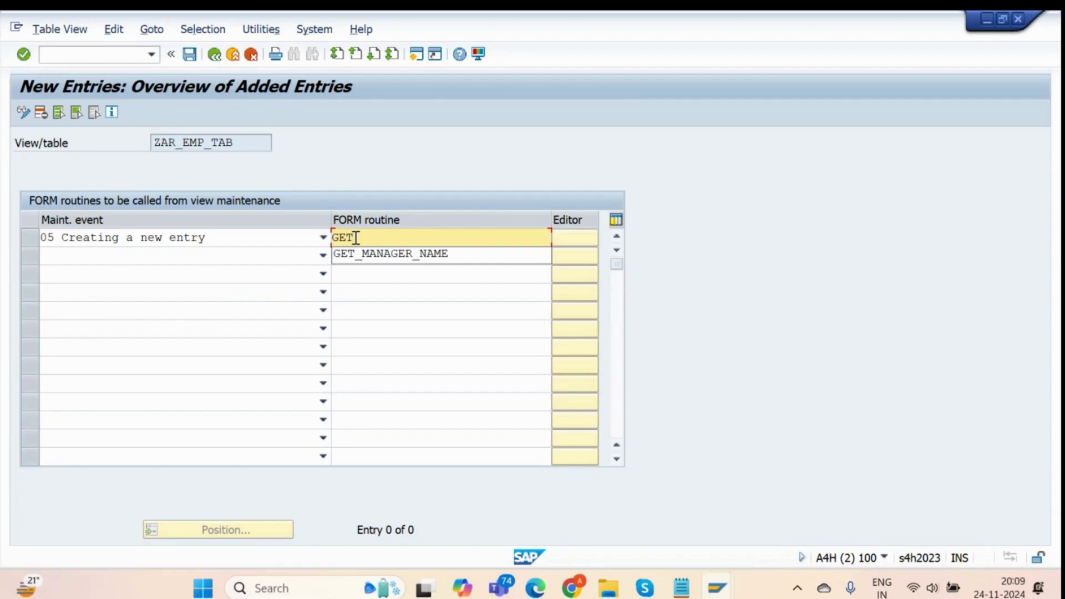
text(_DATA)
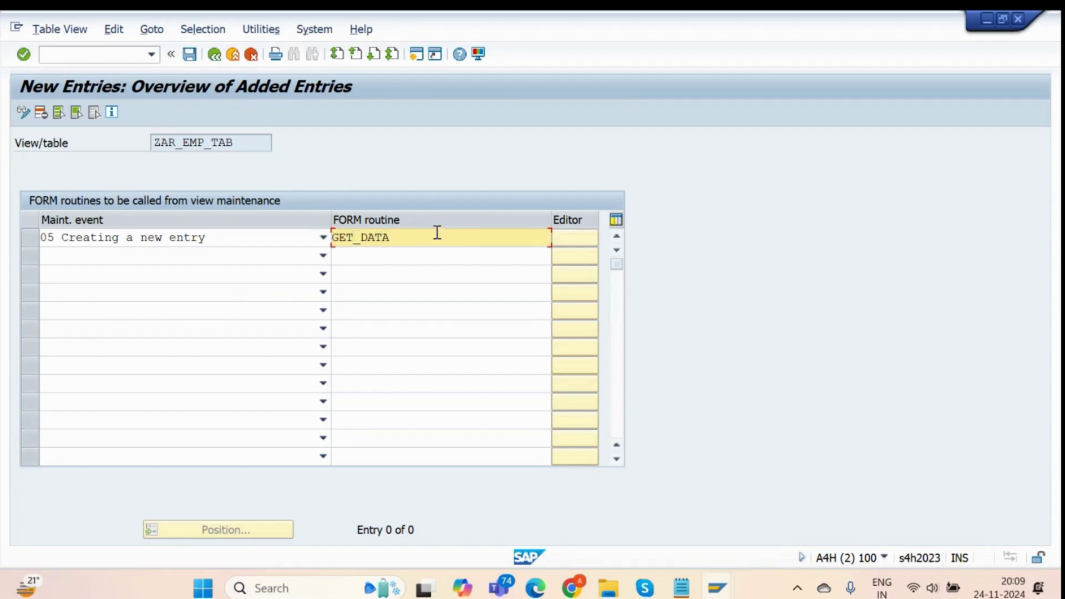
click(273, 259)
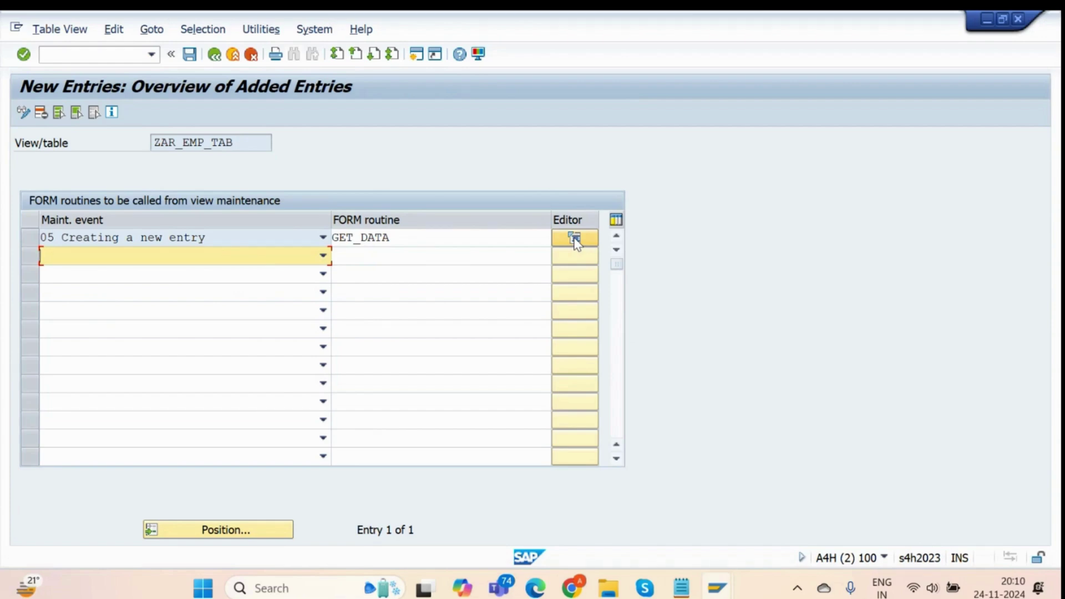
click(189, 56)
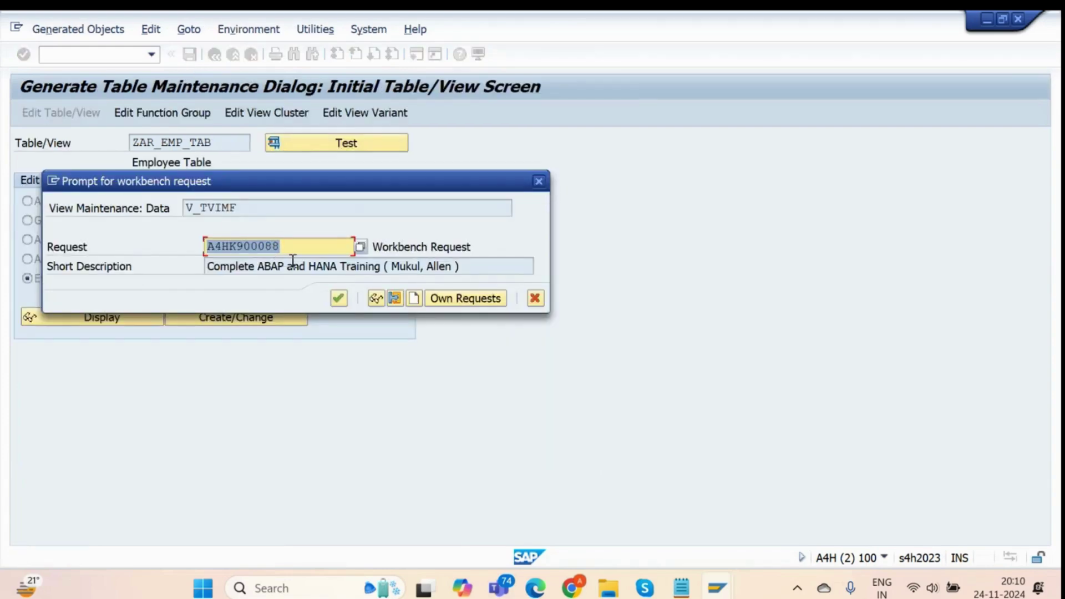
key(Return)
key(ctrl+s)
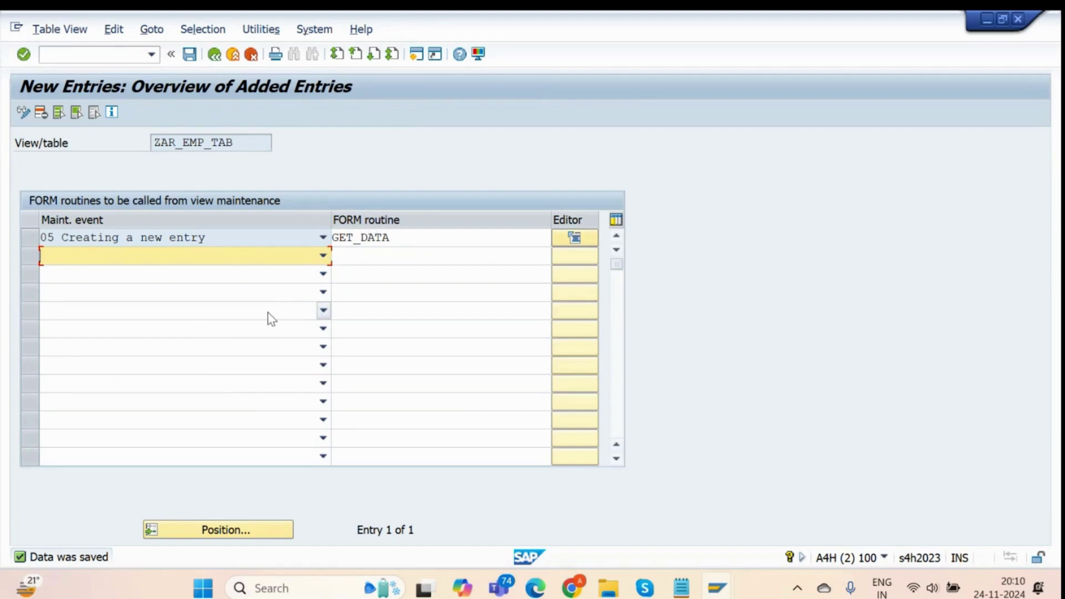
Create the GET_DATA code in the new include LZAR_EMP_TABF01.
click(572, 236)
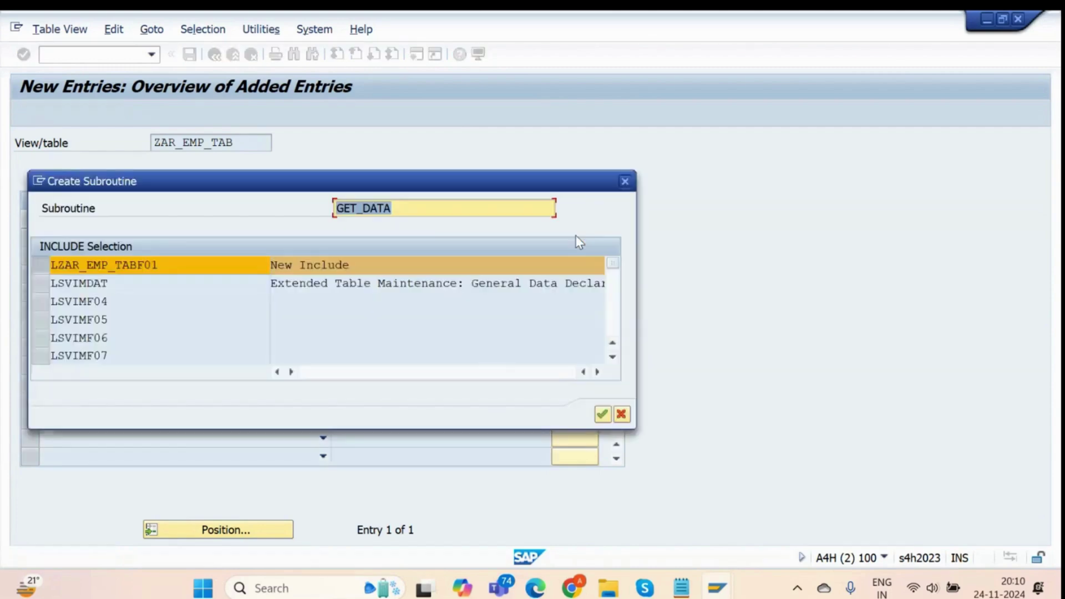
click(41, 264)
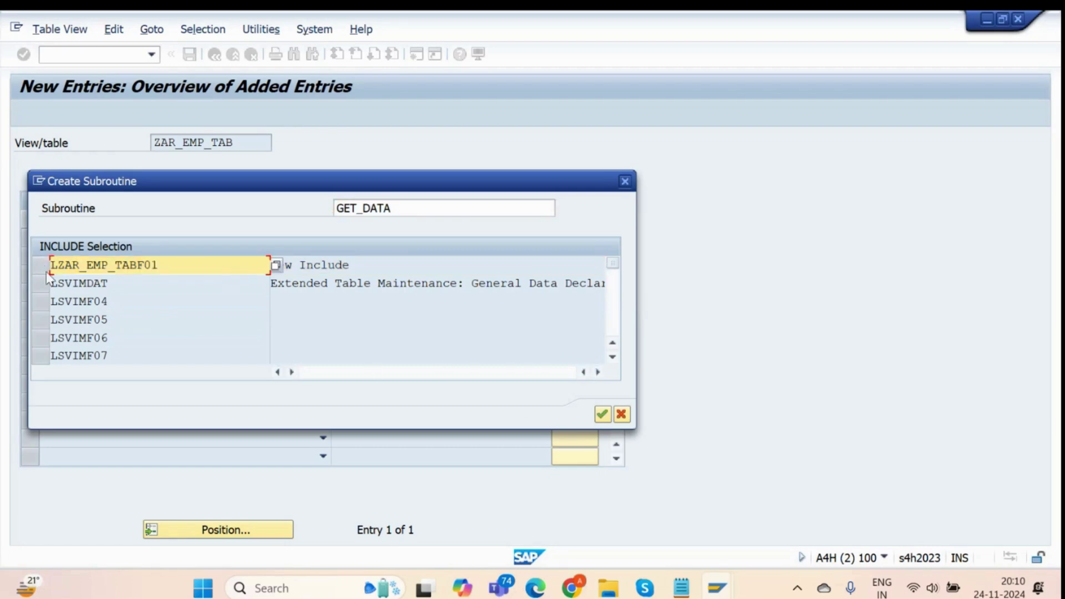
click(41, 268)
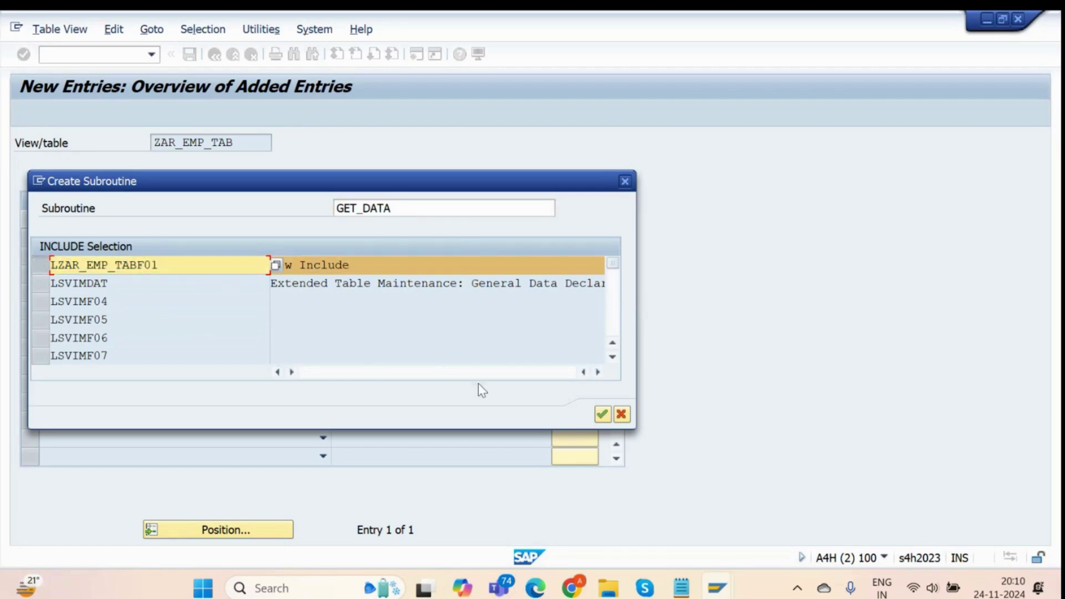
click(603, 413)
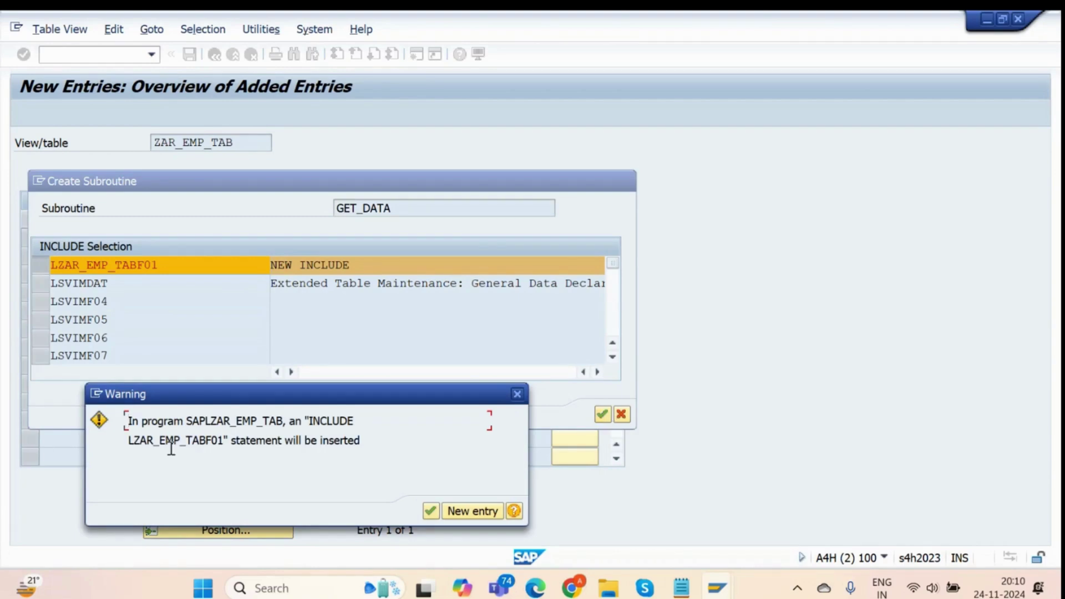
Review the warning about main program SAPLZAR_EMP_TAB and accept inserting the INCLUDE statement.
drag(232, 401, 450, 215)
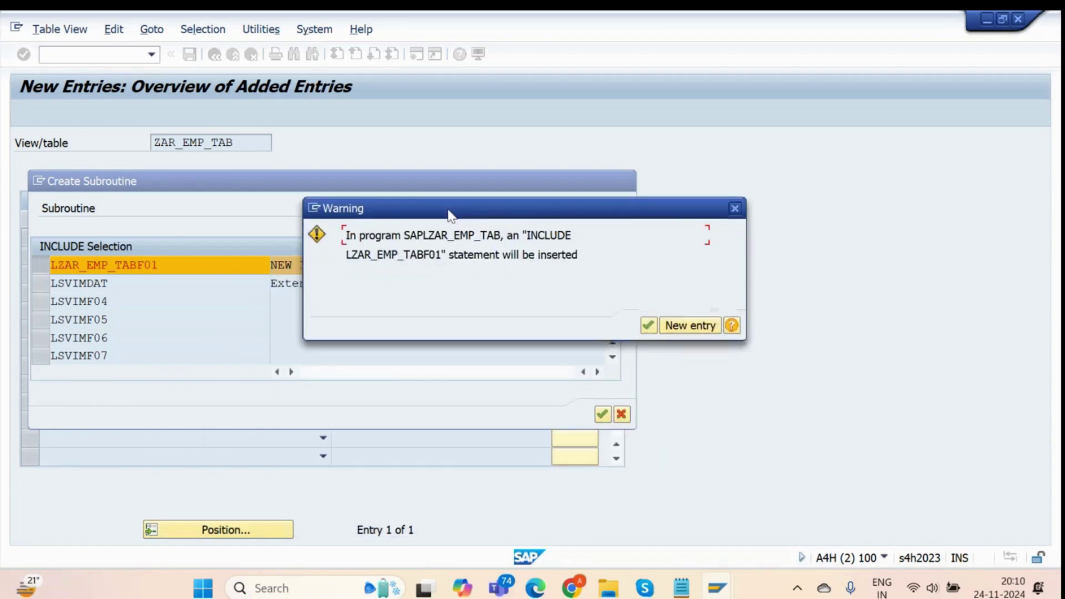
drag(409, 239, 499, 232)
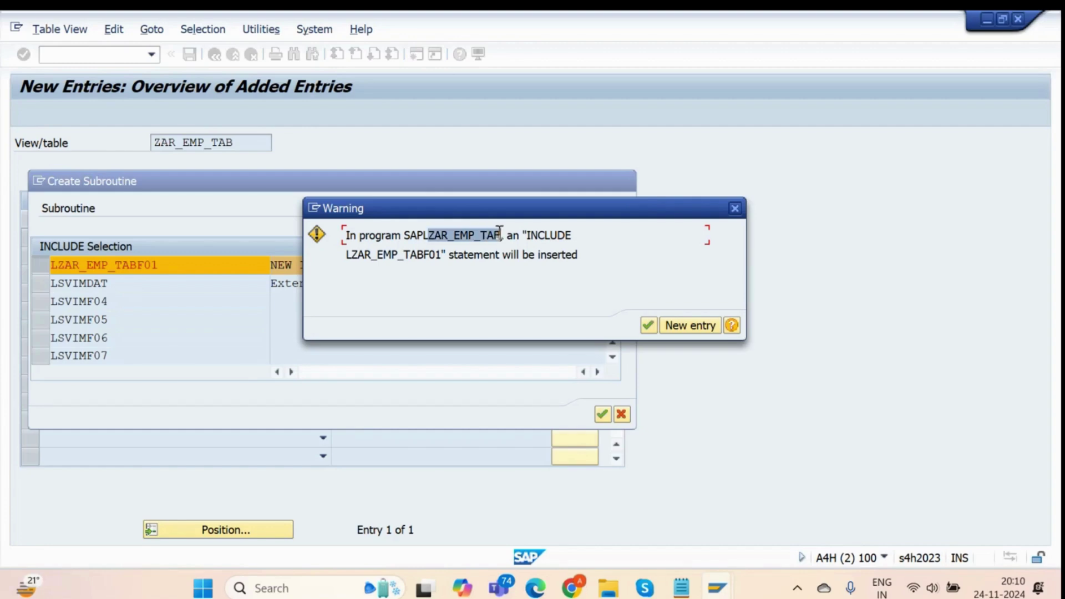
click(500, 234)
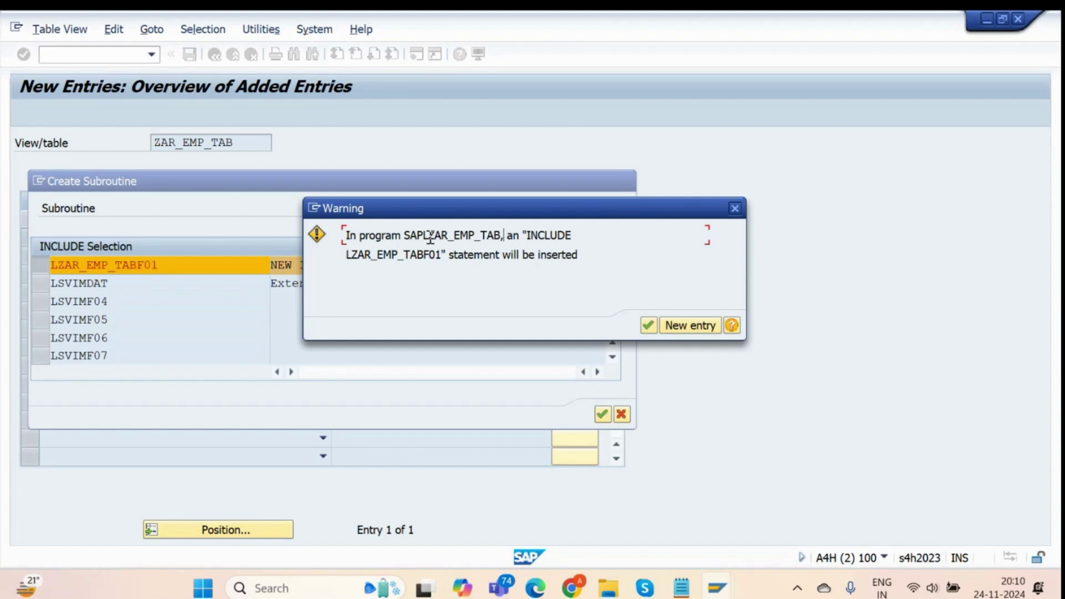
drag(429, 235, 500, 233)
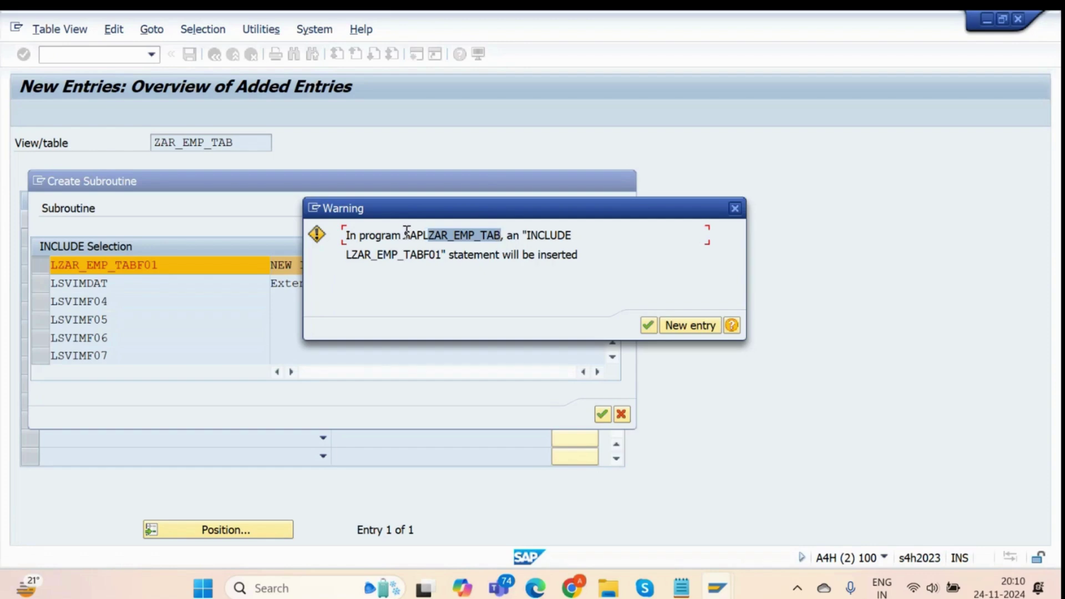
drag(405, 235, 499, 237)
click(416, 235)
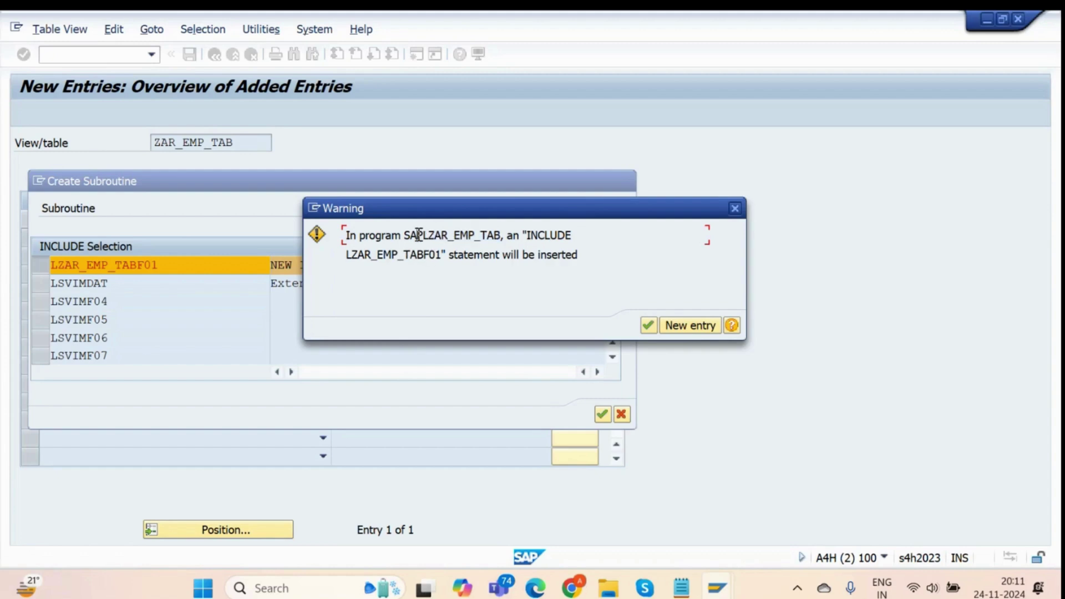
drag(403, 235, 503, 237)
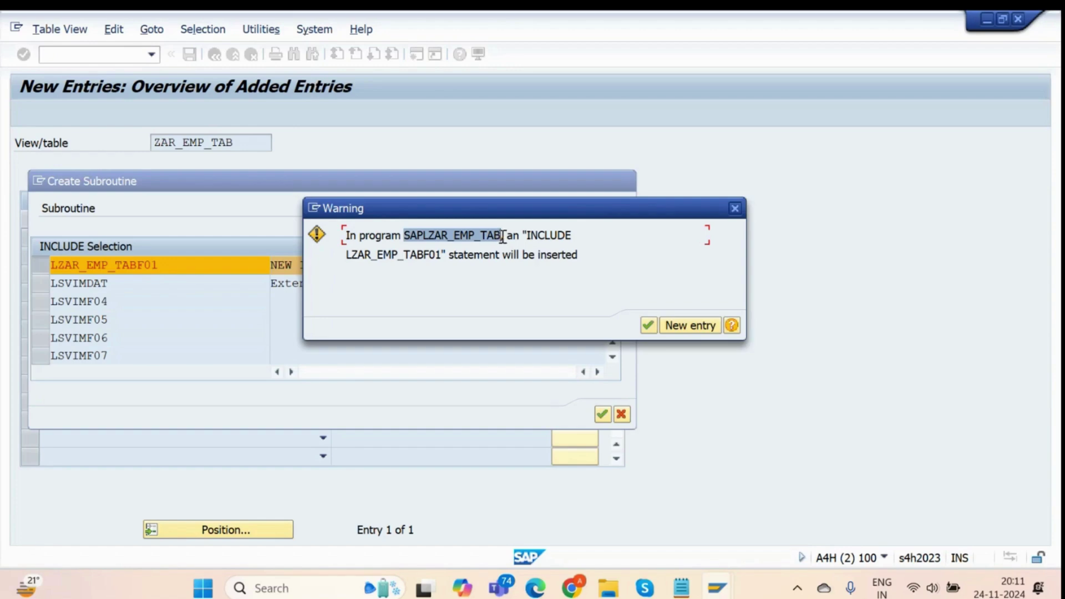
click(647, 325)
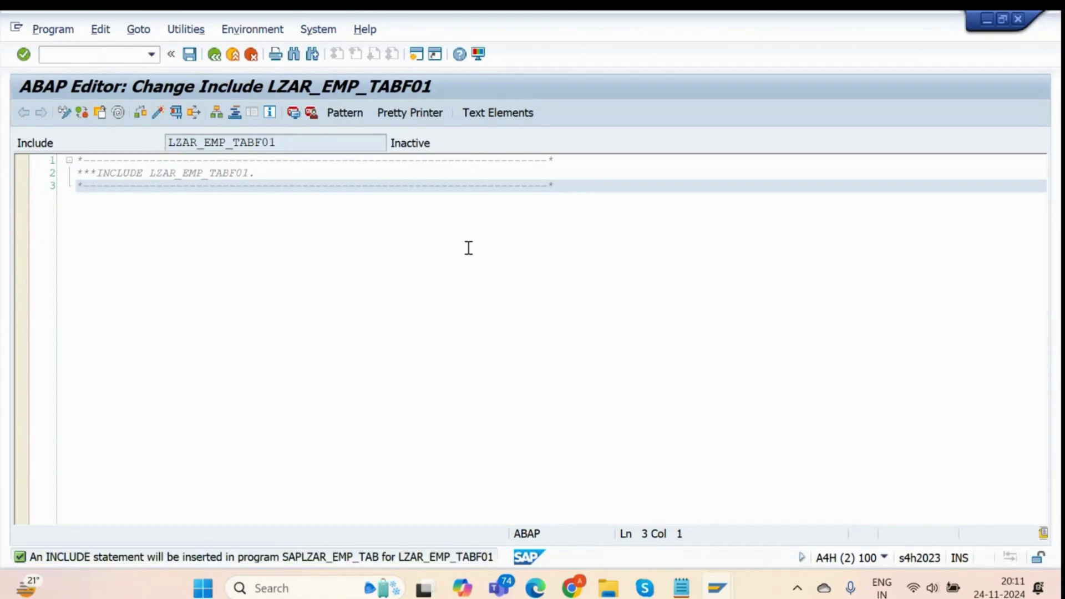
Add blank lines below the header comment, then write 'FORM GET_DATA.' and 'ENDFORM.' in the include.
click(611, 191)
key(Return)
key(Return)
key(Return)
key(Return)
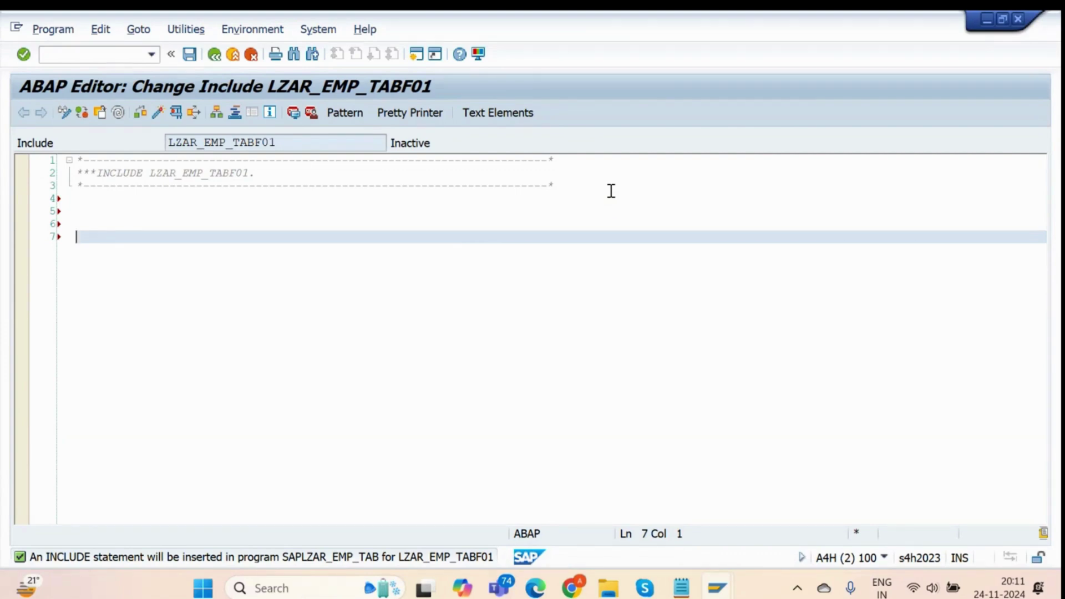
text(FO)
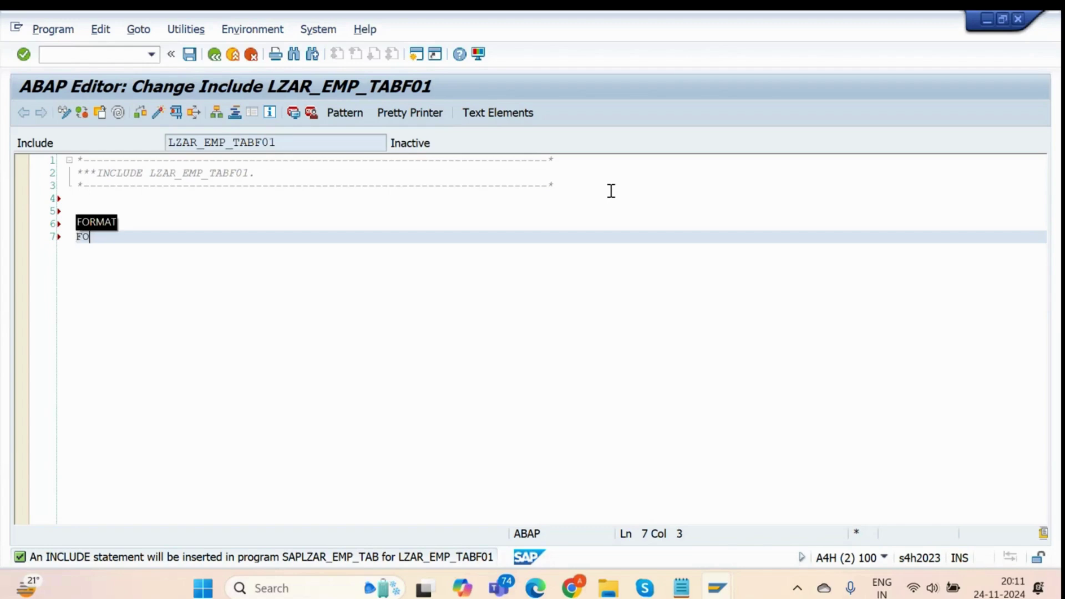
text(RM GET_DATA)
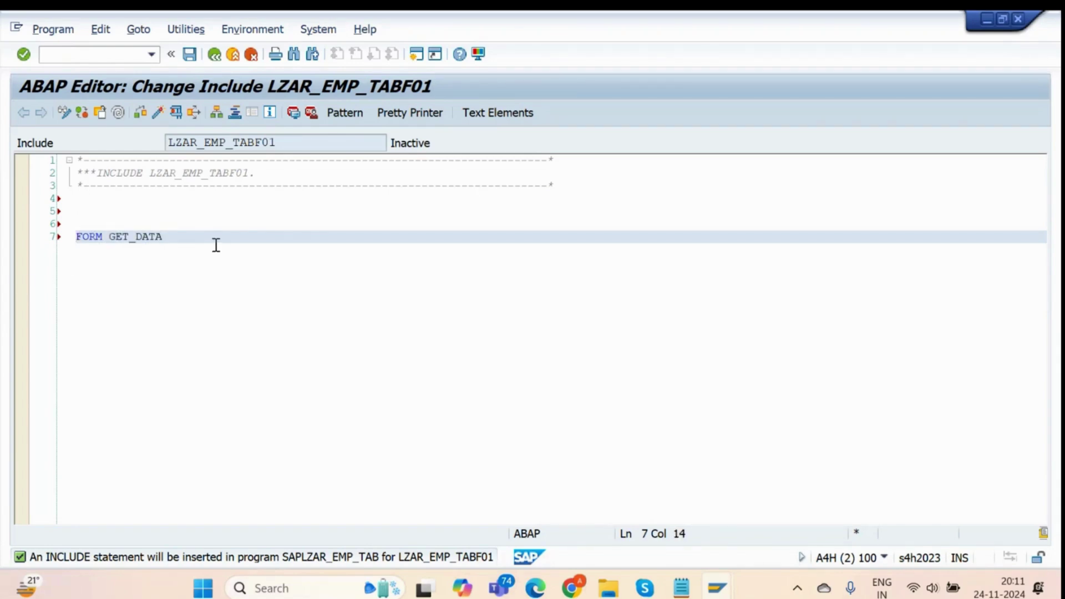
text(.)
key(Return)
key(Return)
key(Return)
key(Return)
key(BackSpace)
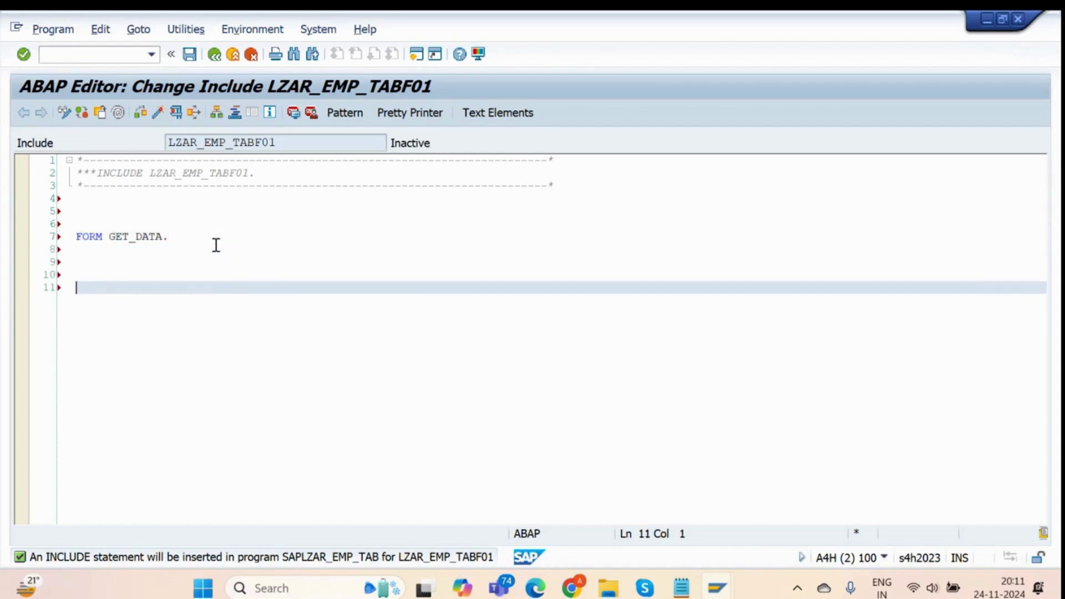
text(END)
key(Tab)
text(.)
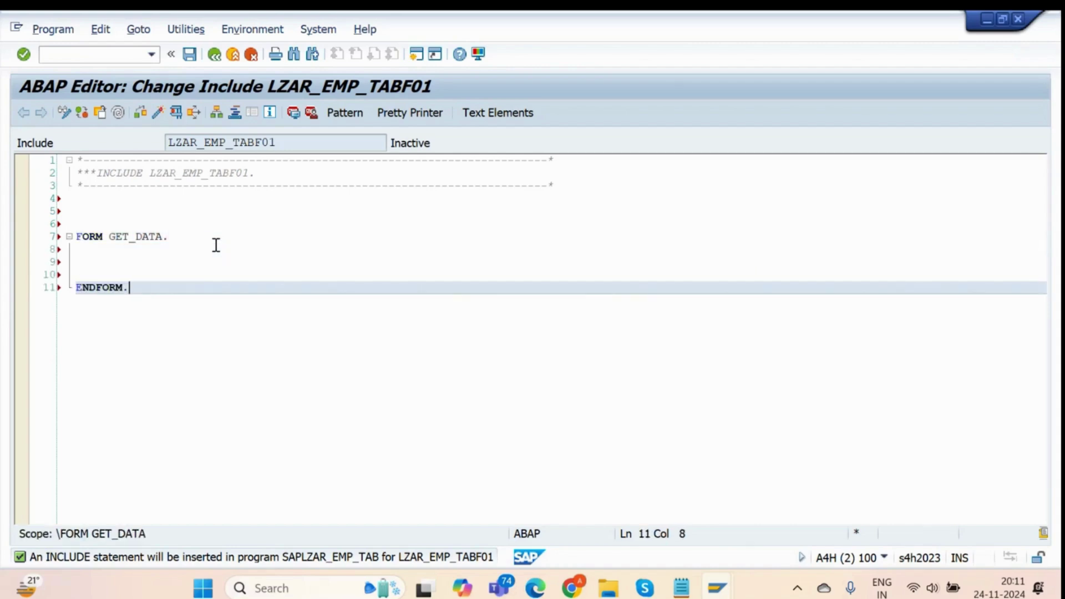
click(105, 250)
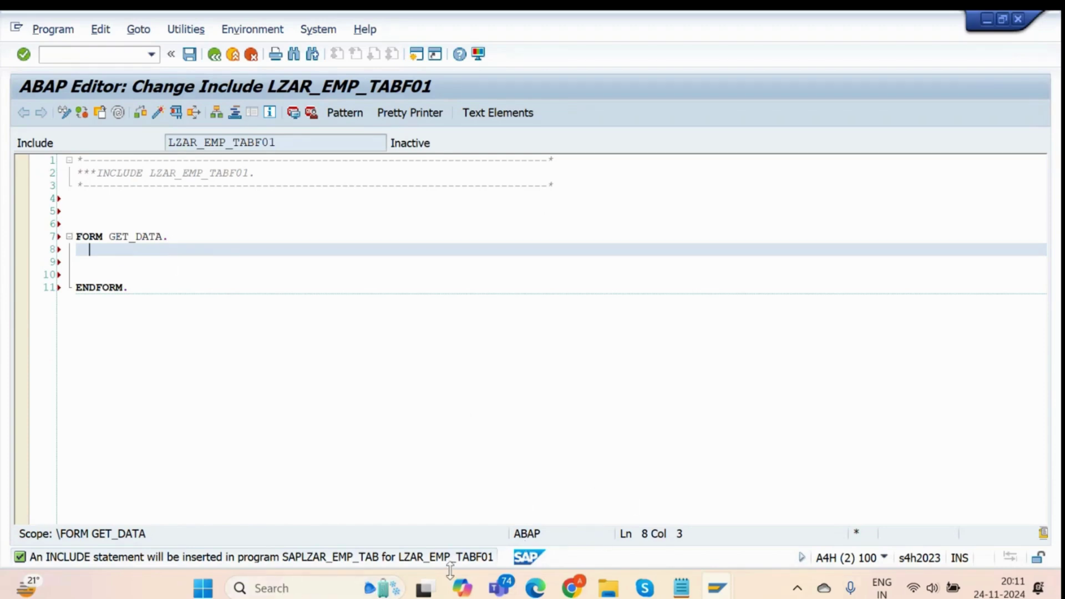
Display table ZAR_EMP_TAB's definition in SE11 using /nse11.
key(alt+Tab)
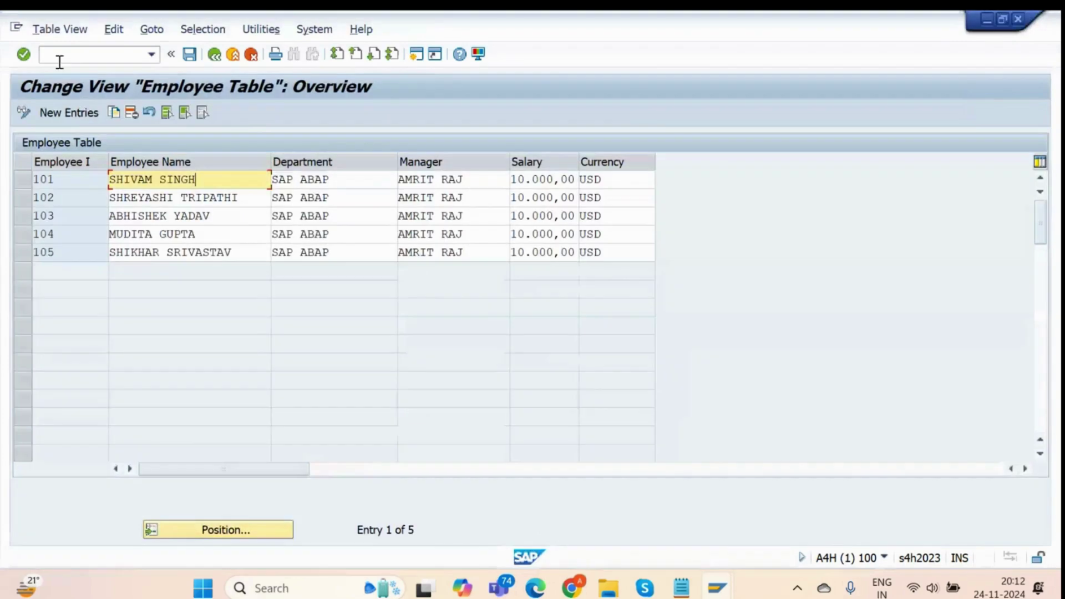
text(/nse11)
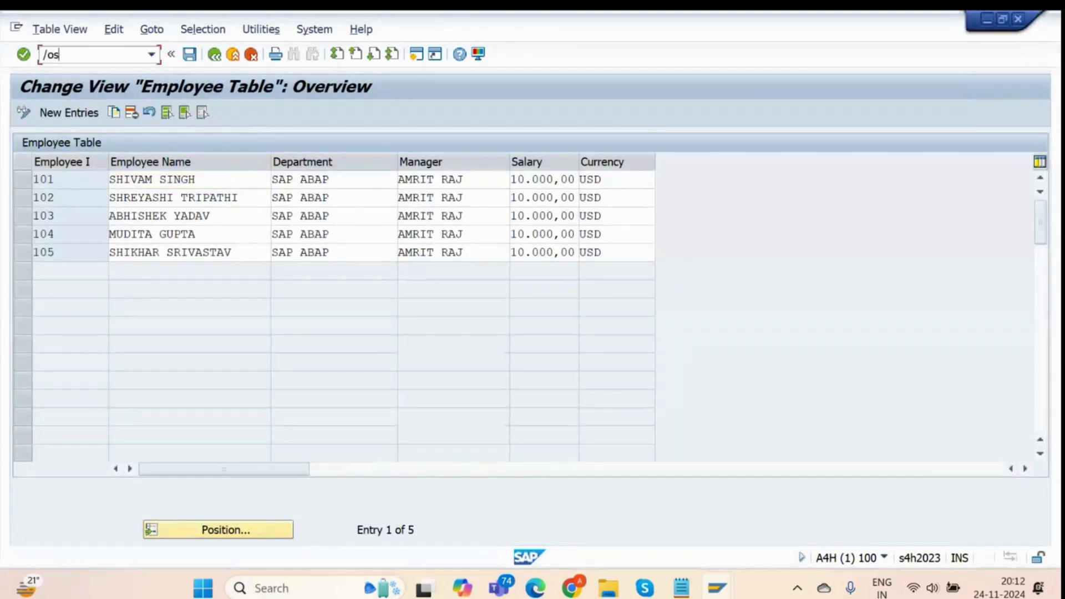
key(Return)
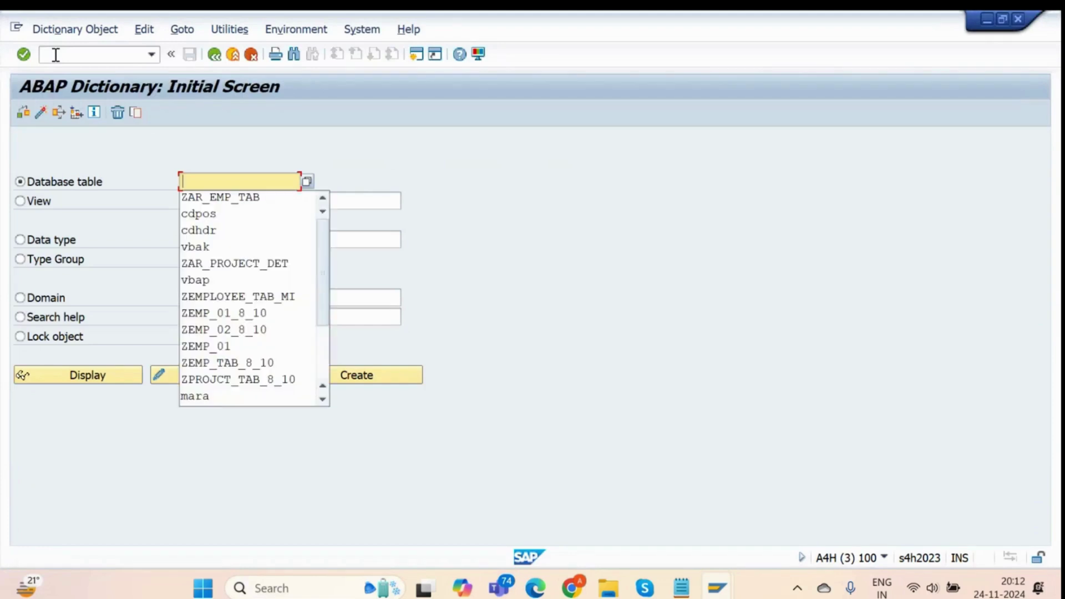
key(Down)
key(Return)
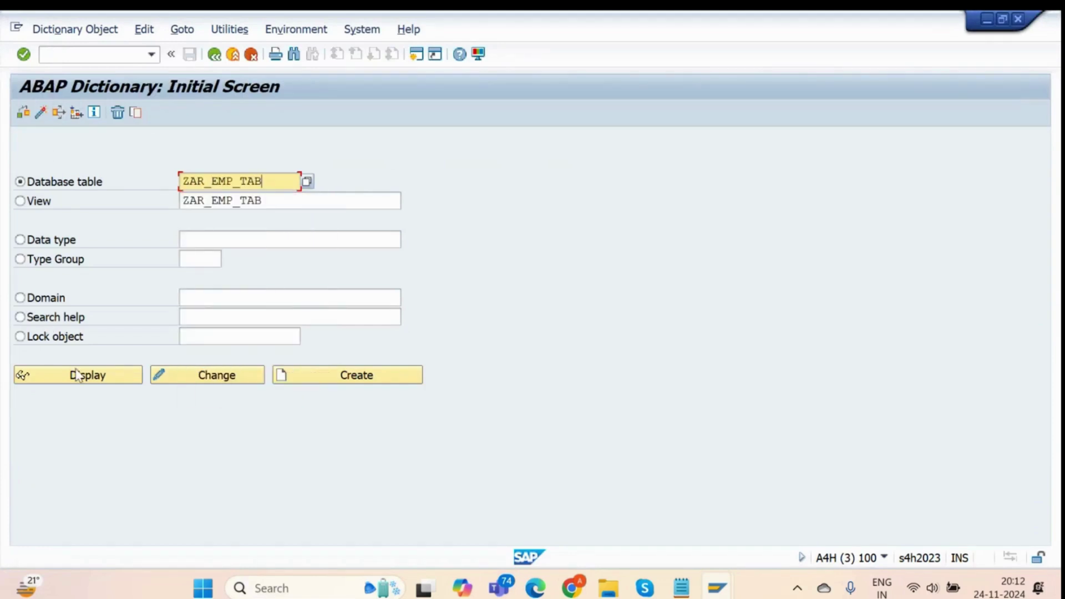
click(77, 376)
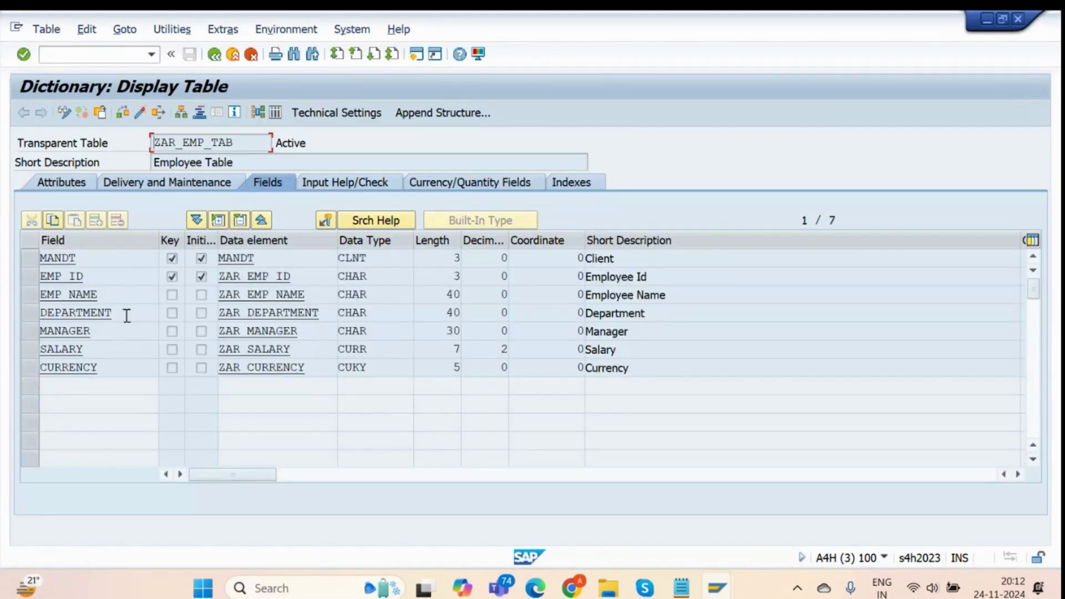
drag(84, 276, 58, 283)
key(alt+Tab)
key(alt+Tab)
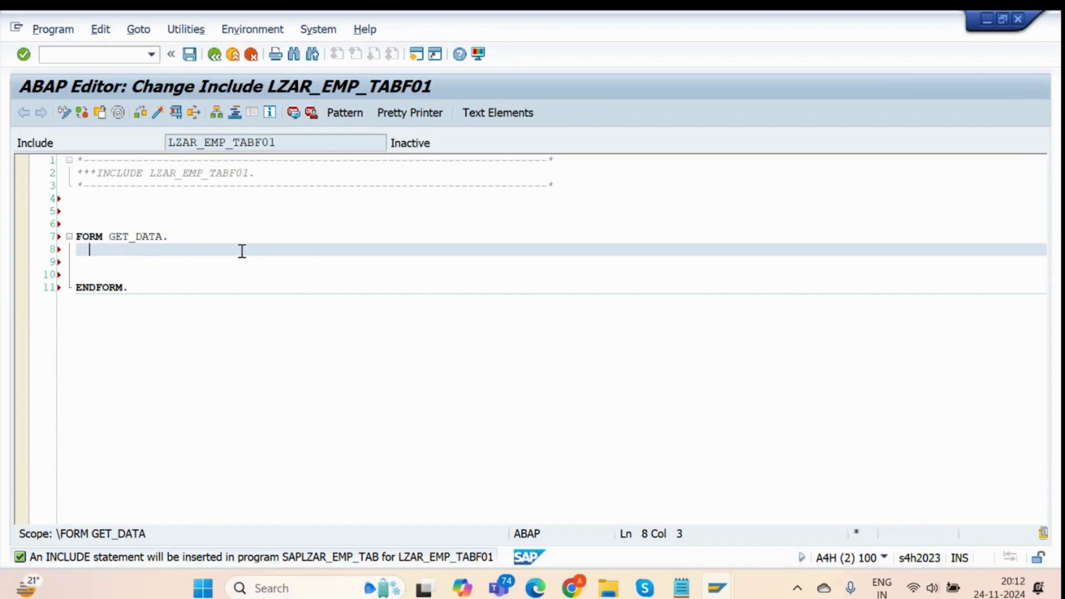
Mark the field rows EMP_ID, EMP_NAME, DEPARTMENT, MANAGER, SALARY and CURRENCY together.
key(alt+Tab)
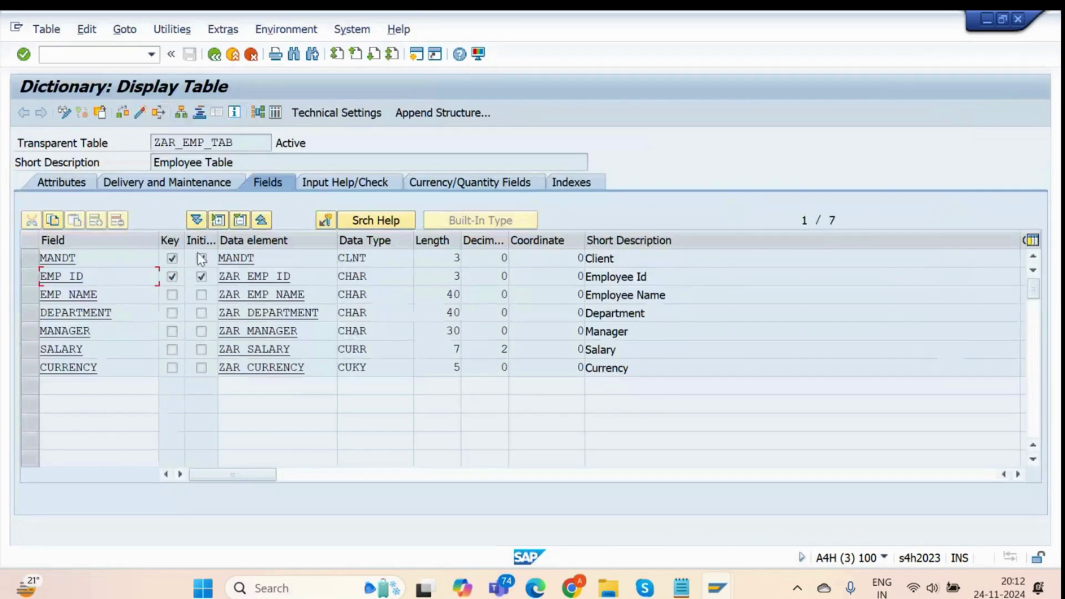
scroll(183, 257, down, 1)
scroll(131, 292, up, 1)
click(34, 281)
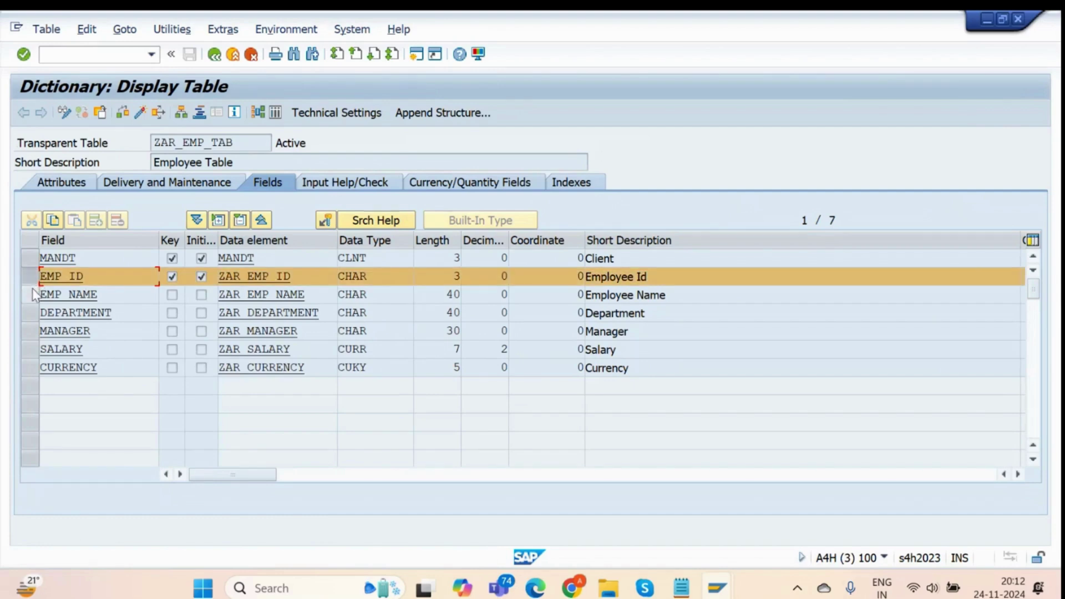
click(32, 291)
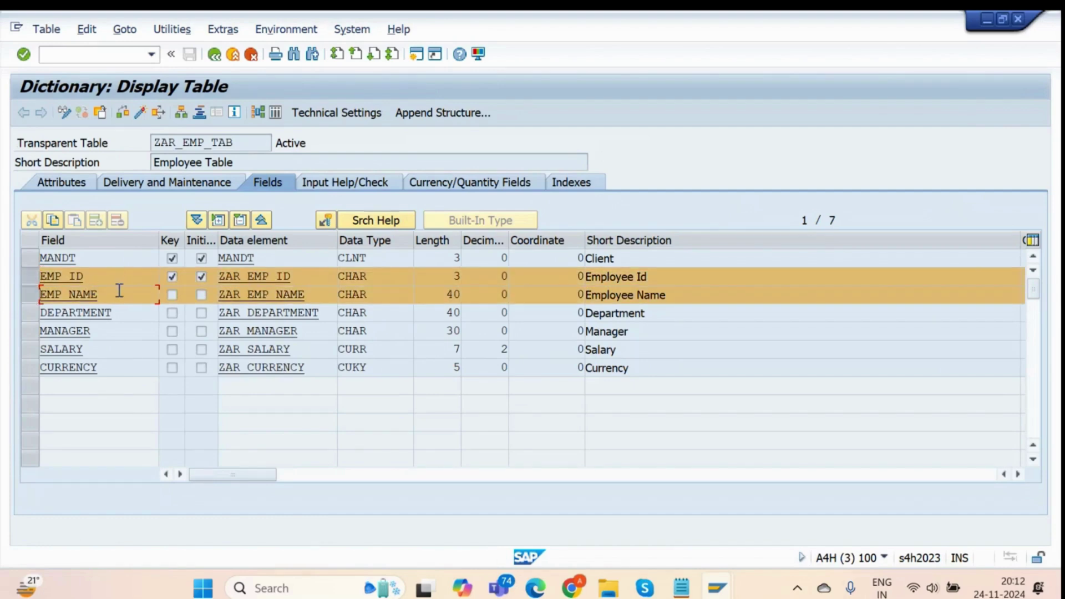
drag(118, 291, 5, 310)
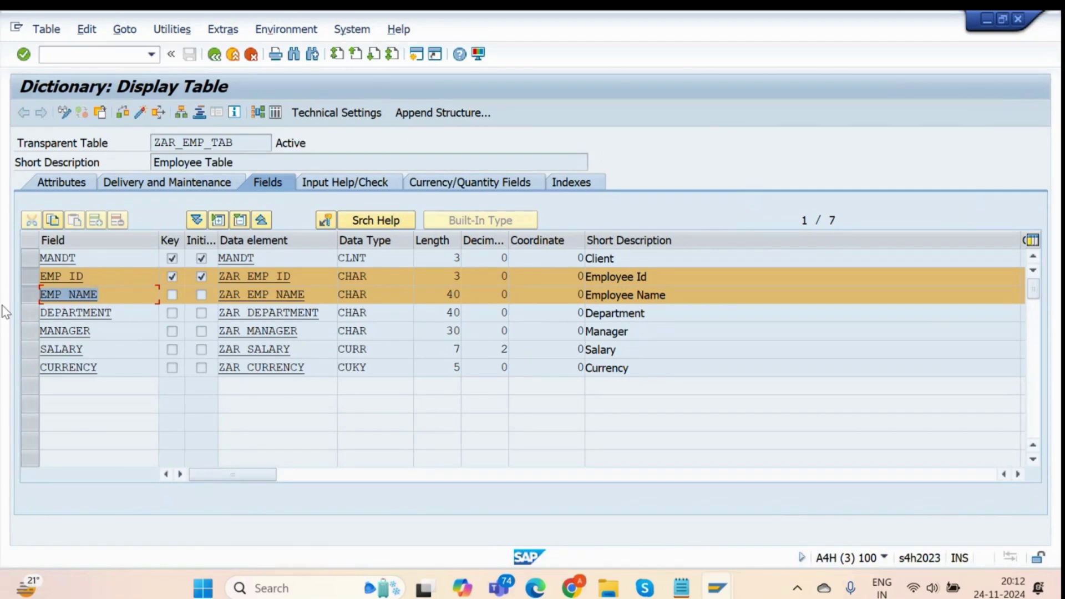
click(124, 313)
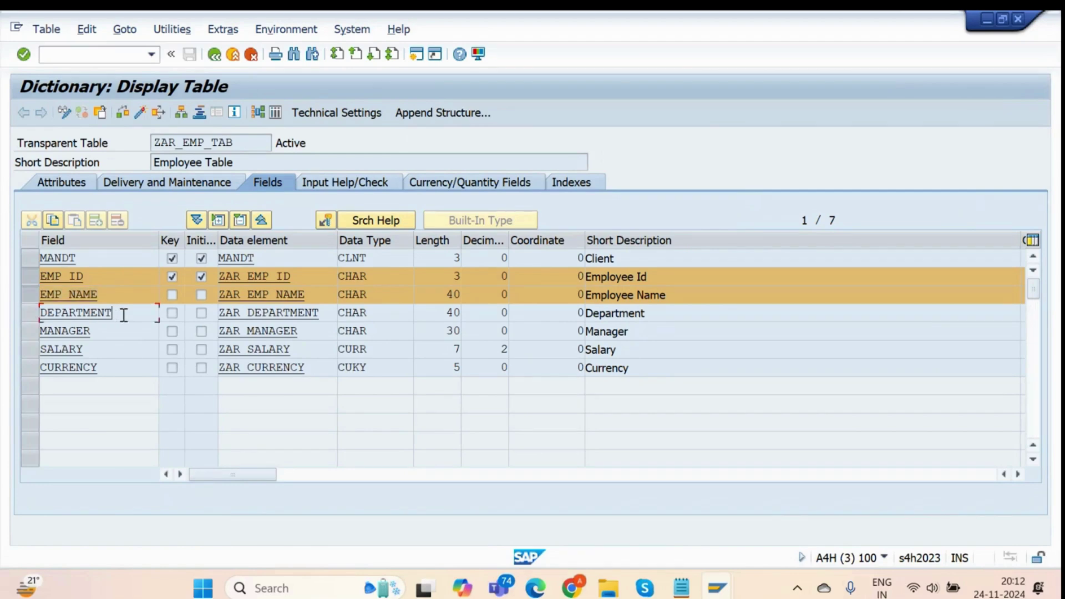
click(34, 319)
click(31, 331)
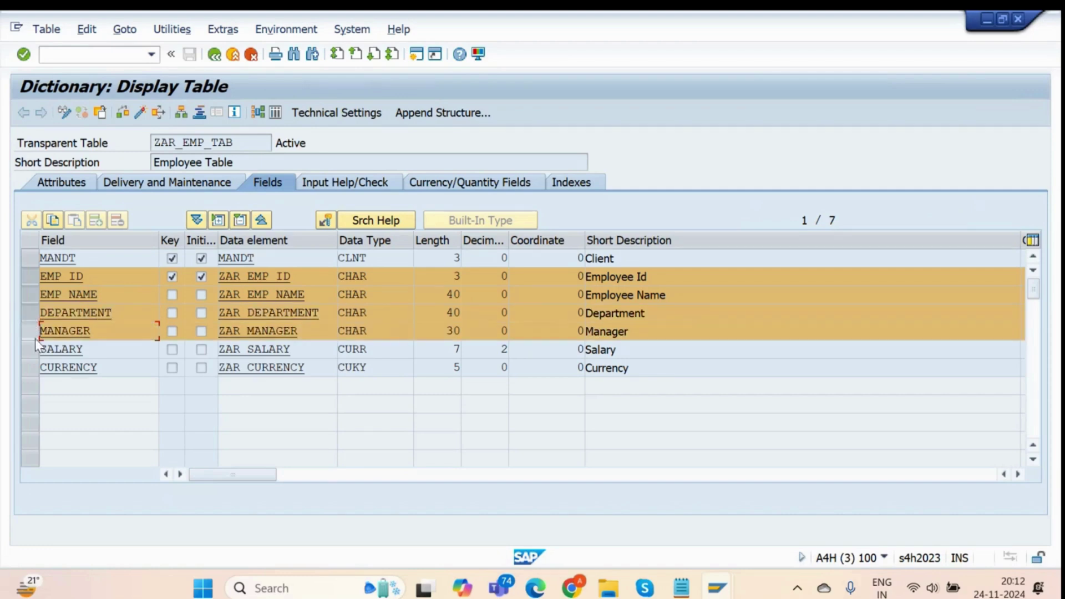
click(31, 349)
click(31, 368)
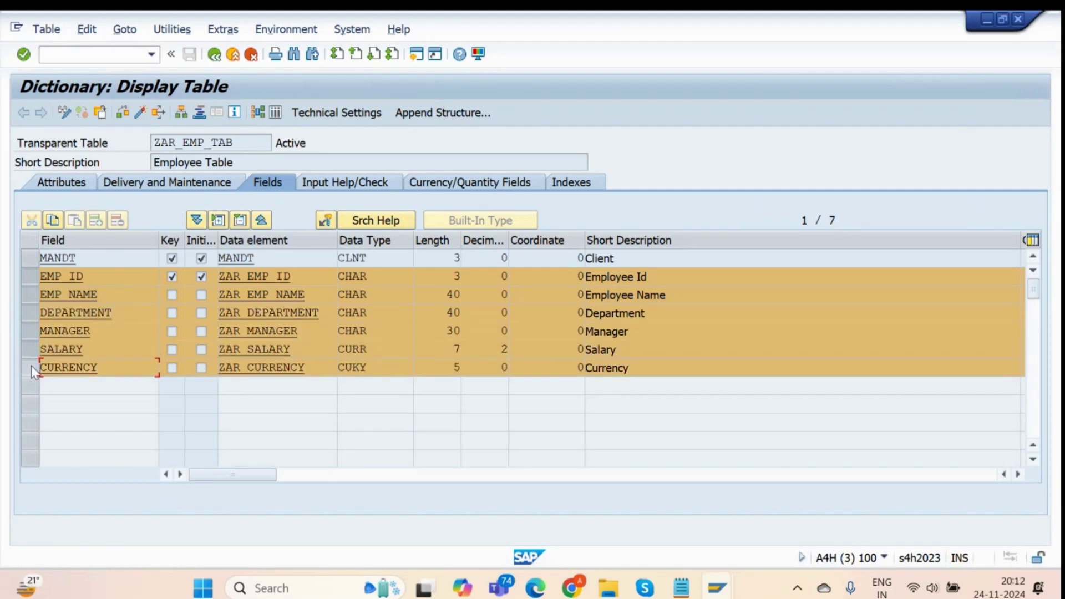
key(F10)
click(118, 306)
Select the field names EMP_ID, EMP_NAME, DEPARTMENT, SALARY and CURRENCY for copying.
drag(102, 278, 21, 277)
drag(109, 294, 33, 296)
click(129, 316)
drag(129, 317, 21, 350)
drag(93, 354, 29, 361)
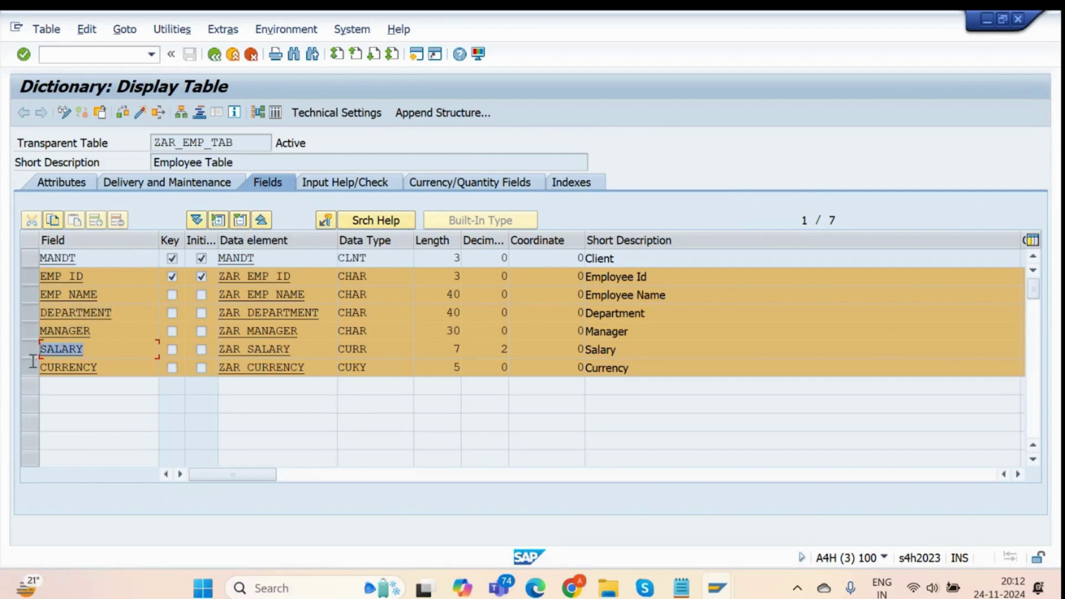
click(123, 368)
drag(123, 368, 16, 373)
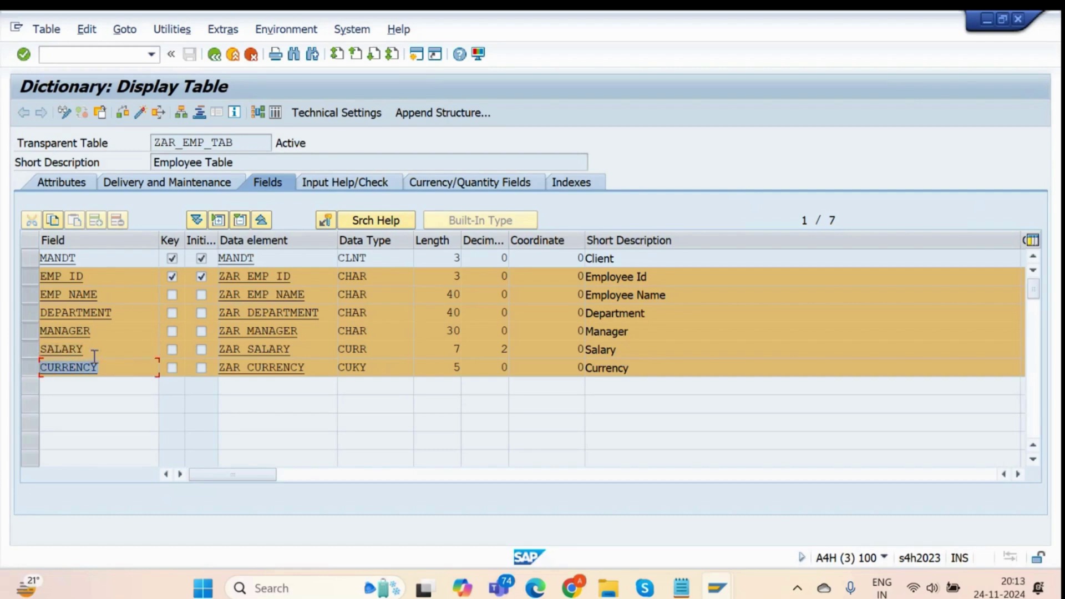
click(127, 314)
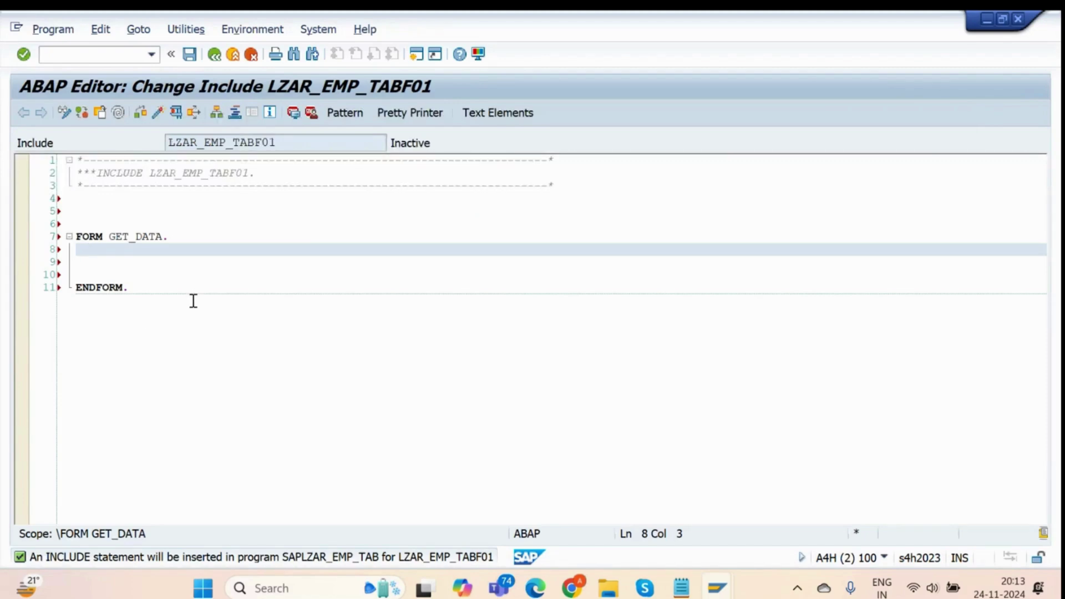
Start the condition 'IF ZAR_EMP_TAB-EMP_ID is not INITIAL and', copying names from SE11.
text(IF)
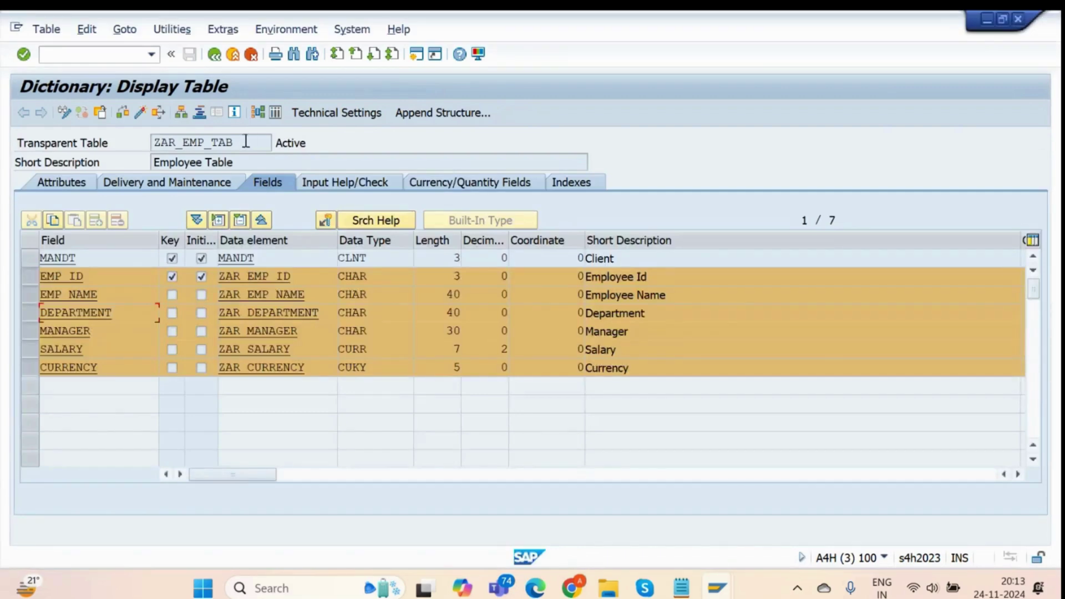
click(246, 142)
double_click(246, 141)
key(ctrl+c)
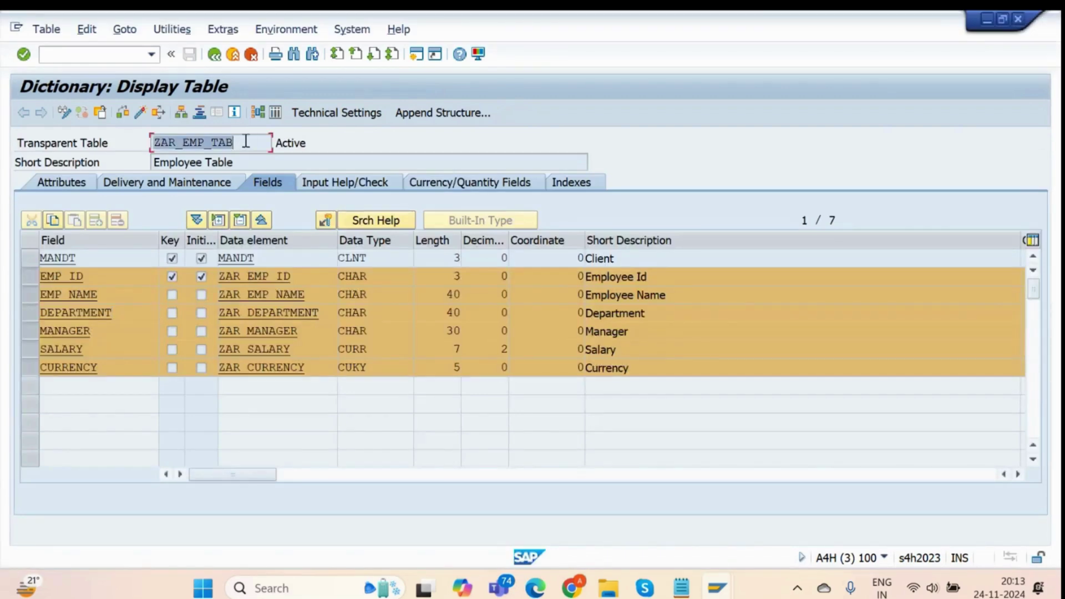
key(alt+Tab)
key(ctrl+v)
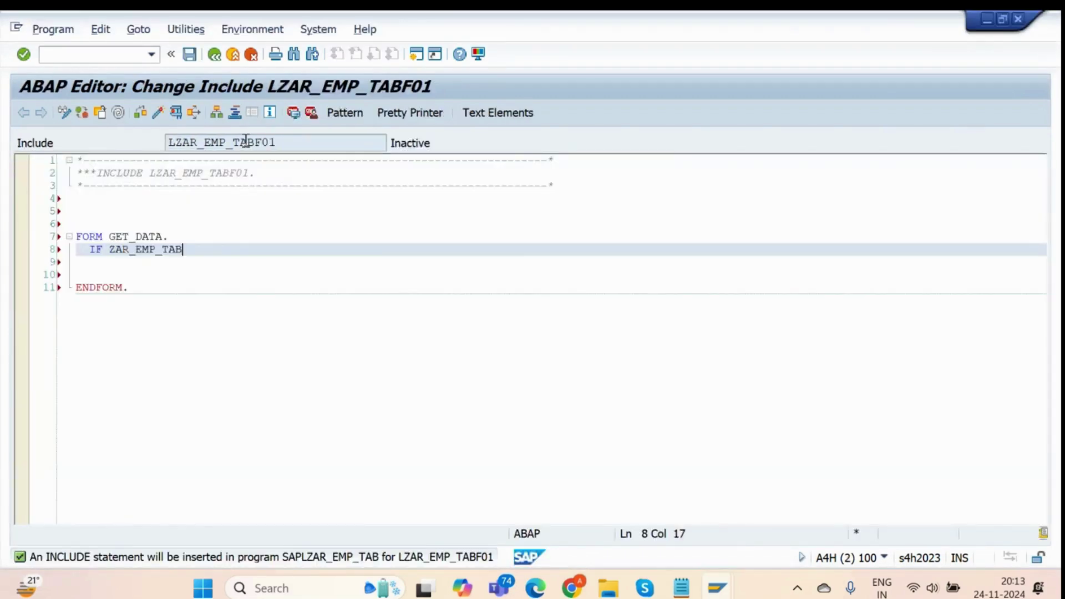
text(-)
key(alt+Tab)
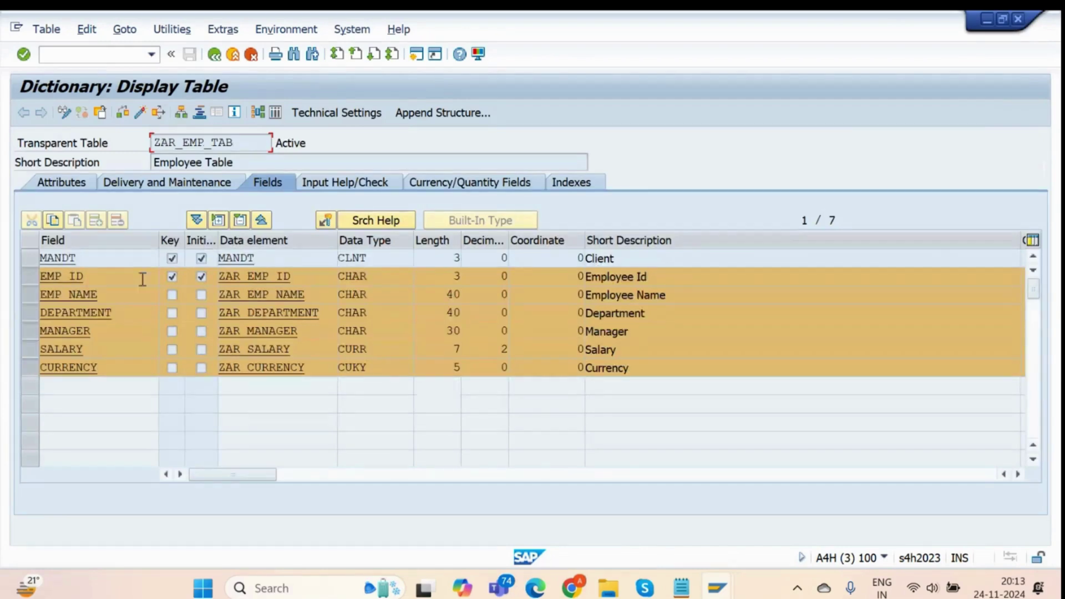
click(139, 276)
key(alt+Tab)
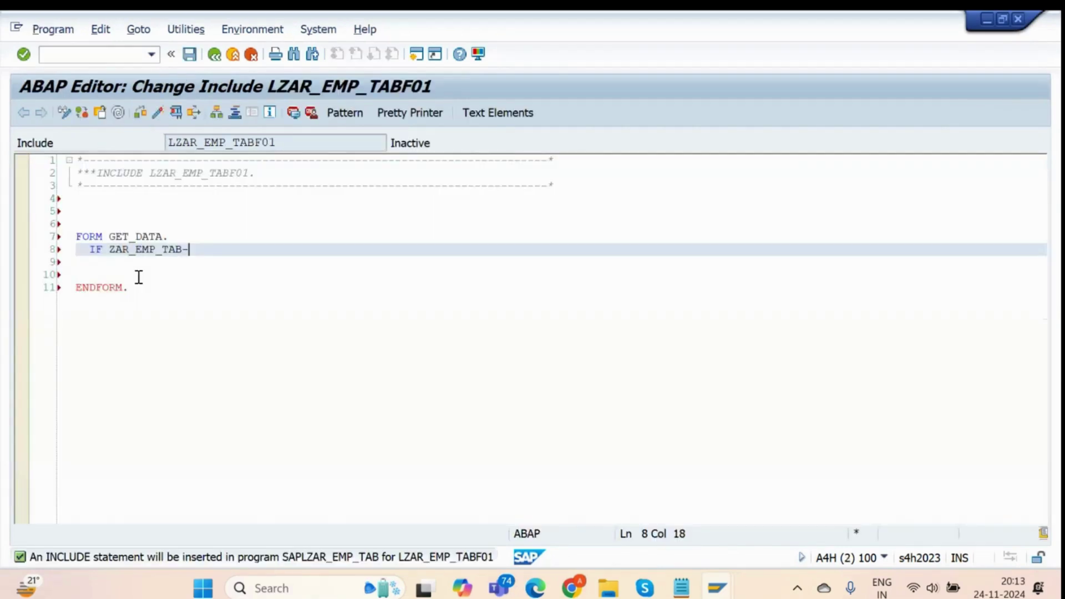
text(EMP_ID)
text(is not INITIAL)
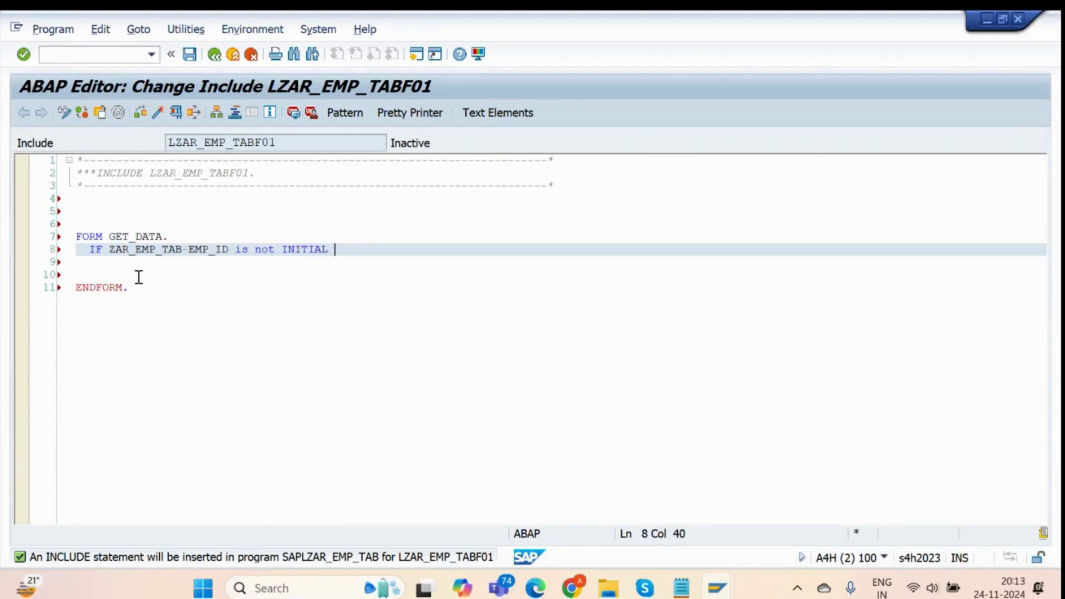
text( and)
Complete the condition with 'ZAR_EMP_TAB-EMP_NAME is NOT INITIAL.'.
key(alt+Tab)
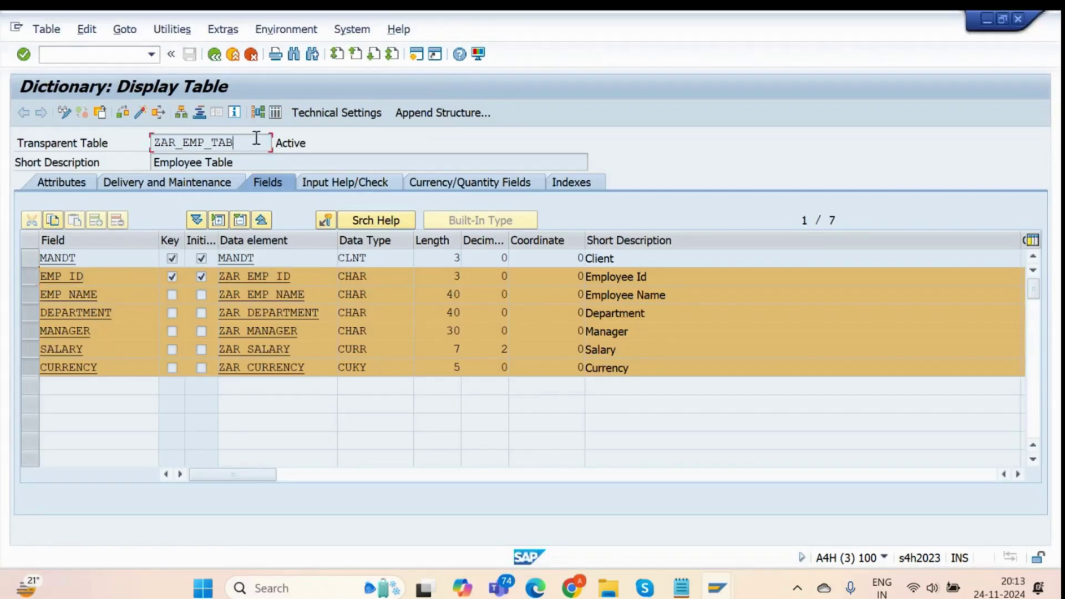
key(alt+Tab)
key(ctrl+v)
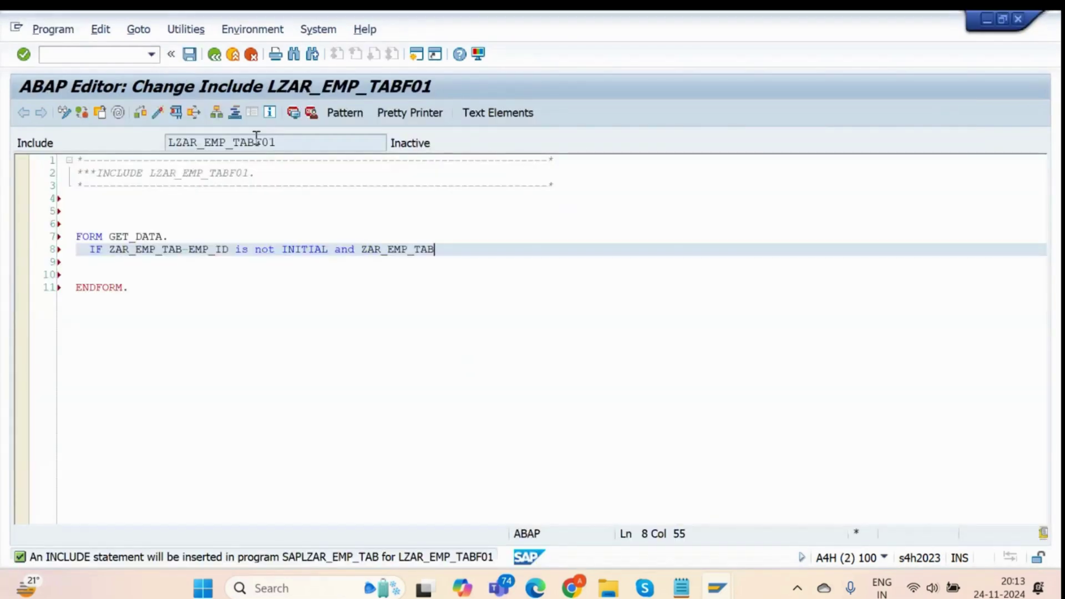
text(-)
key(alt+Tab)
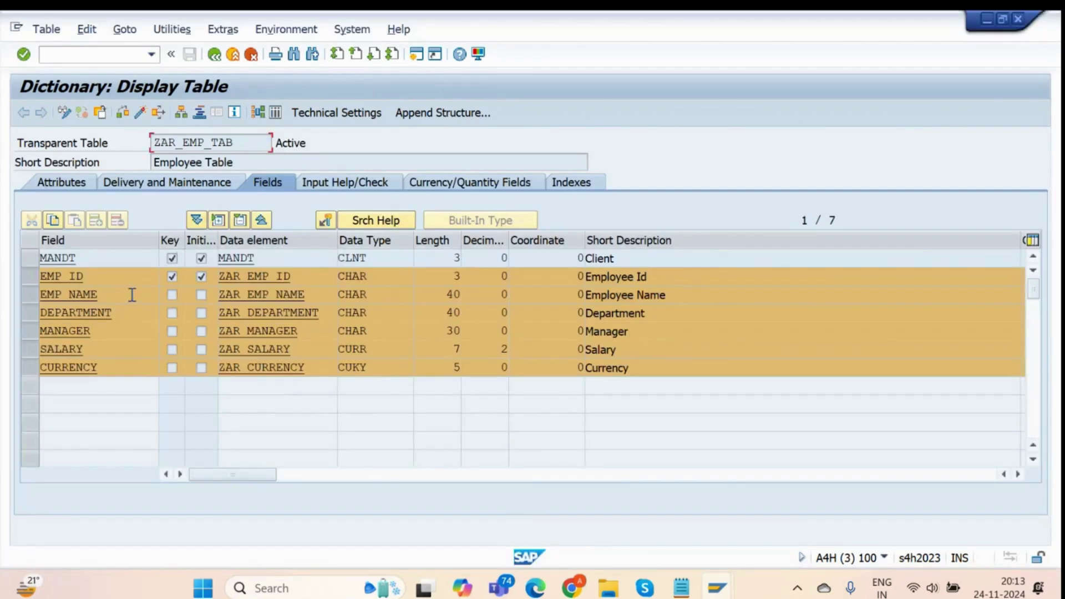
key(alt+Tab)
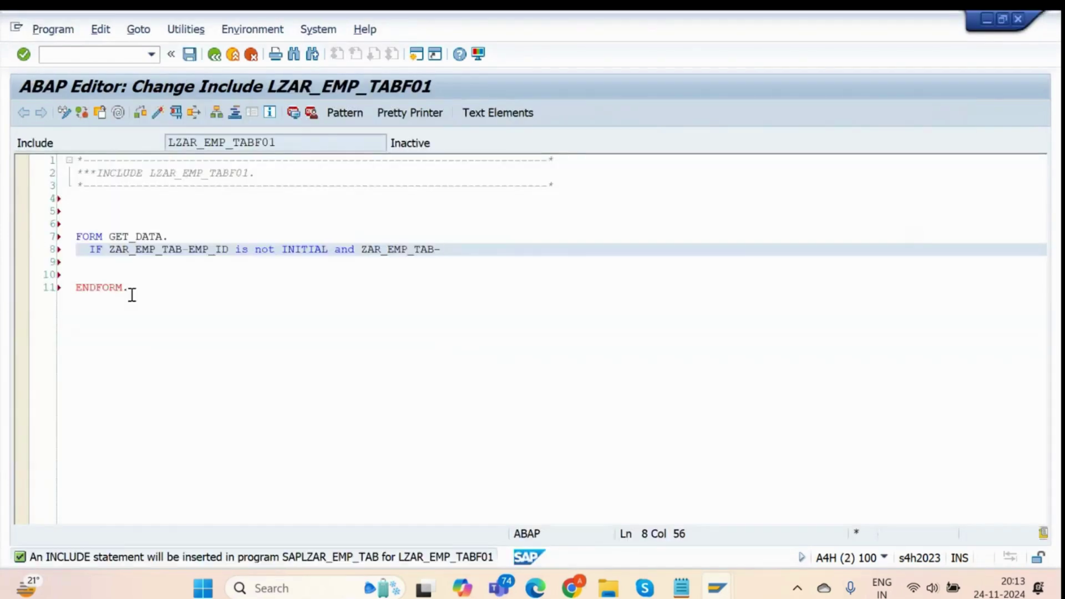
text(EMP_NAME)
text(is NOT)
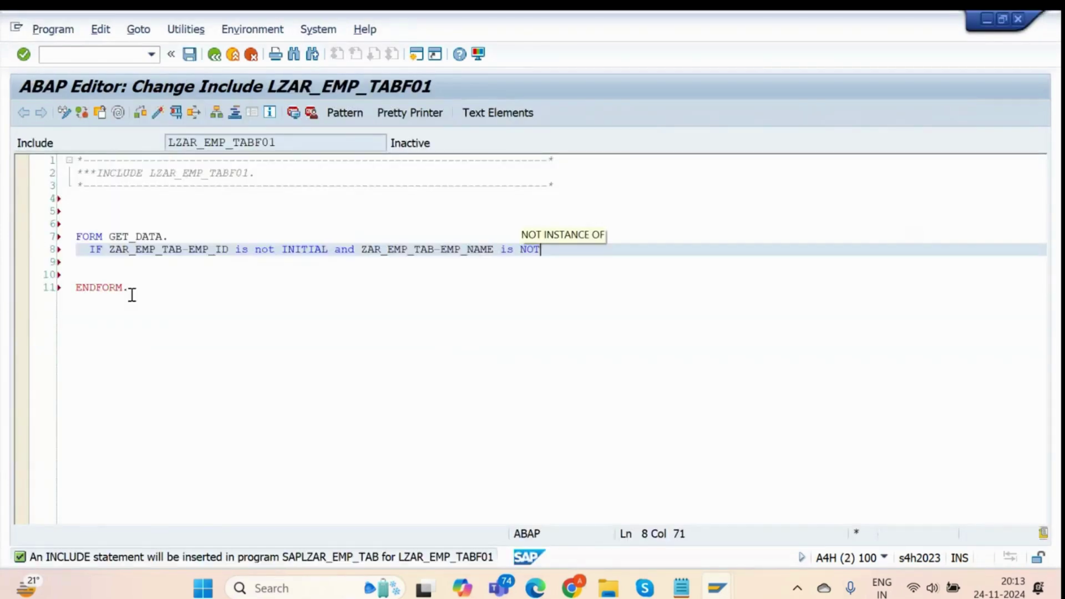
text( INITIAL.)
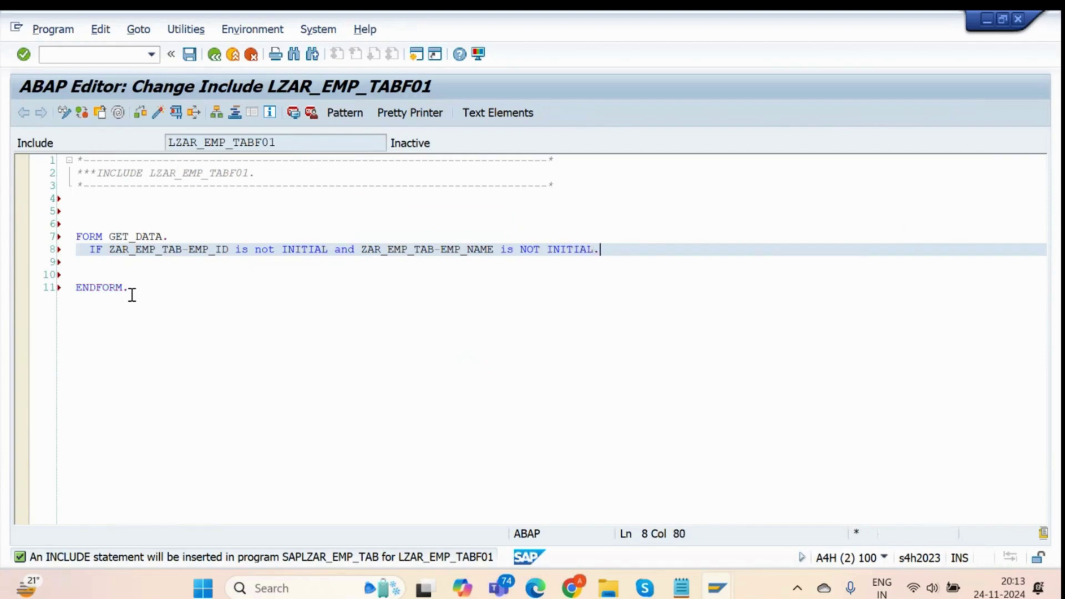
Close the IF block with 'ENDIF.' above ENDFORM.
key(Down)
key(Down)
key(Down)
key(Up)
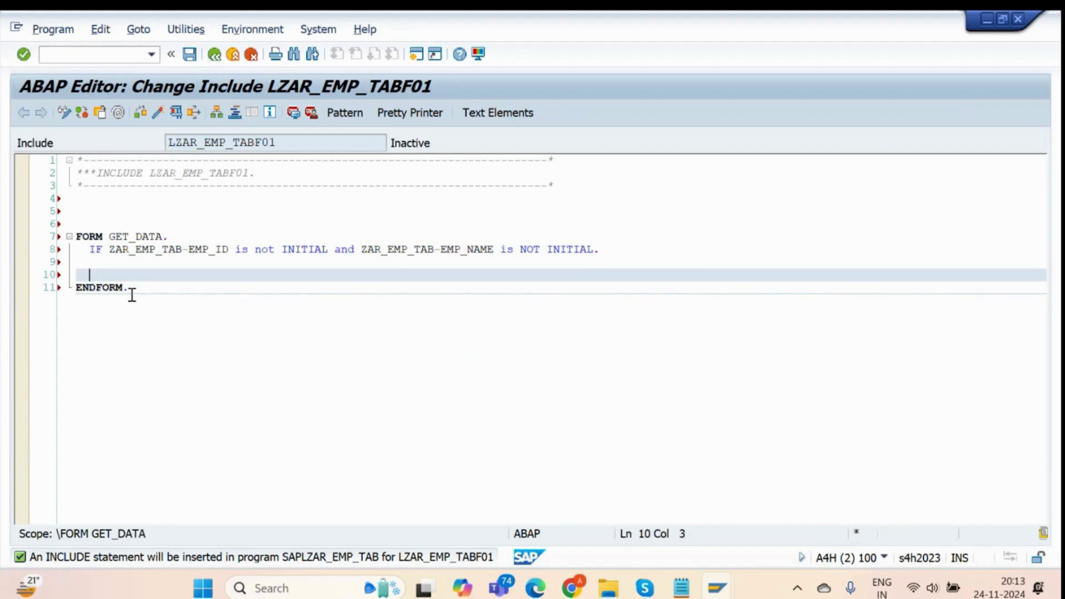
key(Return)
text(ENDIF.)
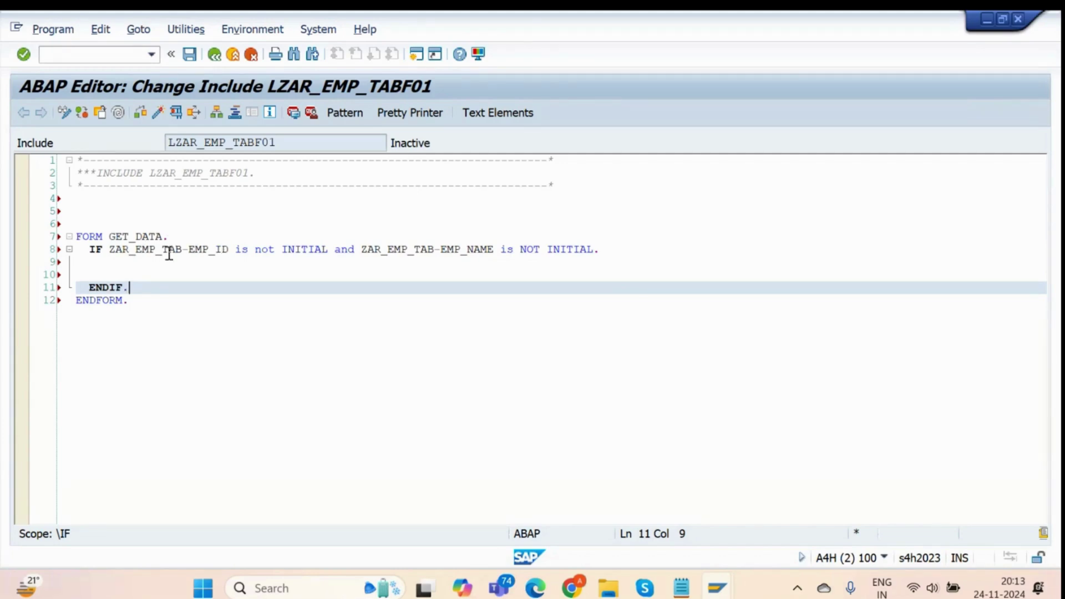
drag(249, 253, 325, 254)
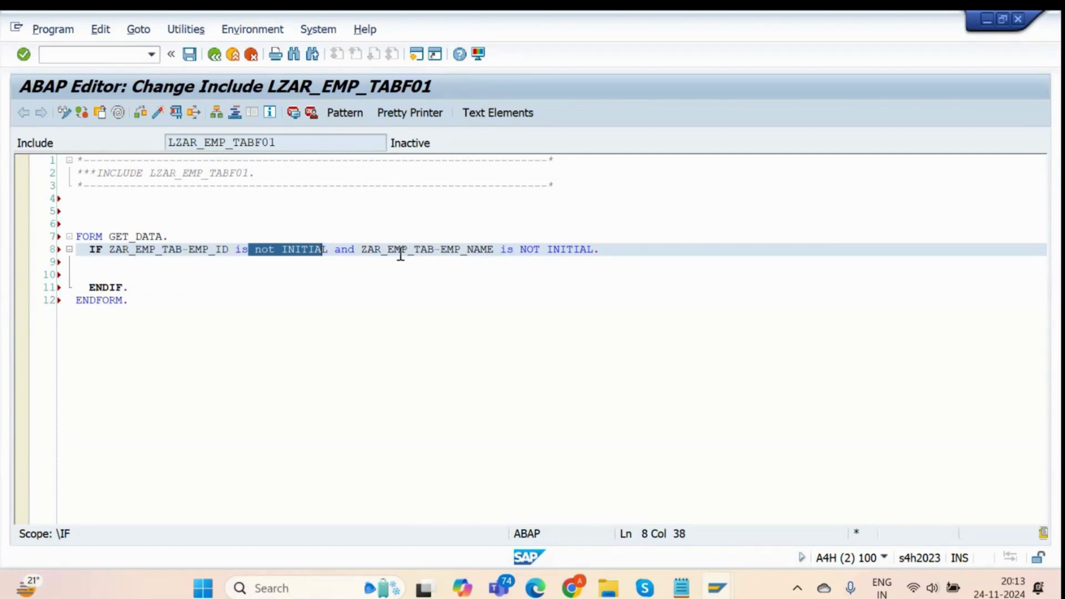
click(247, 266)
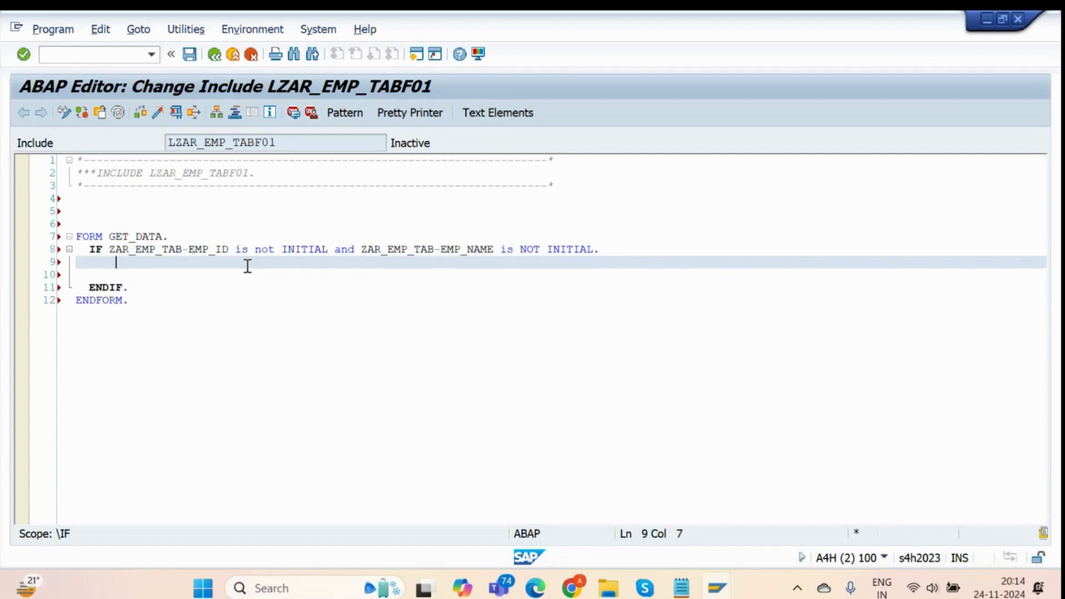
Add the line ZAR_EMP_TAB-DEPARTMENT = 'SAP ABAP'. inside the IF block.
key(alt+Tab)
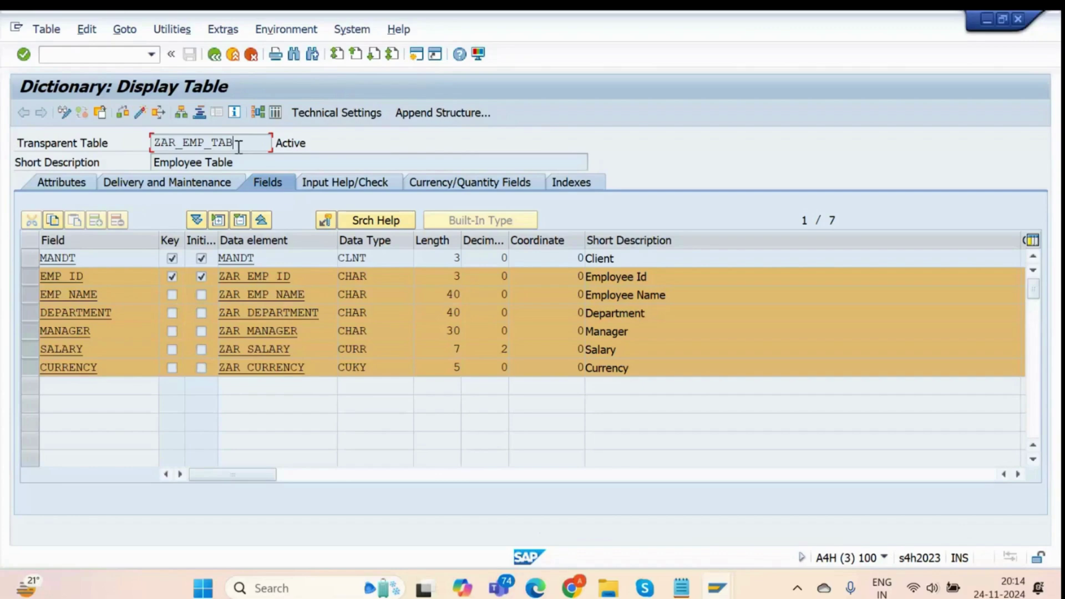
key(alt+Tab)
key(ctrl+v)
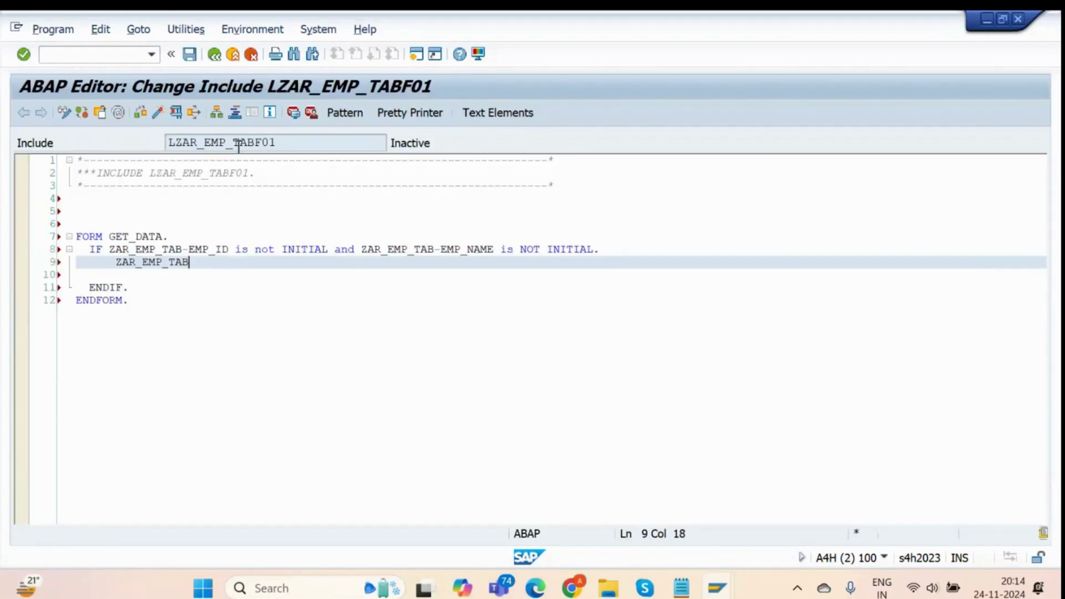
text(-)
key(alt+Tab)
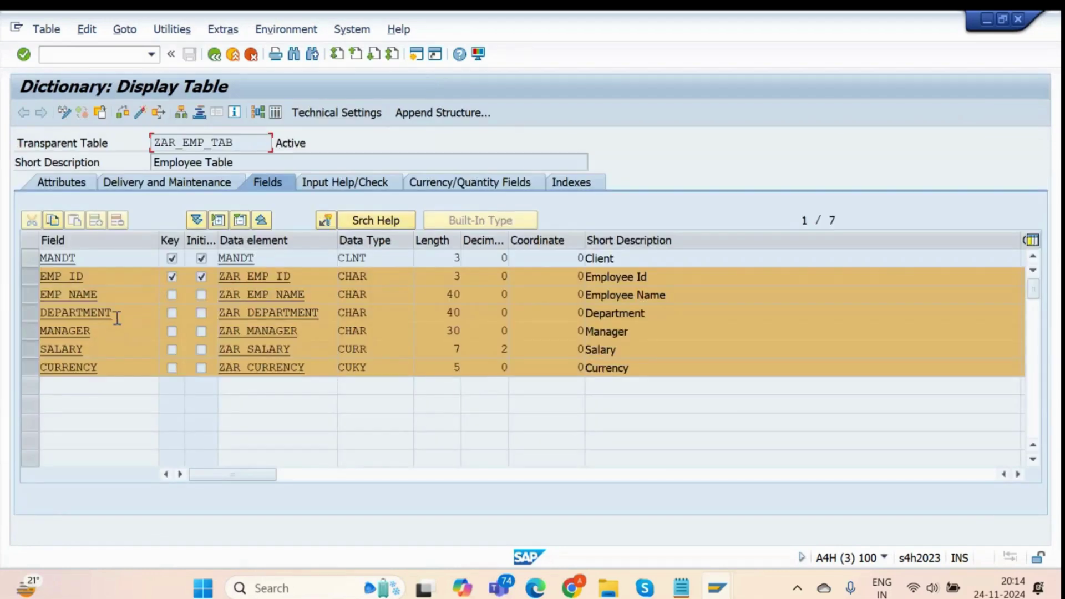
double_click(78, 313)
key(ctrl+c)
key(alt+Tab)
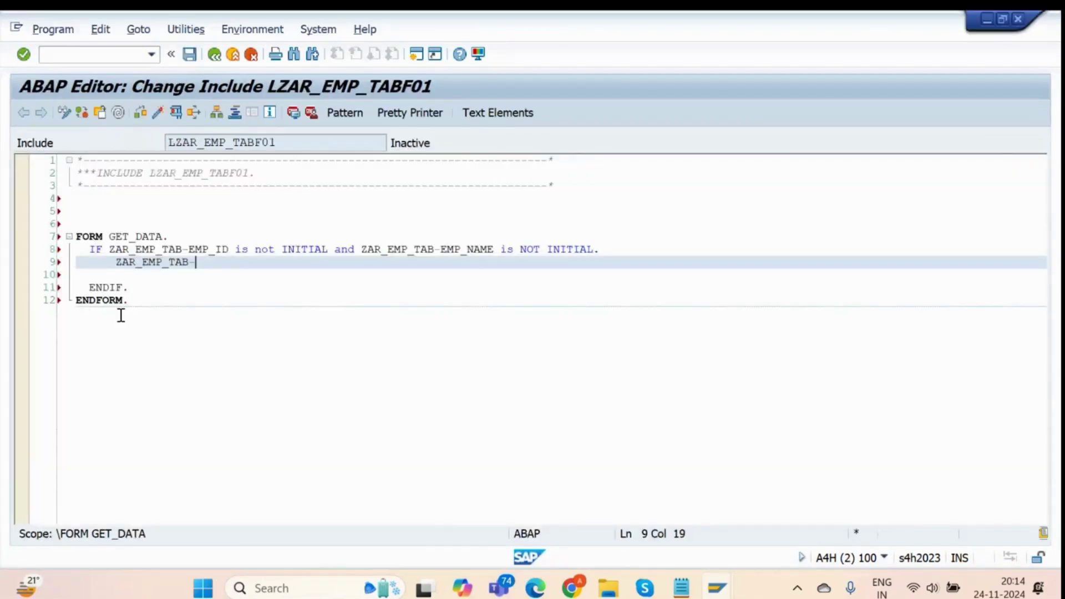
key(ctrl+v)
text(= )
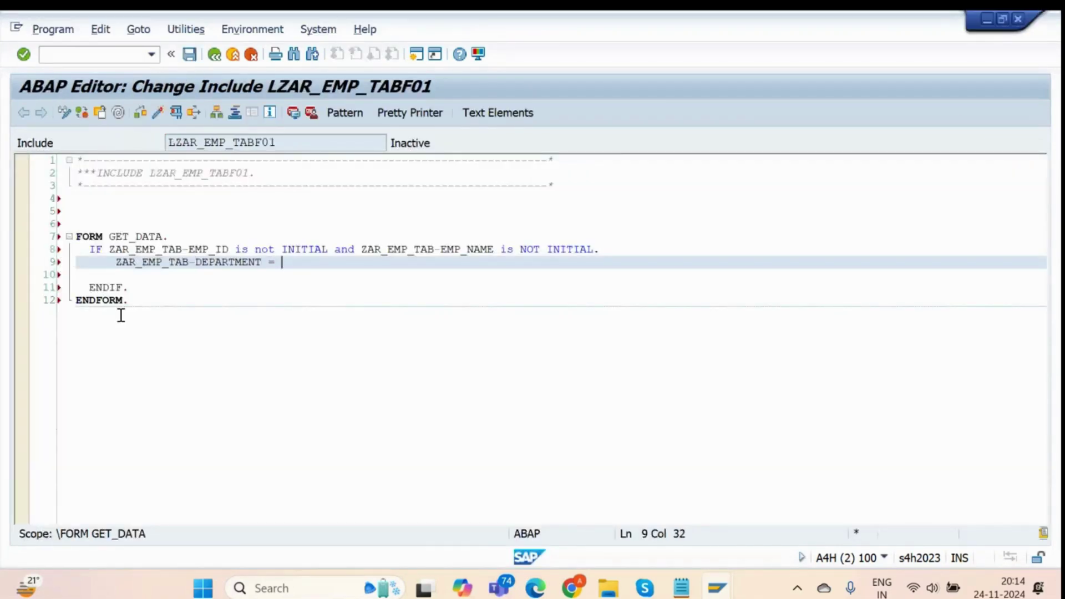
text('SAP )
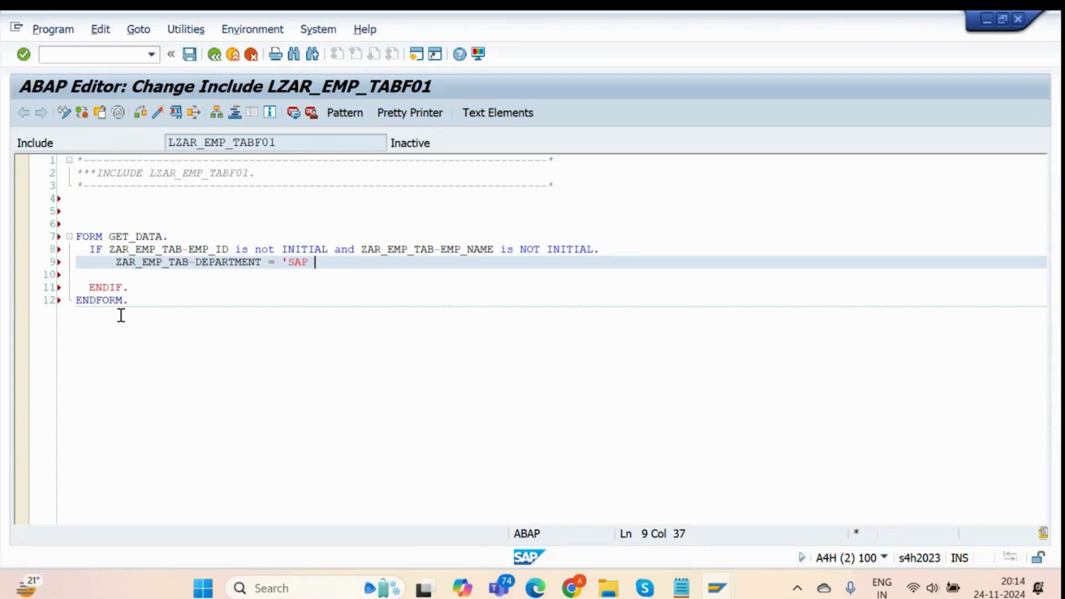
text(ABAP'.)
key(Return)
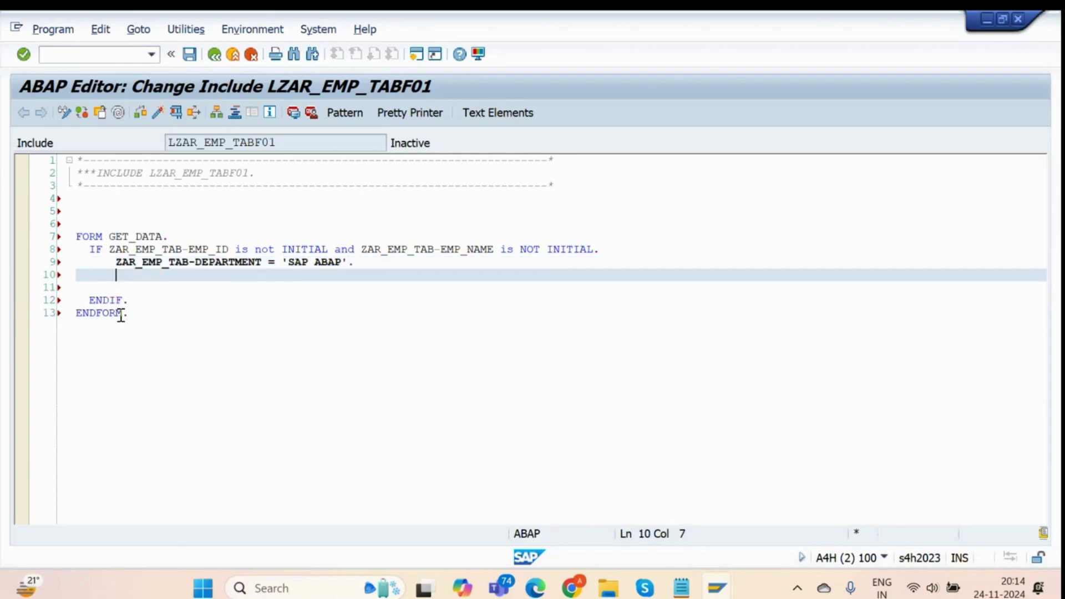
Add a ZAR_EMP_TAB-MANAGER assignment setting the manager's name.
key(alt+Tab)
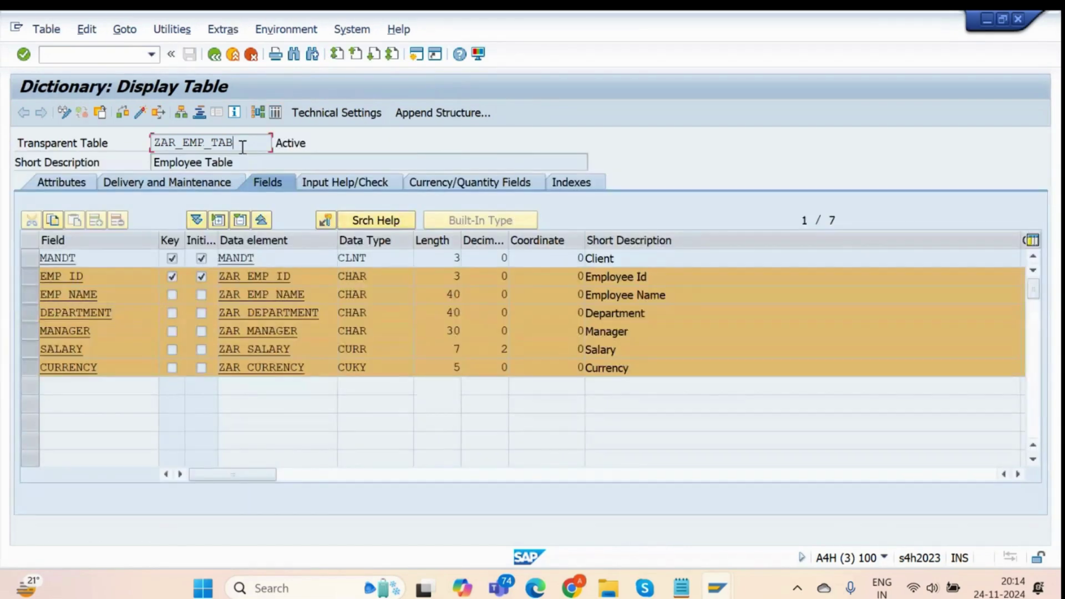
key(alt+Tab)
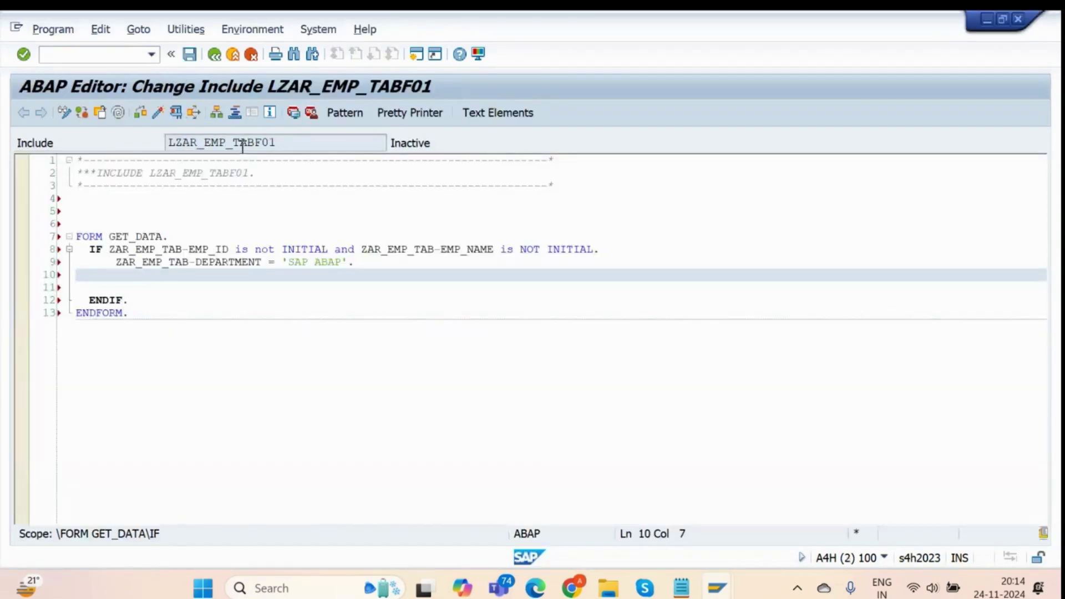
text(ZAR_EMP_TAB-)
key(alt+Tab)
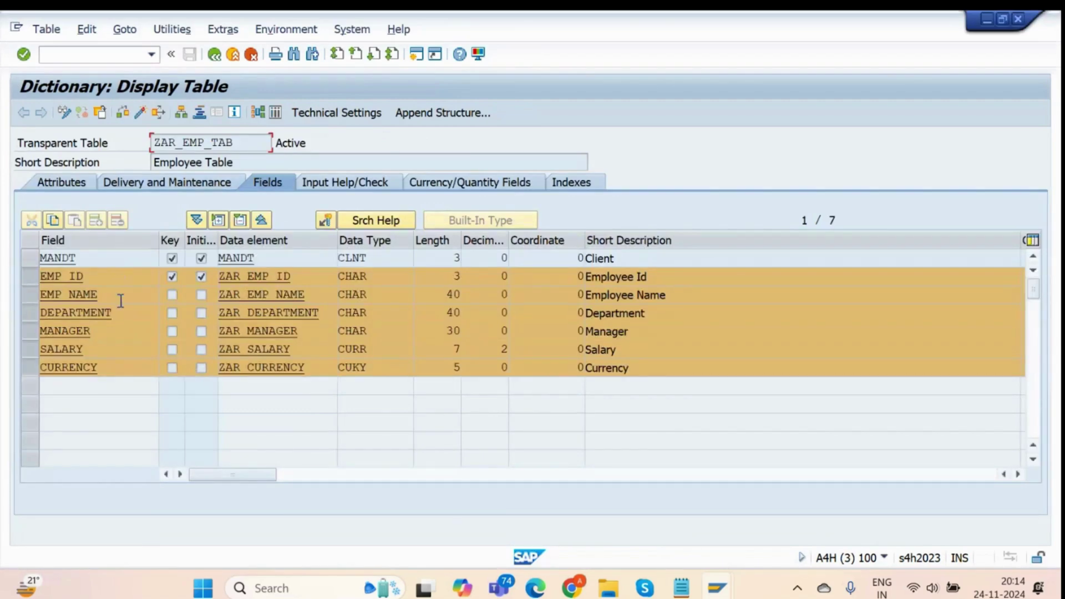
click(119, 328)
key(alt+Tab)
text(MANAGER)
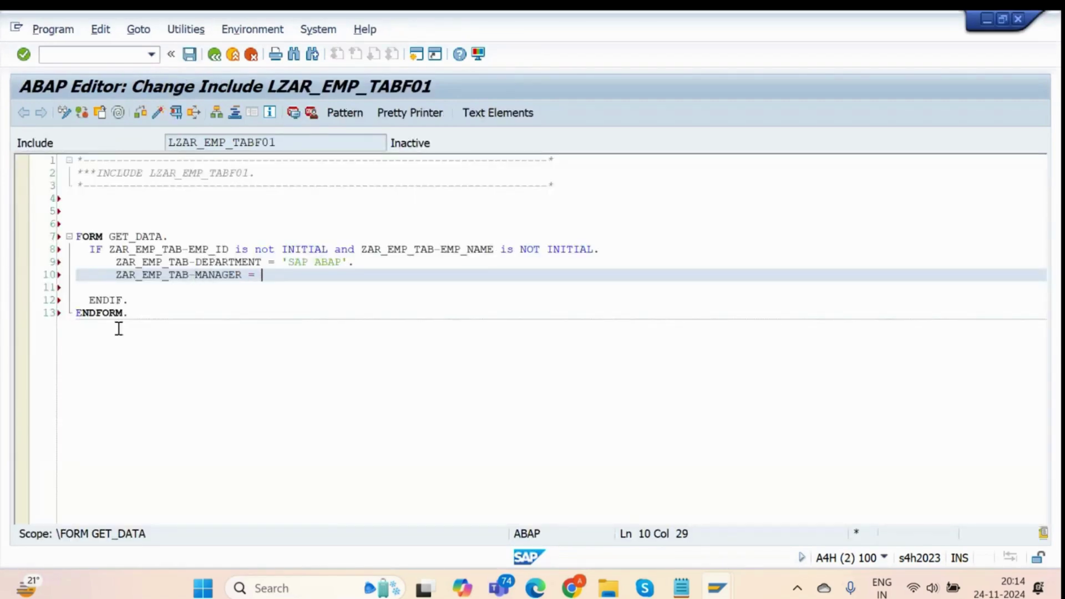
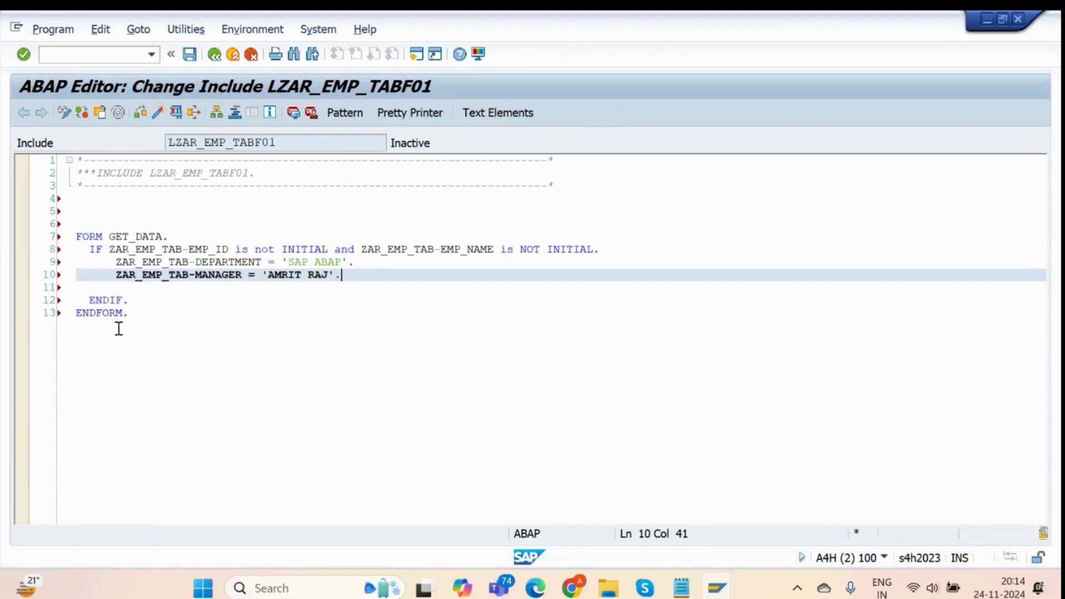
key(Return)
Begin the line ZAR_EMP_TAB-SALARY = '10000.00'. using names copied from SE11.
key(alt+Tab)
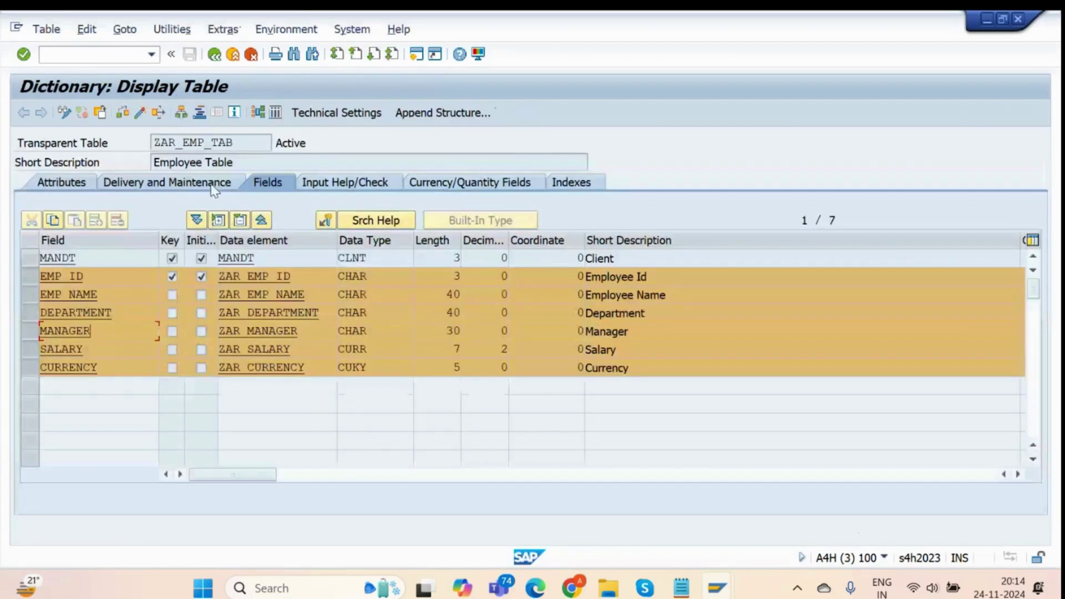
click(243, 144)
key(alt+Tab)
text(ZAR_EMP_TAB)
text(-)
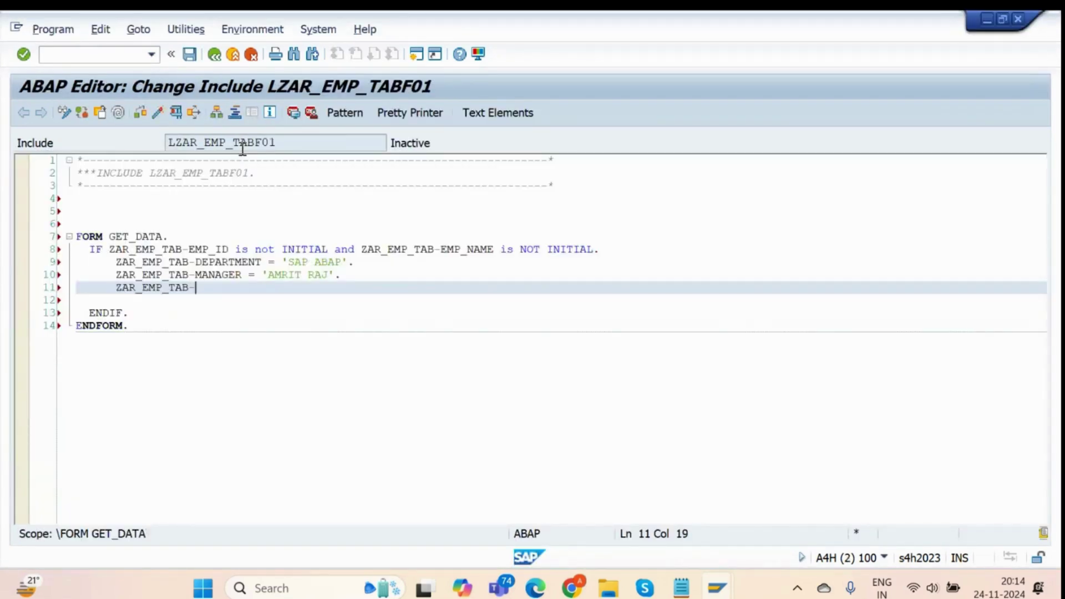
key(alt+Tab)
click(112, 350)
double_click(112, 350)
key(ctrl+c)
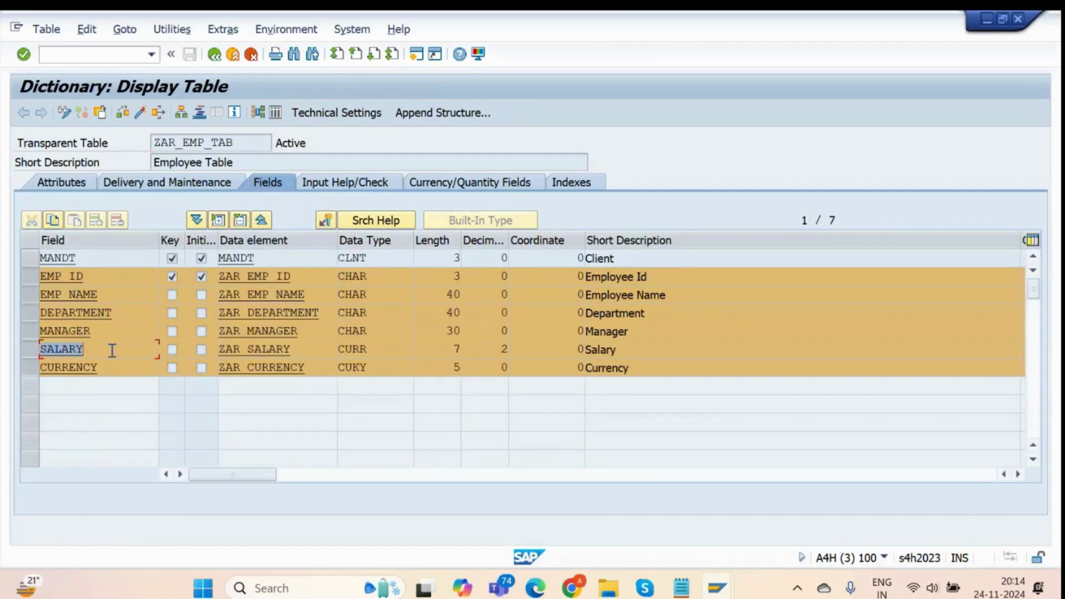
key(alt+Tab)
key(ctrl+v)
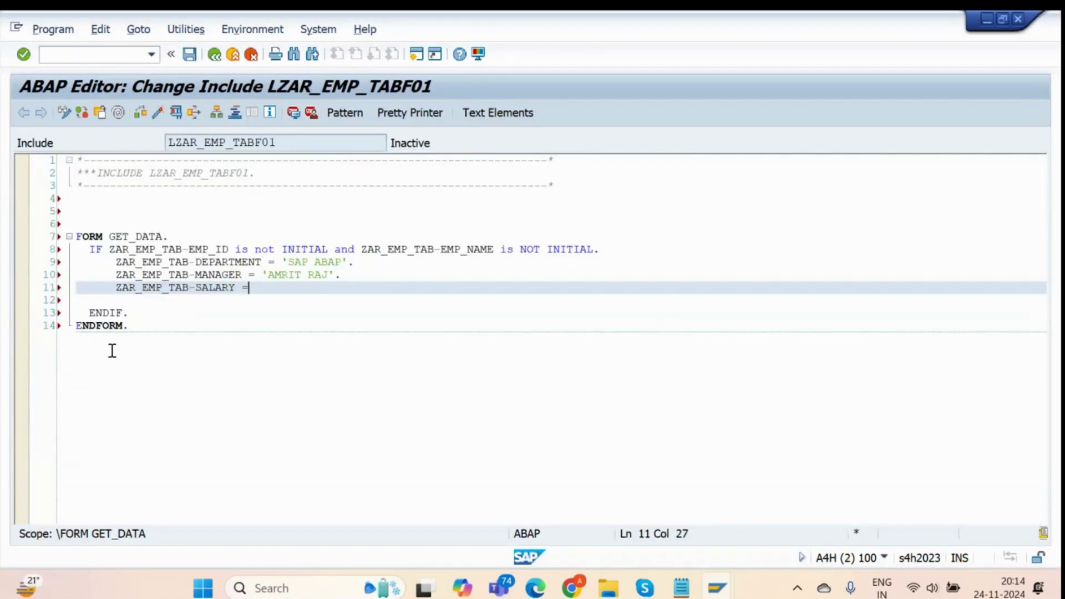
text(= '100)
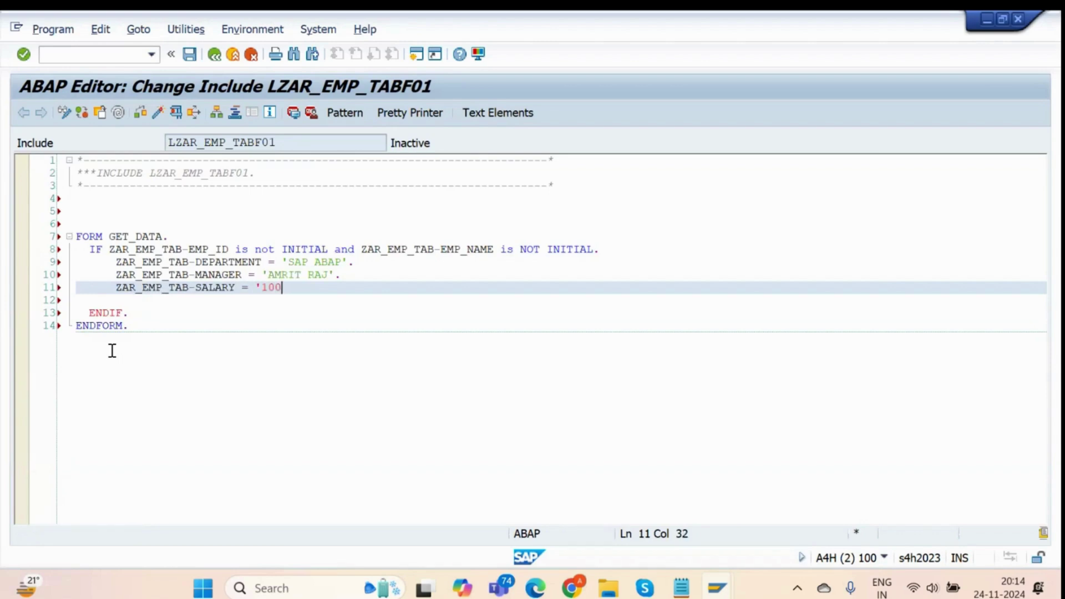
text(00)
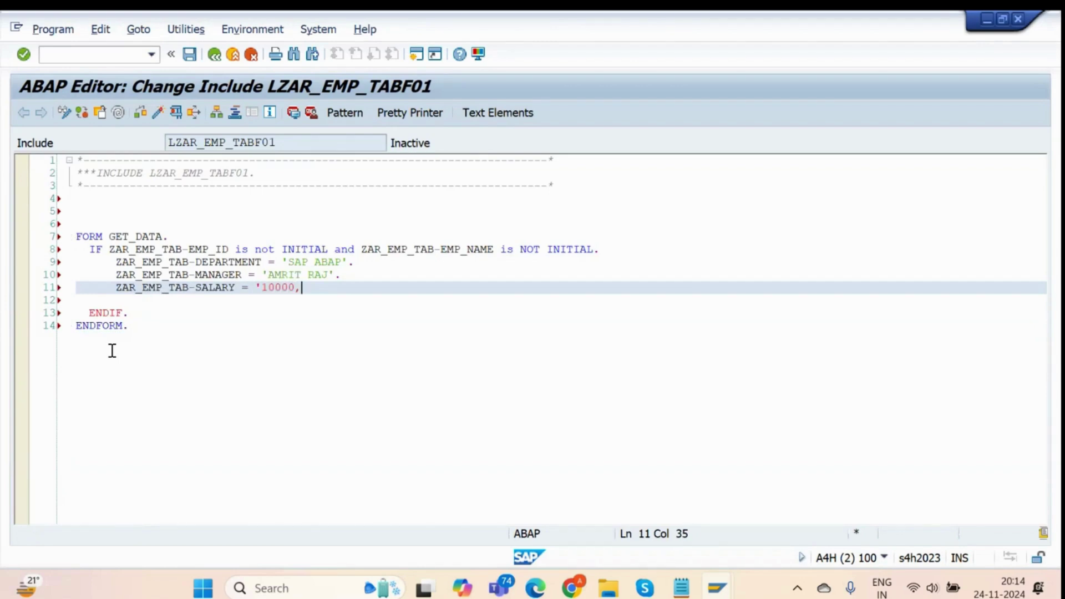
text(.00'.)
Add the line ZAR_EMP_TAB-CURRENCY = 'USD'. after the salary assignment.
key(Return)
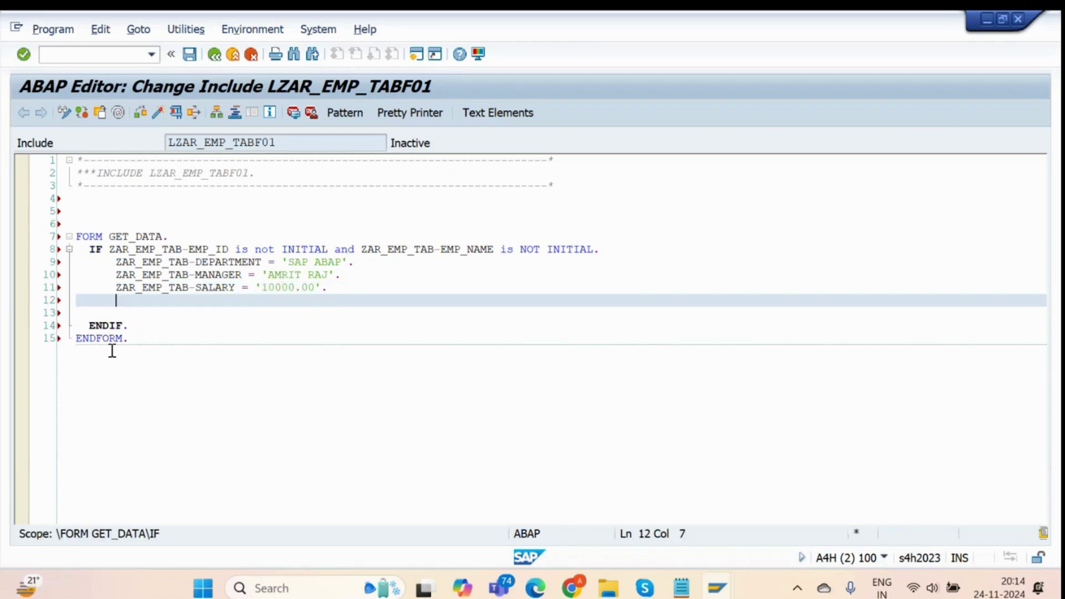
key(alt+Tab)
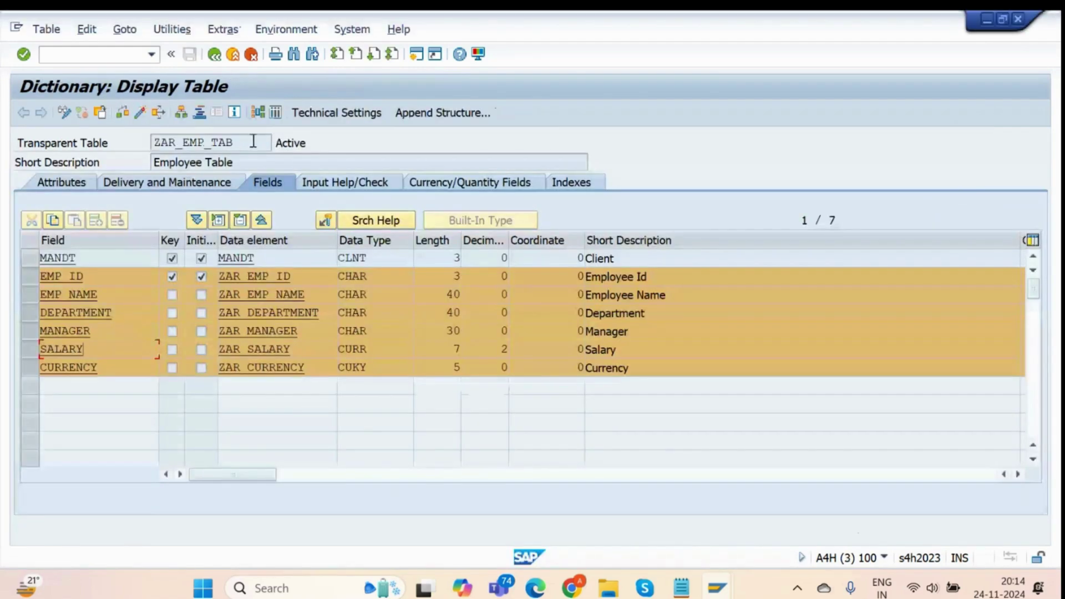
double_click(252, 141)
key(ctrl+c)
key(alt+Tab)
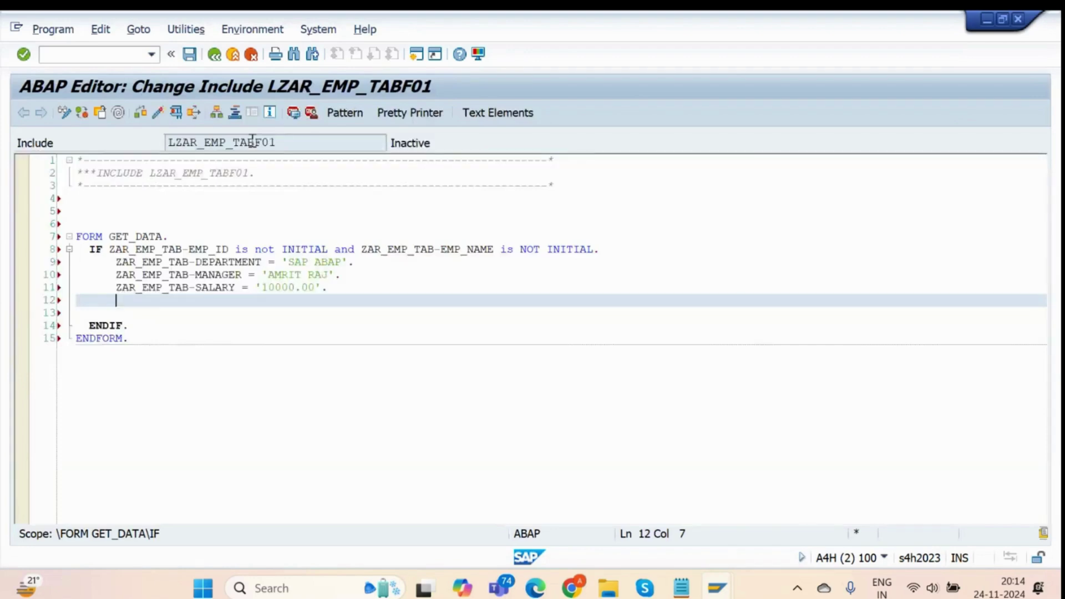
key(ctrl+v)
text(-)
key(alt+Tab)
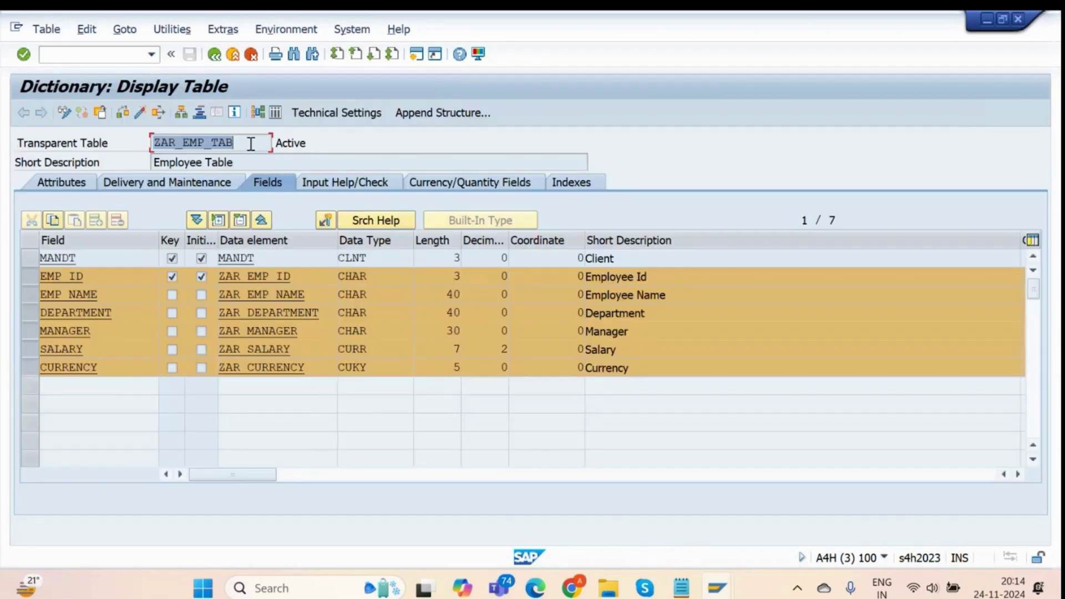
click(125, 372)
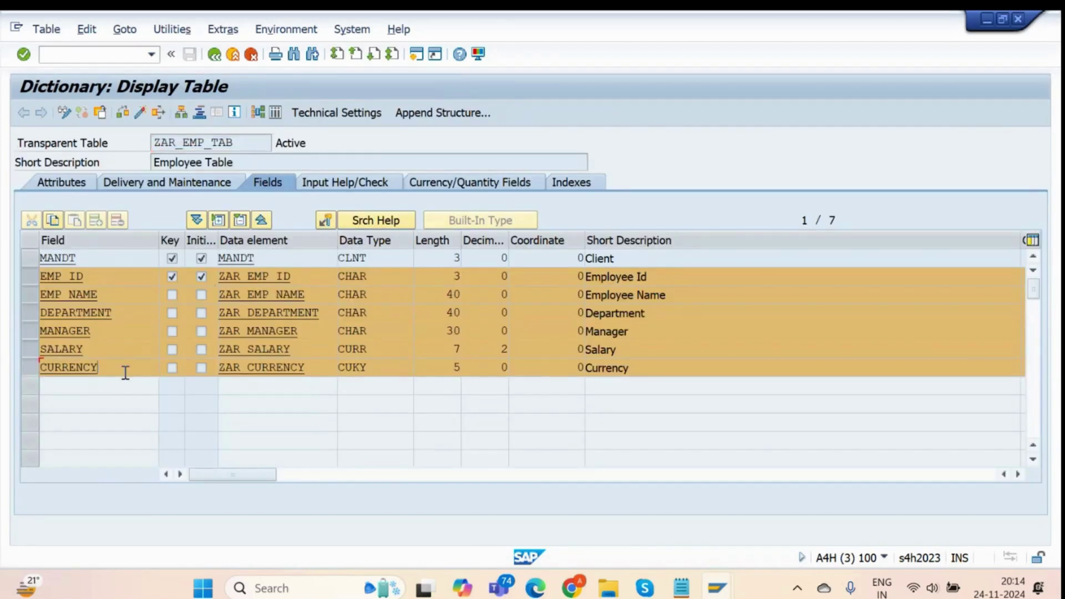
key(alt+Tab)
text(CURRENCY)
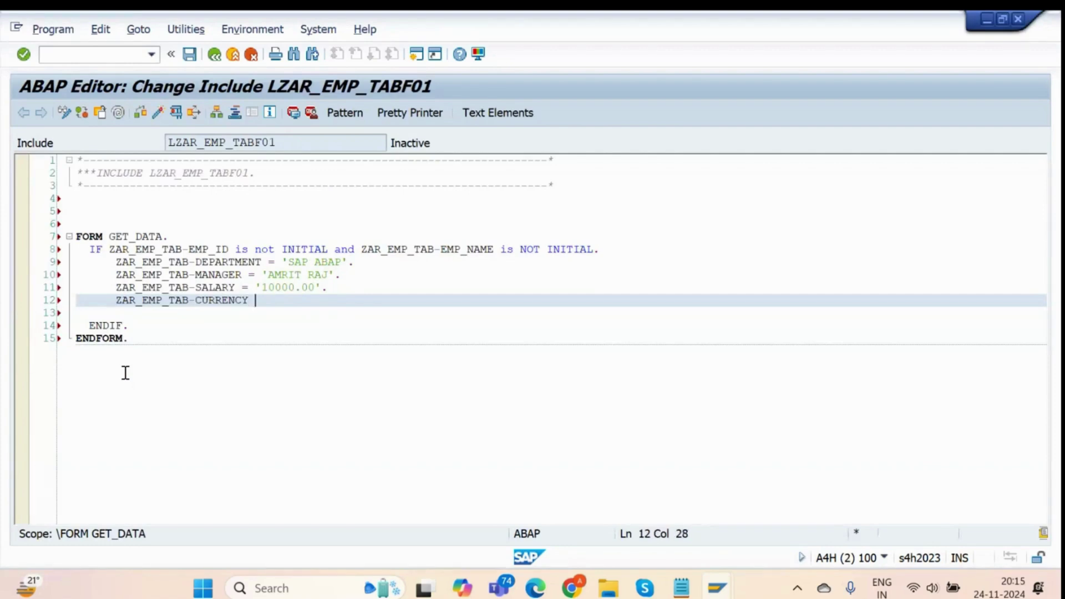
text(= 'USD'.)
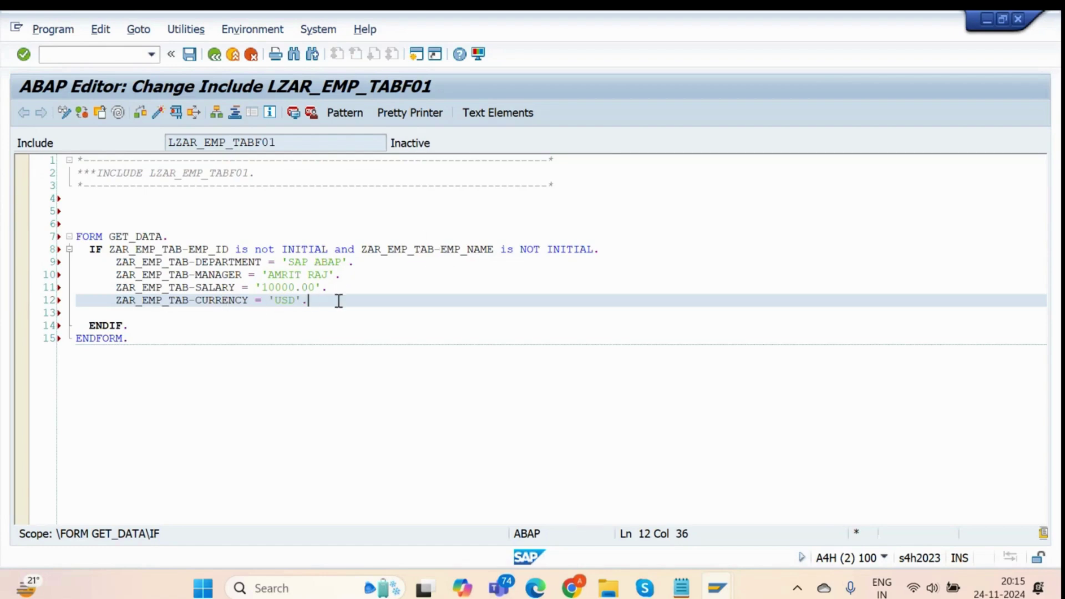
Review the salary and currency assignments and syntax-check include LZAR_EMP_TABF01.
drag(309, 300, 109, 265)
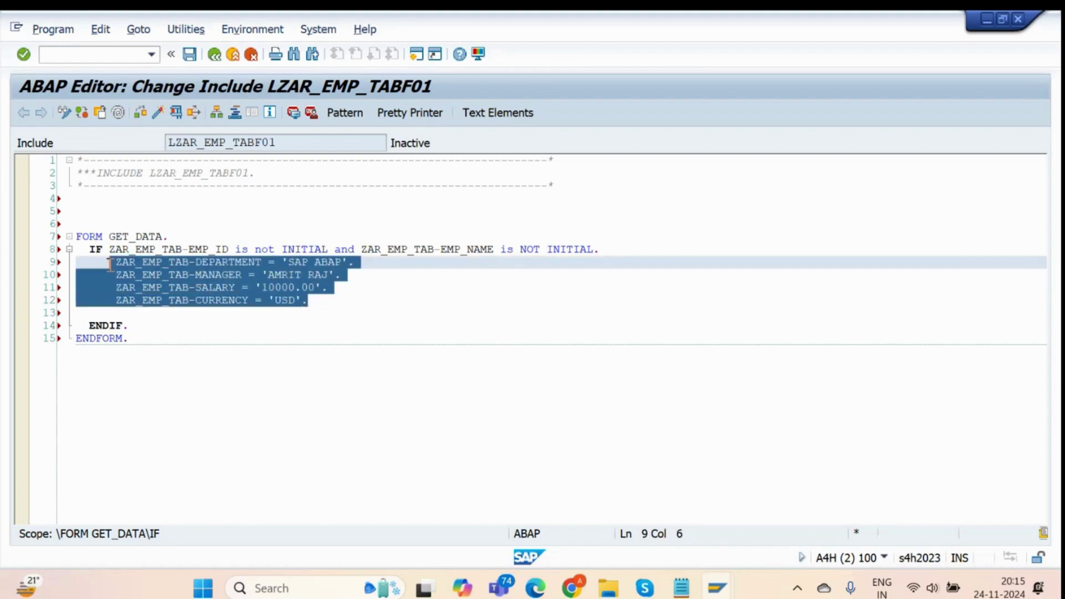
click(327, 287)
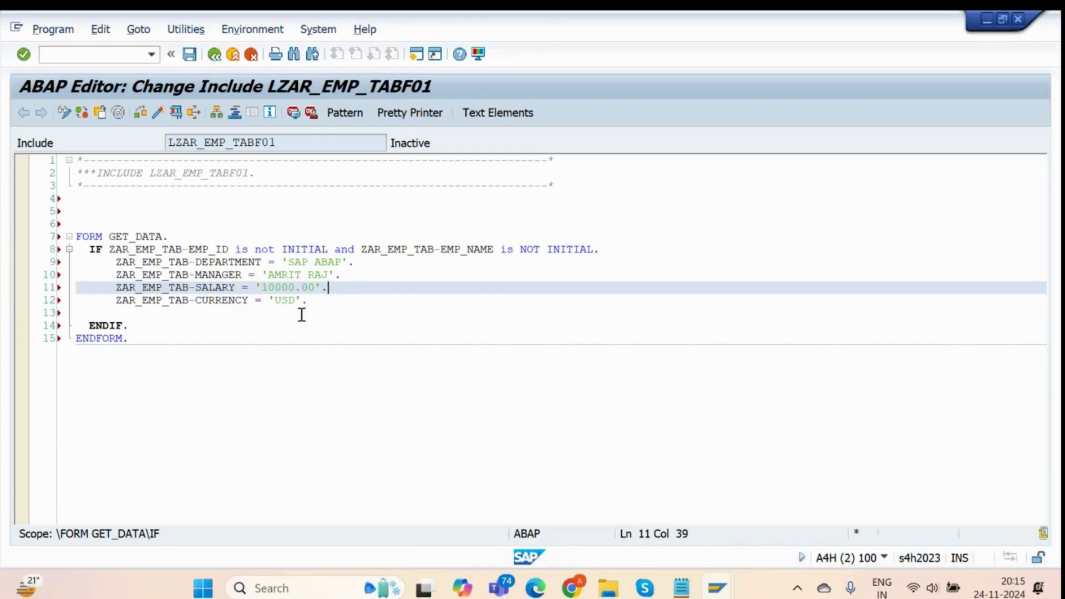
drag(318, 301, 78, 268)
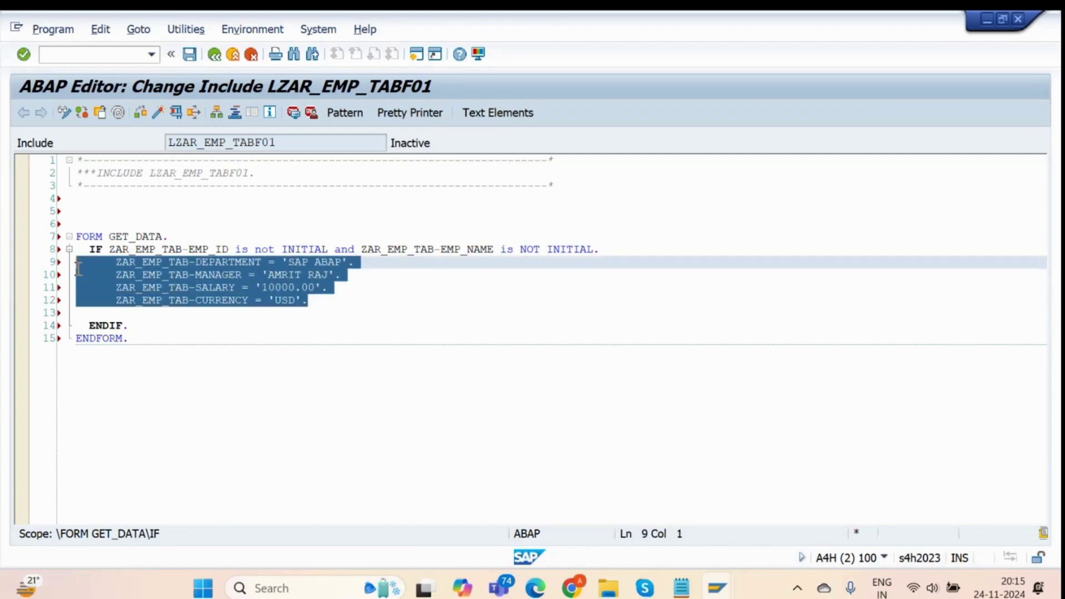
click(384, 291)
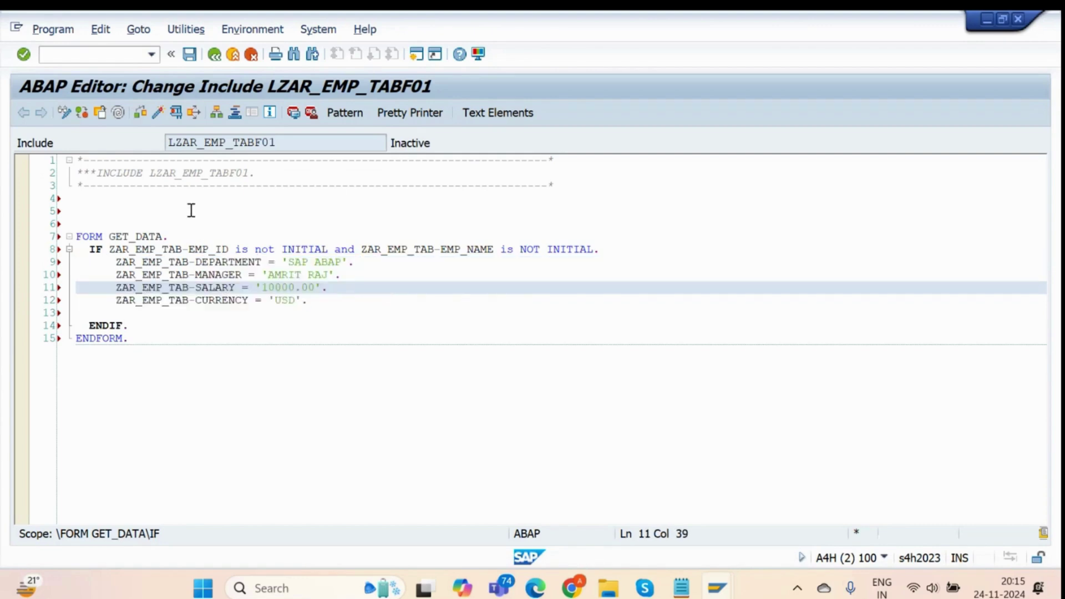
click(140, 114)
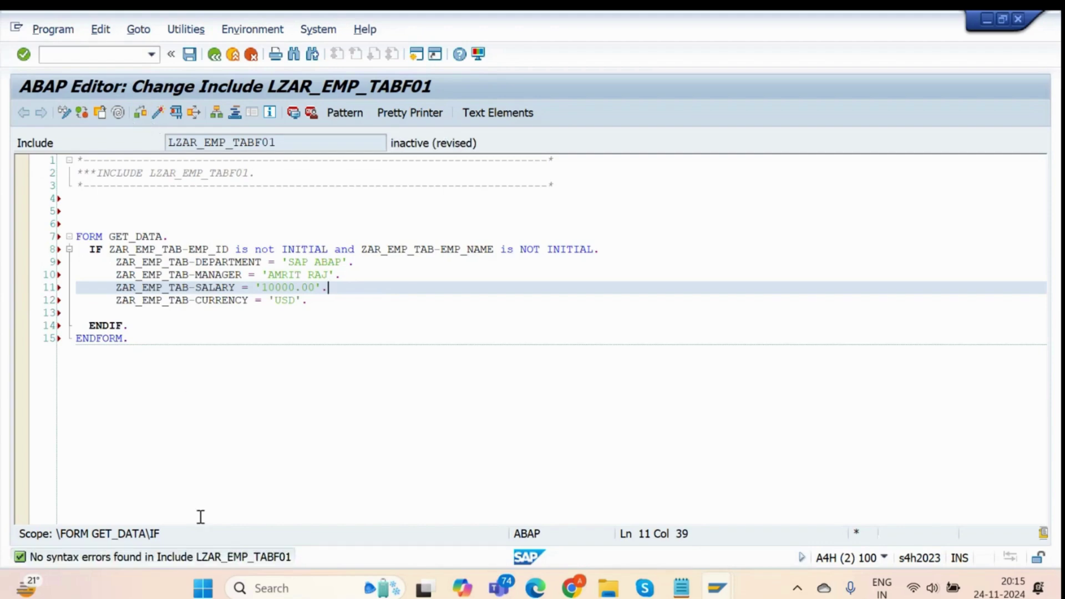
Activate LZAR_EMP_TABF01 together with SAPLZAR_EMP_TAB and dismiss the 7-warning list.
click(157, 114)
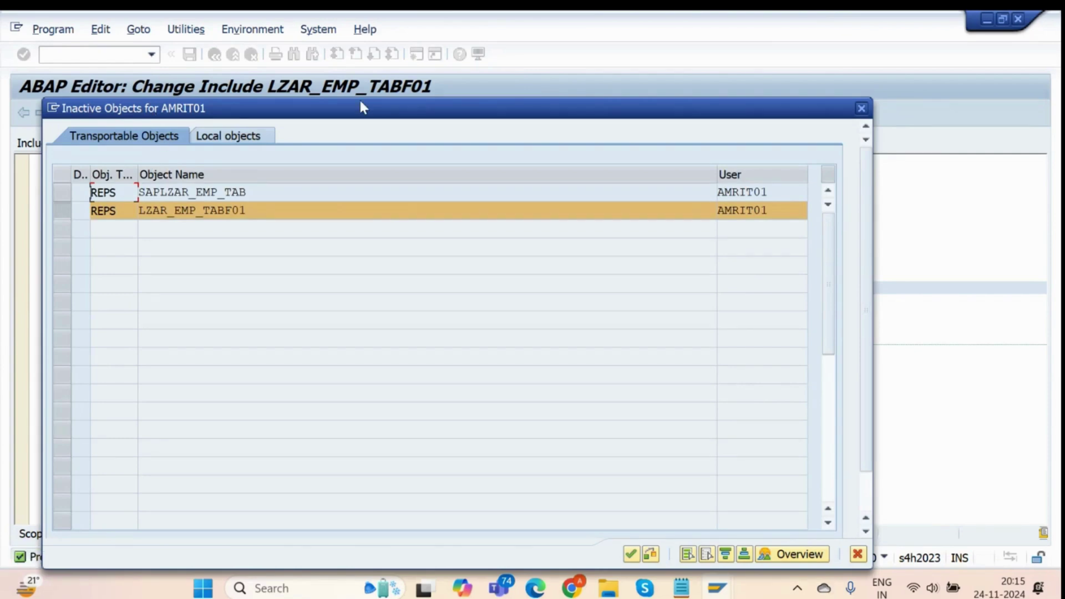
drag(360, 102, 549, 71)
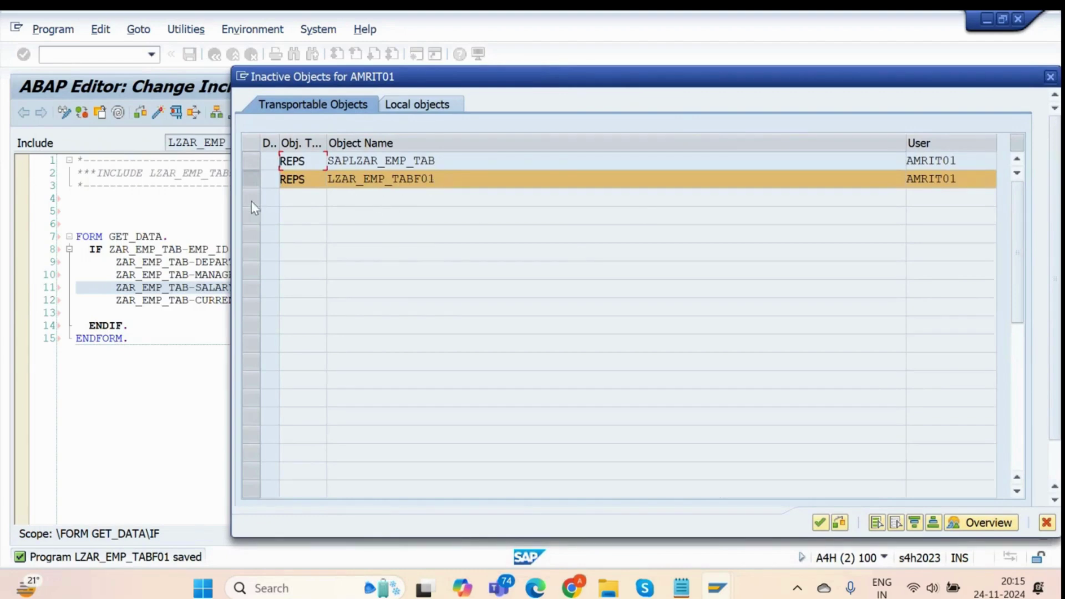
click(251, 165)
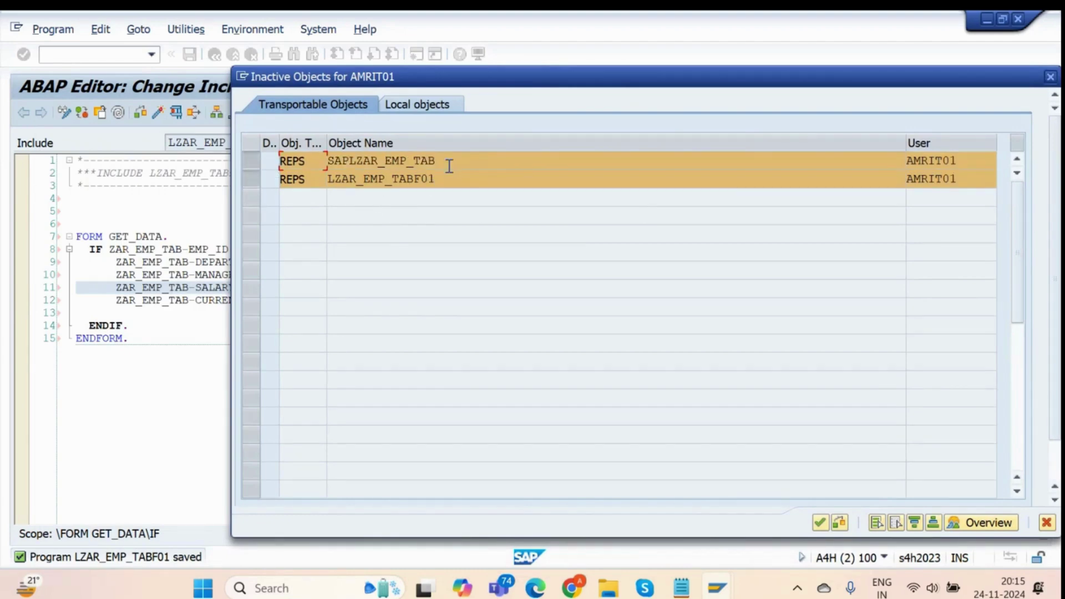
drag(466, 164, 336, 168)
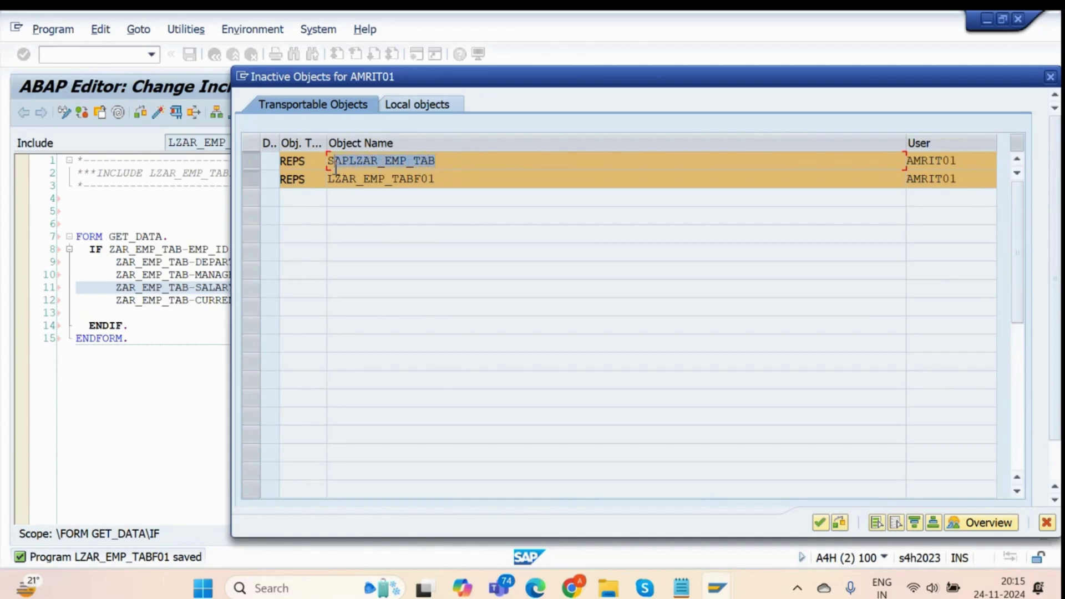
click(476, 169)
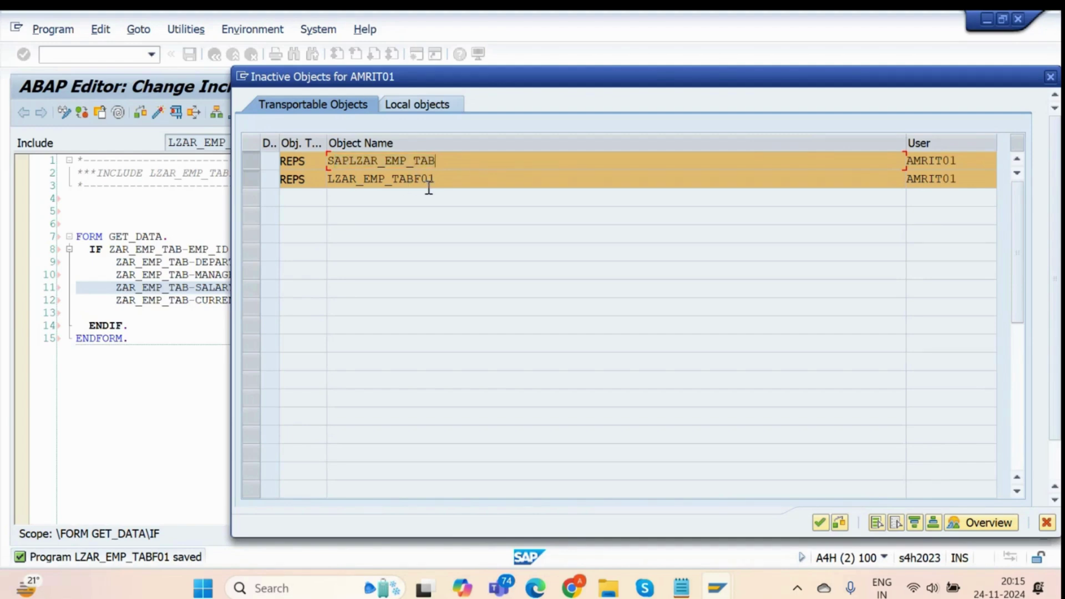
drag(430, 181, 328, 181)
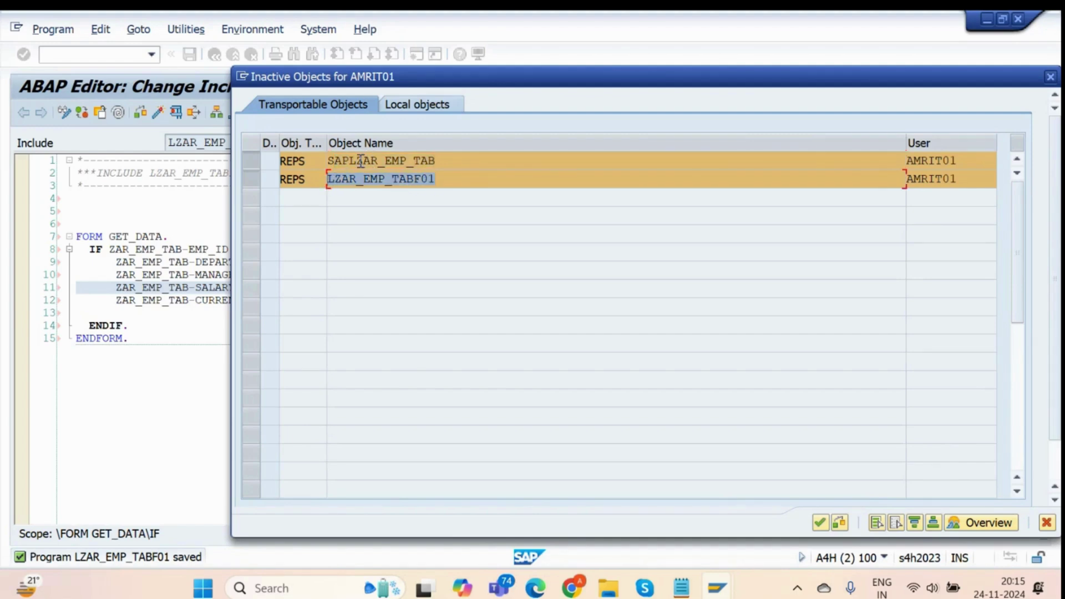
drag(439, 161, 335, 162)
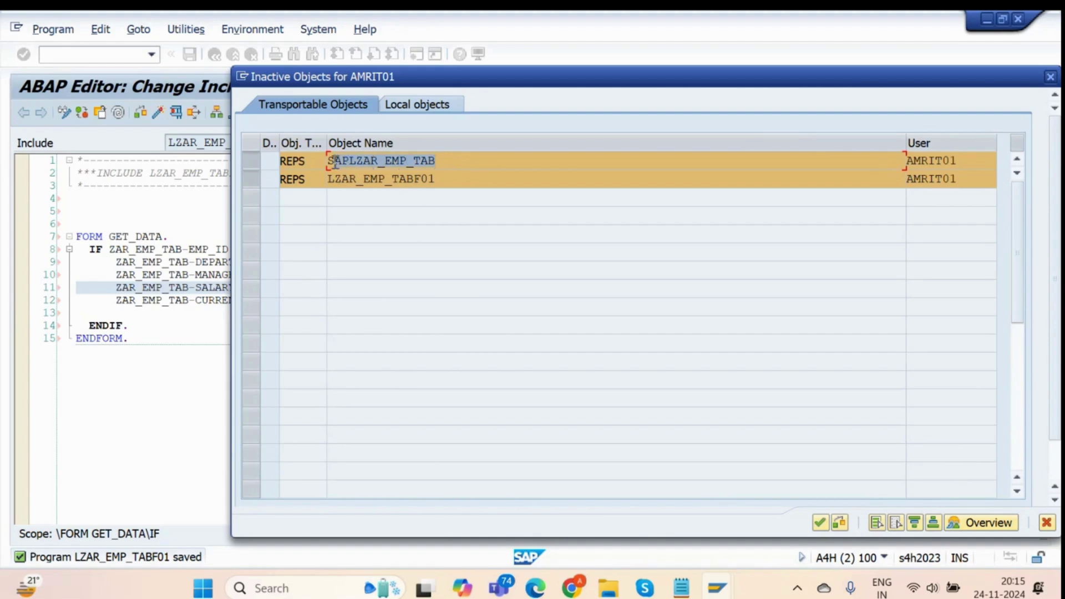
drag(442, 165, 339, 164)
click(479, 175)
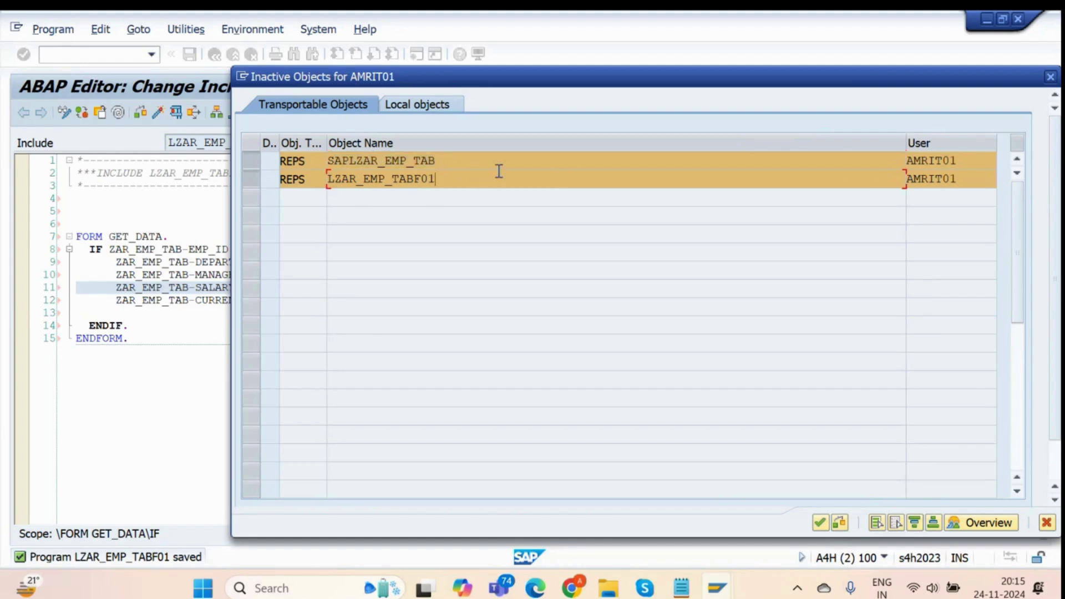
click(821, 522)
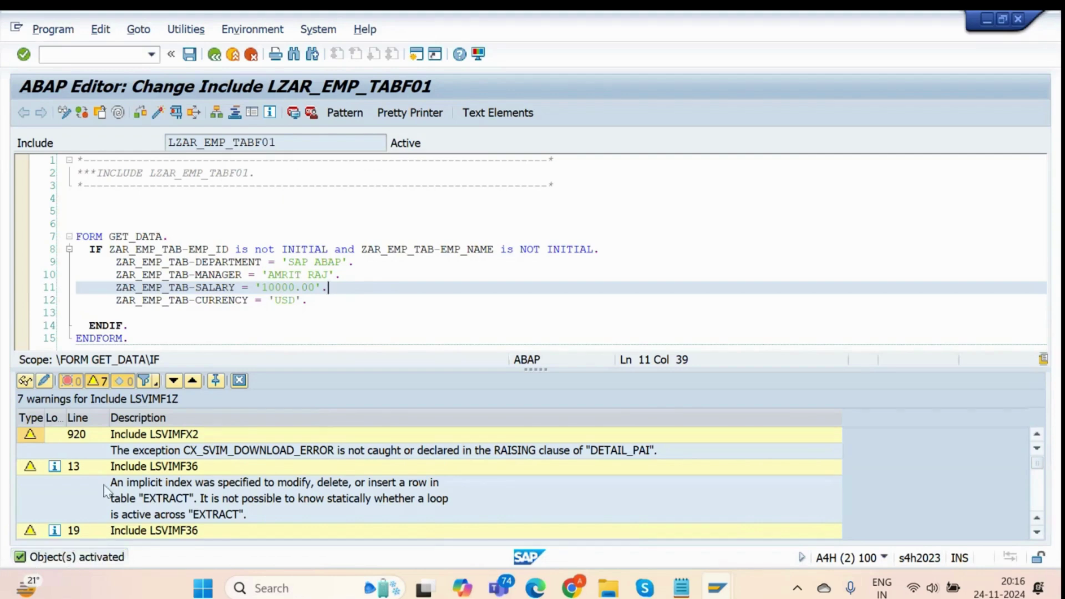
click(242, 386)
Open the Employee Table through /nSM30 and start adding new entries.
key(alt+Tab)
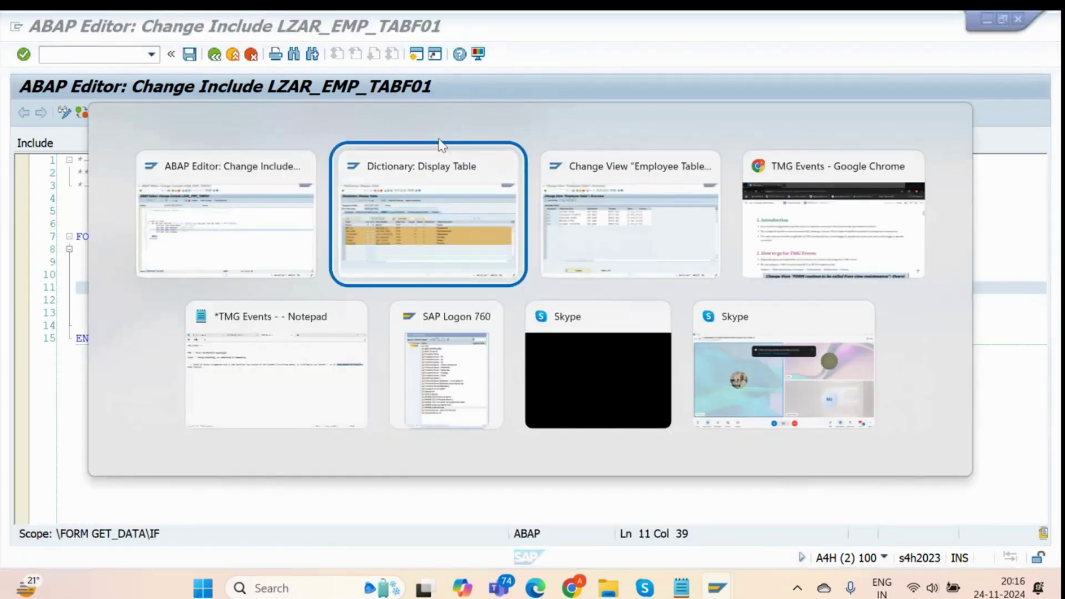
key(alt+Tab)
click(108, 57)
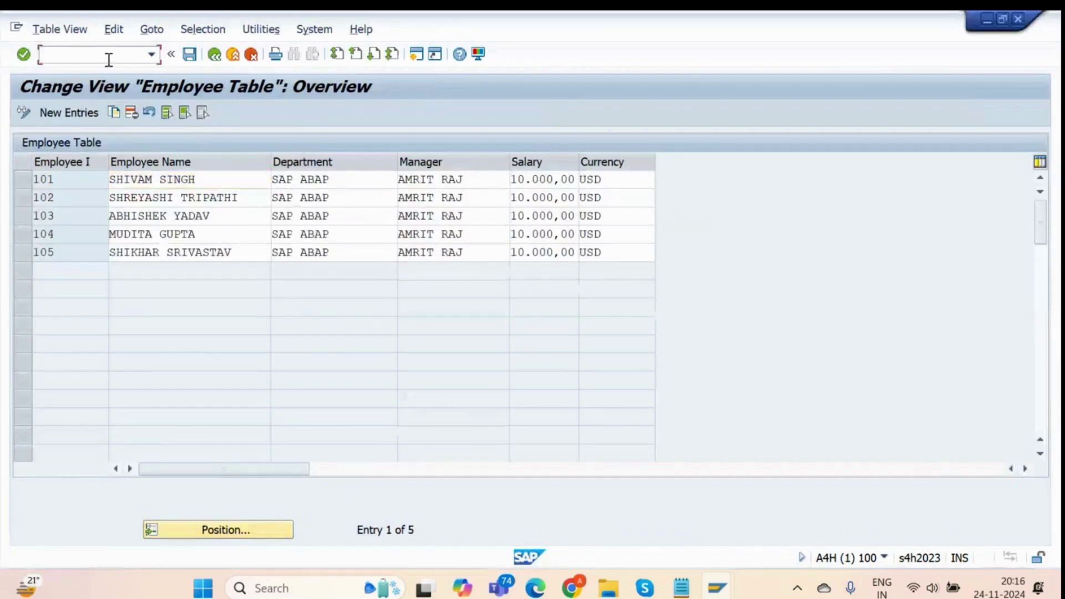
text(/nsm30)
key(Return)
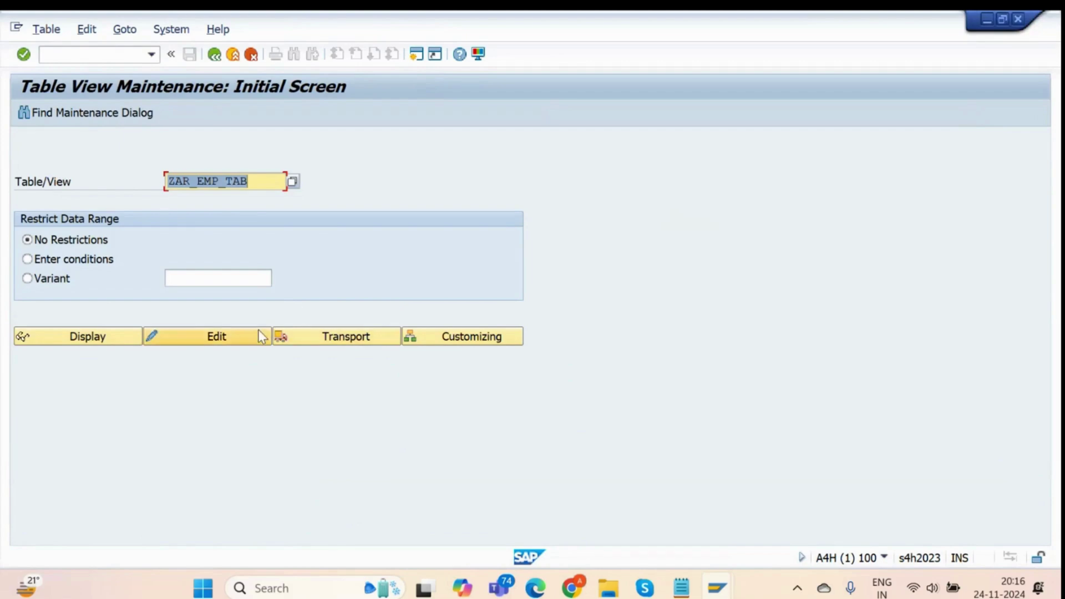
click(259, 334)
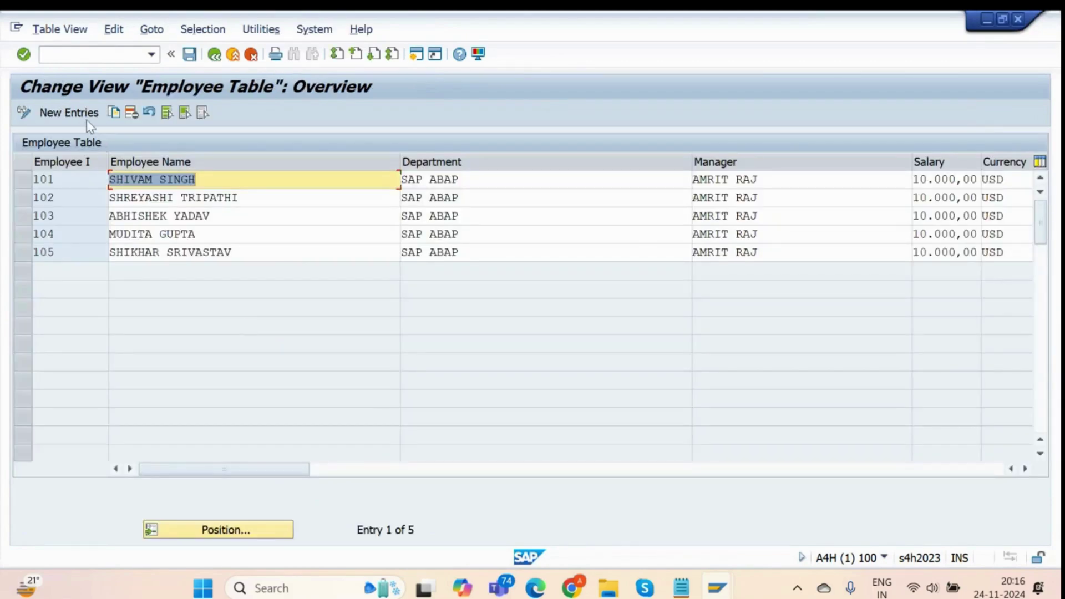
click(86, 116)
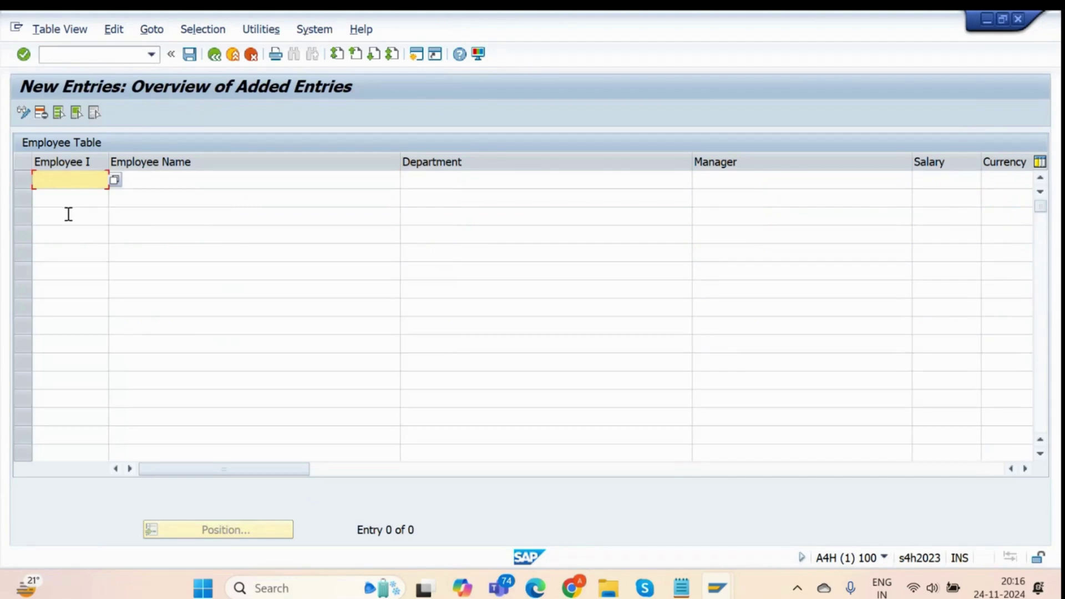
Add employee 106 with the employee's name so the remaining fields auto-fill.
key(Tab)
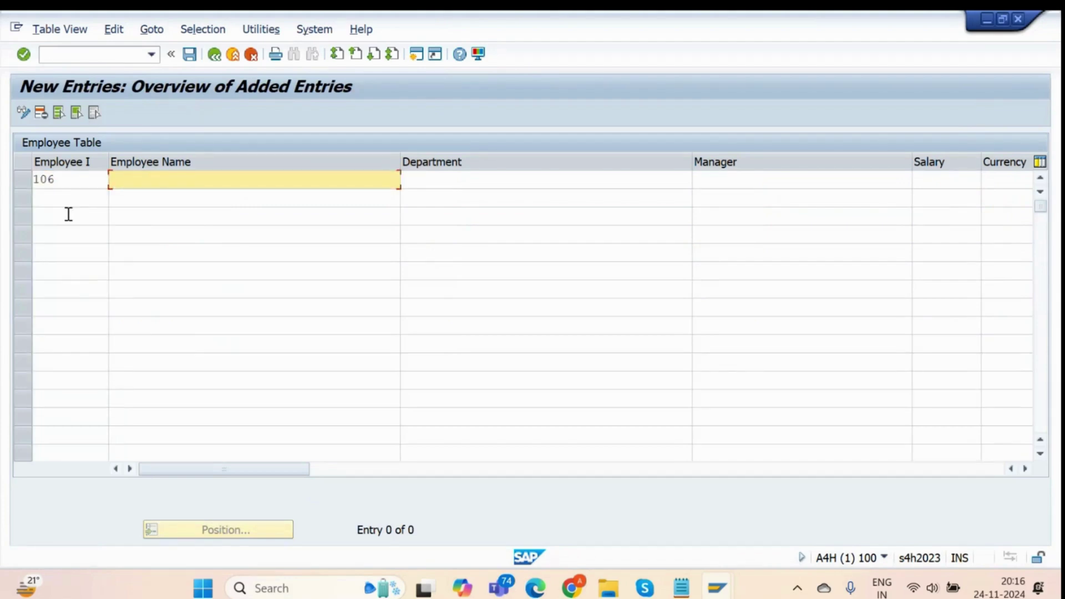
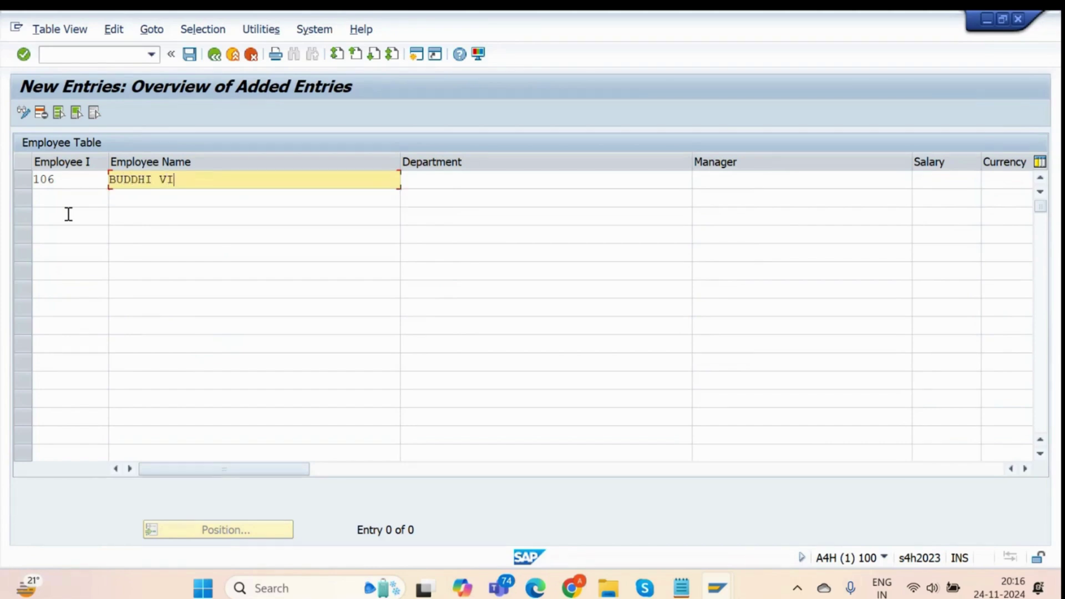
key(BackSpace)
key(Return)
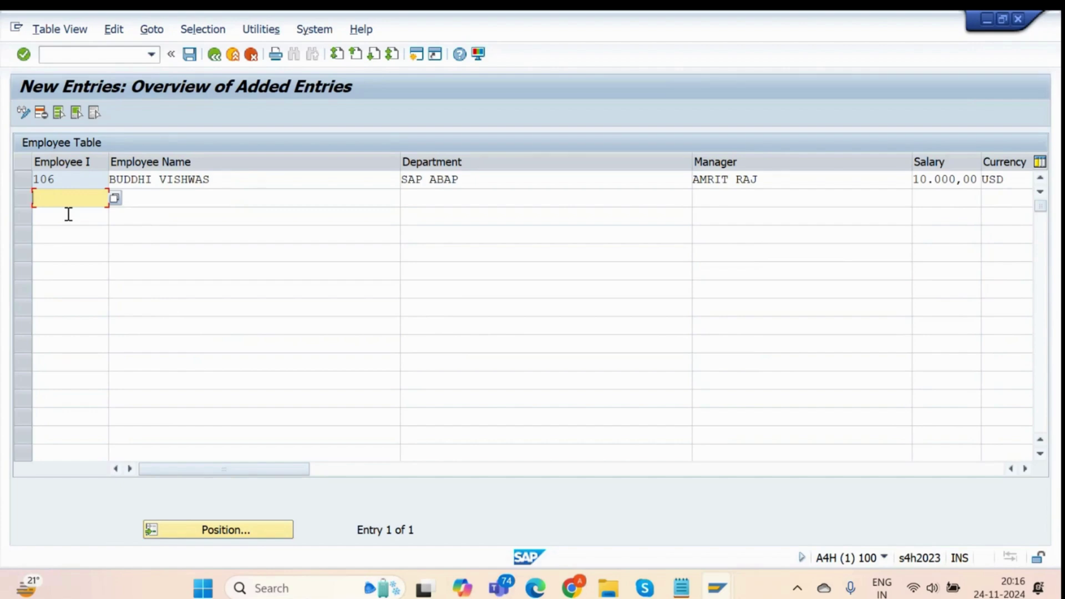
Add employees 107 and 108 with their names, letting department, manager, salary and currency auto-fill.
text(107)
key(Tab)
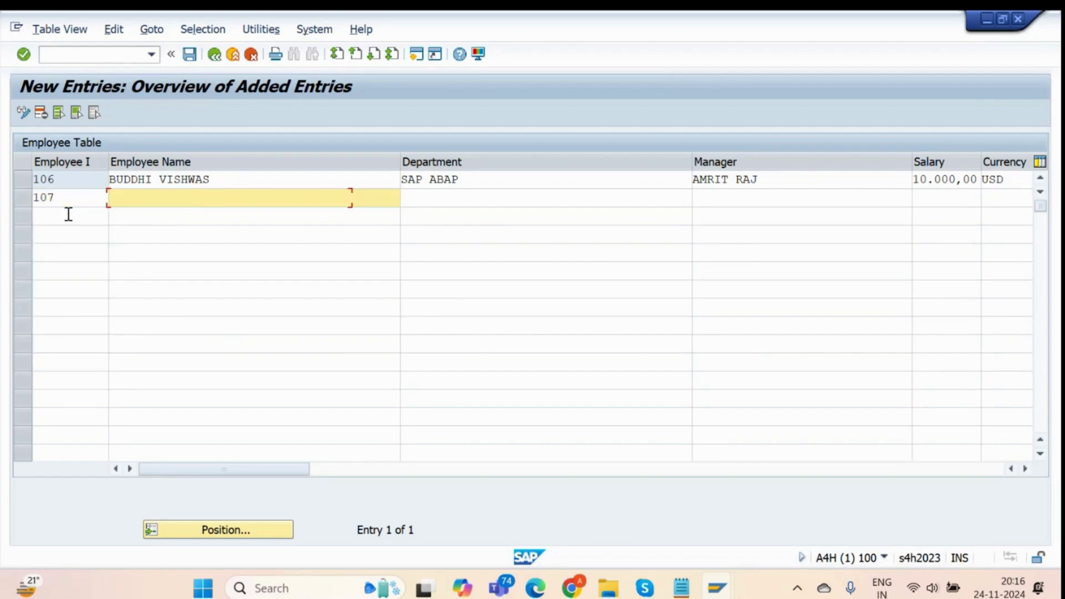
text(MUKUL)
key(Return)
text(108)
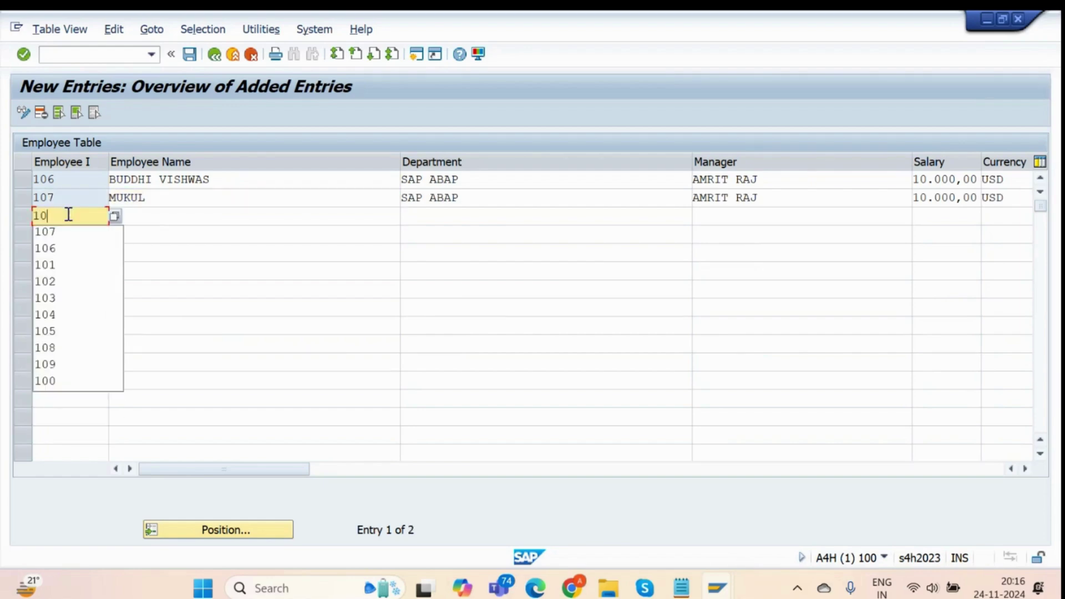
key(Tab)
text(ALLEN)
key(Return)
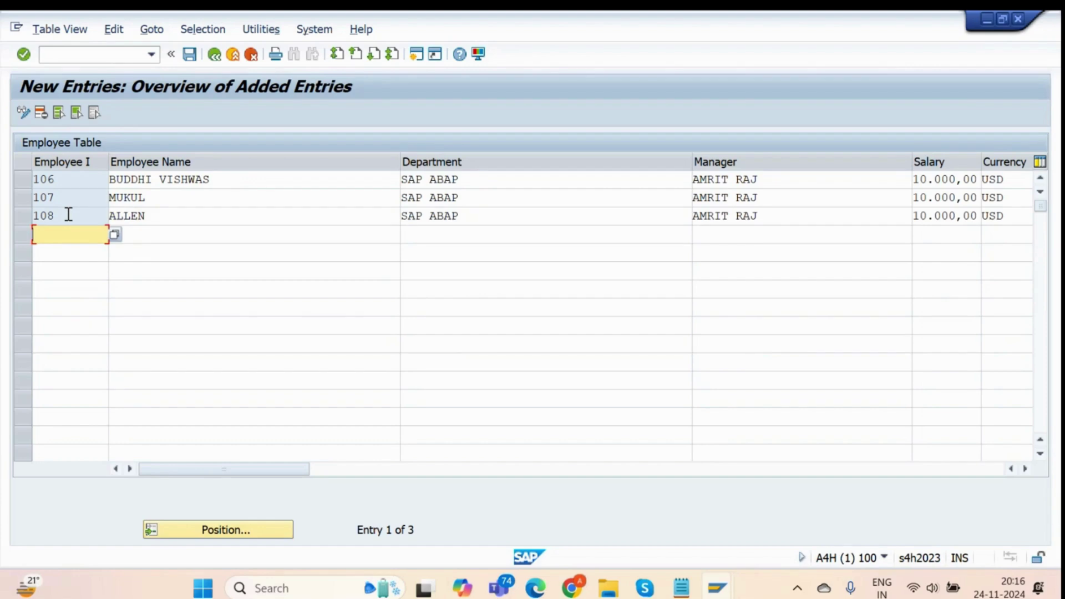
Save the three new entries and return to the employee list and the GET_DATA code.
key(ctrl+s)
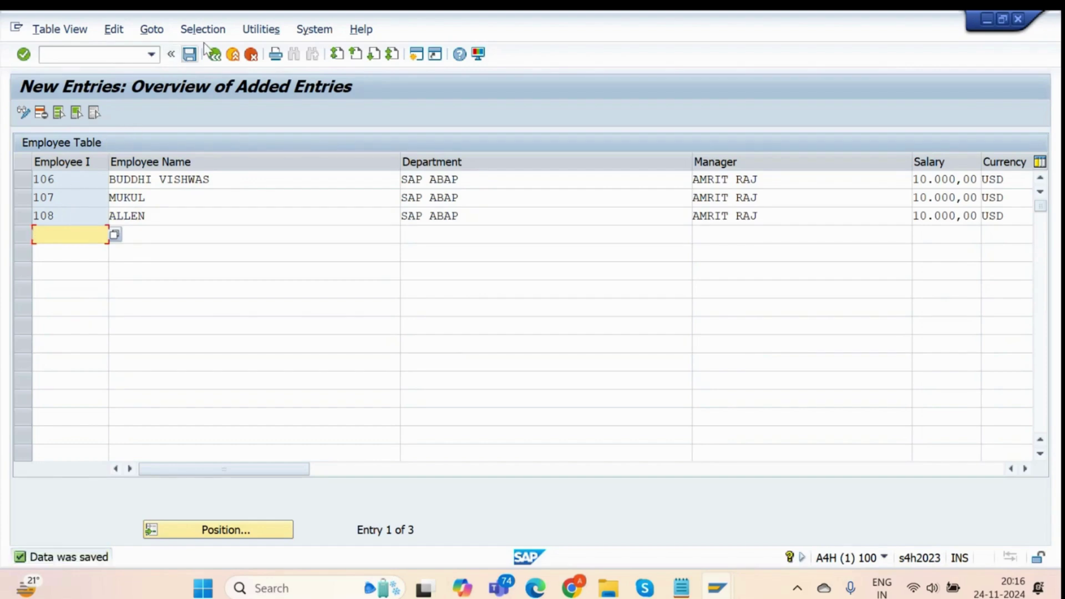
click(213, 54)
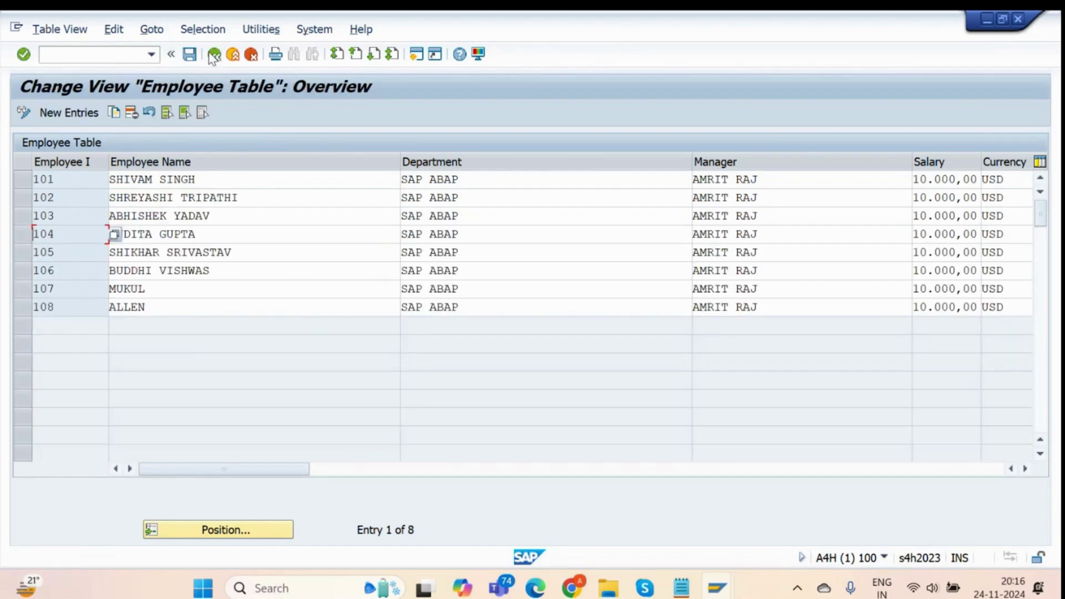
key(alt+Tab)
click(325, 377)
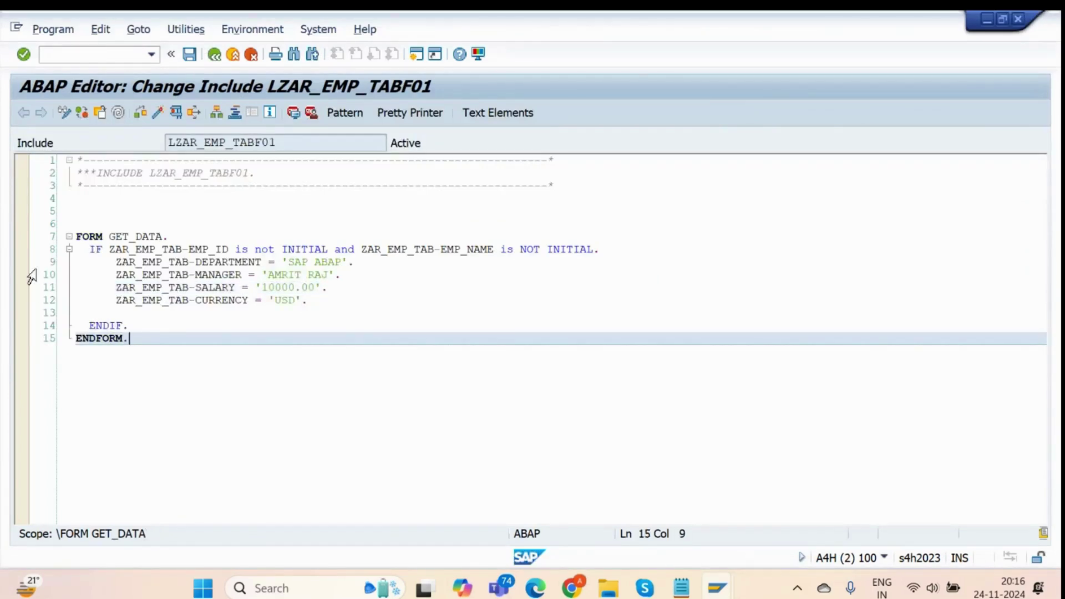
Set a session breakpoint on line 8 of GET_DATA and enter new employee 109 to trigger the debugger.
click(21, 249)
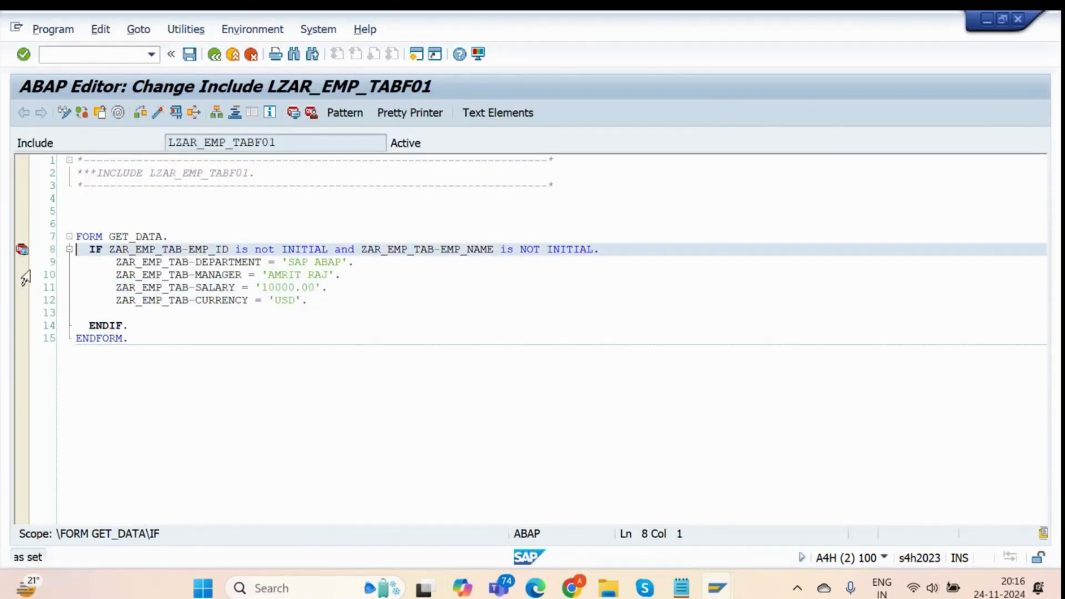
key(alt+Tab)
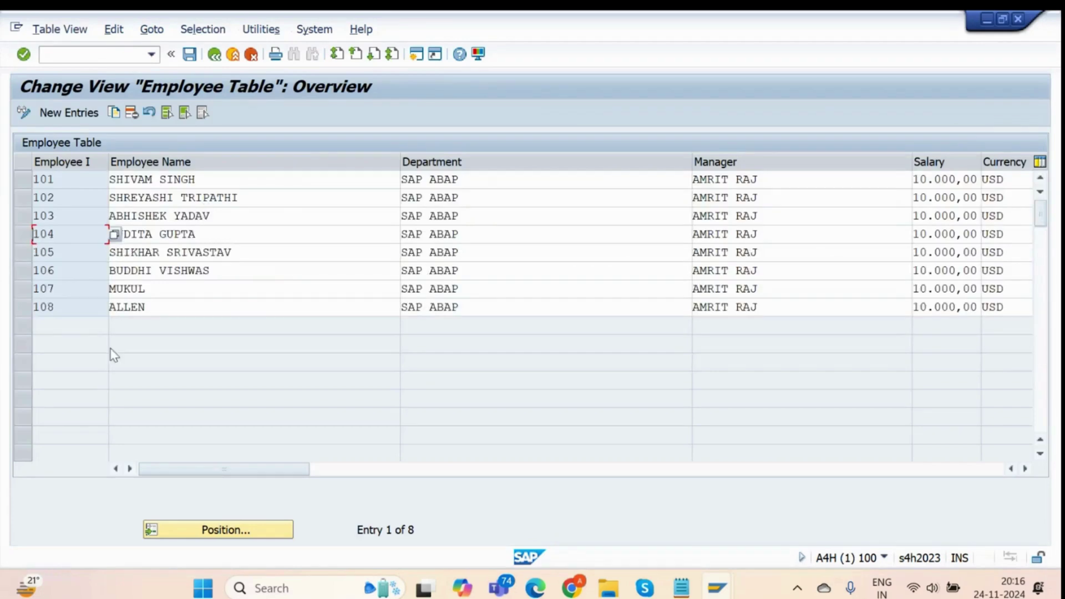
click(79, 118)
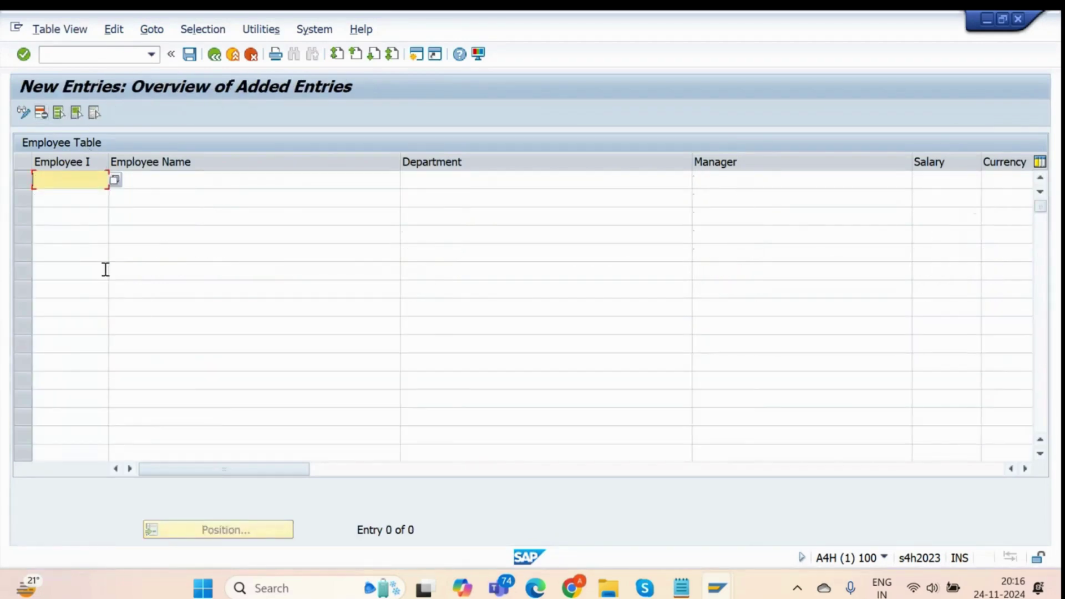
text(109)
key(Tab)
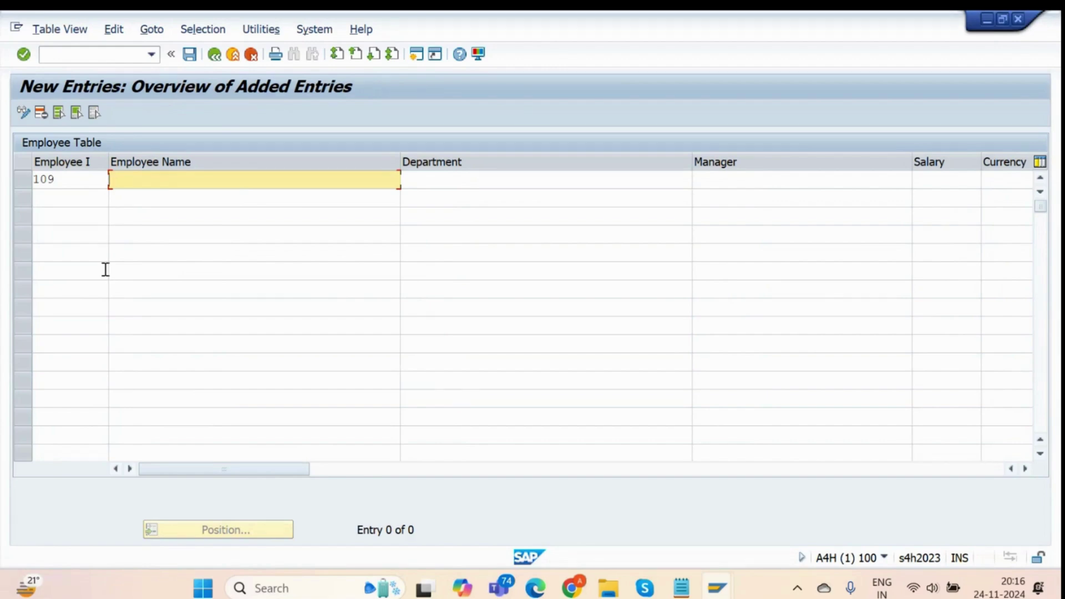
text(ROHIT)
key(Return)
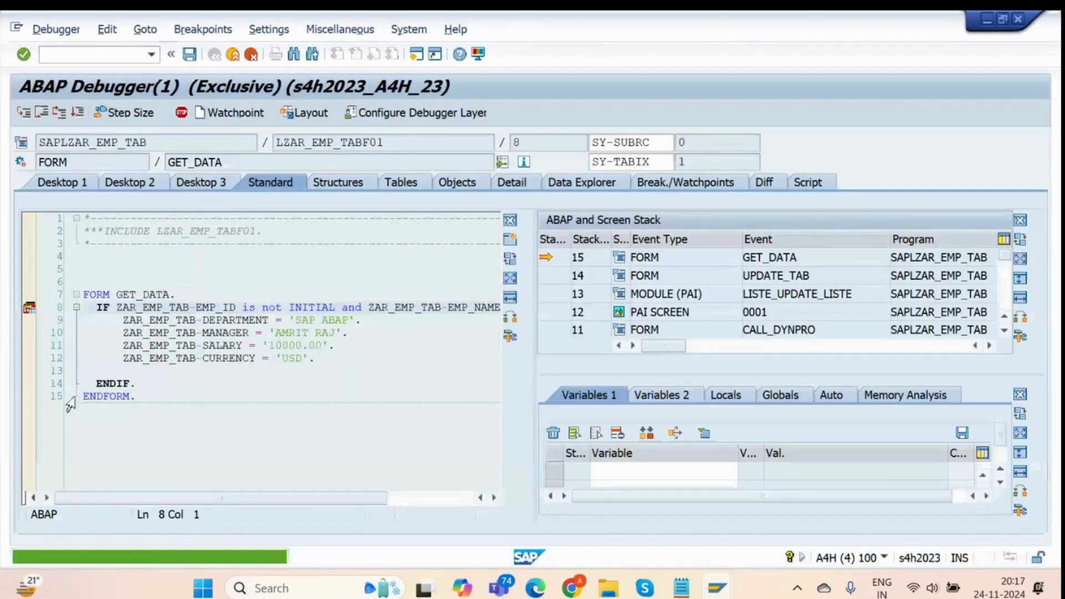
Watch ZAR_EMP_TAB-EMP_ID in the debugger and confirm its value is 109.
click(212, 189)
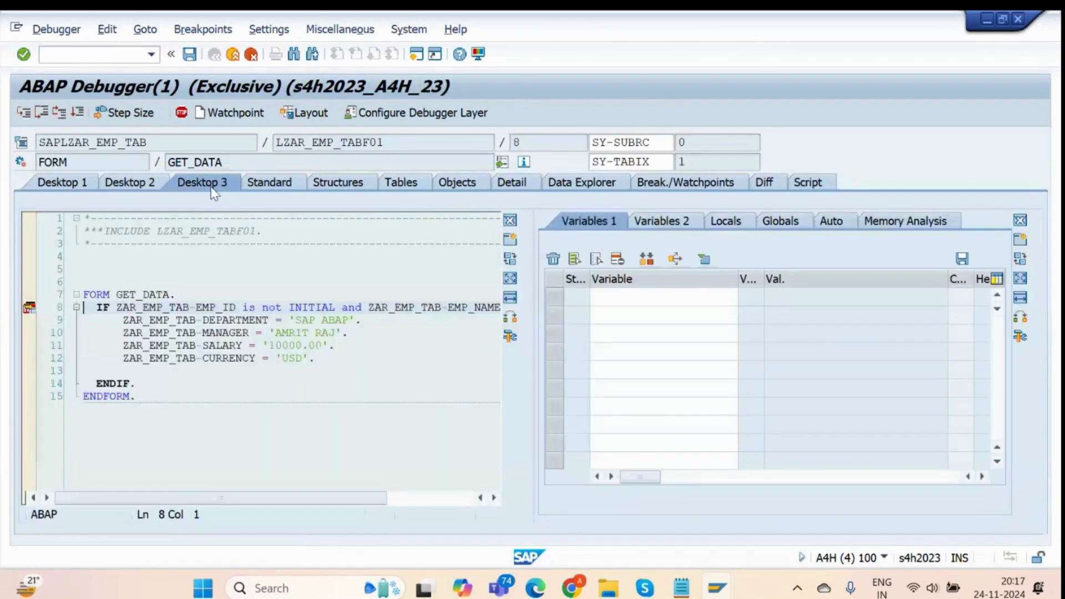
double_click(157, 309)
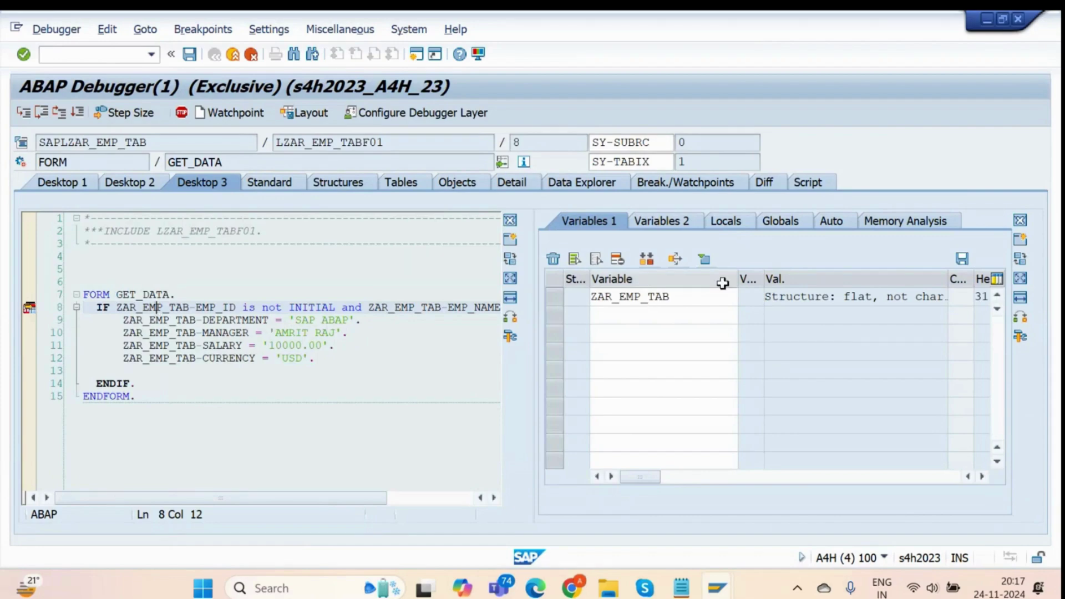
click(708, 300)
text(-)
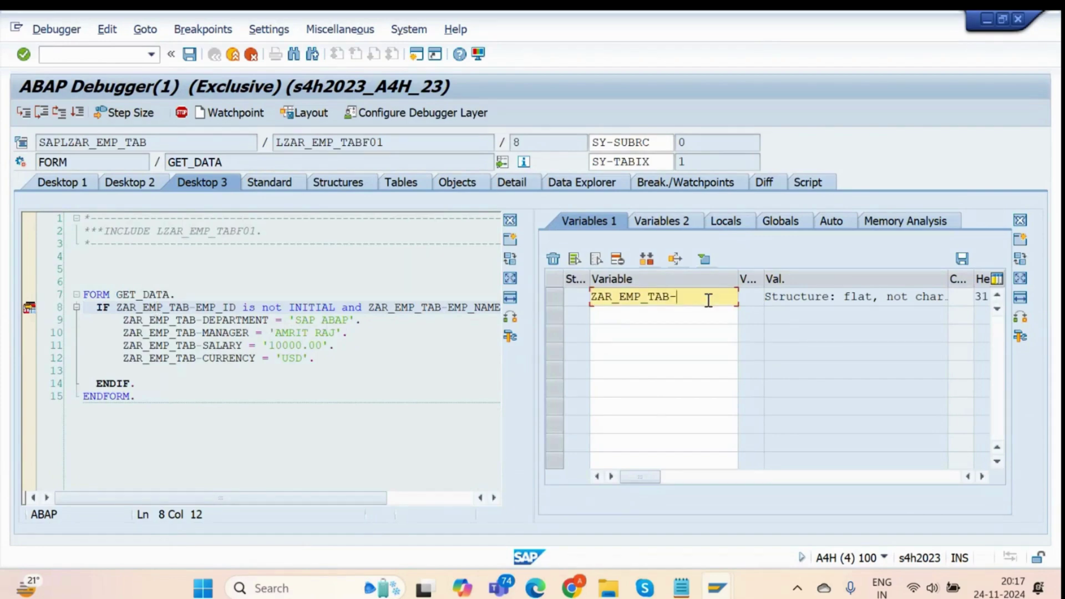
text(EMP_ID)
key(Return)
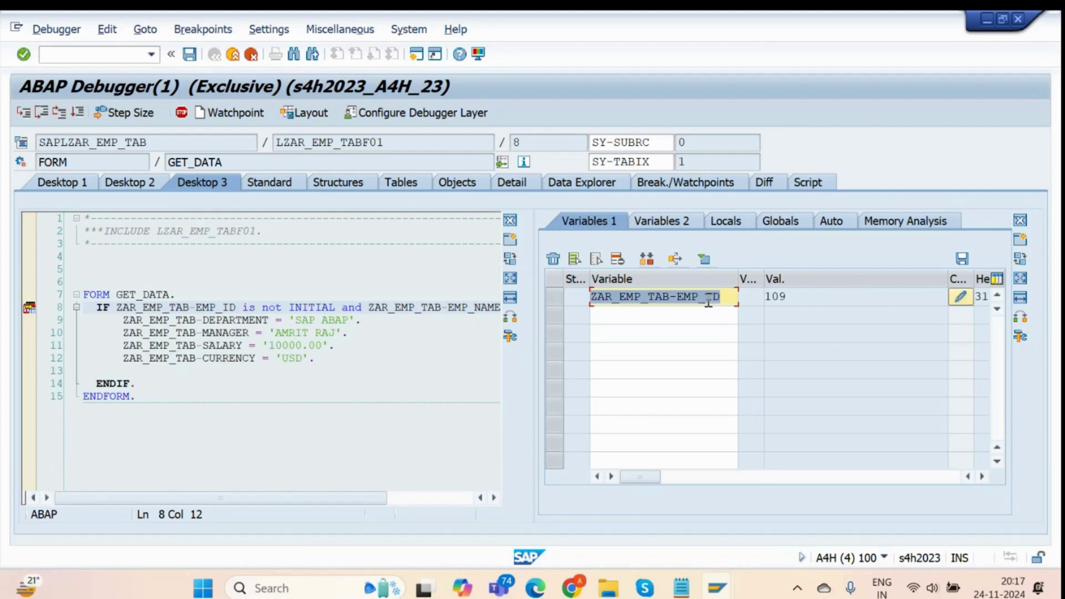
click(819, 300)
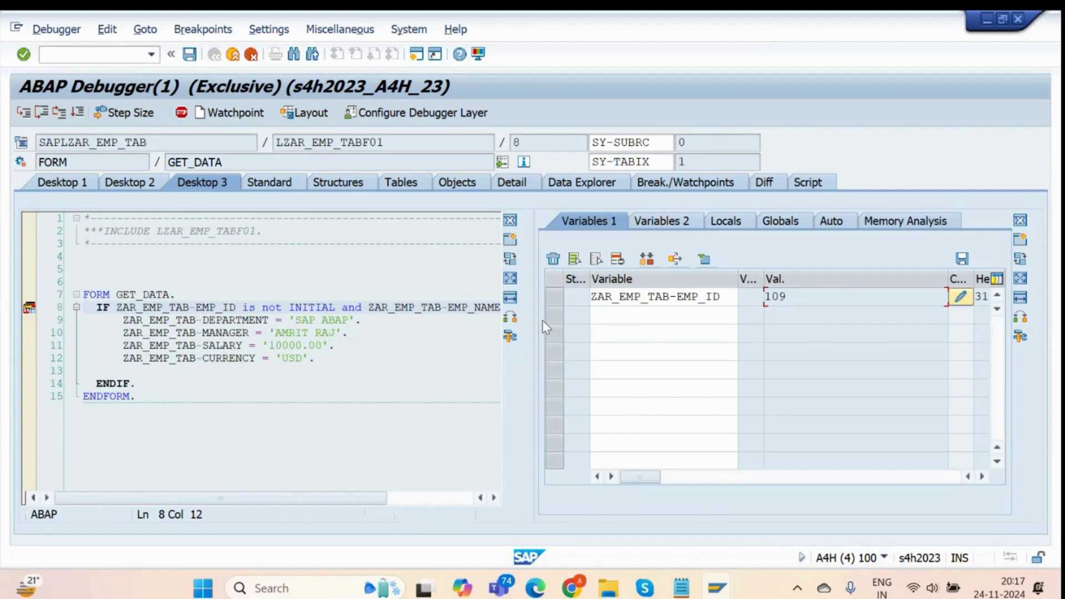
Watch ZAR_EMP_TAB-EMP_NAME to check the employee name, then highlight GET_DATA's field assignment lines.
double_click(413, 312)
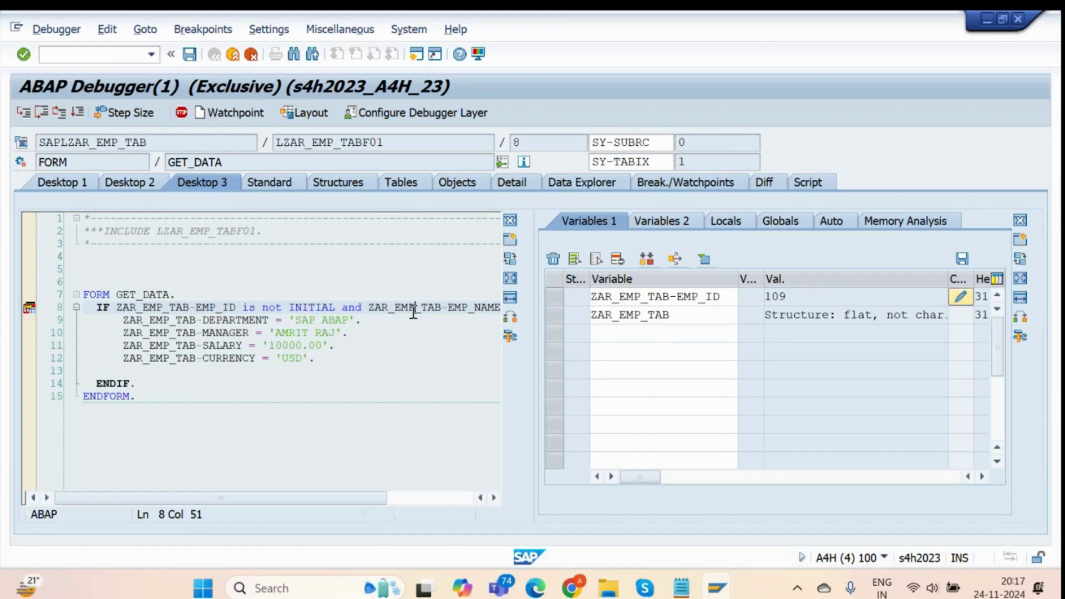
click(685, 314)
text(-)
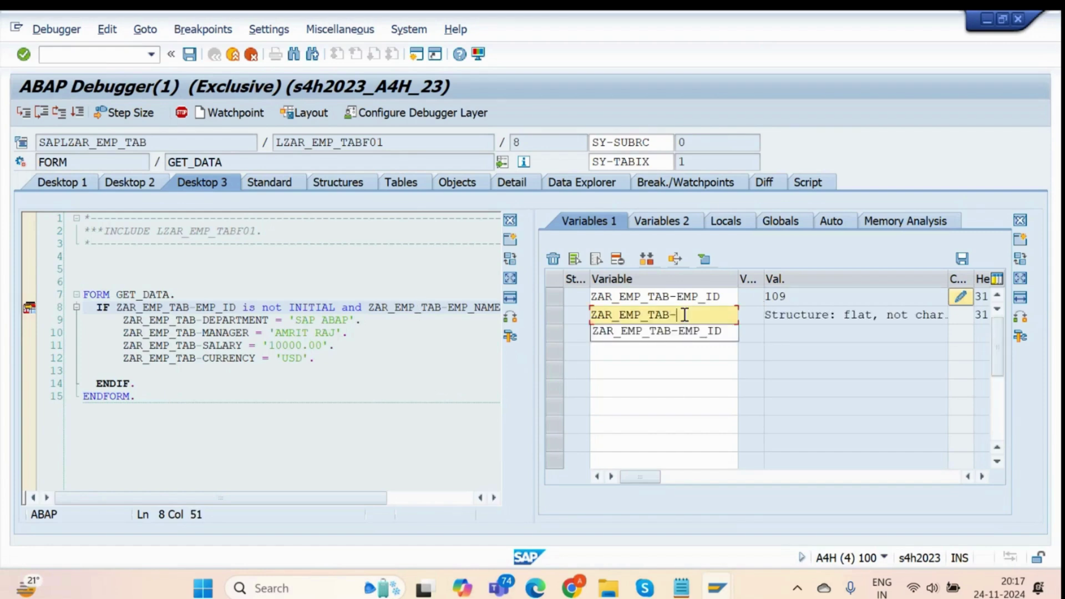
text(EMP_NAME)
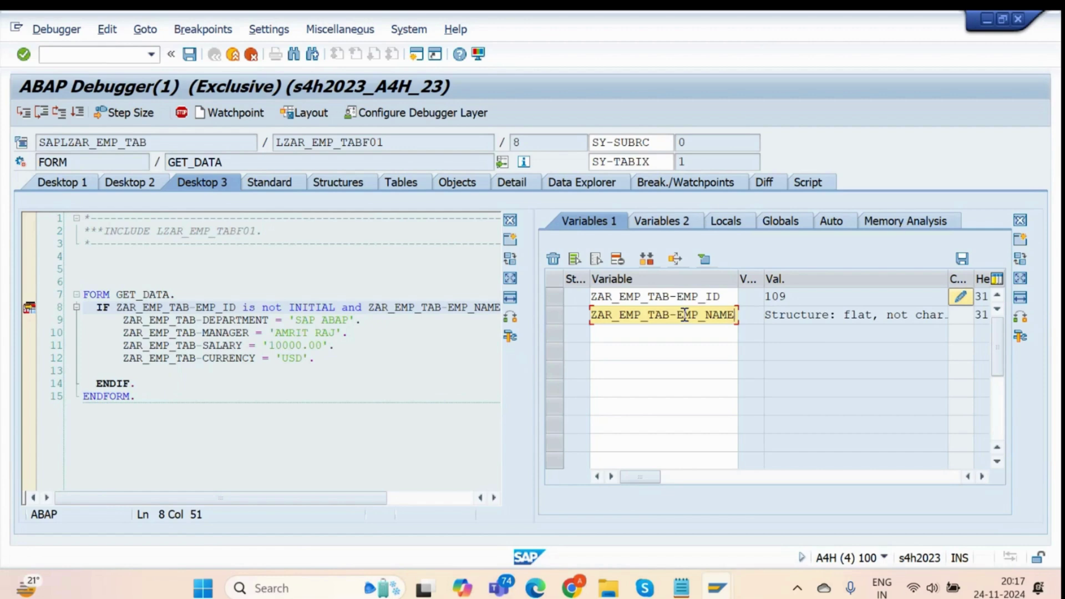
key(Return)
click(826, 319)
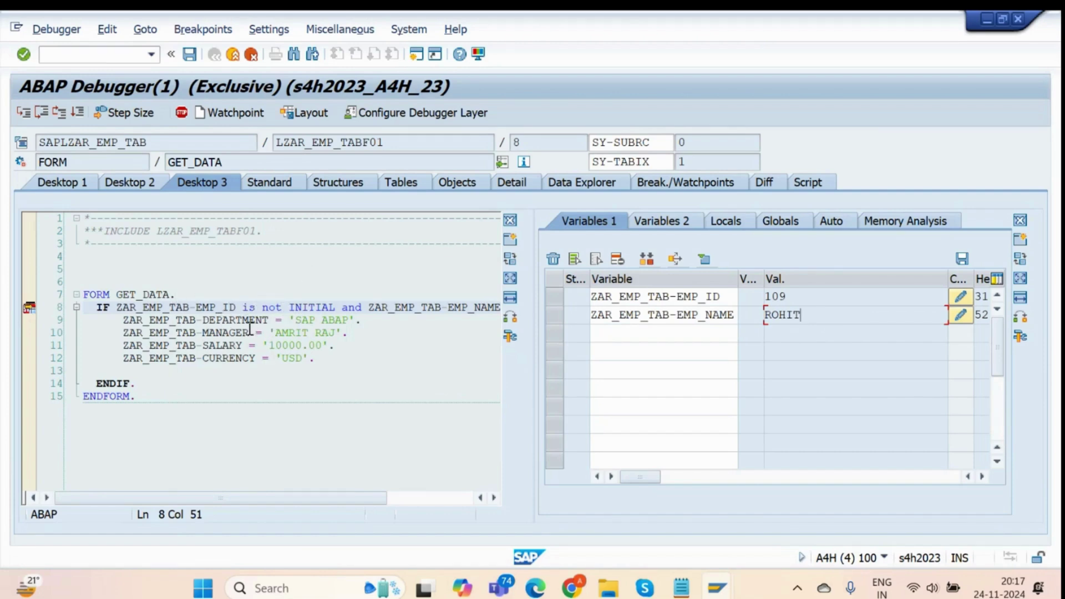
click(406, 497)
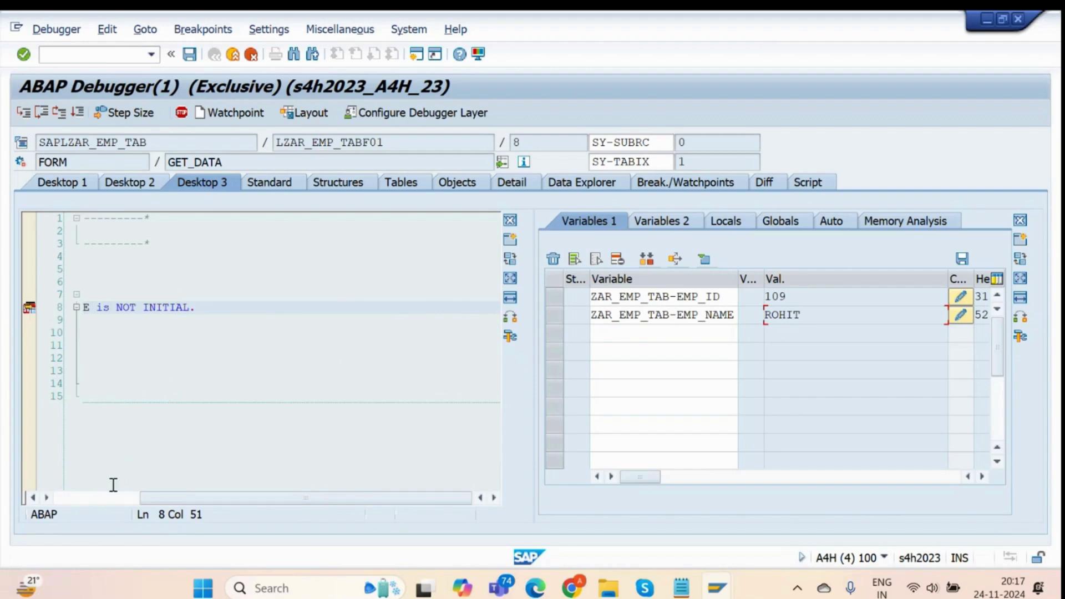
click(100, 498)
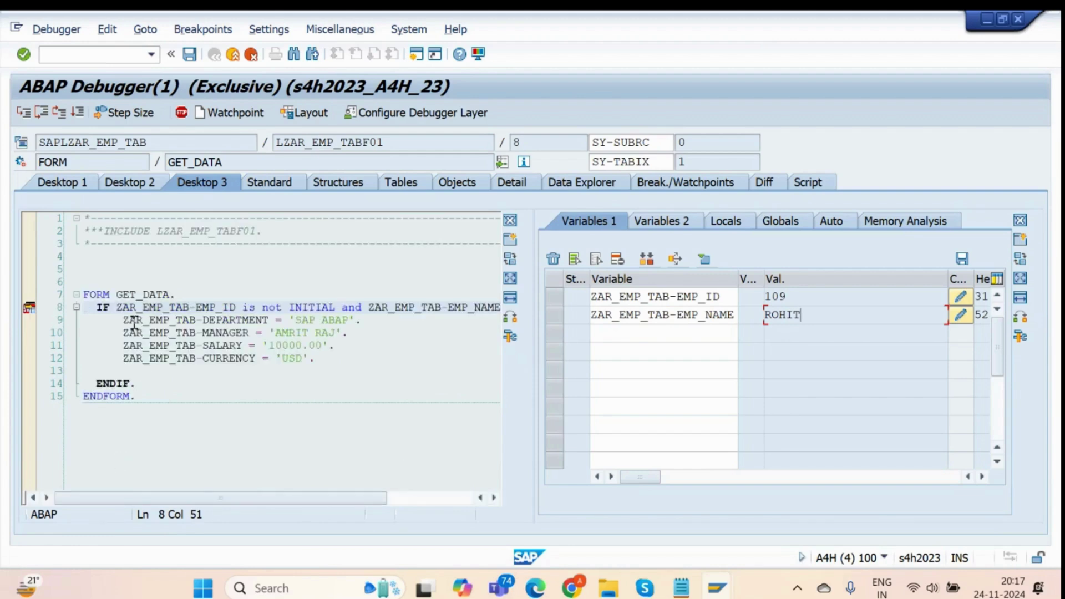
drag(130, 320, 366, 366)
Single-step through the GET_DATA assignments on lines 9–12, then continue so entry 109 saves.
click(366, 358)
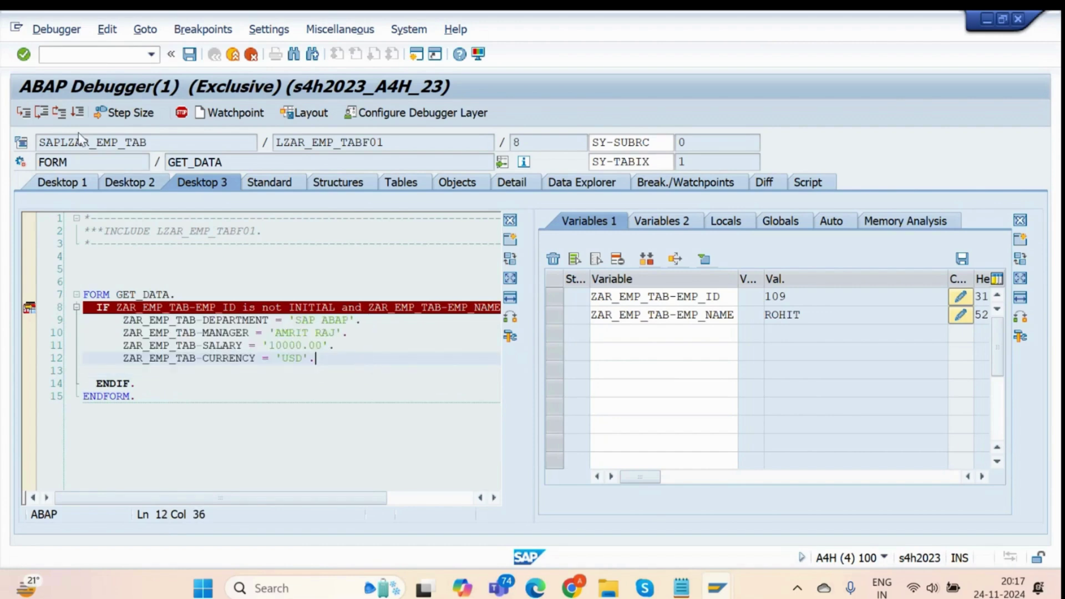
click(42, 113)
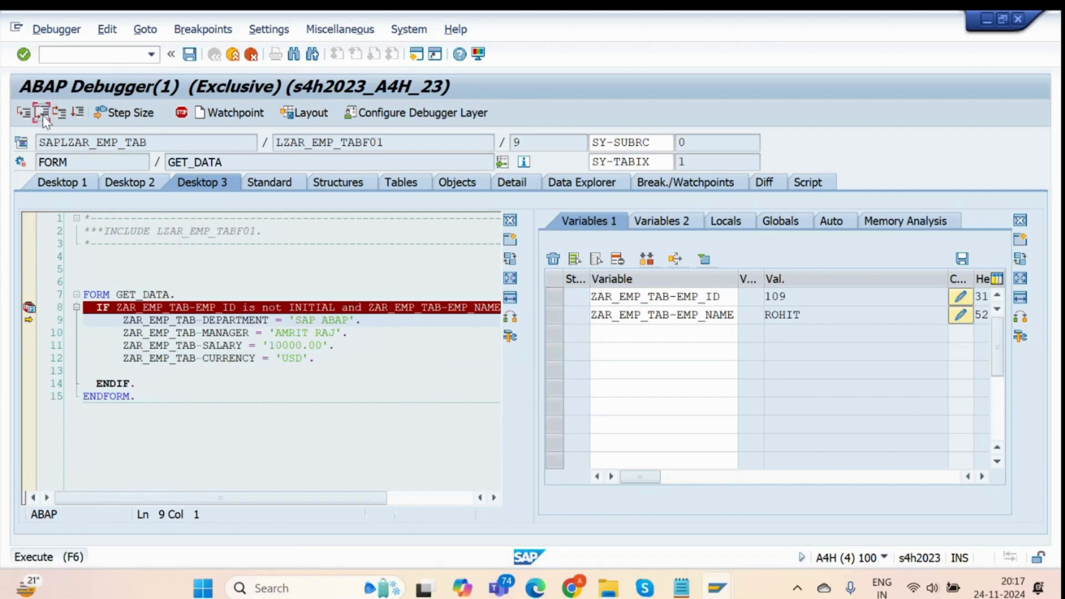
click(42, 114)
click(42, 114)
click(43, 114)
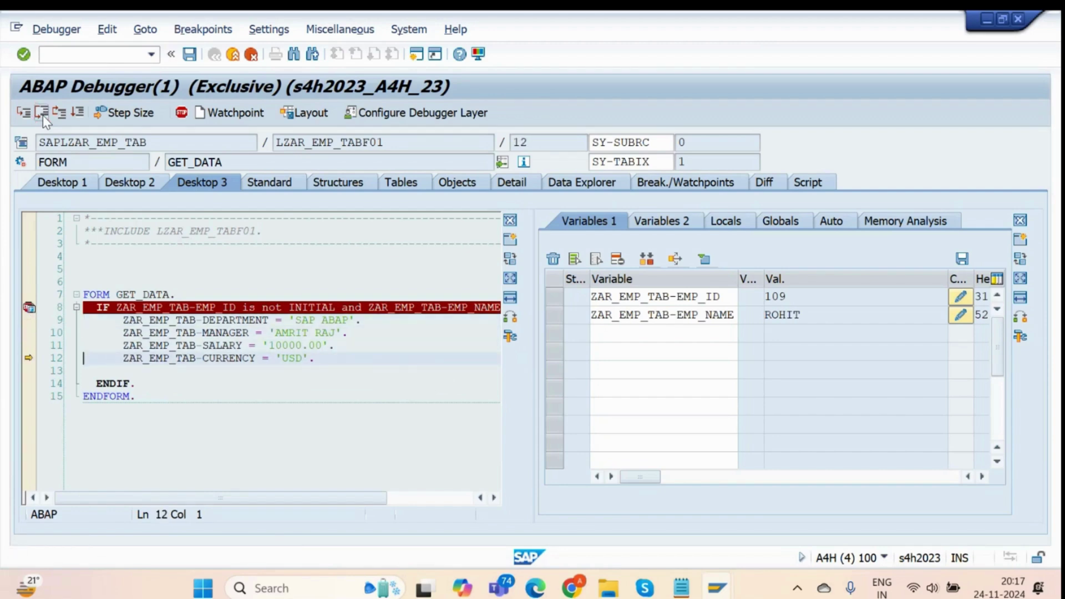
click(77, 111)
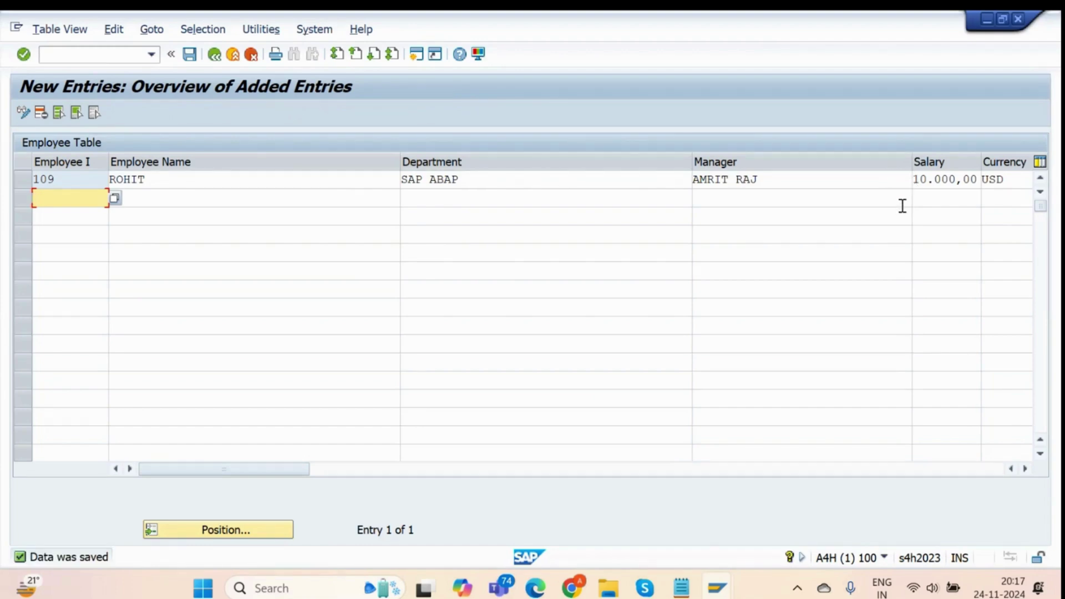
Delete the line 8 breakpoint in GET_DATA in the ABAP Editor and return to New Entries.
key(alt+Tab)
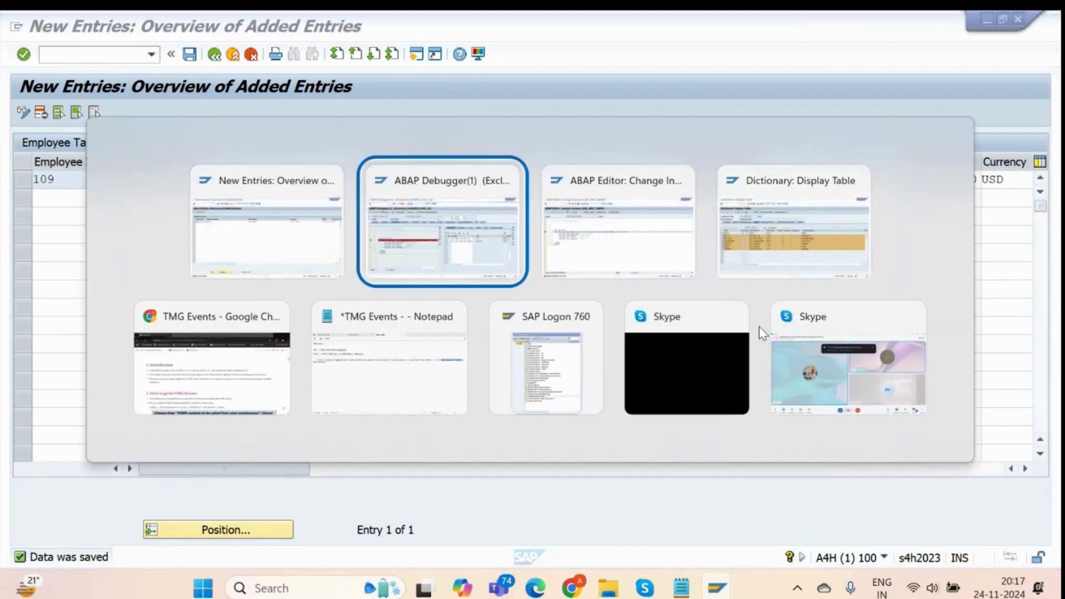
key(alt+Tab)
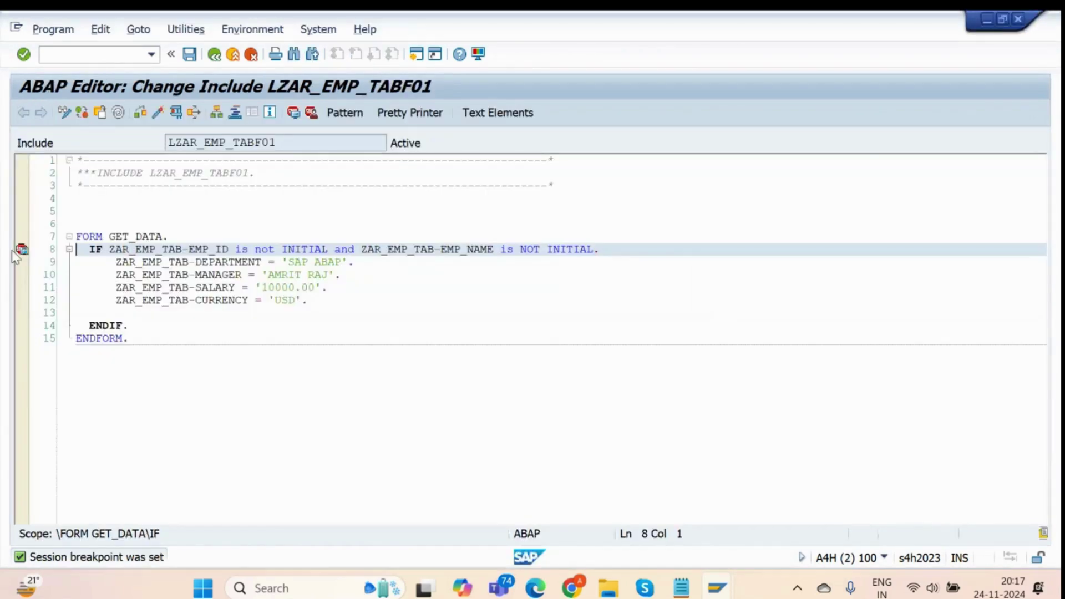
click(21, 250)
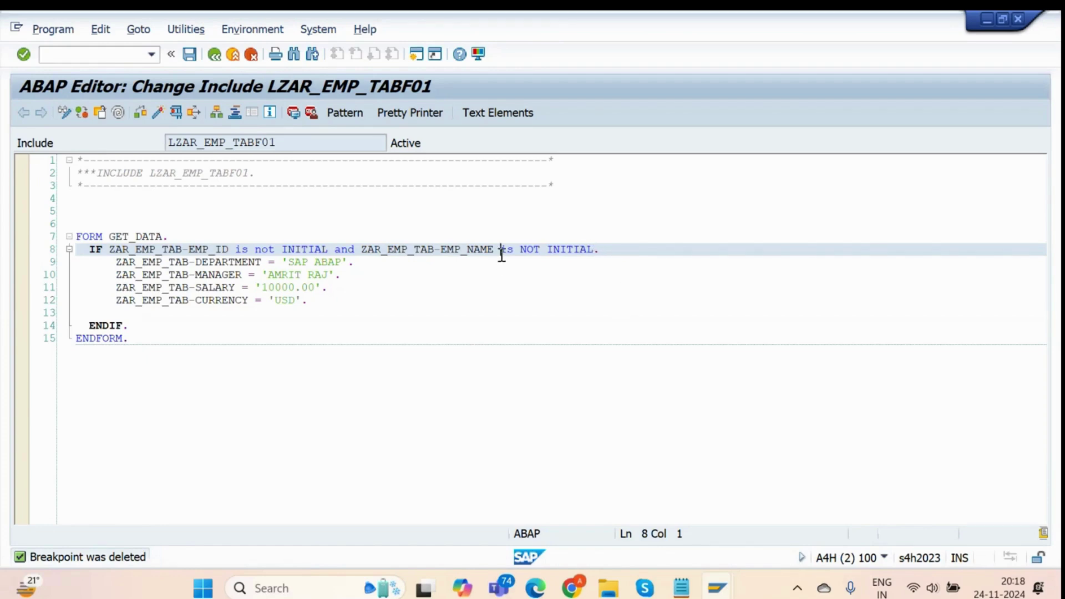
drag(502, 254, 606, 255)
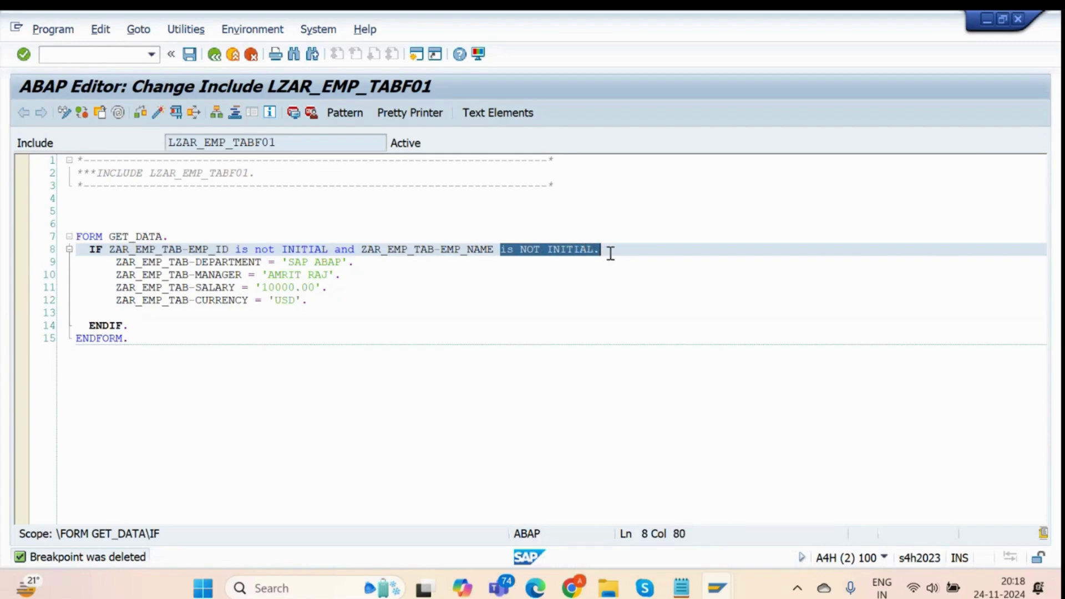
click(608, 250)
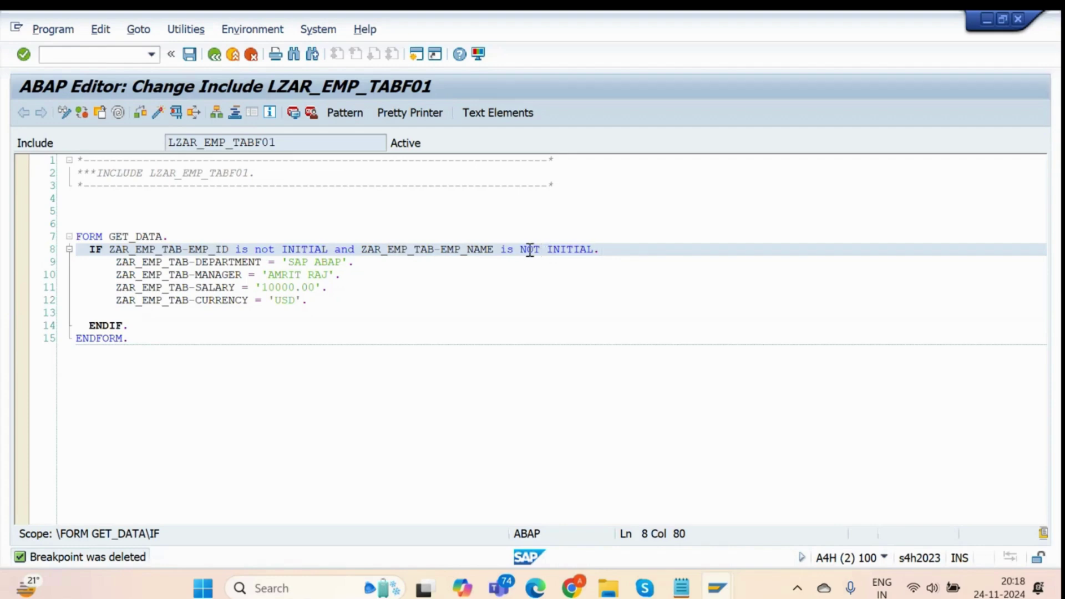
key(alt+Tab)
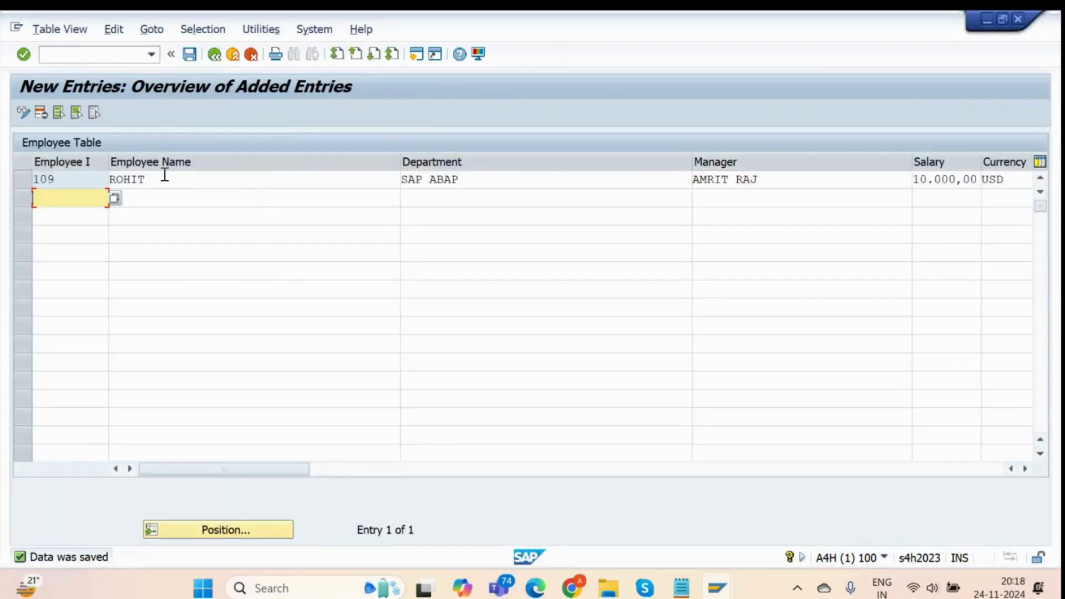
Delete employee rows 107, 108 and 109, save the table, and return to the TMG Events notes.
click(214, 55)
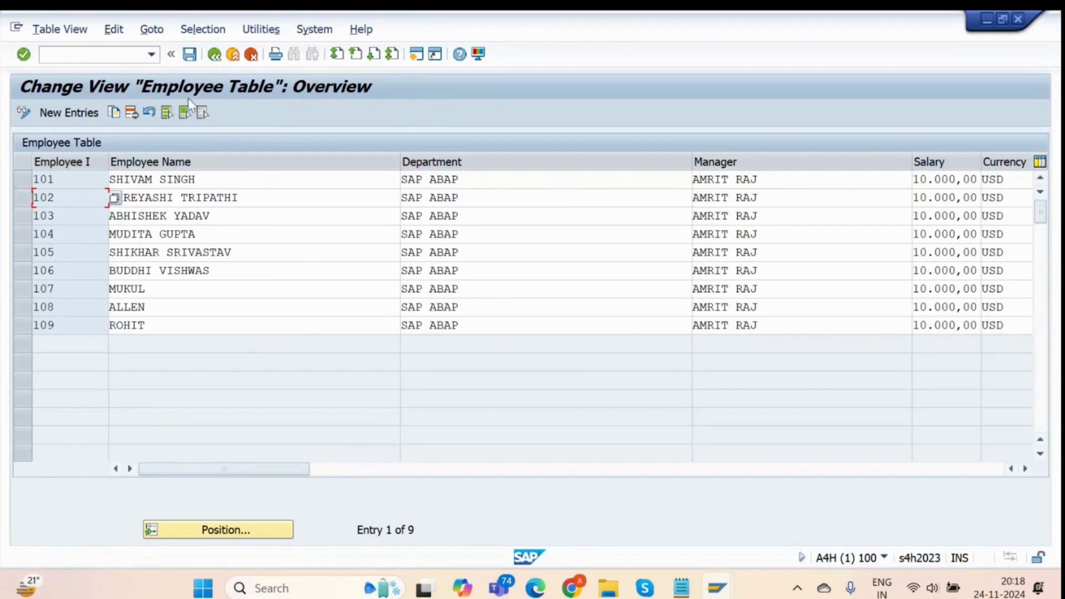
click(216, 55)
click(216, 337)
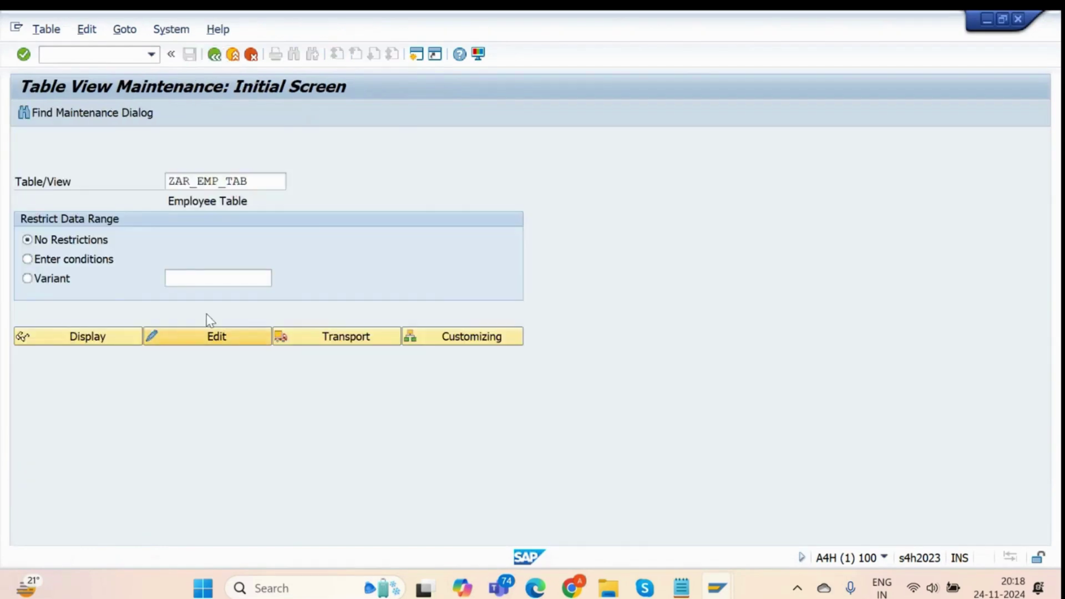
click(19, 323)
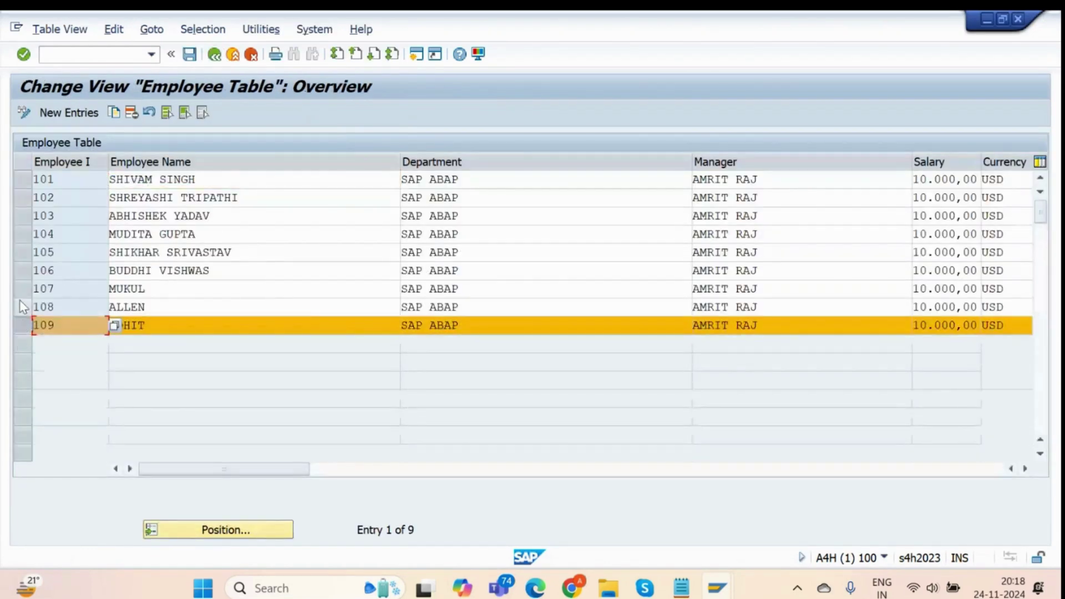
click(20, 301)
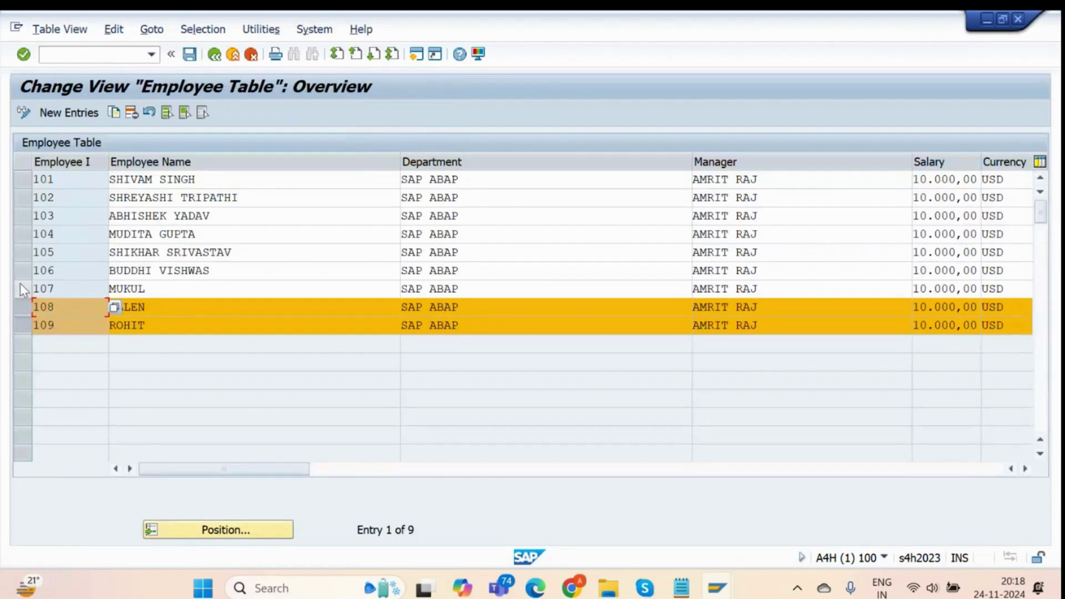
click(20, 288)
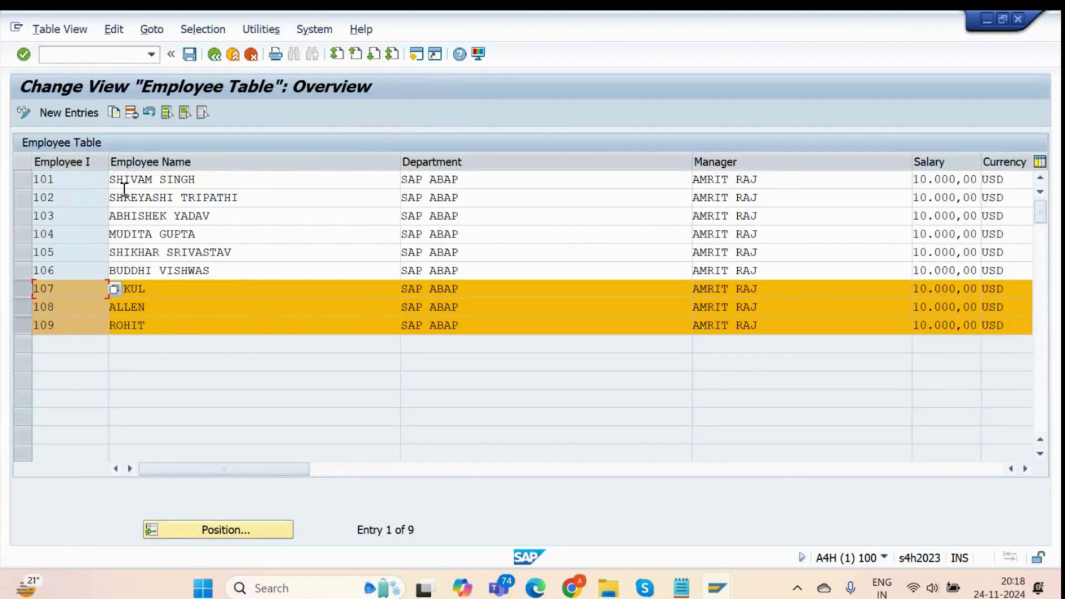
click(133, 113)
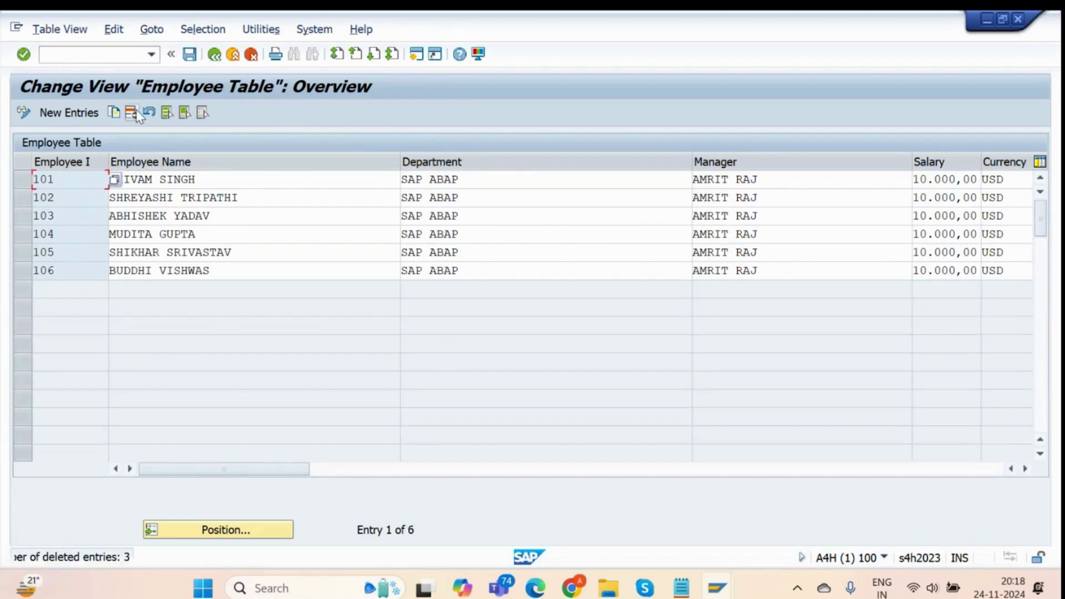
key(ctrl+s)
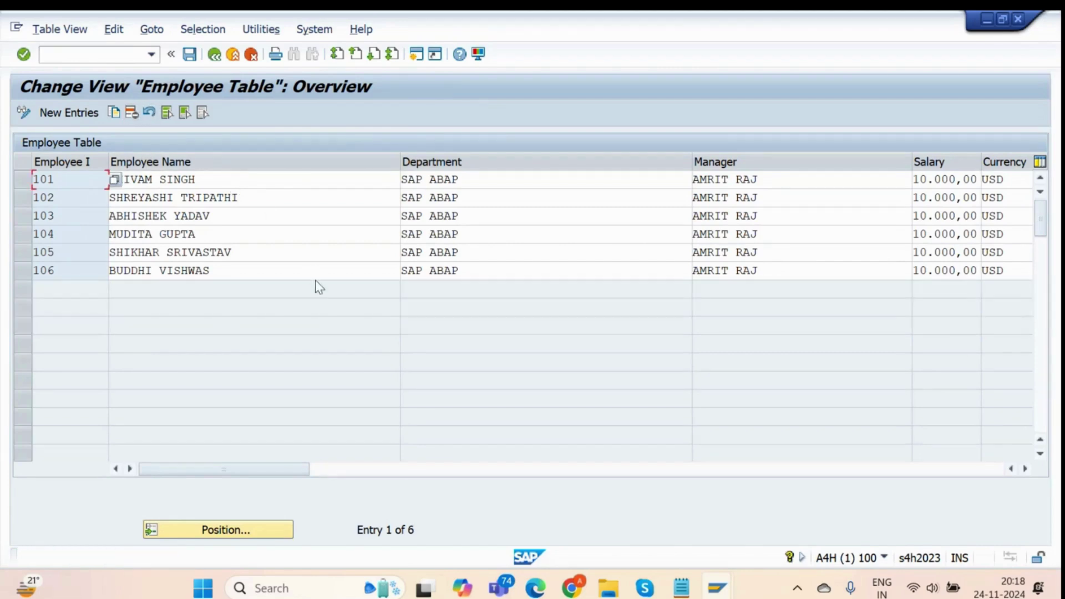
click(215, 54)
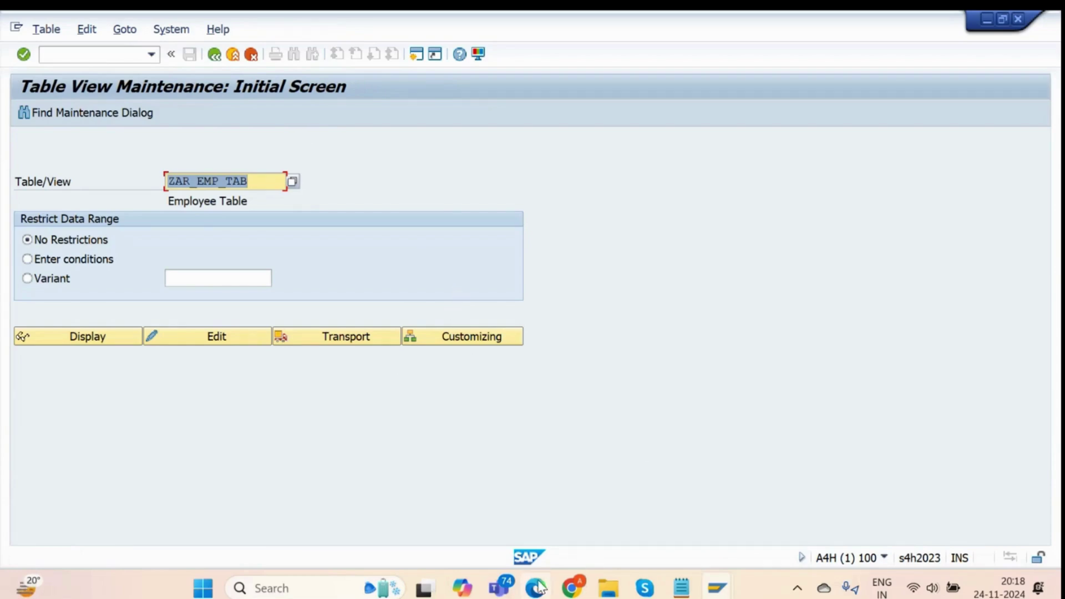
click(681, 588)
click(150, 335)
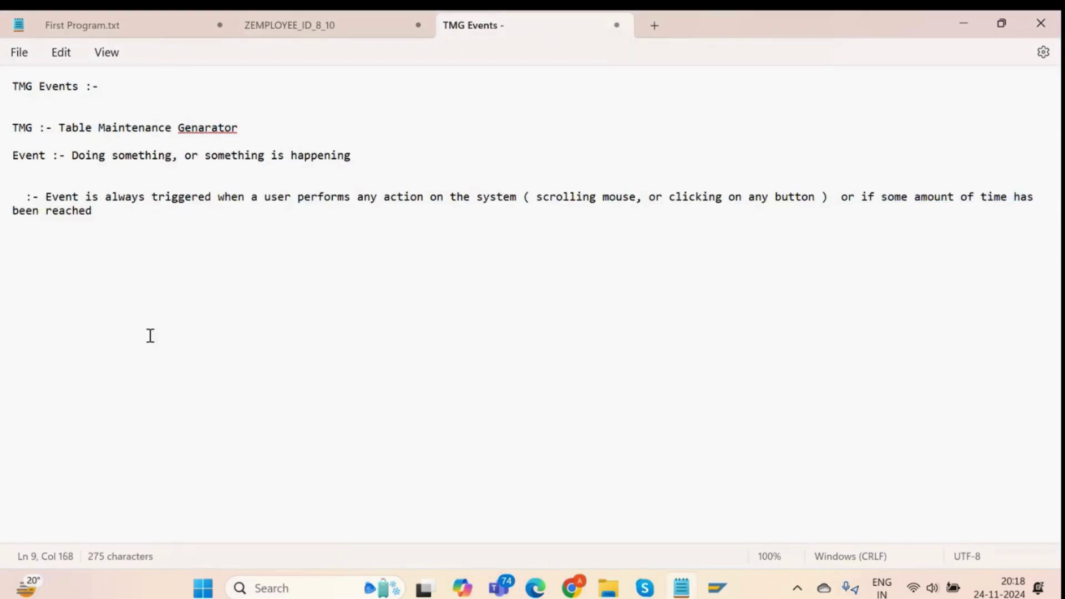
Append a dashed divider and a '- Creating Our Transaction Codes' heading to the notes.
key(Return)
key(Return)
key(Return)
text(-)
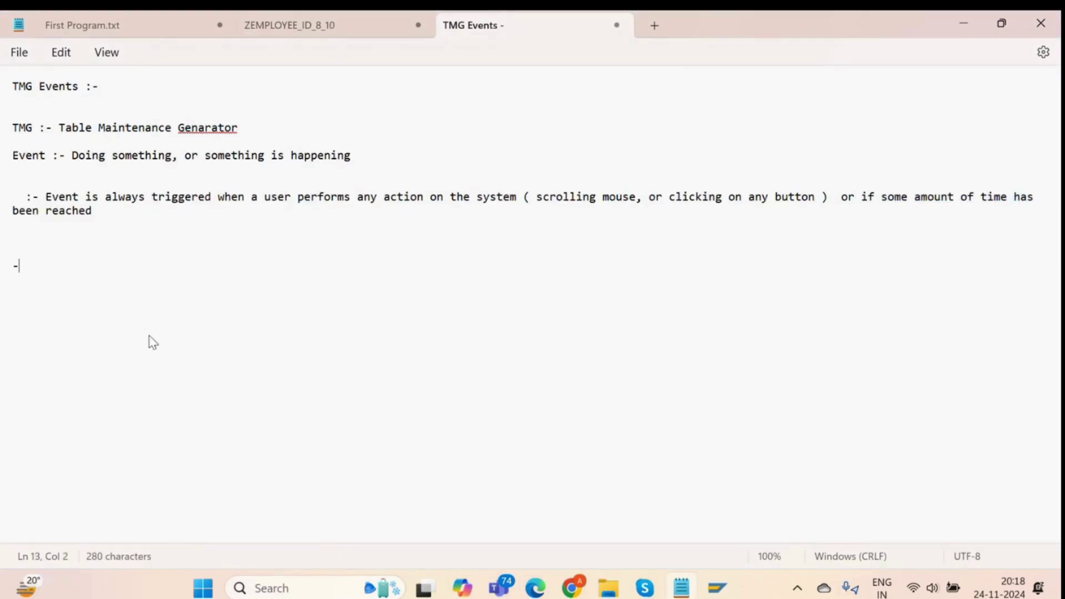
text(----------------------------------------------------------)
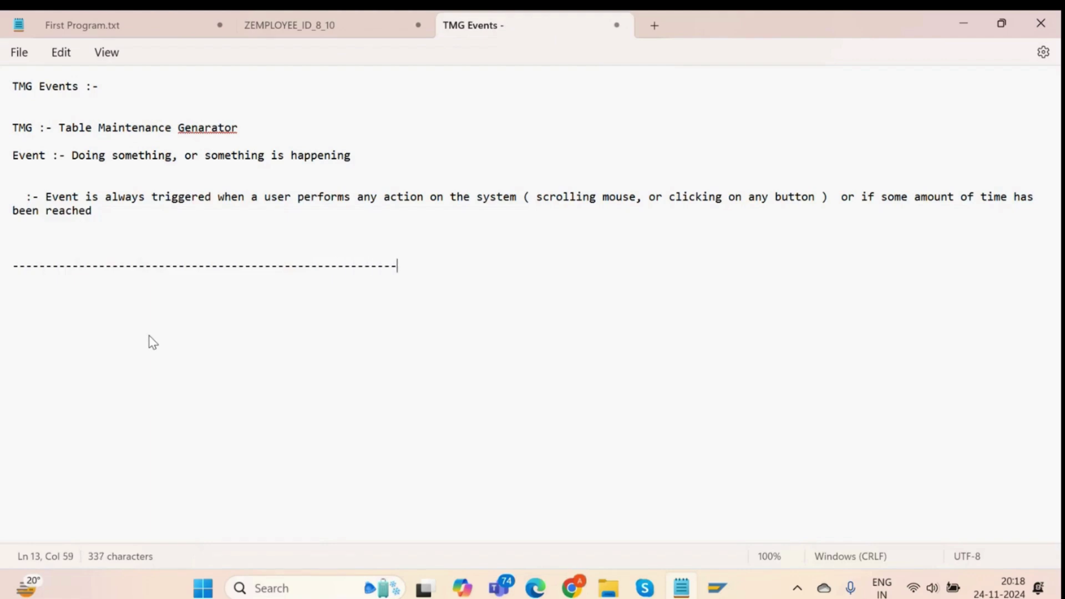
text(----------------------------------------------------------------)
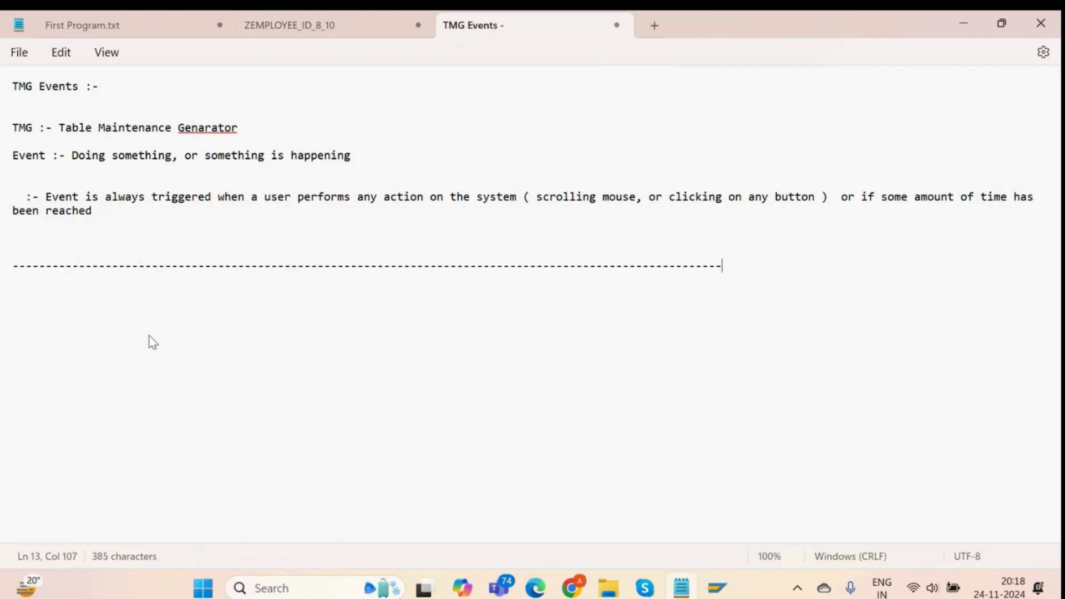
text(-----------------------------------)
key(Return)
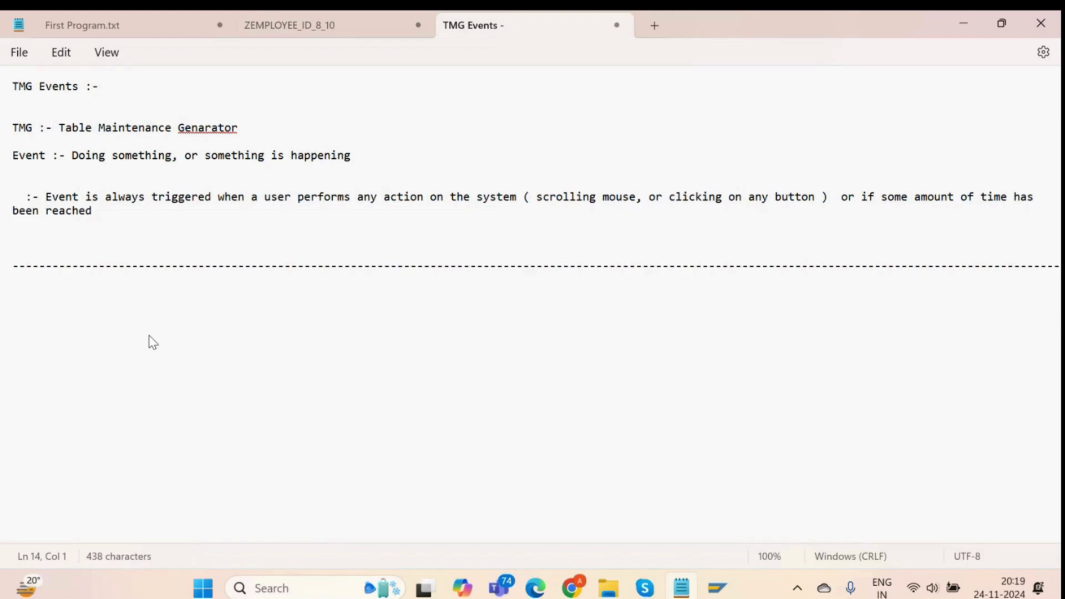
text(- Creating Our T)
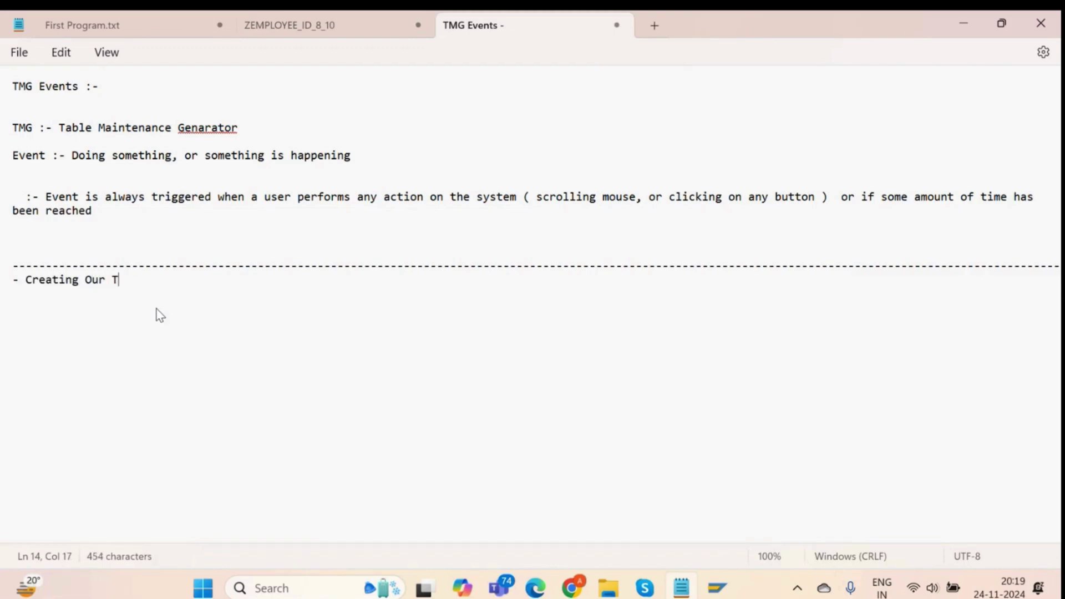
text(ransaction )
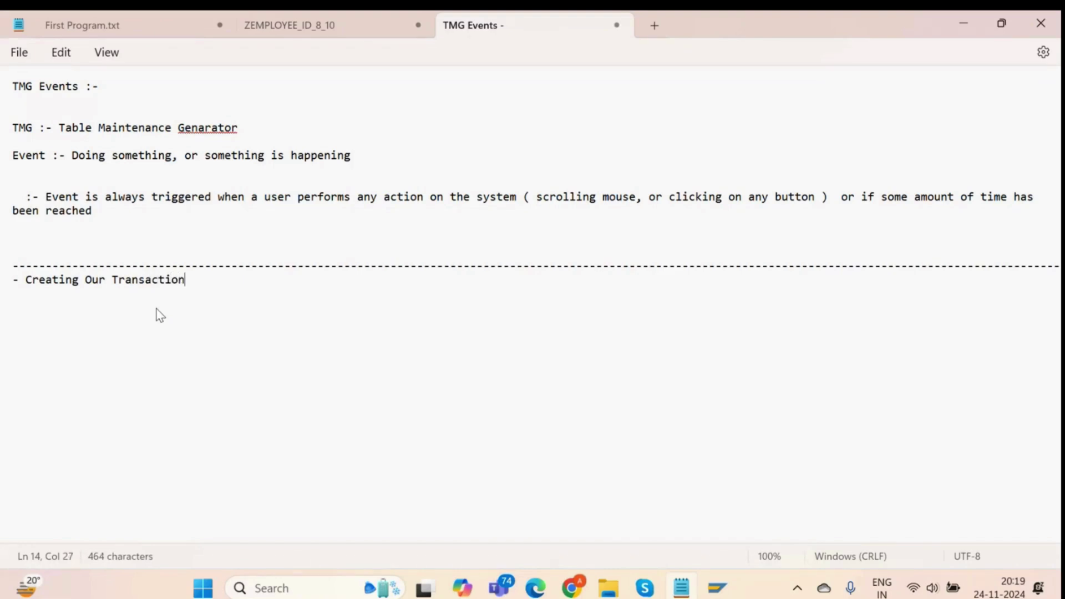
text(Codes)
key(alt+Tab)
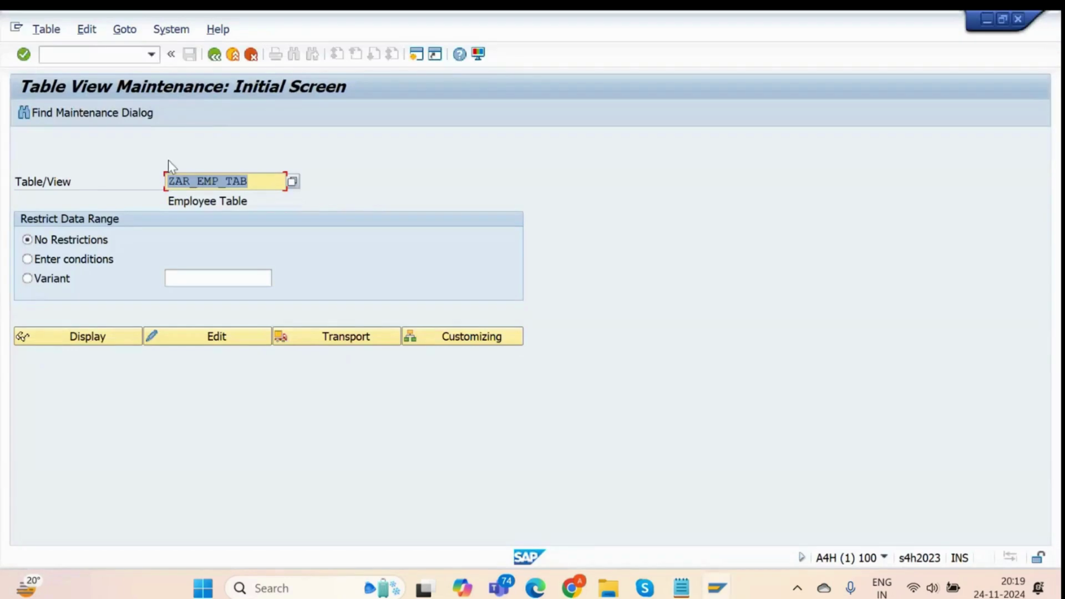
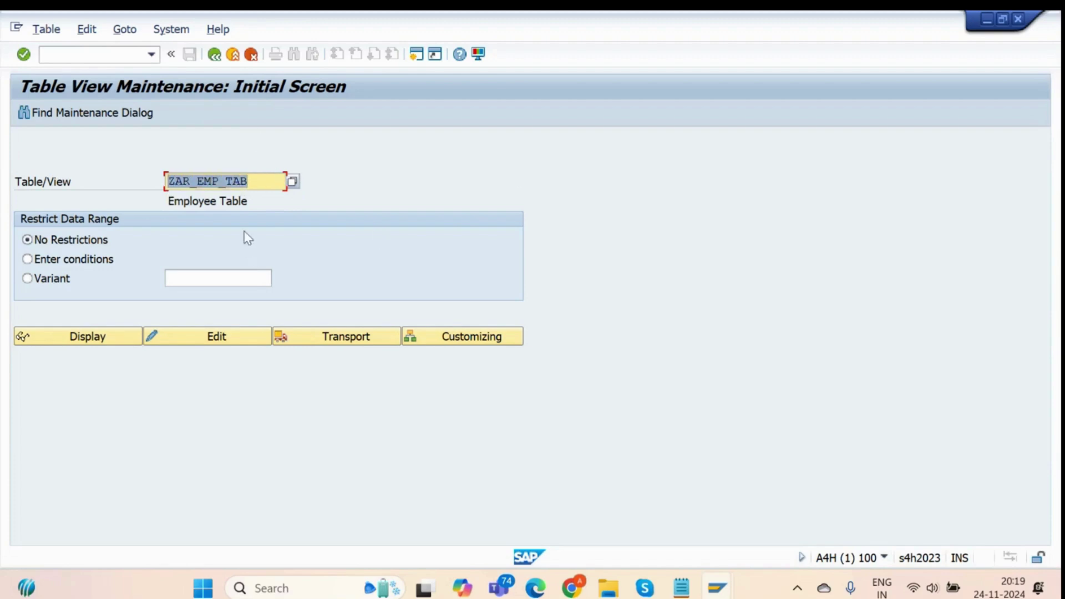
Check the end of the 'Creating Our Transaction Codes' heading in the TMG Events notes.
key(alt+Tab)
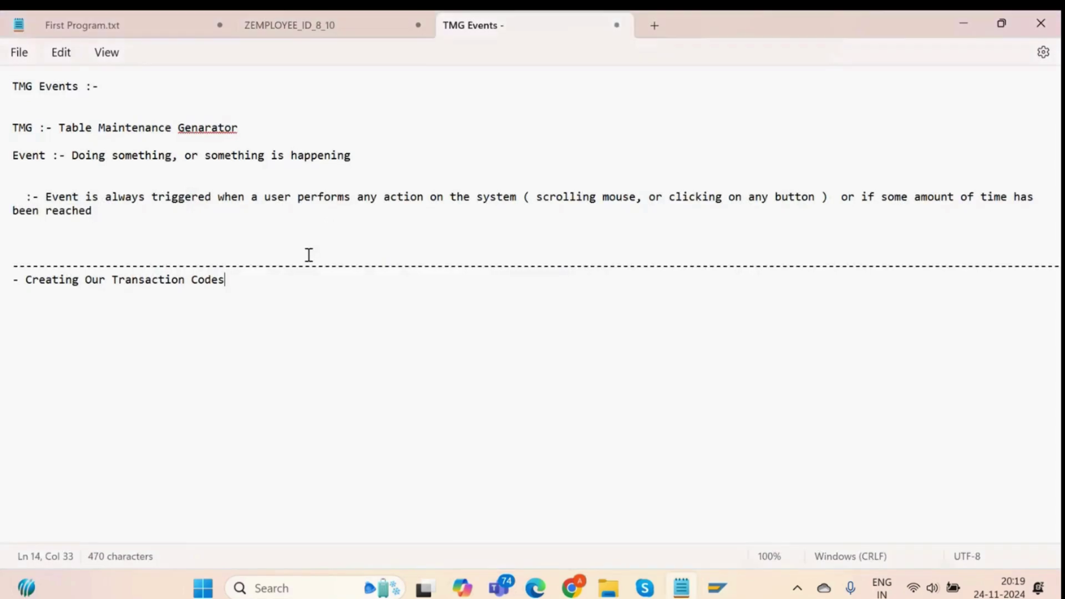
drag(249, 279, 53, 288)
click(110, 298)
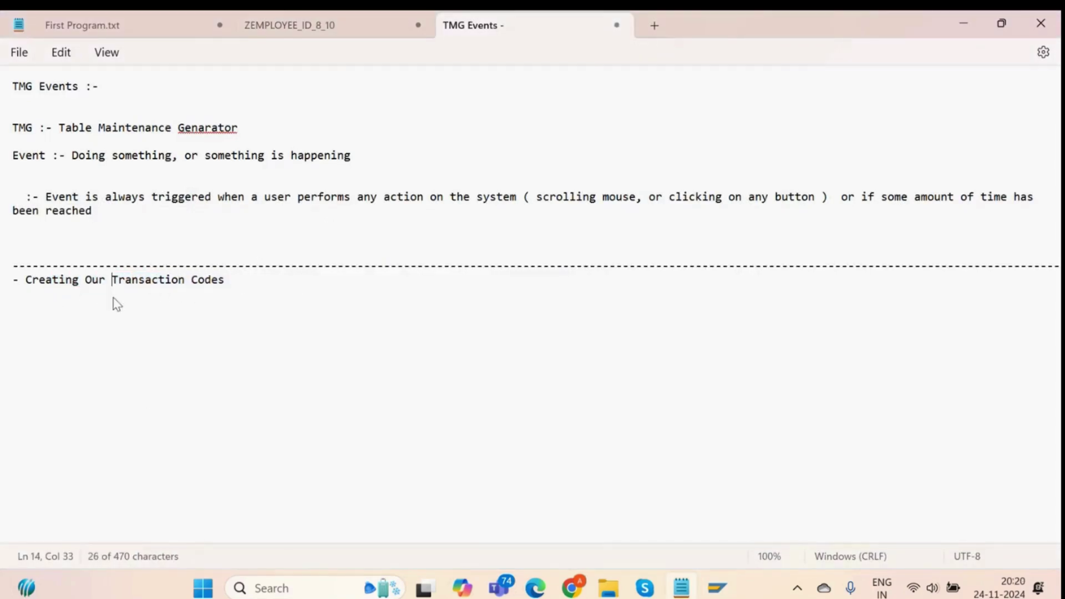
Display the ZAR_EMP_TAB entries, look over row 104's department, and go back.
key(alt+Tab)
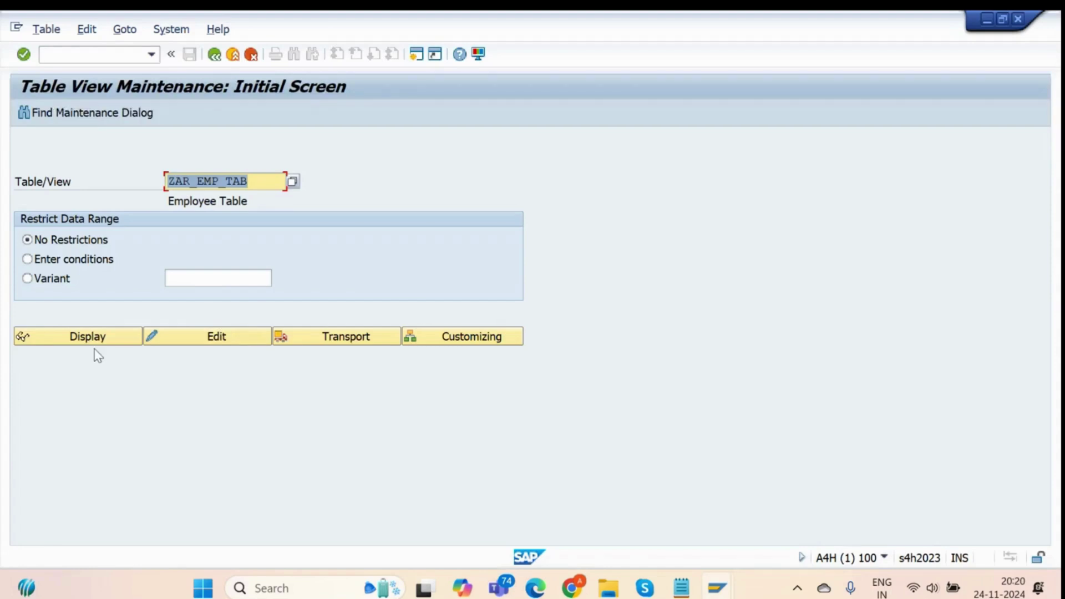
click(101, 335)
drag(497, 229, 264, 235)
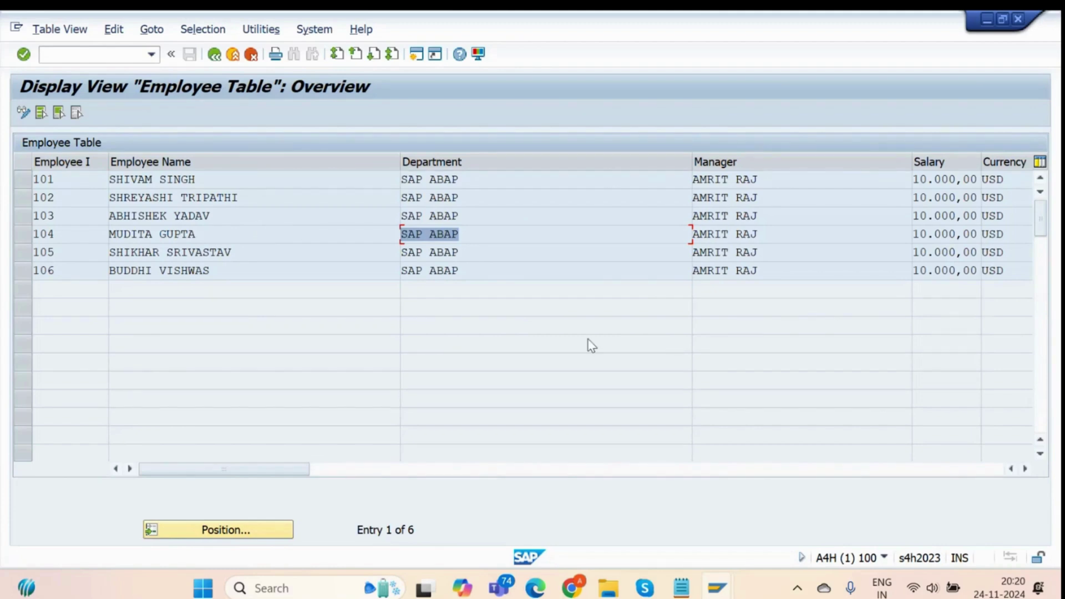
click(217, 59)
Empty the Table/View field and return to the TMG Events notes.
drag(268, 180, 156, 193)
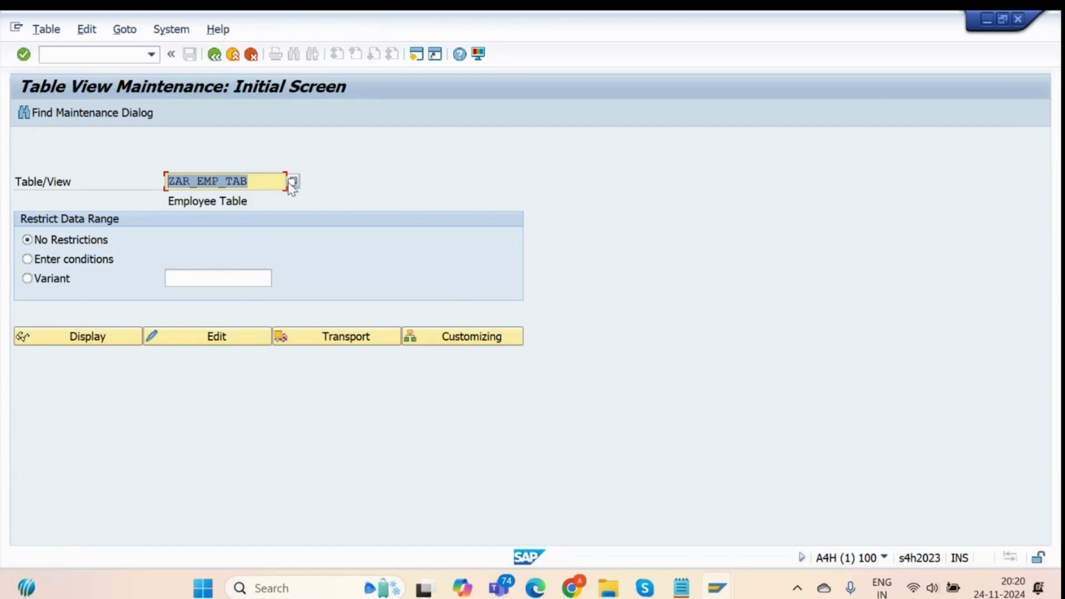
key(Delete)
key(Down)
key(Down)
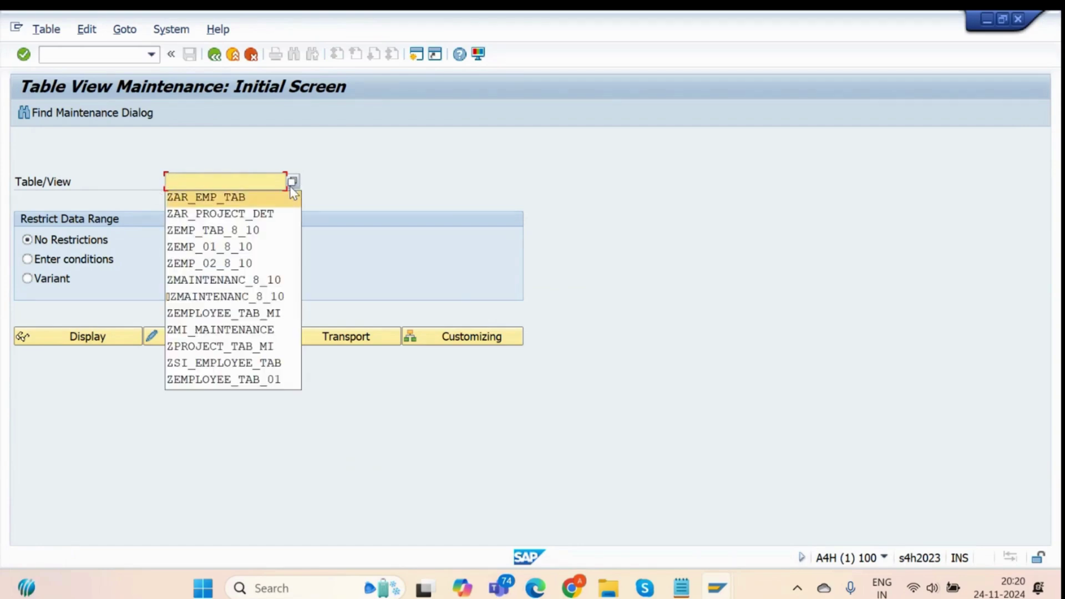
key(Return)
key(BackSpace)
key(BackSpace)
key(BackSpace)
key(BackSpace)
key(BackSpace)
key(BackSpace)
key(BackSpace)
key(BackSpace)
key(BackSpace)
key(BackSpace)
key(BackSpace)
key(BackSpace)
key(BackSpace)
key(BackSpace)
key(BackSpace)
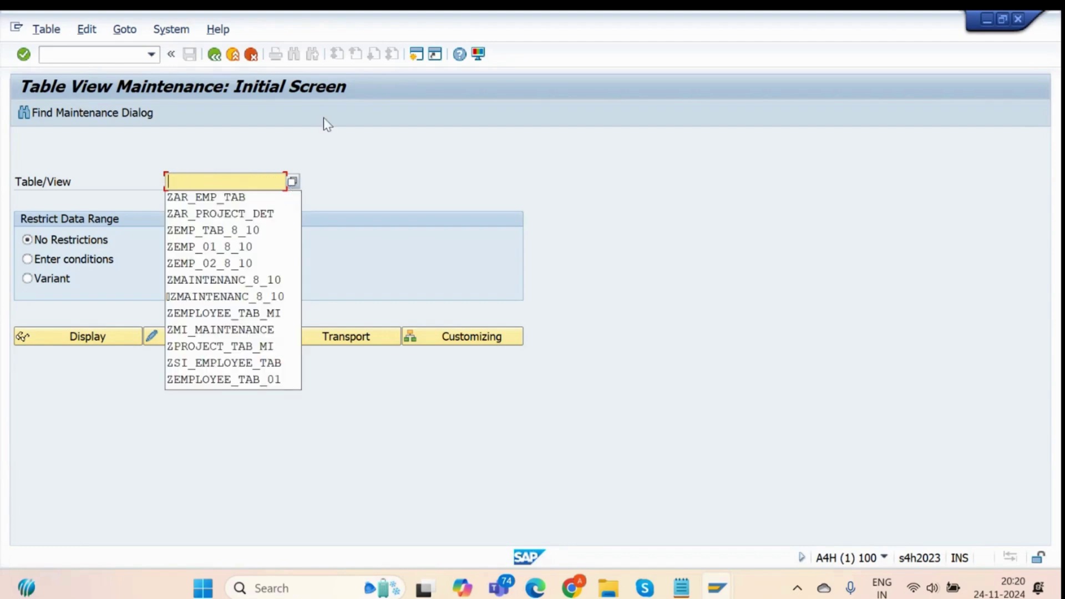
key(Escape)
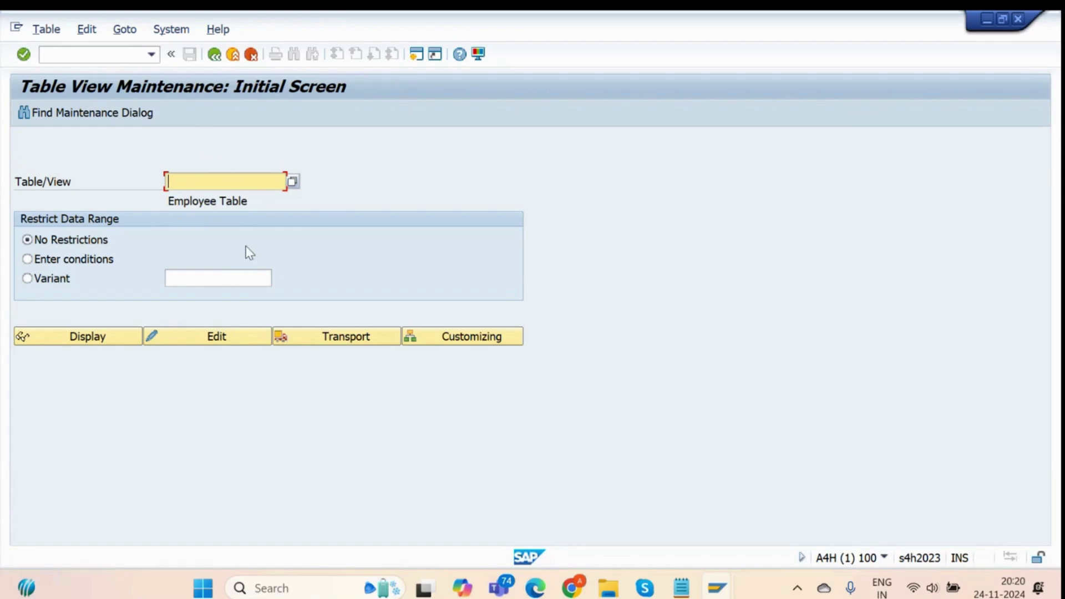
key(alt+Tab)
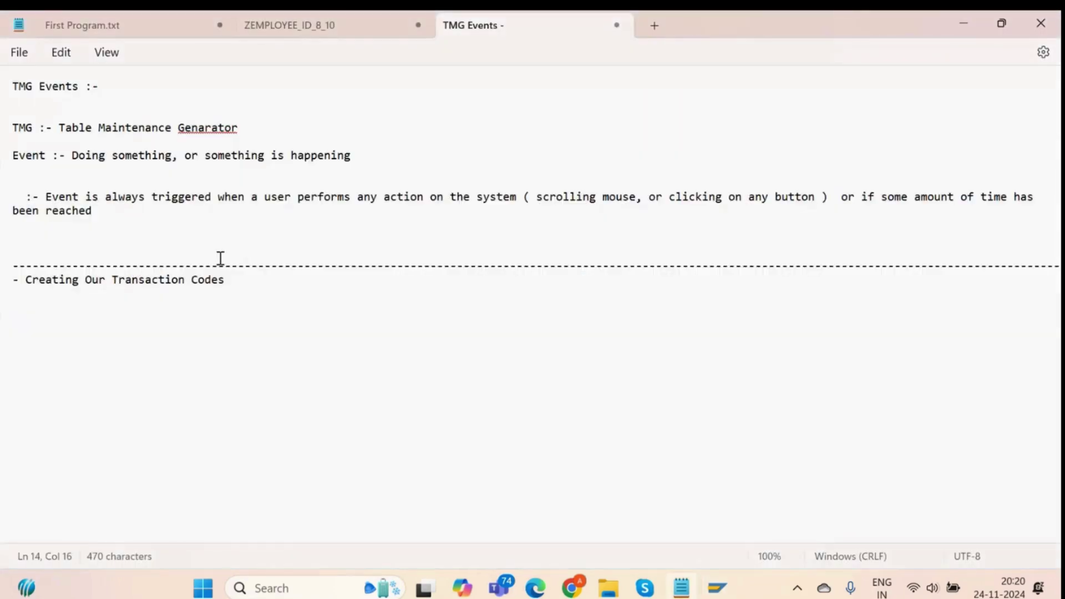
Add the question 'Q. From where do we create transaction codes ?' under the heading.
click(250, 281)
key(Return)
key(Return)
key(BackSpace)
text(Q. Form)
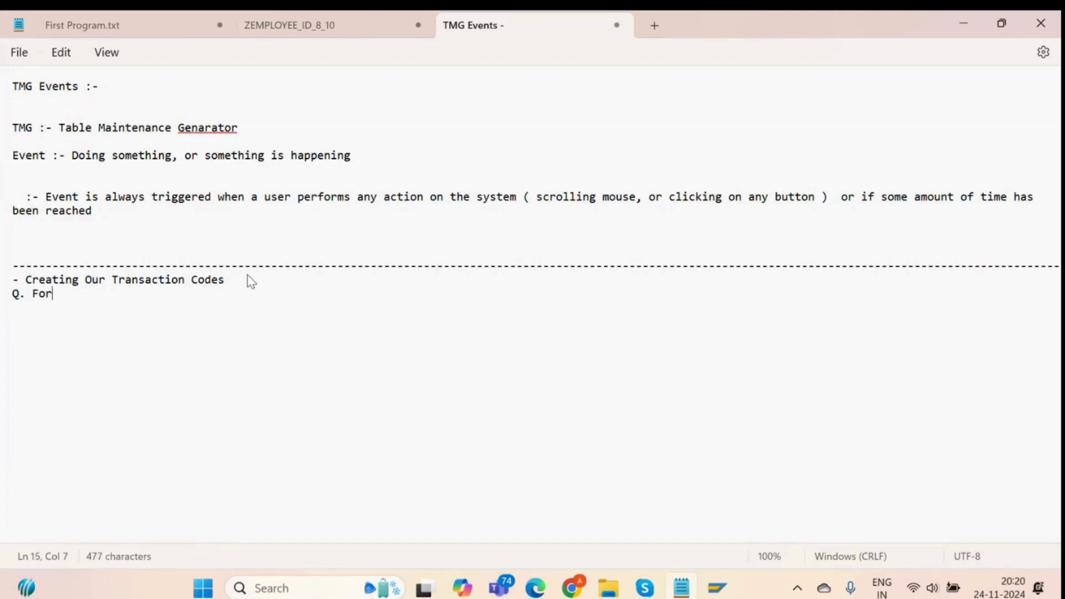
key(BackSpace)
key(BackSpace)
key(BackSpace)
text(ro)
key(BackSpace)
text(om where )
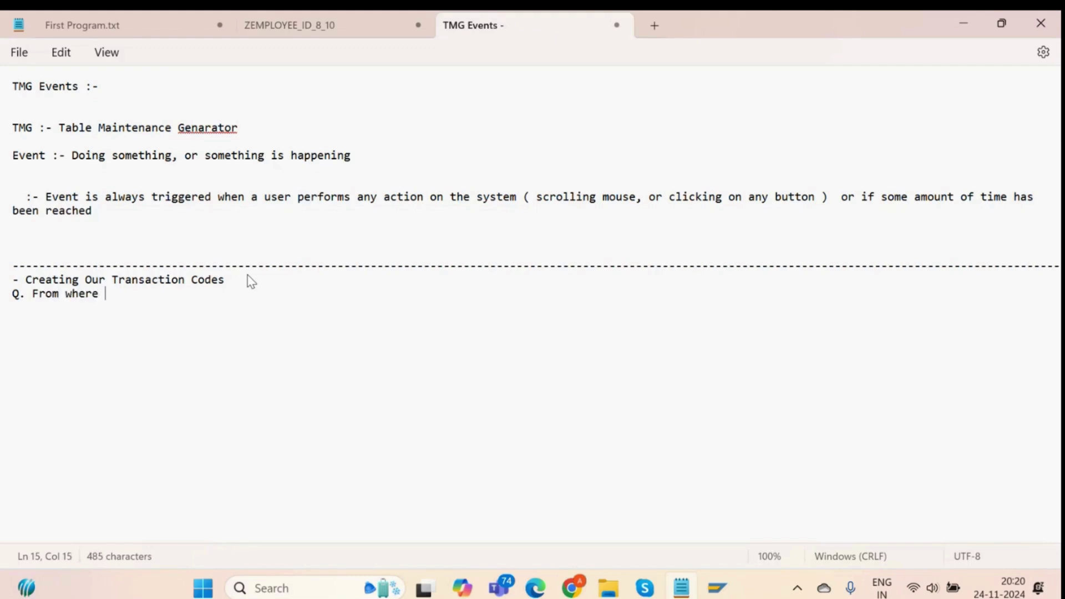
text(do we create )
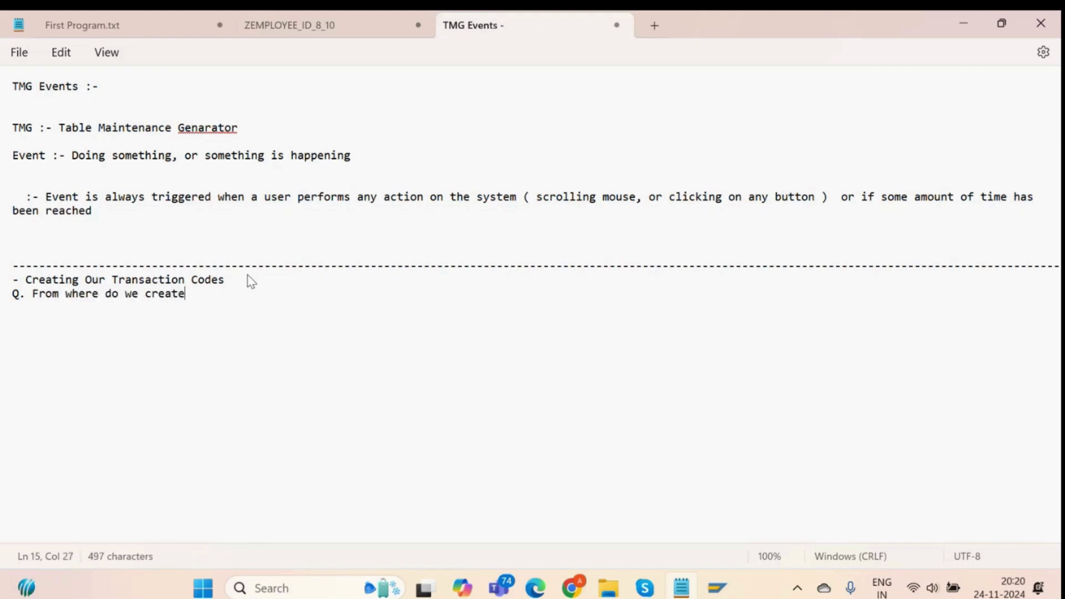
text(transaction codes ?)
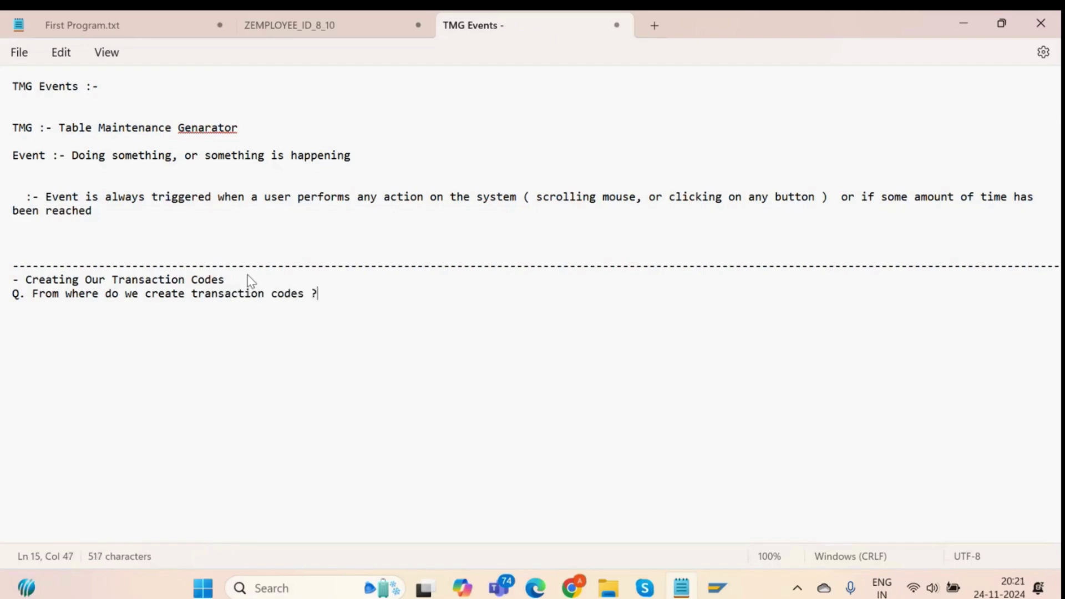
Answer it with an indented line naming SE93 for maintaining transactions, then return to SAP.
key(Return)
text(-)
drag(192, 296, 324, 294)
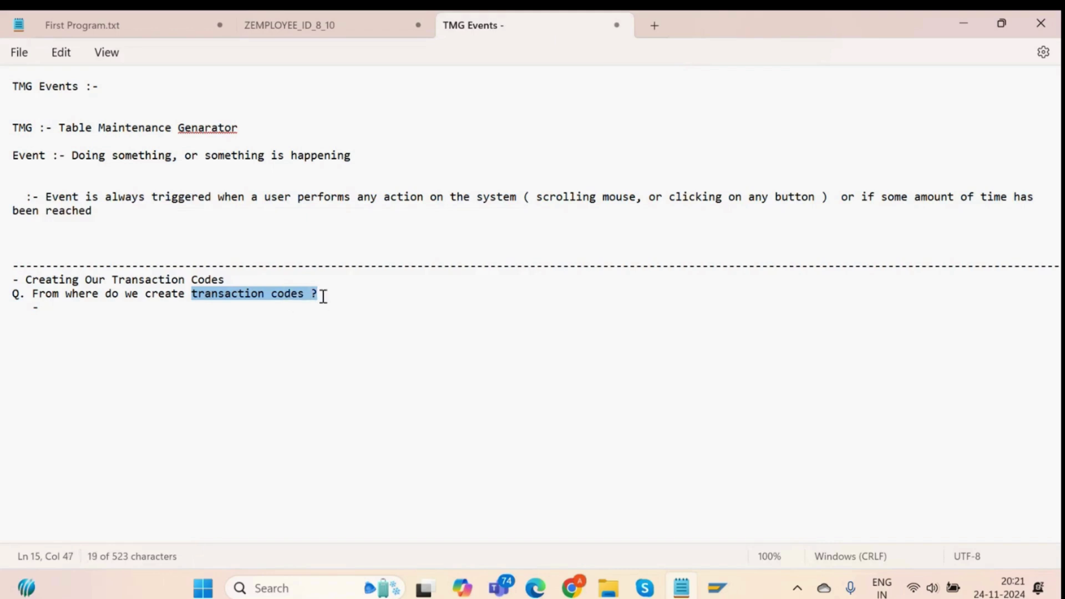
click(456, 274)
key(shift+Right)
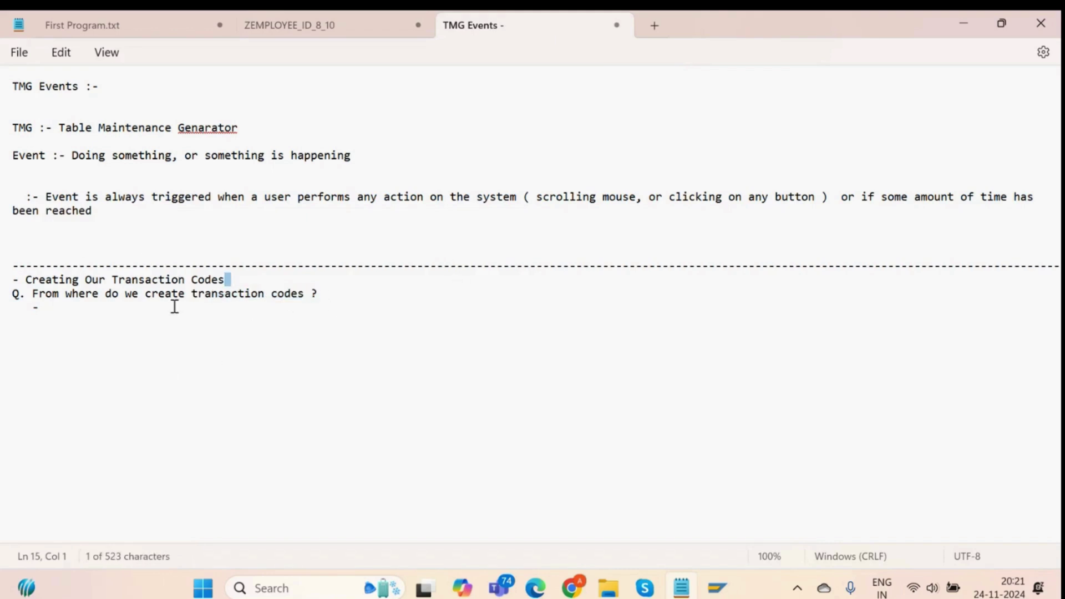
click(174, 306)
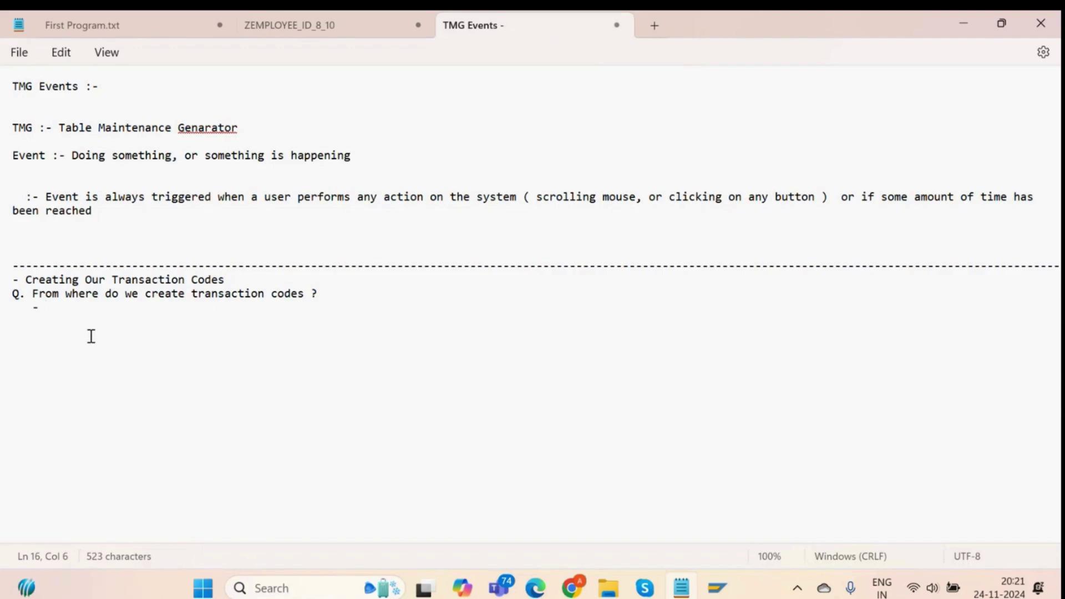
text(SE93 which is )
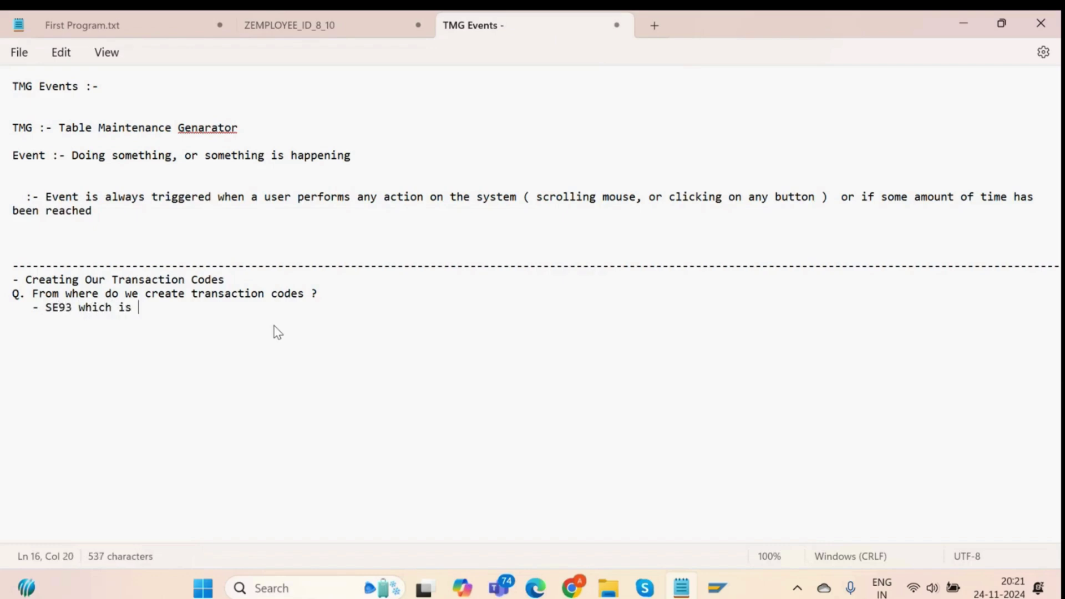
text(used to mmaintain)
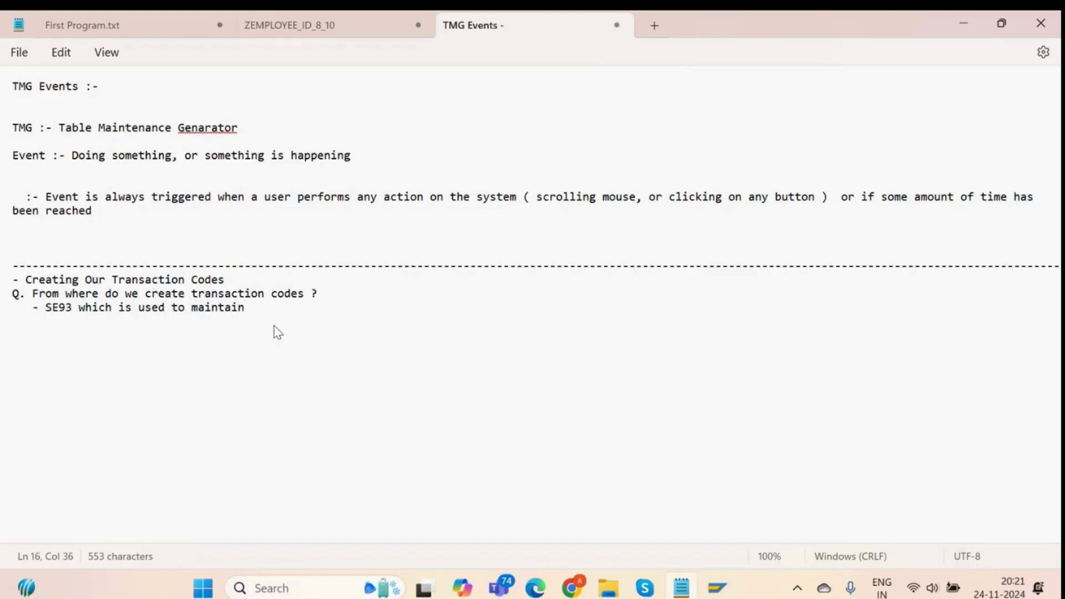
text(ing transaction)
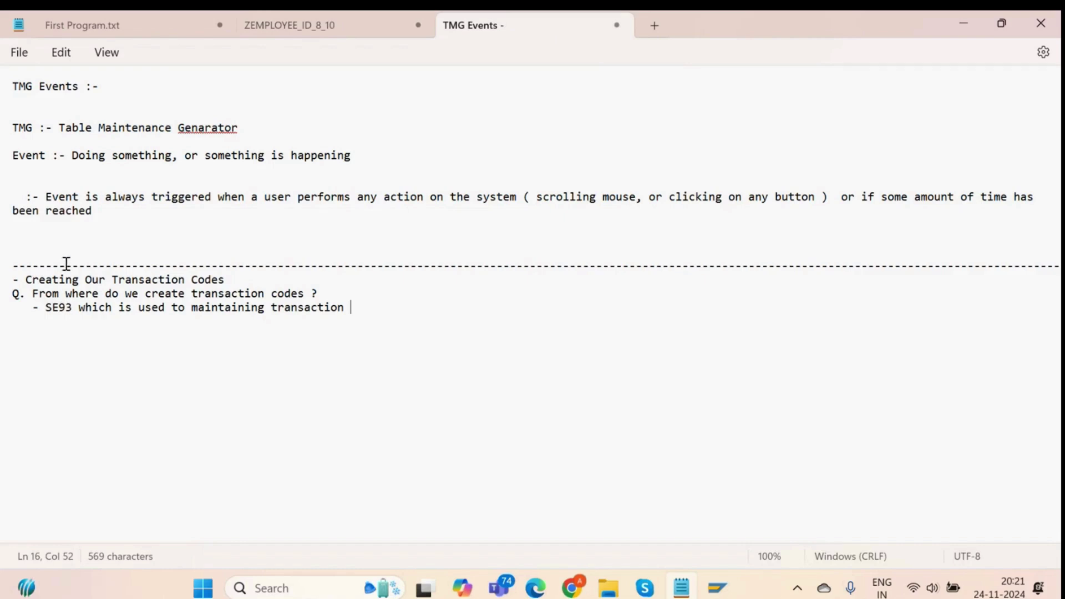
key(alt+Tab)
Display transaction SE11 in SE93 and open its program DD_START in the ABAP Editor.
click(87, 56)
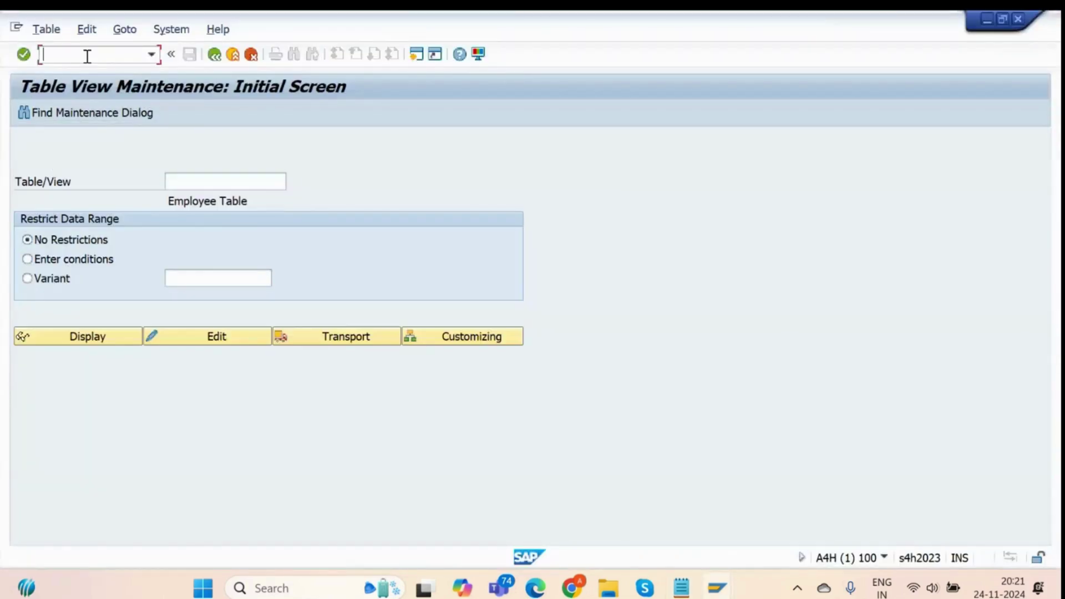
text(/nse93)
key(Return)
text(SE)
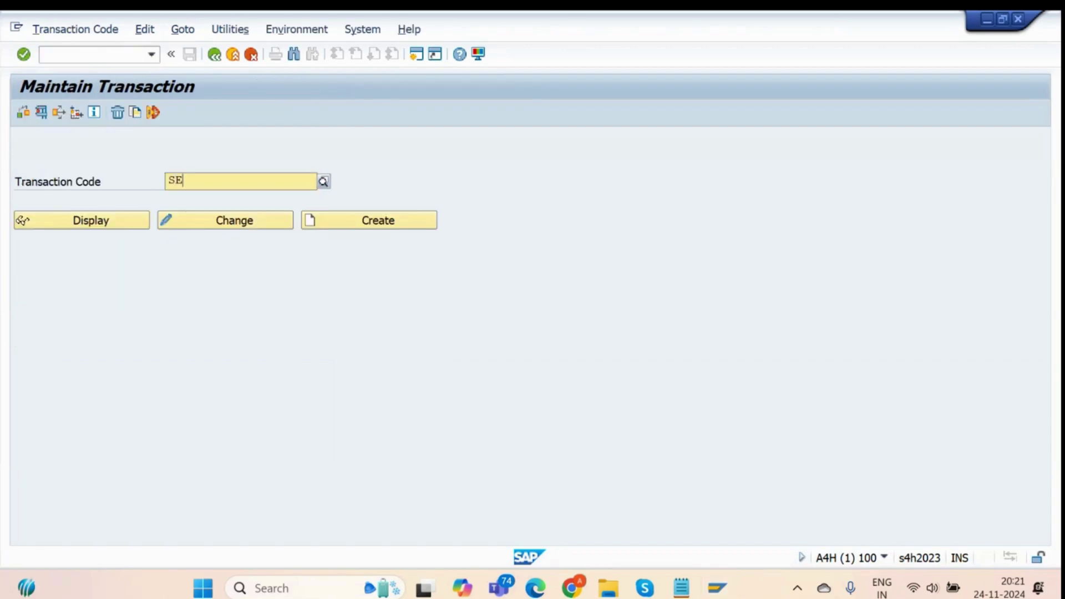
text(11)
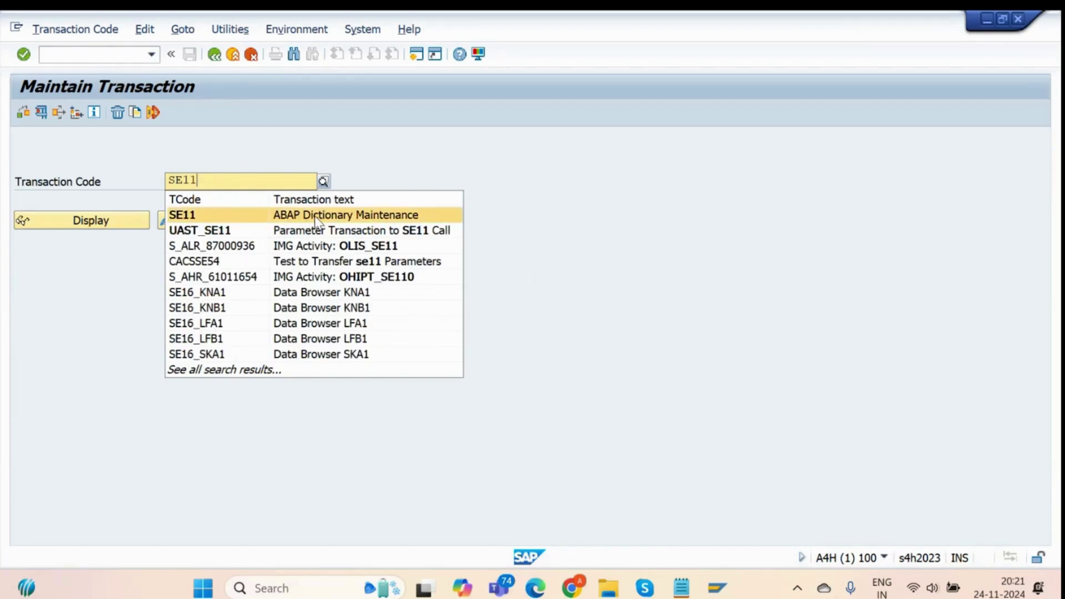
click(420, 169)
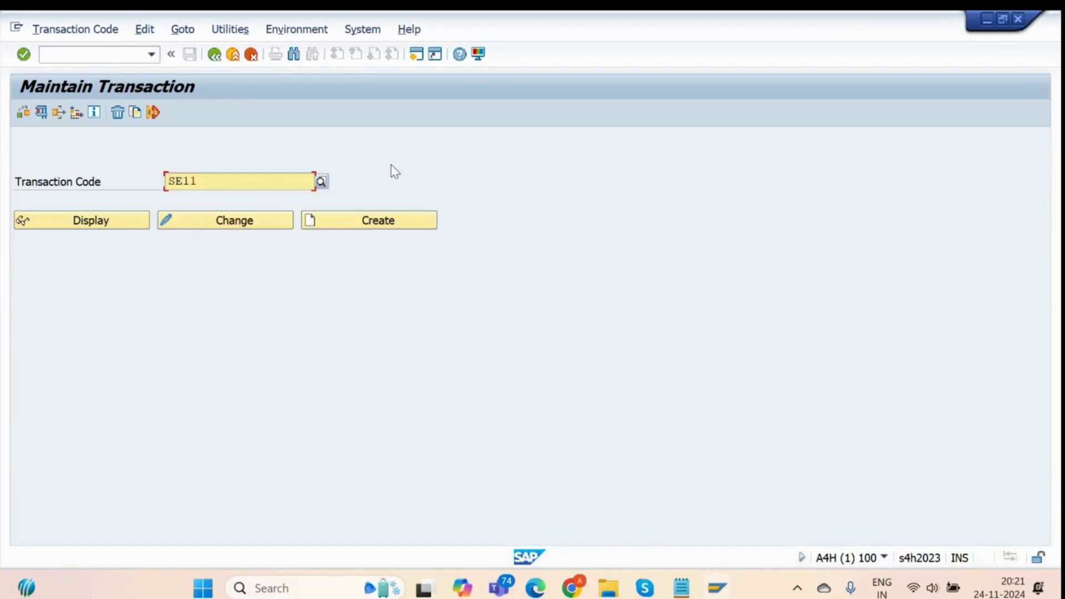
click(69, 222)
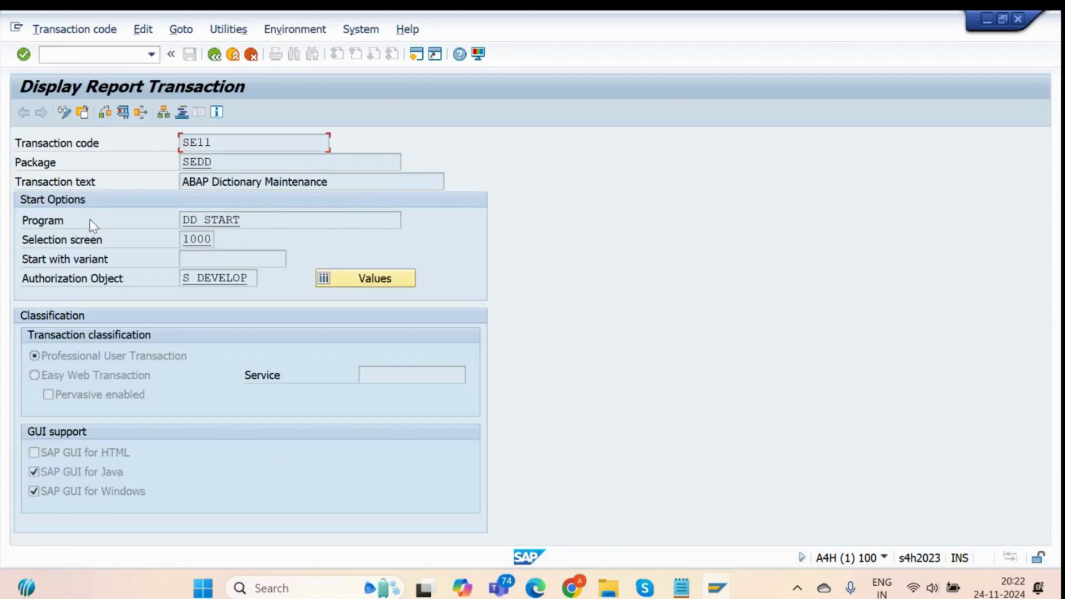
drag(247, 221, 170, 236)
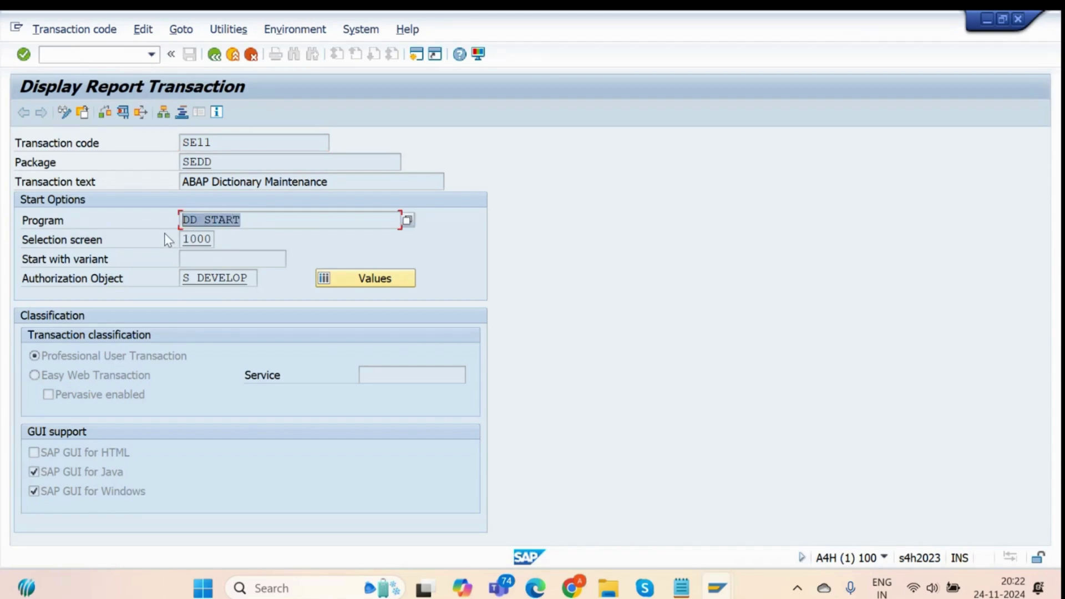
click(269, 222)
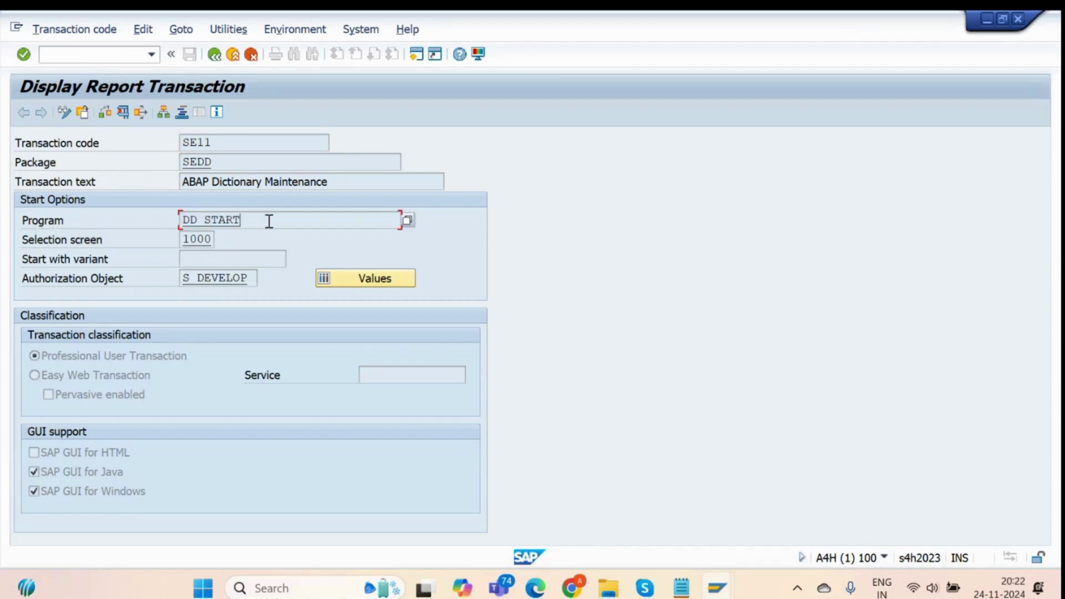
double_click(220, 220)
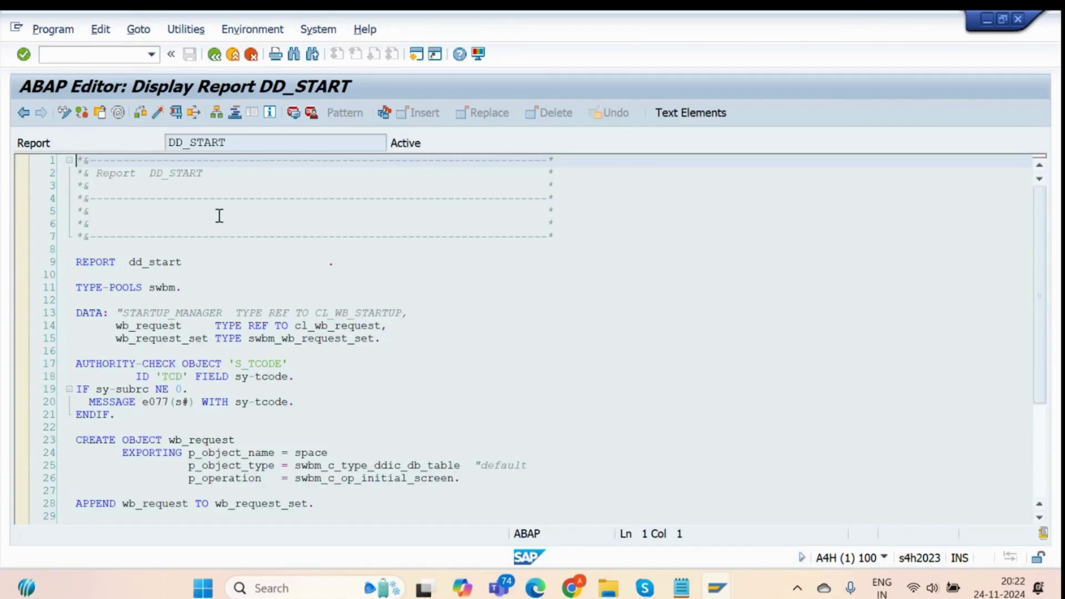
Scroll through DD_START and drill into the WB_MANAGER_START function module source.
scroll(476, 283, down, 13)
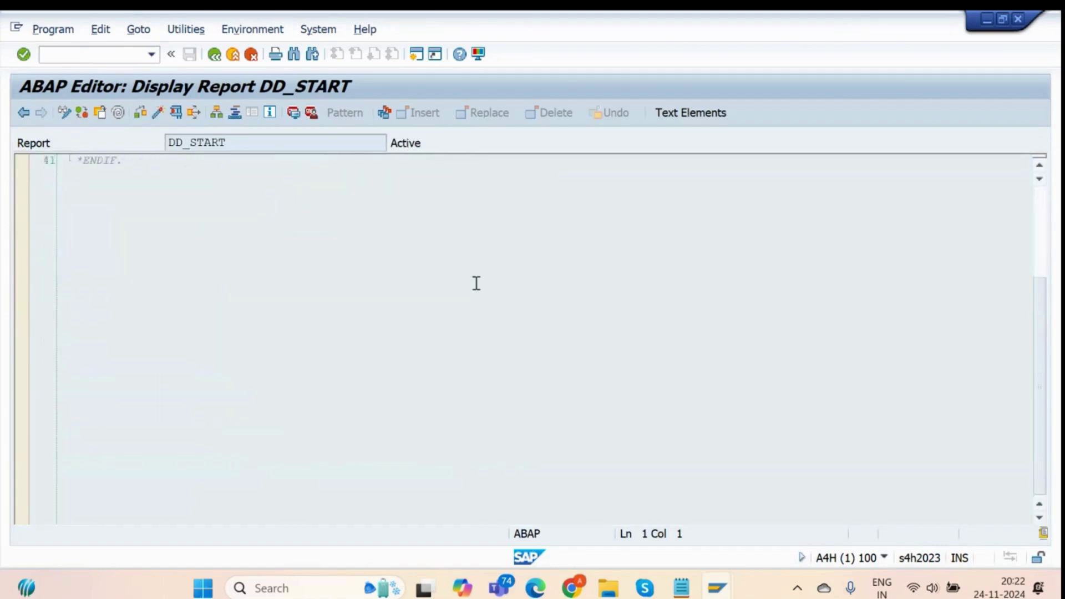
scroll(476, 283, up, 6)
scroll(476, 283, up, 4)
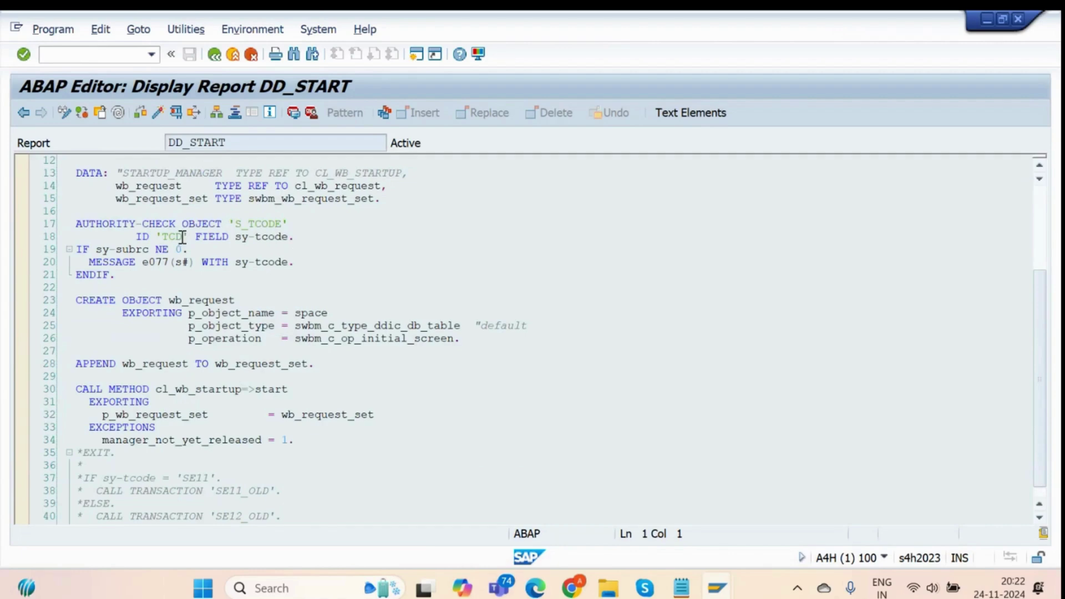
scroll(270, 265, down, 1)
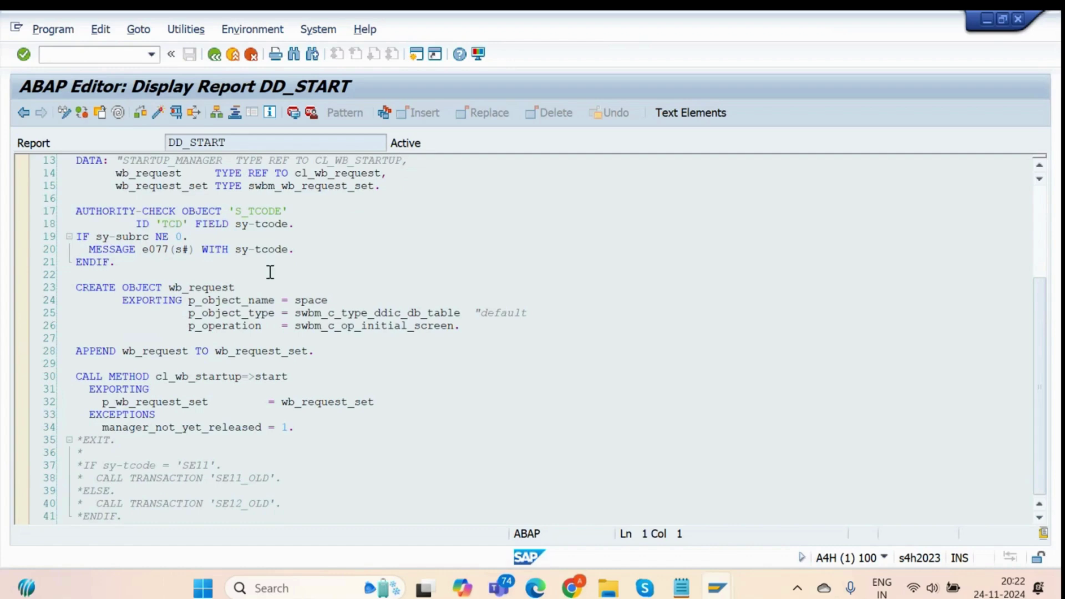
double_click(268, 377)
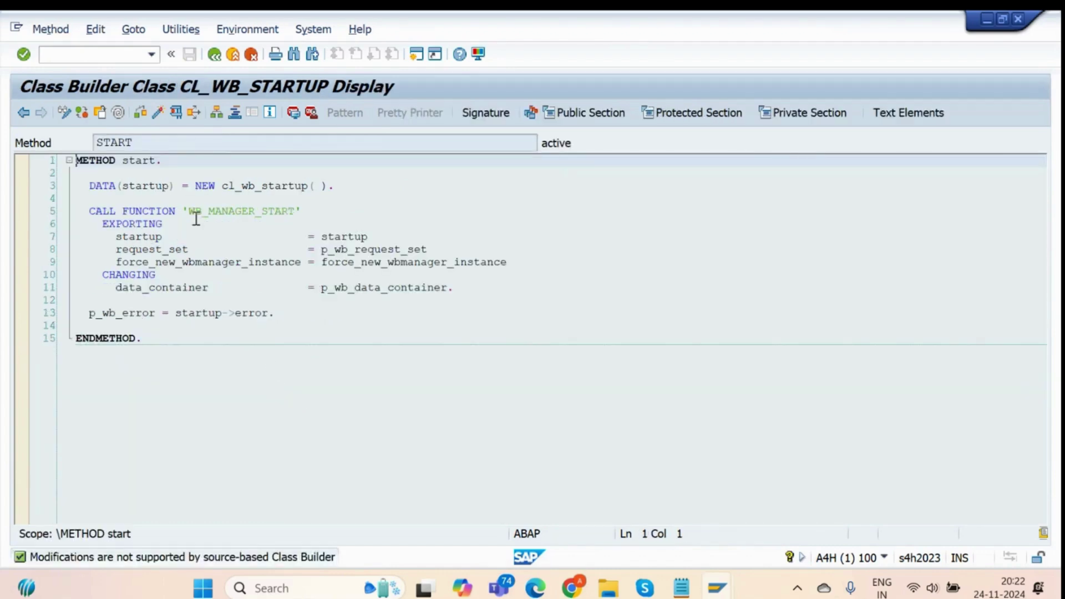
double_click(238, 212)
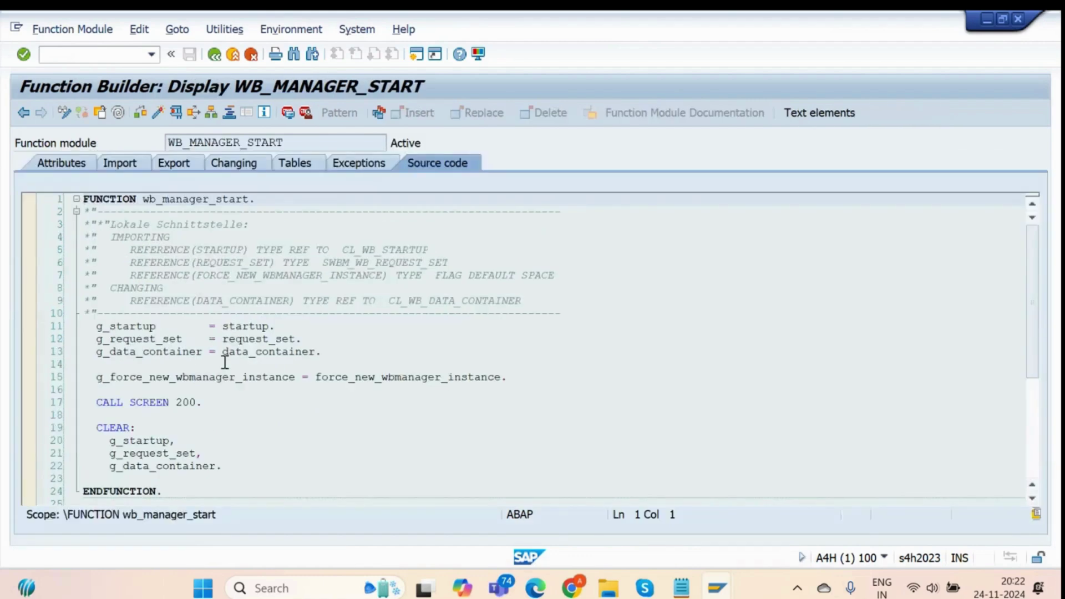
Browse WB_MANAGER_START, then go back three screens to the SE11 report transaction details.
scroll(225, 363, down, 7)
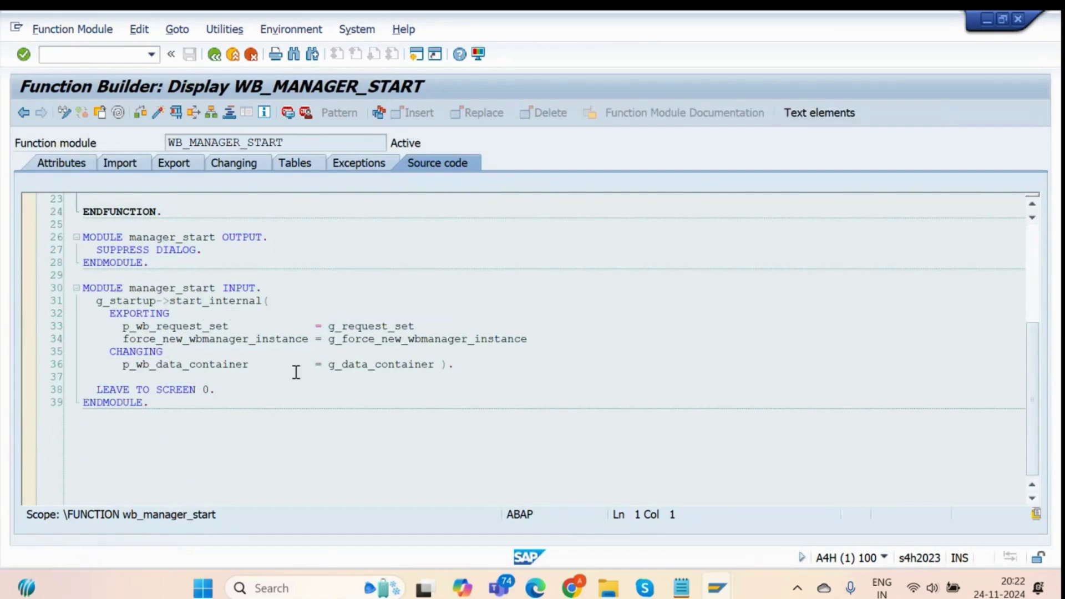
scroll(185, 345, up, 3)
scroll(184, 345, up, 5)
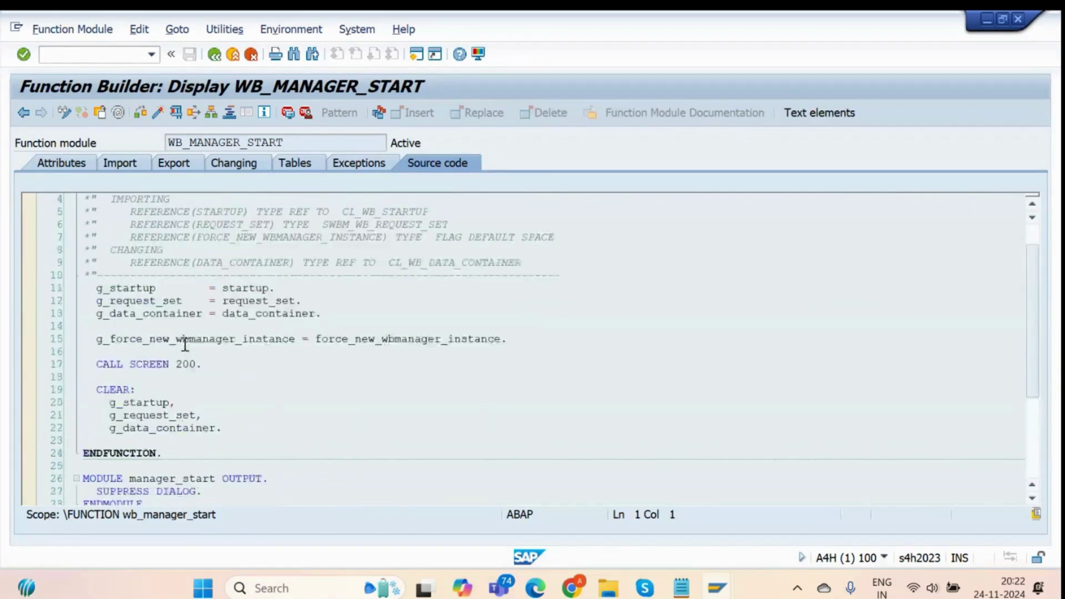
click(215, 53)
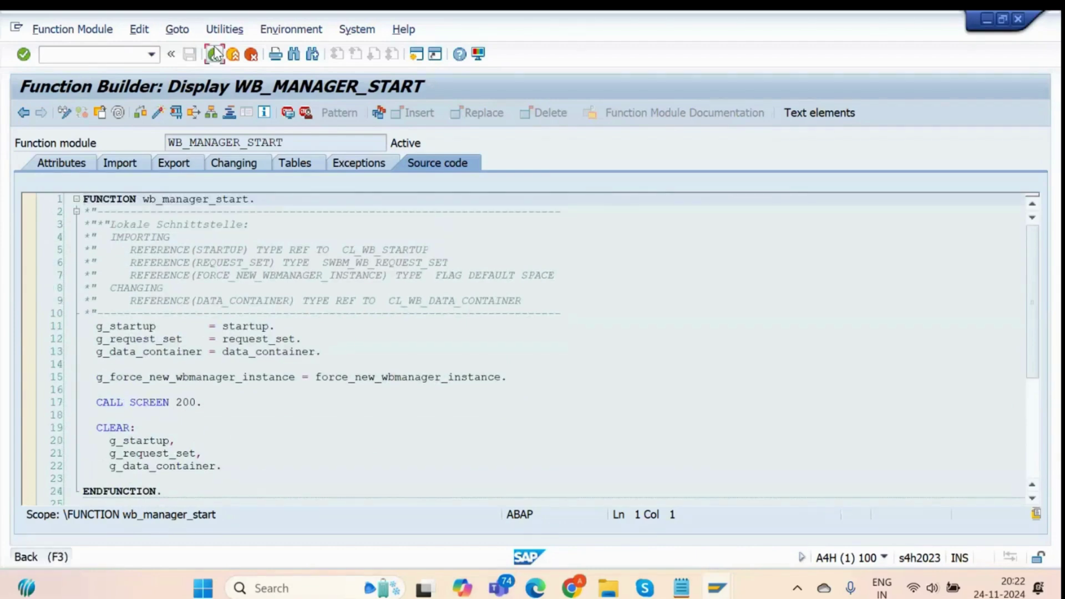
click(215, 53)
click(215, 53)
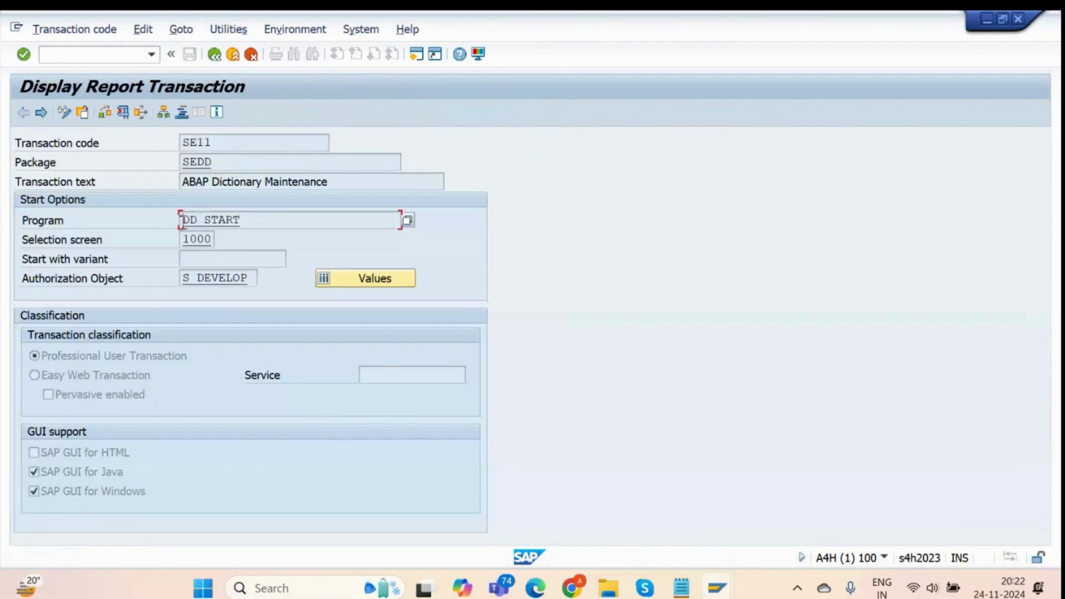
drag(245, 220, 137, 221)
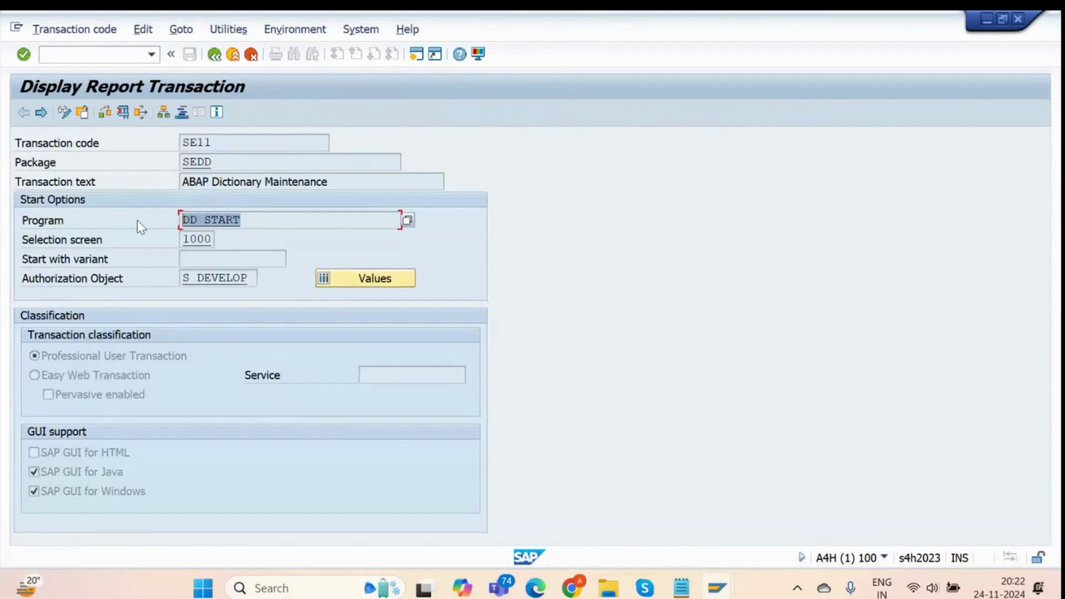
drag(226, 138, 175, 146)
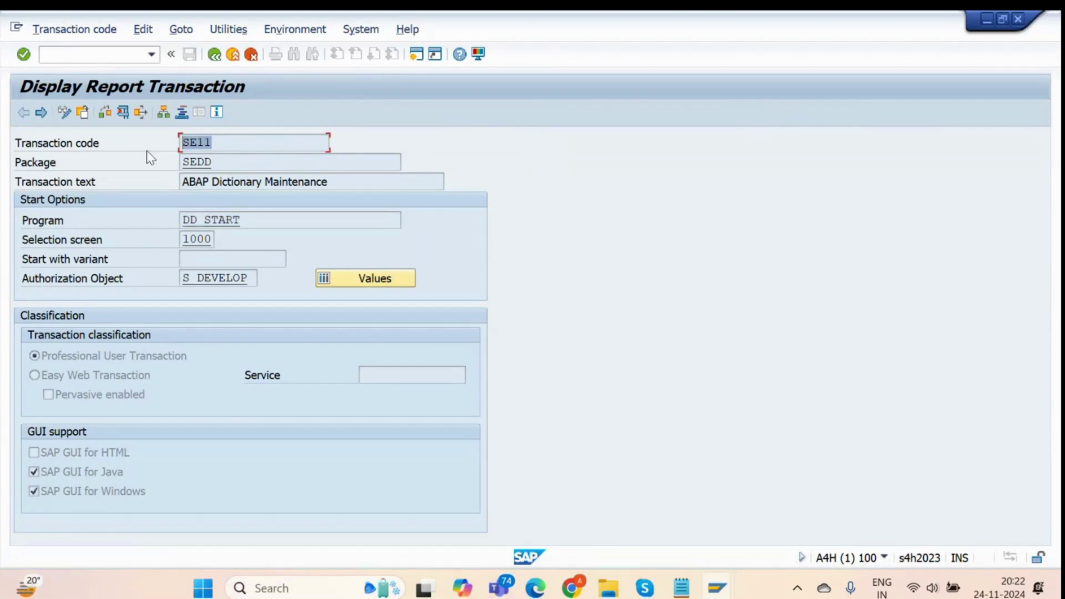
Replace SE11 with the new code ZEMPLOYEE_TRANSACT and start creating it.
click(214, 54)
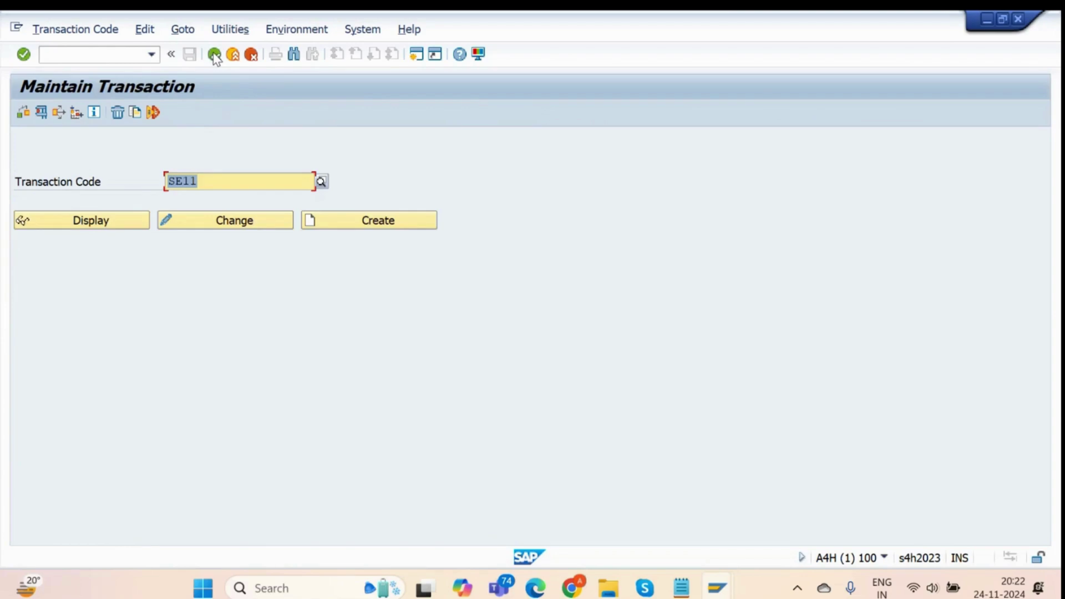
drag(220, 181, 167, 182)
key(BackSpace)
text(Z)
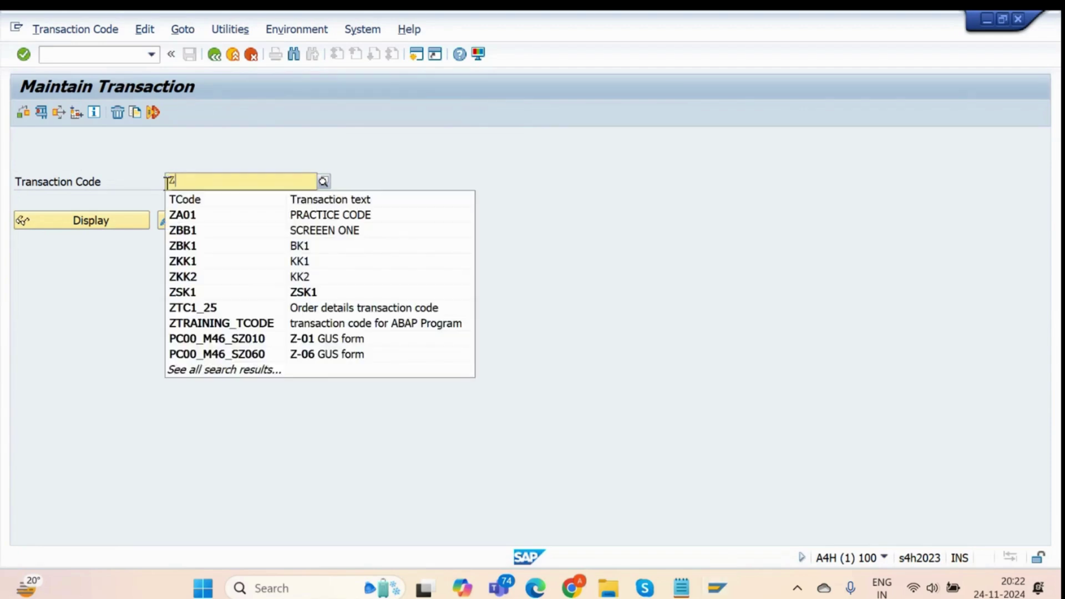
text(EMPLOYEE_TRAS)
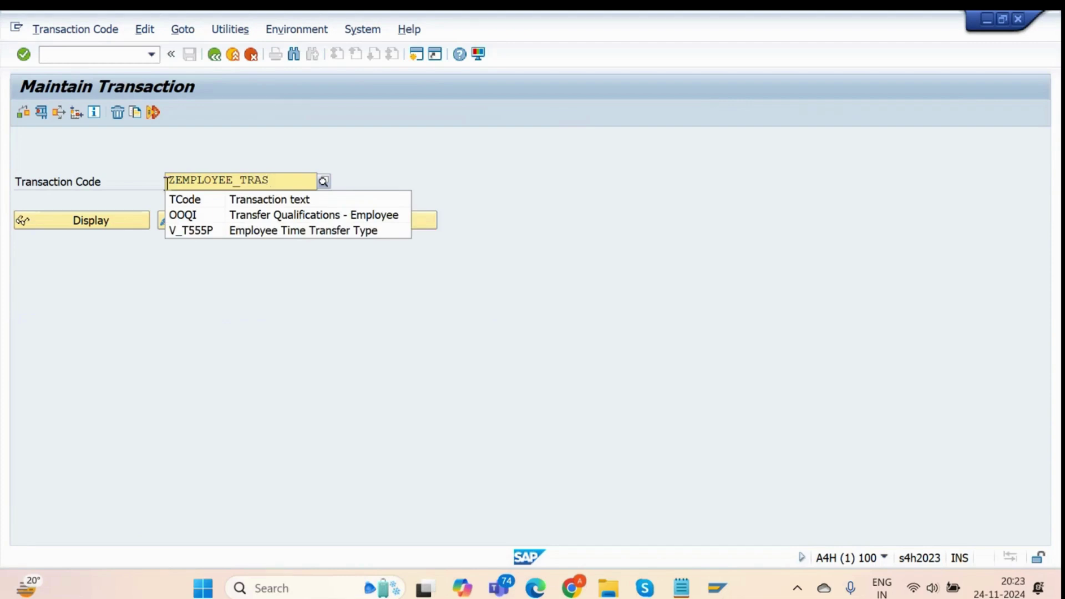
key(BackSpace)
text(NSACTION)
key(BackSpace)
key(BackSpace)
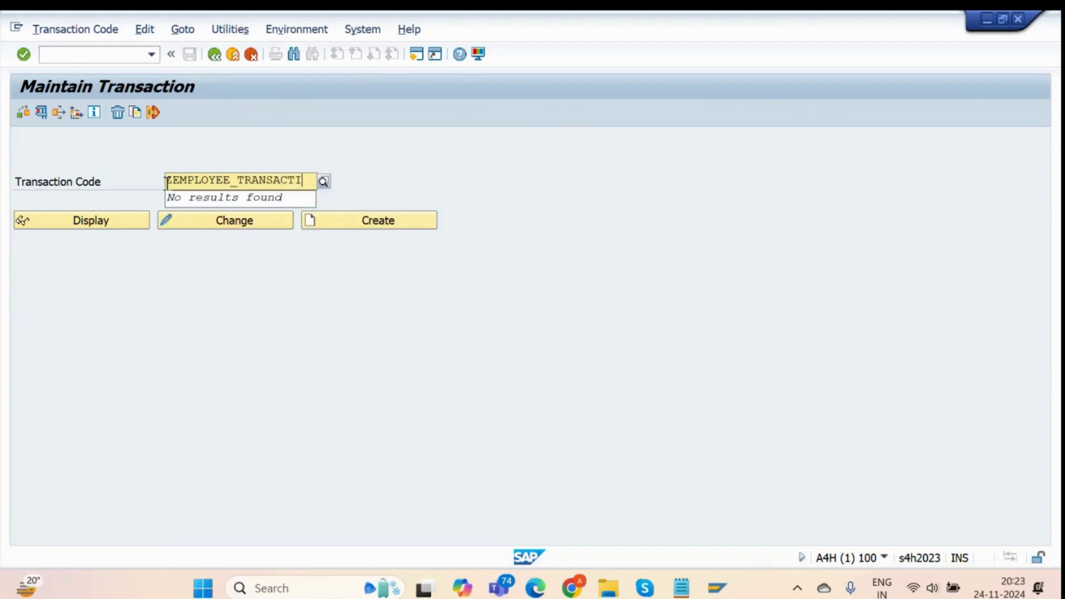
key(BackSpace)
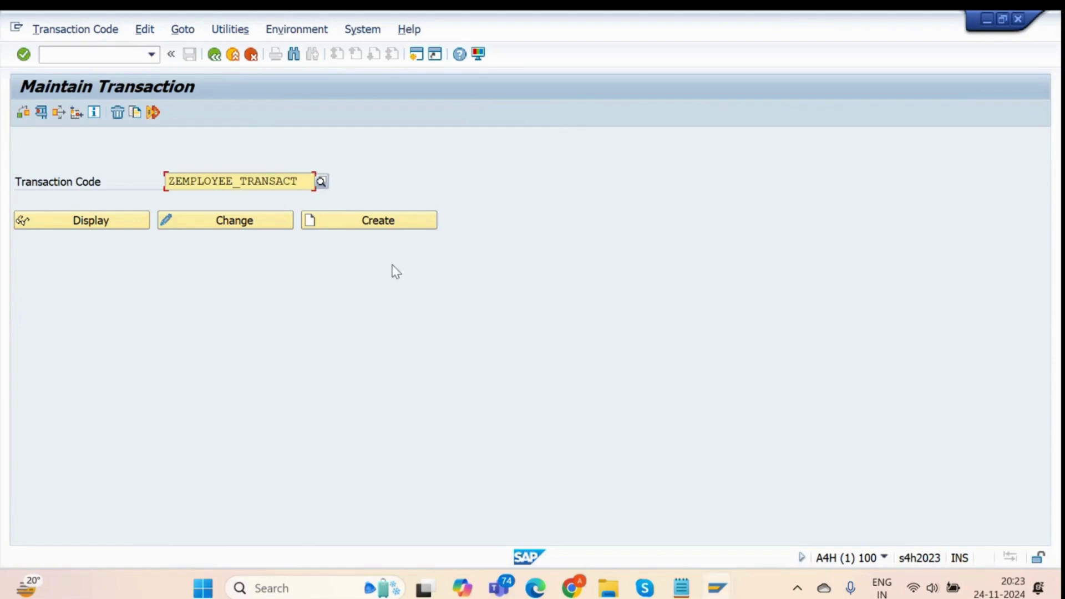
click(383, 224)
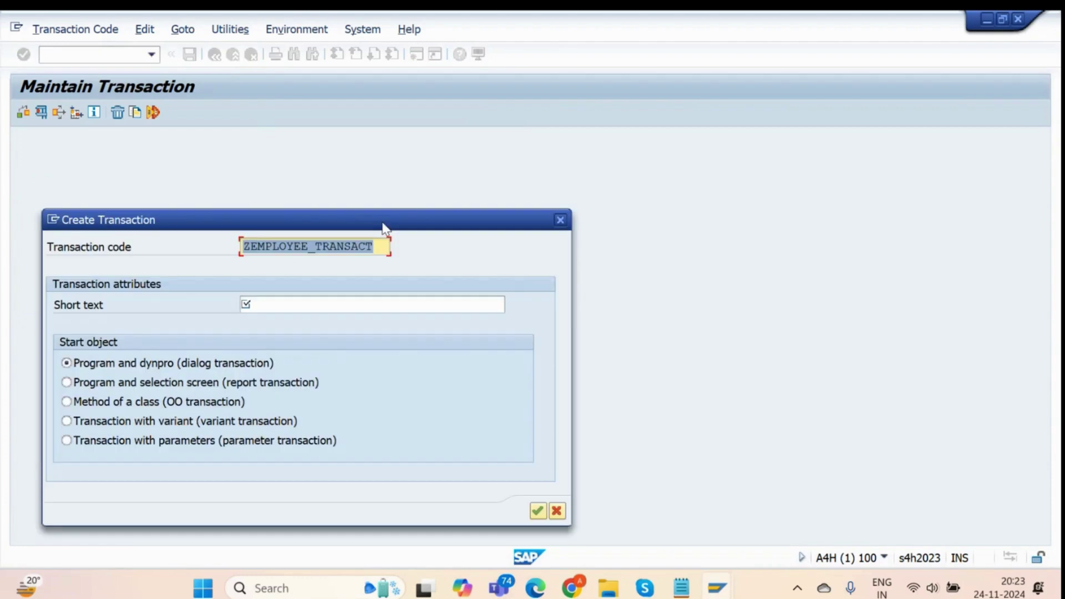
Enter the short text 'Transaction code for Employee Table'.
drag(387, 221, 529, 127)
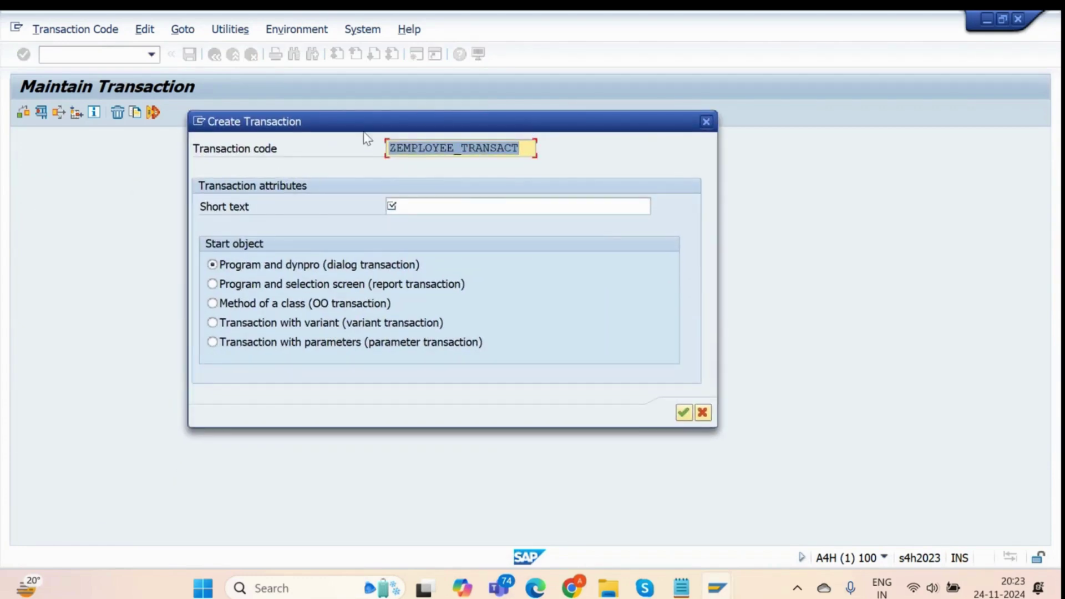
click(438, 204)
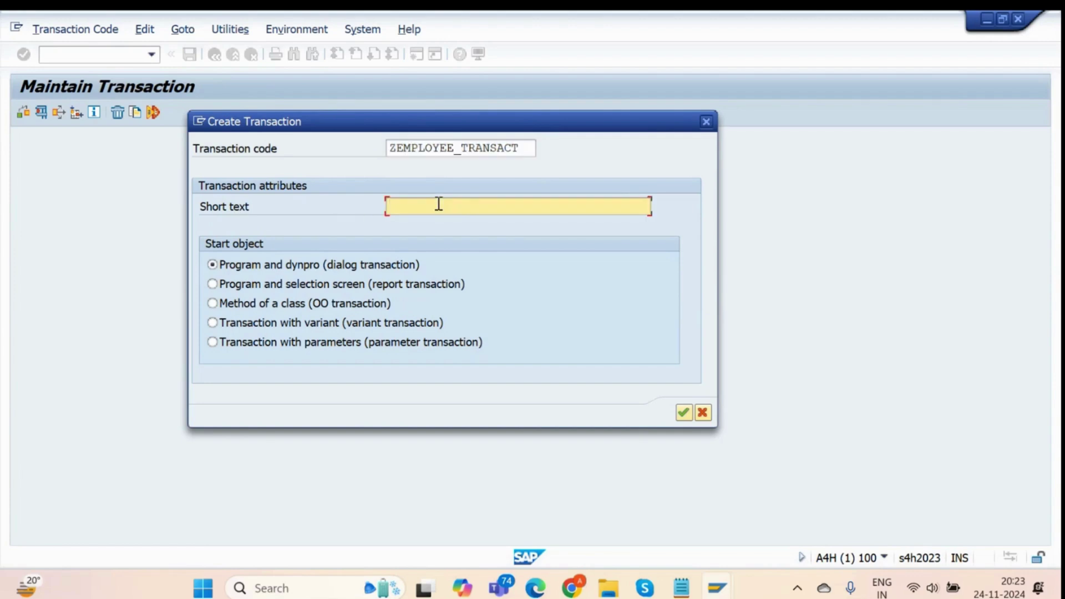
text(Tran)
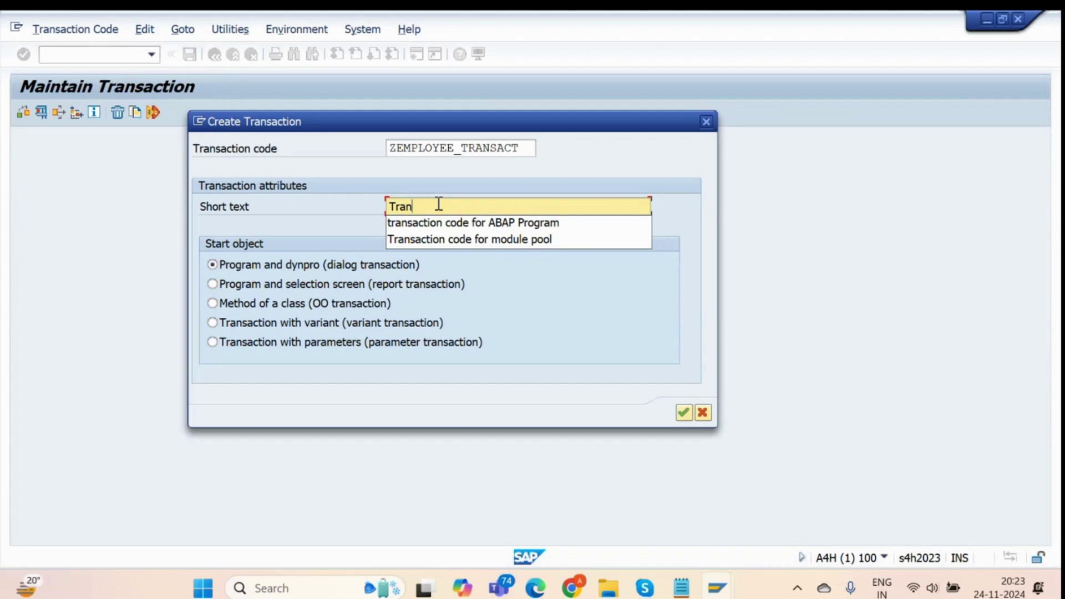
key(Down)
key(Down)
key(Return)
key(BackSpace)
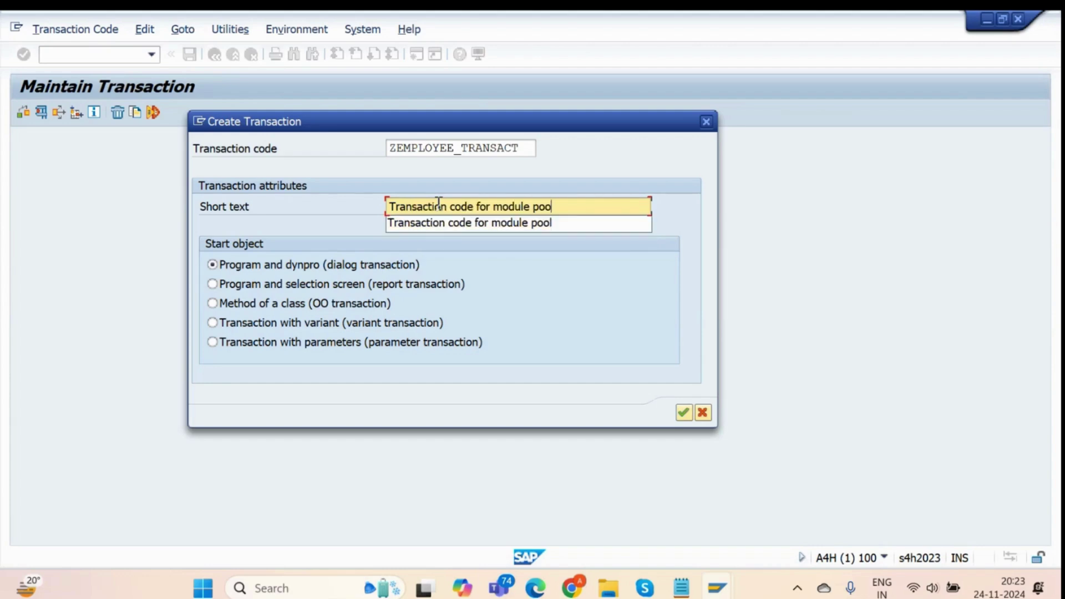
key(BackSpace)
key(BackSpace)
key(BackSpace)
key(BackSpace)
key(BackSpace)
key(BackSpace)
key(BackSpace)
key(BackSpace)
key(BackSpace)
key(BackSpace)
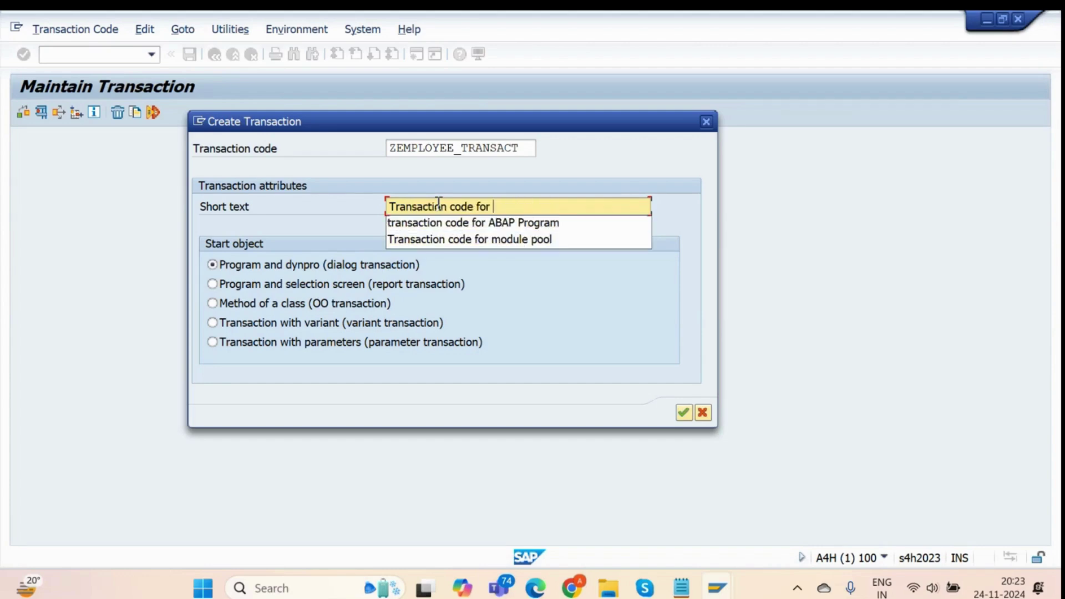
text(Employee Table)
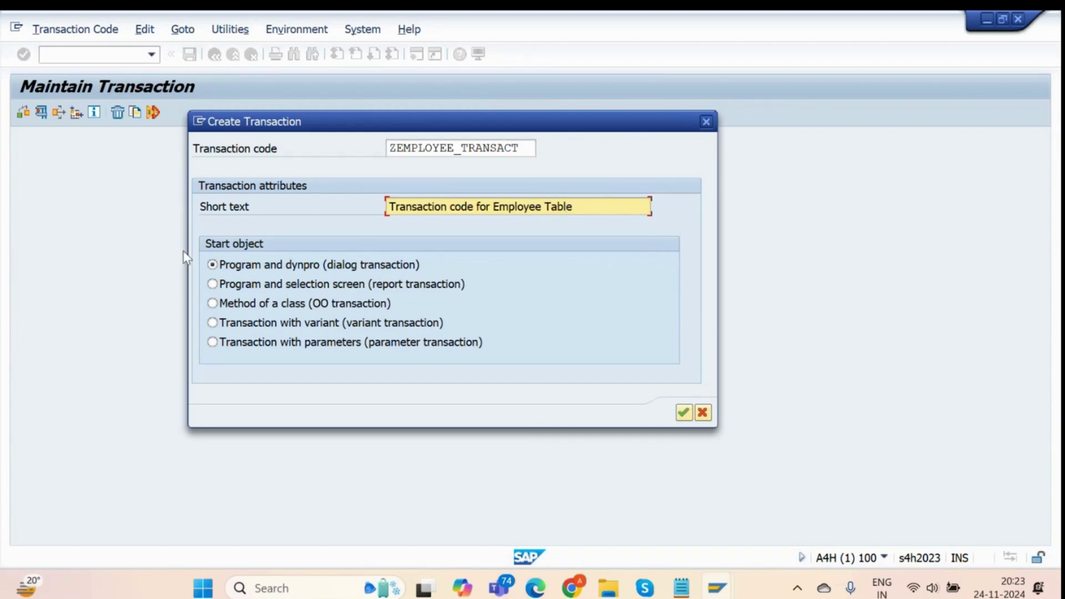
Choose 'Transaction with parameters' as the start object.
click(212, 284)
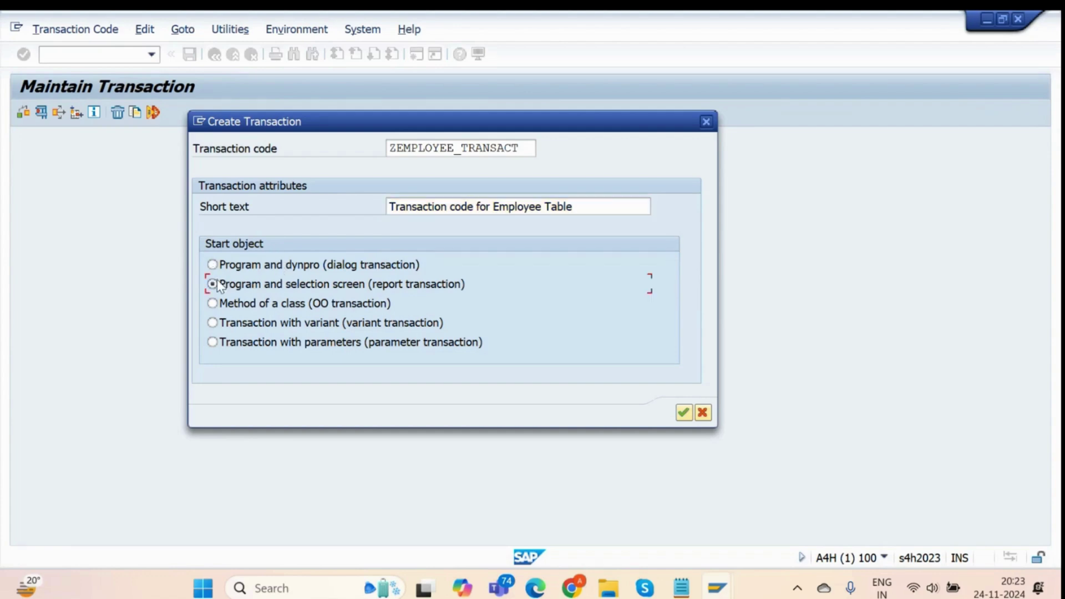
click(213, 304)
click(212, 341)
click(268, 346)
Make SM30 the default transaction with Skip initial screen switched on.
click(683, 412)
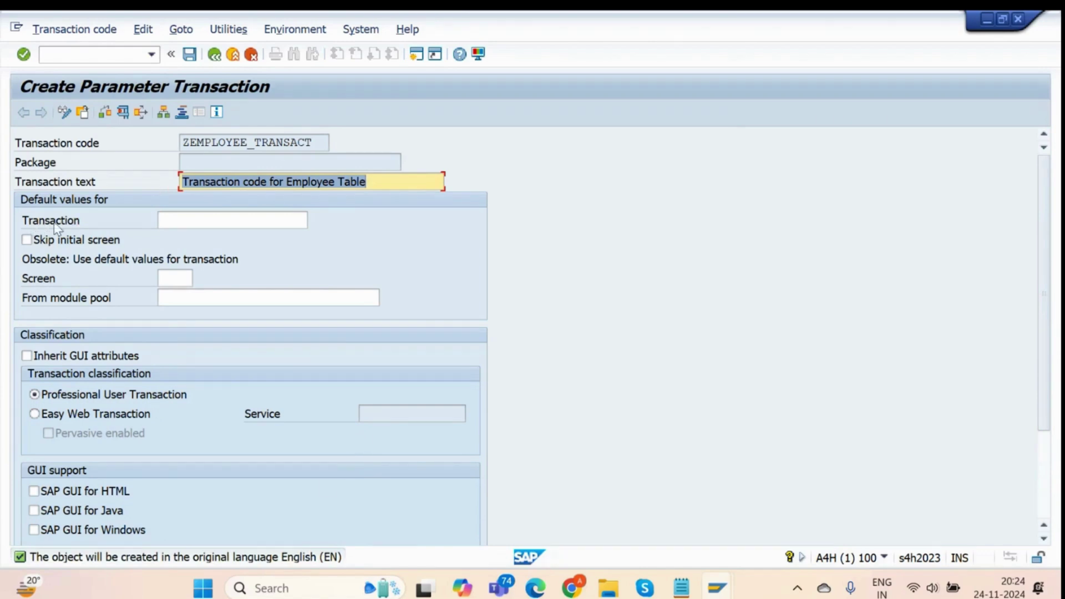
drag(325, 143, 172, 157)
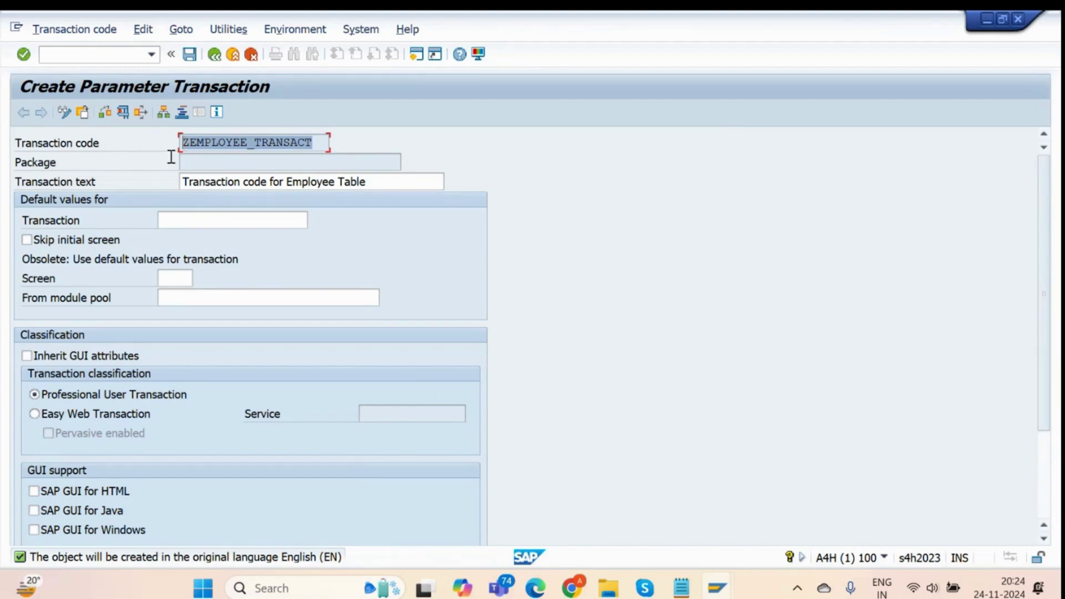
click(195, 213)
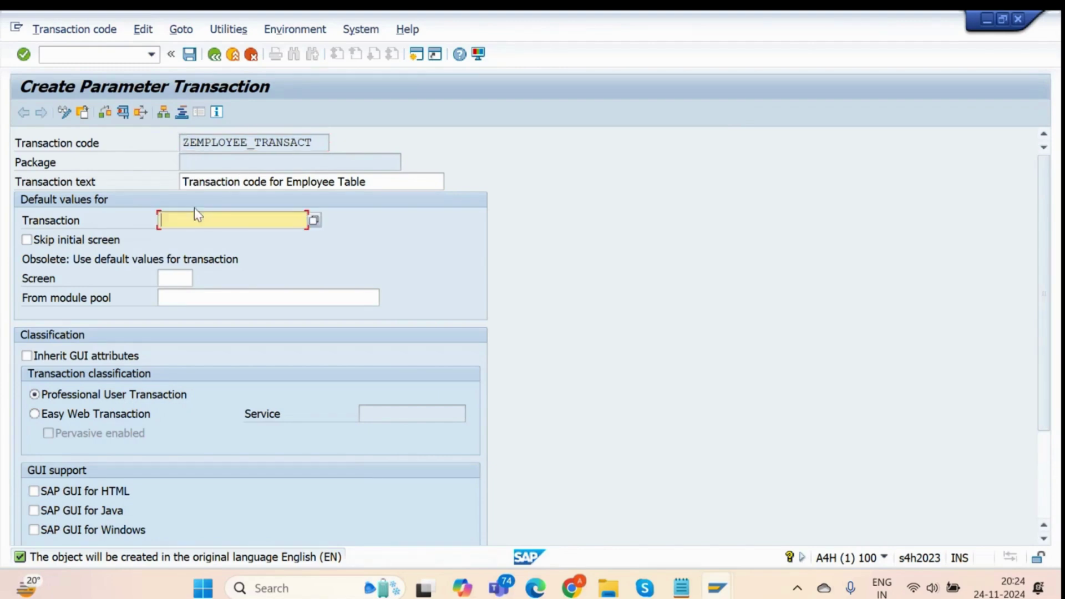
text(S)
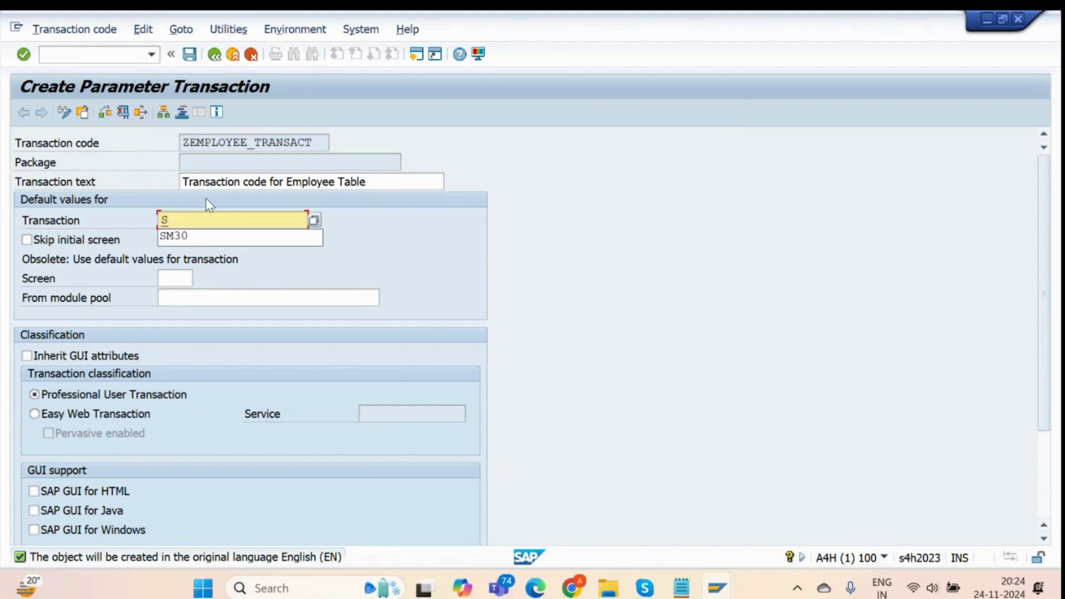
text(M30)
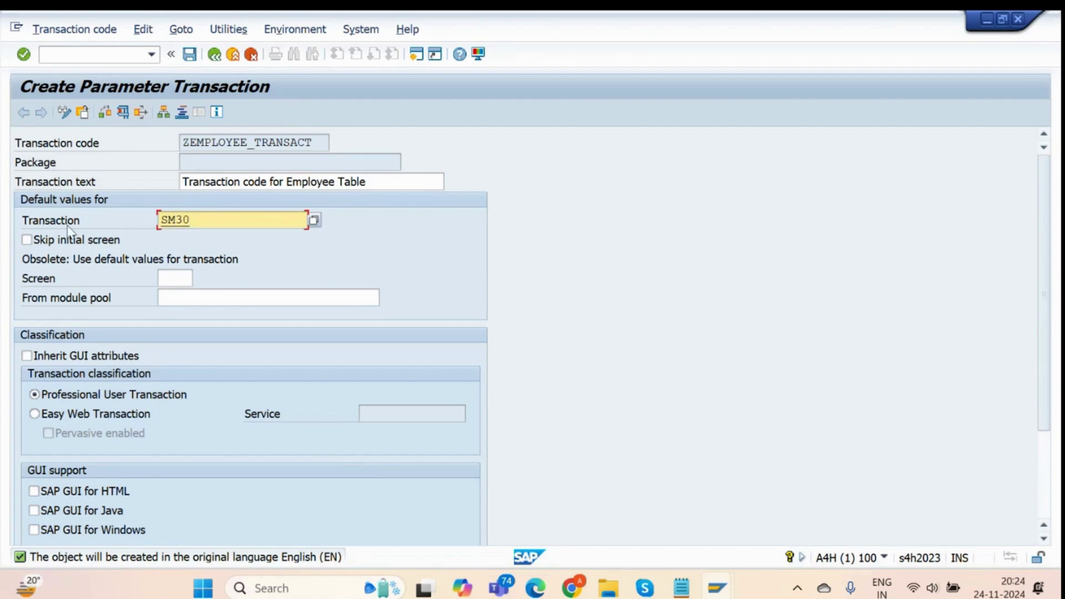
click(27, 240)
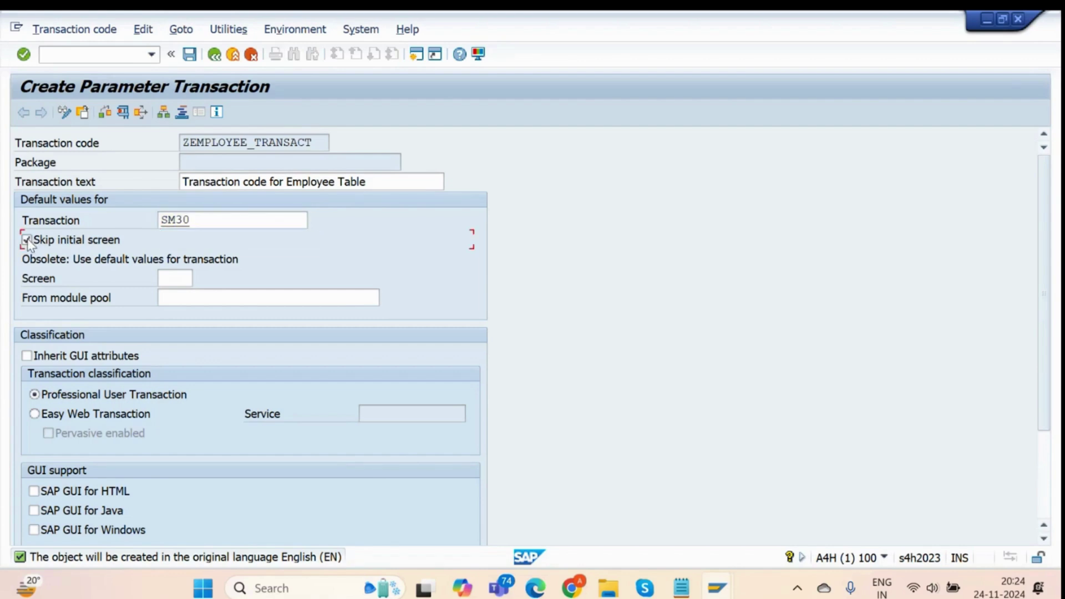
click(219, 219)
drag(219, 219, 152, 229)
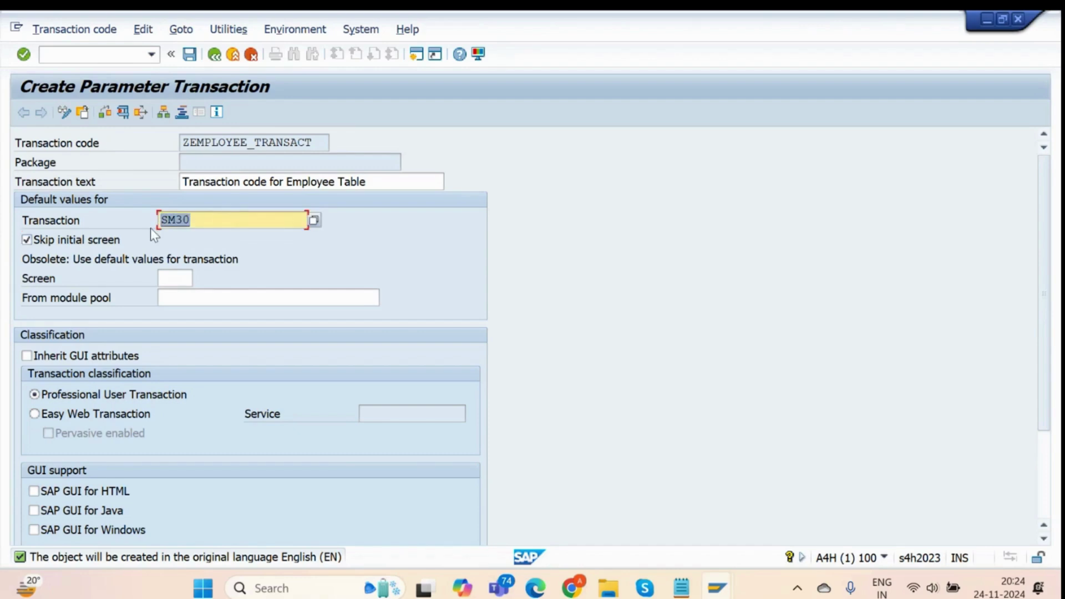
click(321, 140)
drag(321, 140, 180, 145)
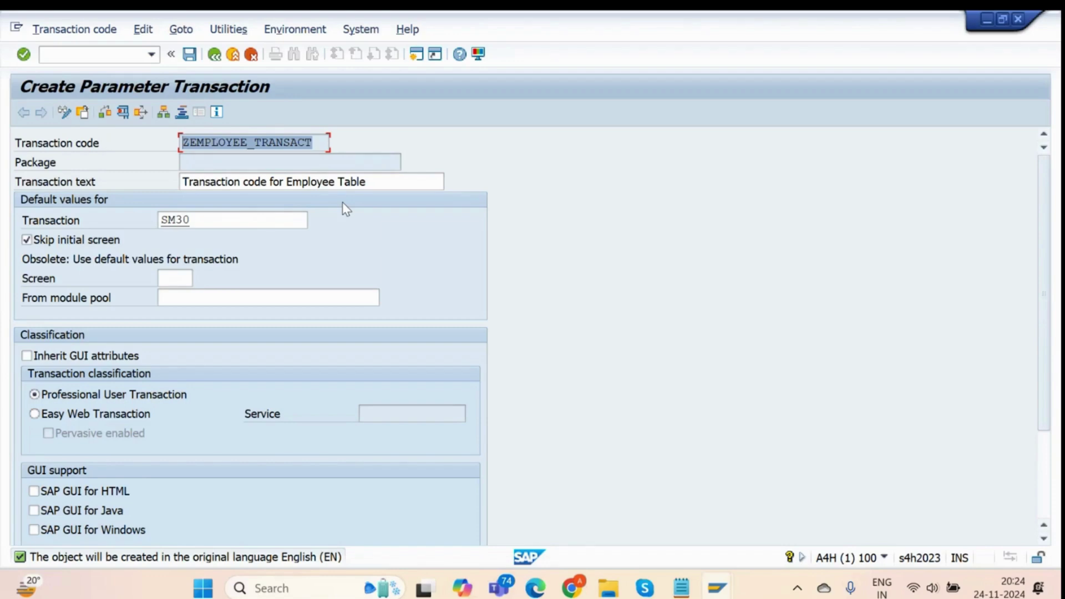
Enable HTML and Windows GUI support and move down to the Default Values table.
scroll(342, 202, down, 2)
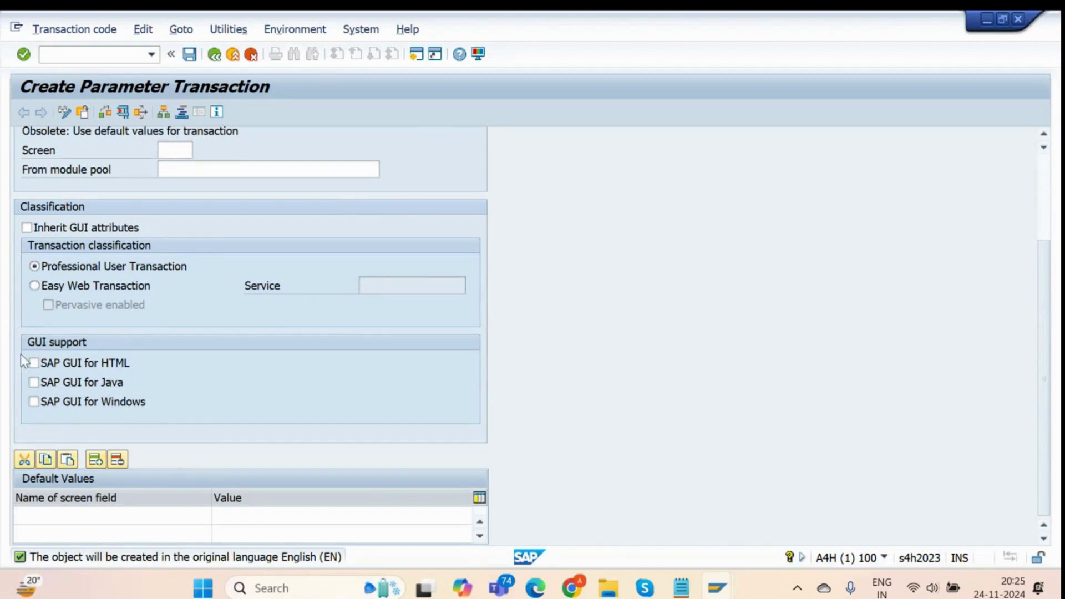
click(34, 363)
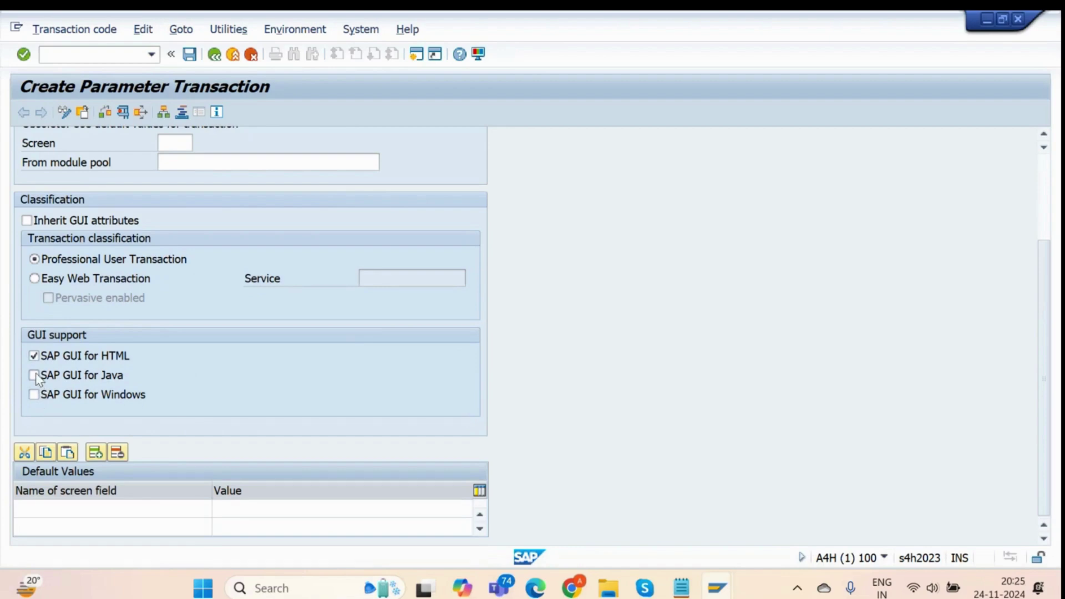
click(33, 394)
scroll(154, 400, up, 1)
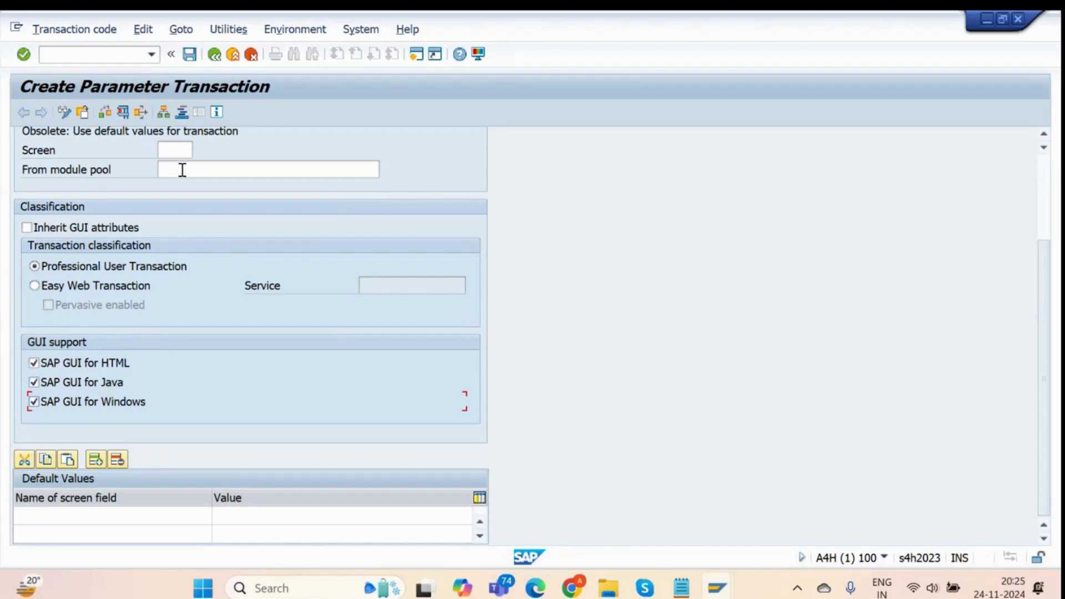
scroll(146, 182, up, 1)
scroll(147, 182, down, 1)
click(80, 518)
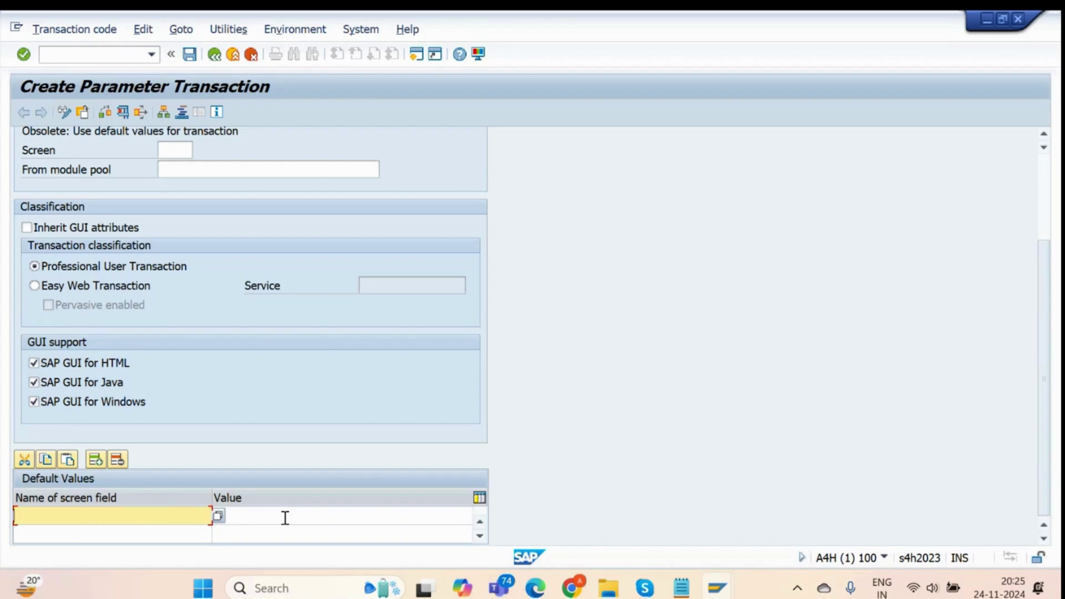
Add default value VIEWNAME = ZAR_EMP_TAB, pasting the table name from the dictionary window.
click(251, 518)
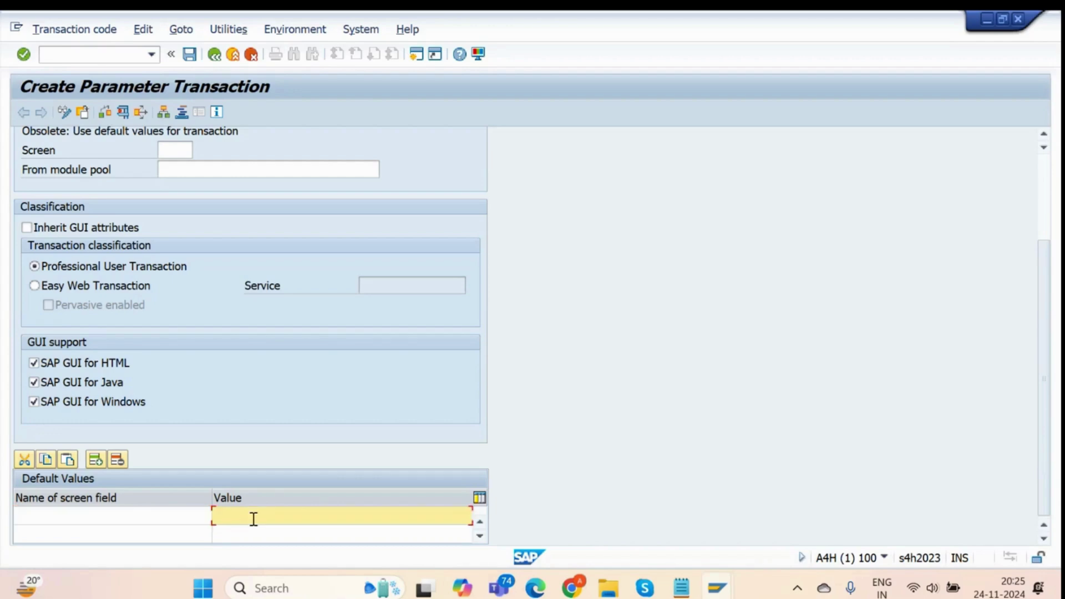
click(133, 516)
text(VI)
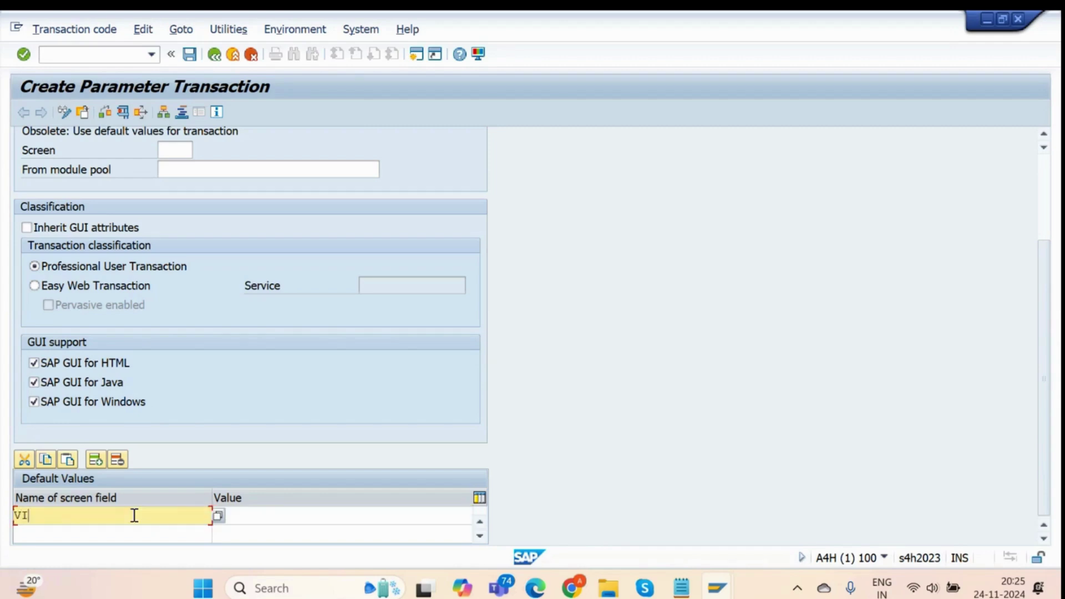
text(EWNAME)
key(Tab)
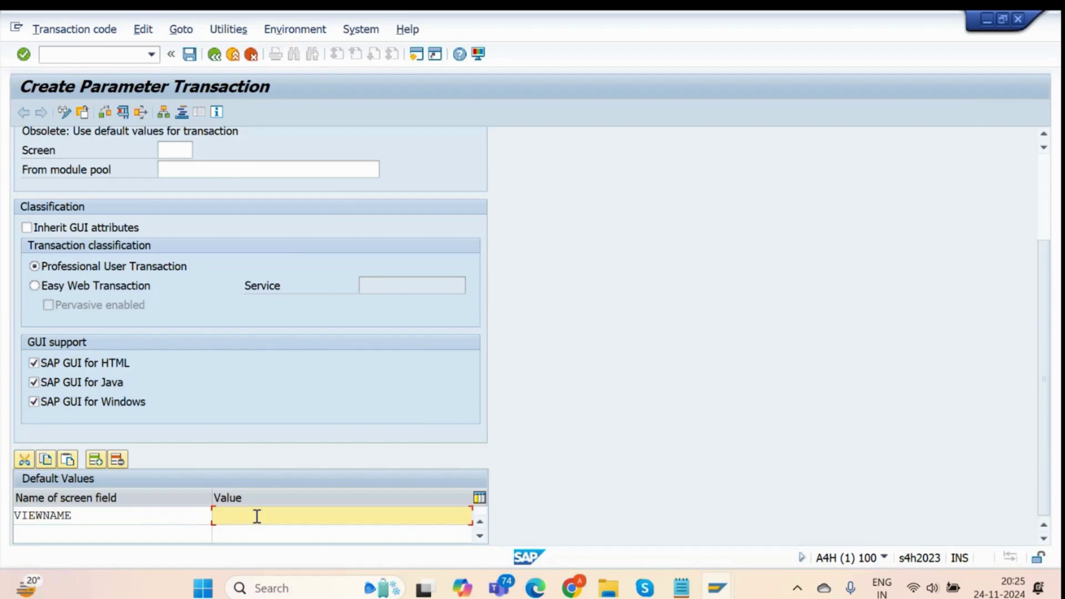
key(alt+Tab)
key(alt+Tab)
key(alt+Tab)
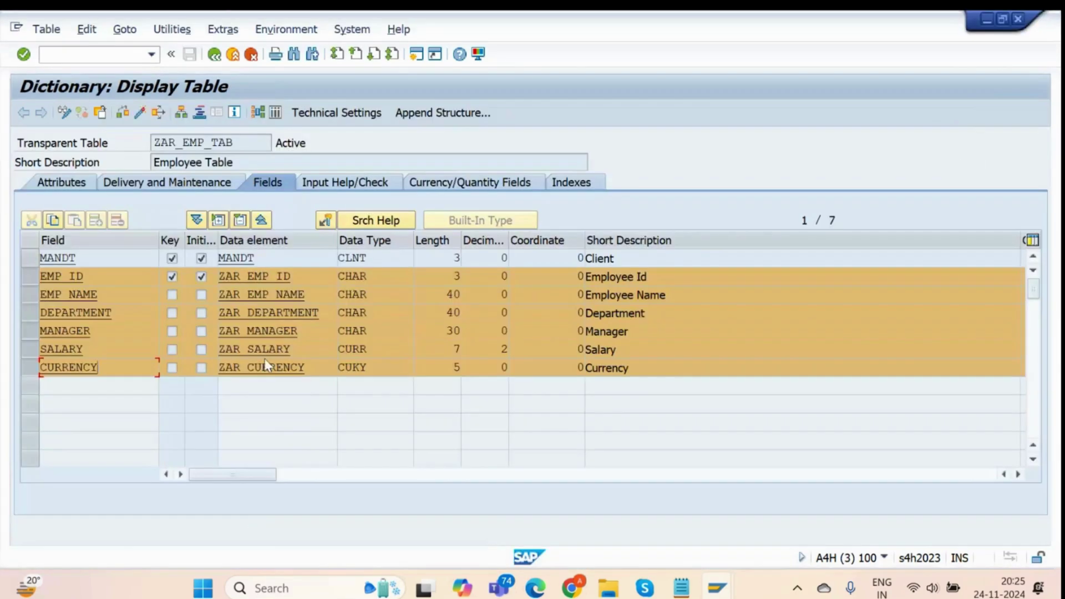
click(248, 142)
key(alt+Tab)
text(ZAR_EMP_TAB)
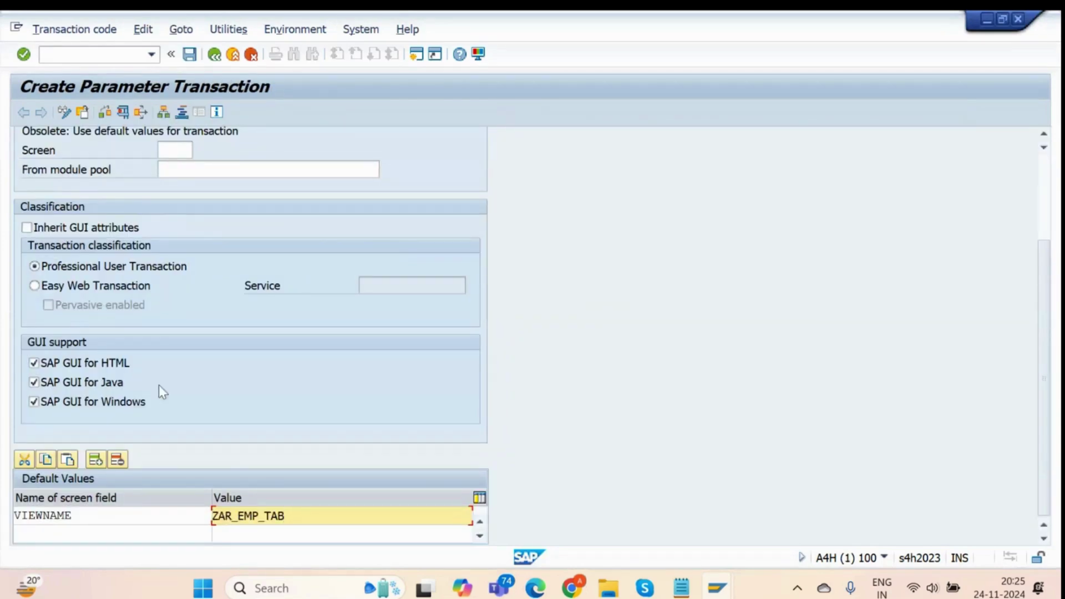
Add a second default value, UPDATE = X.
click(89, 530)
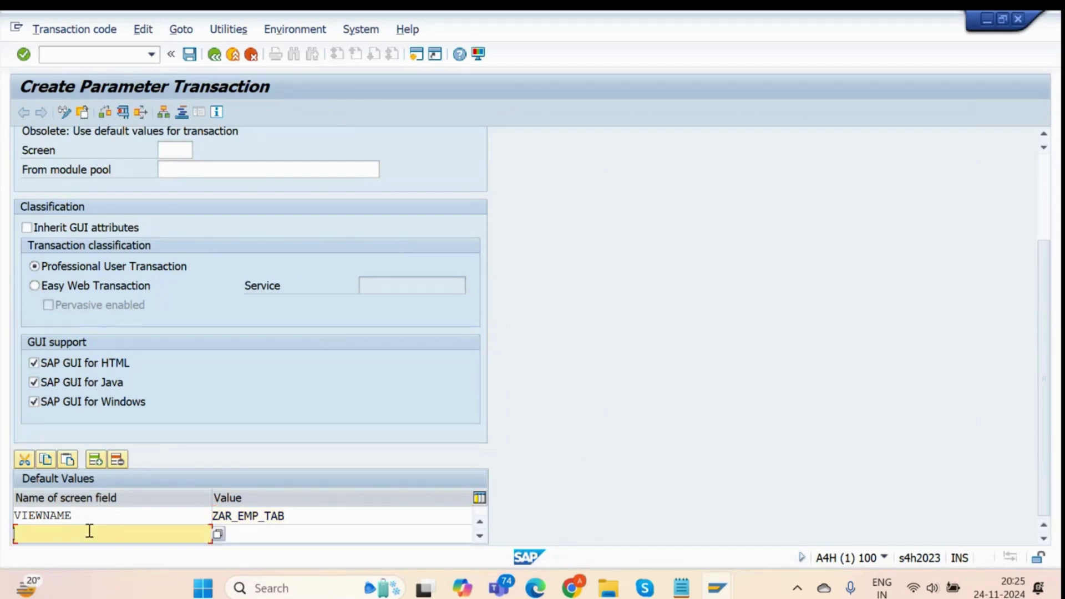
text(UPDATE)
click(255, 532)
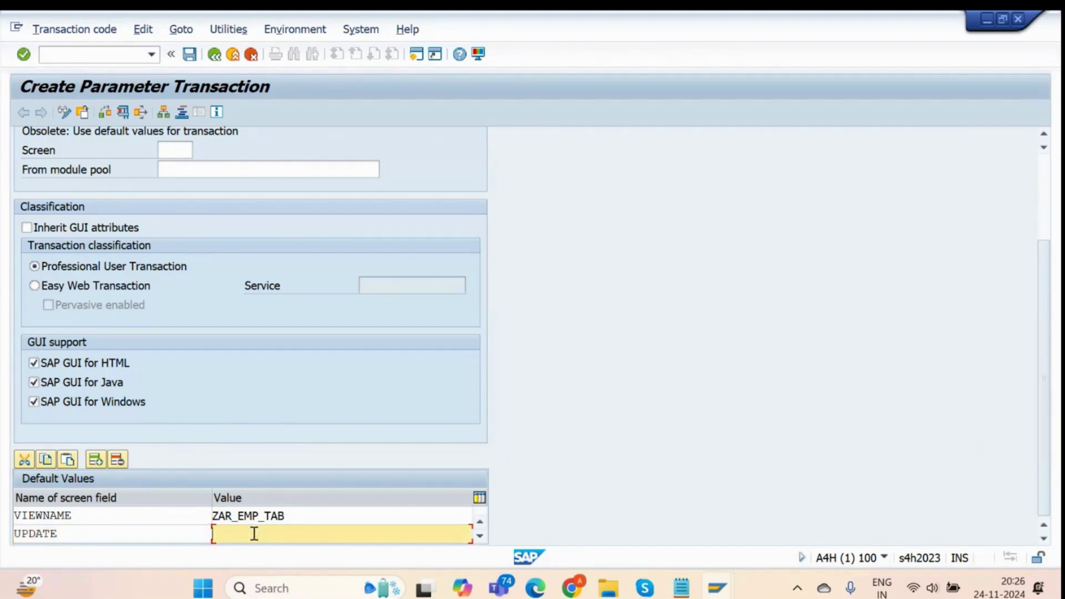
text(X)
drag(236, 533, 179, 530)
click(242, 537)
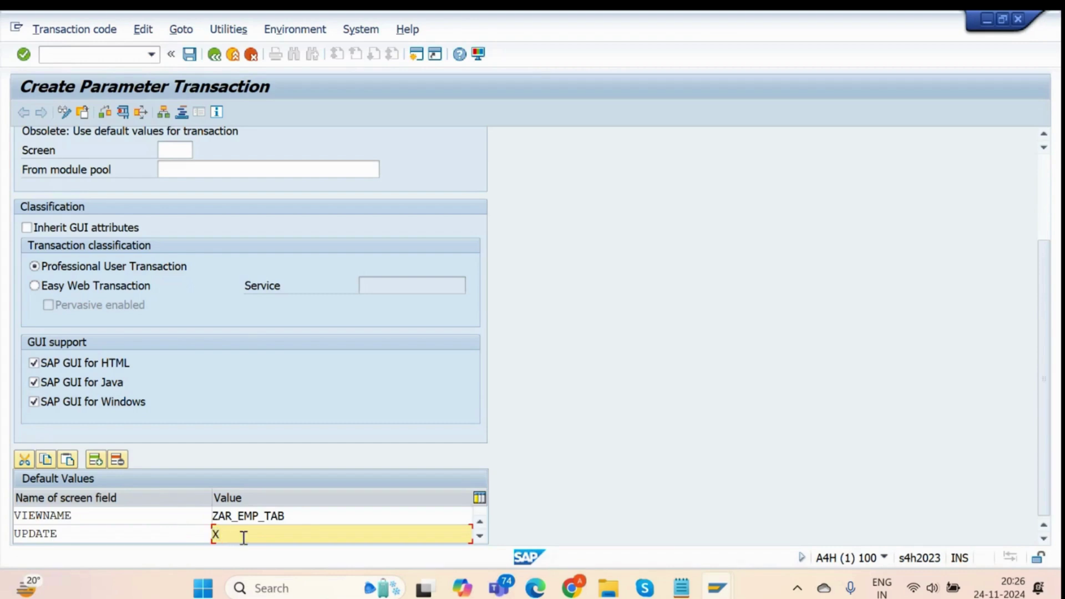
click(681, 587)
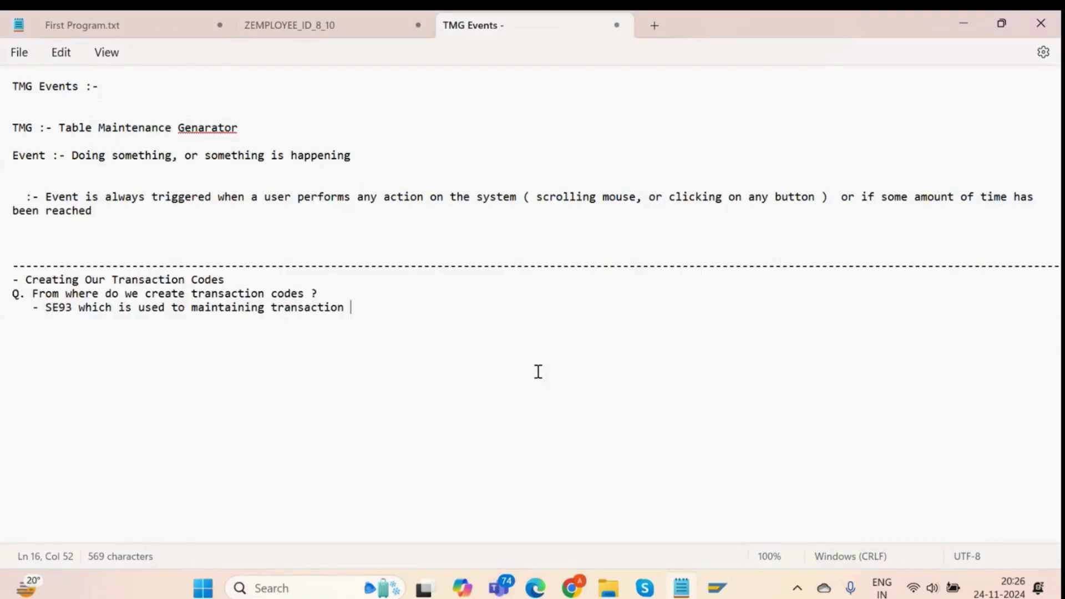
key(Return)
key(Return)
key(Return)
text(X)
key(Return)
text(' ')
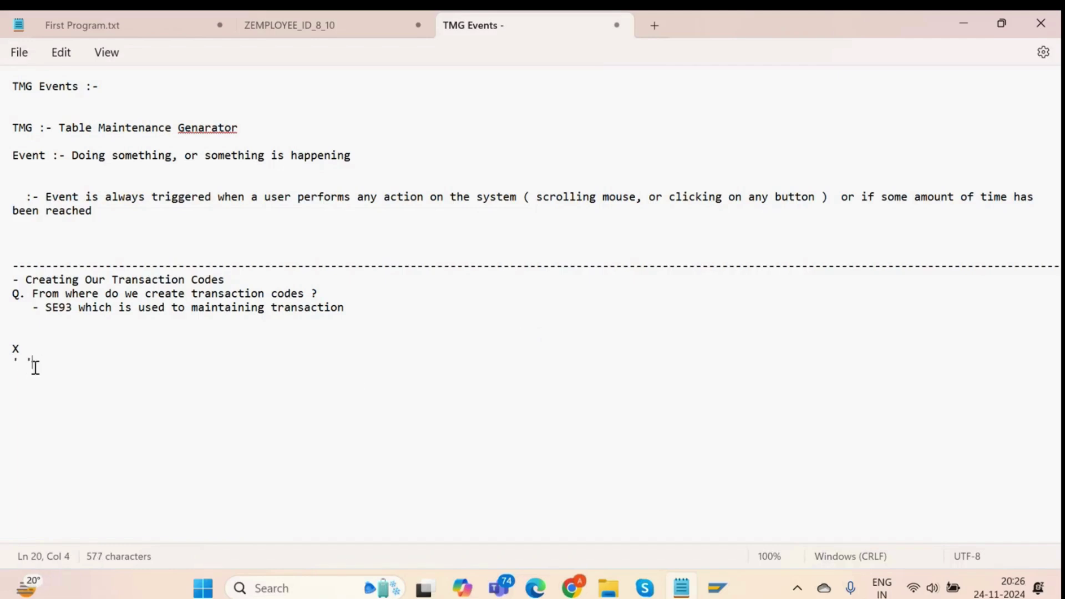
key(Return)
key(Return)
text(ABAP_TRUE)
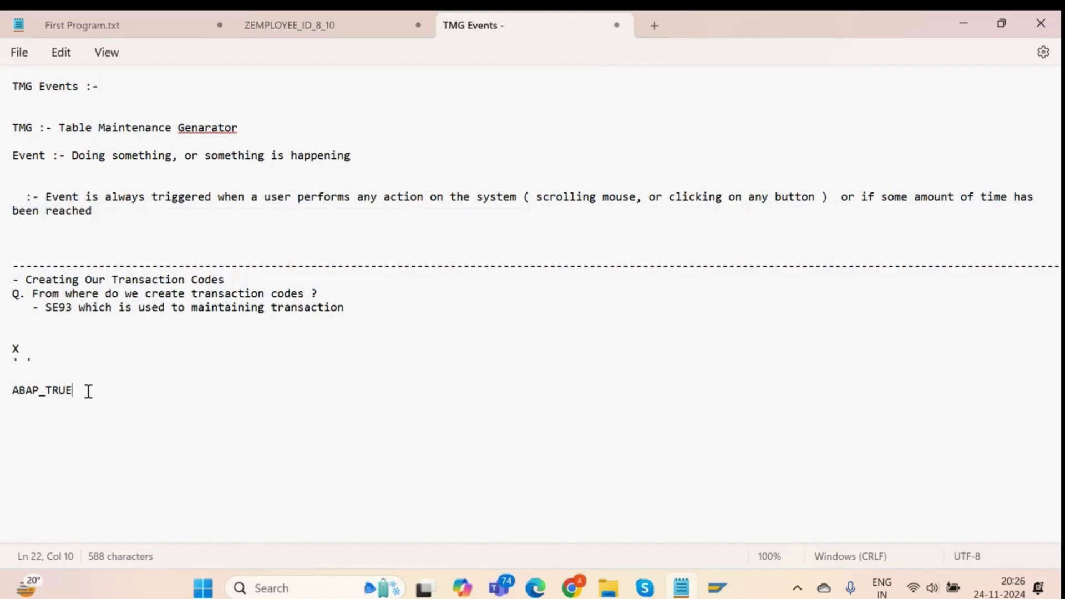
drag(88, 391, 1, 394)
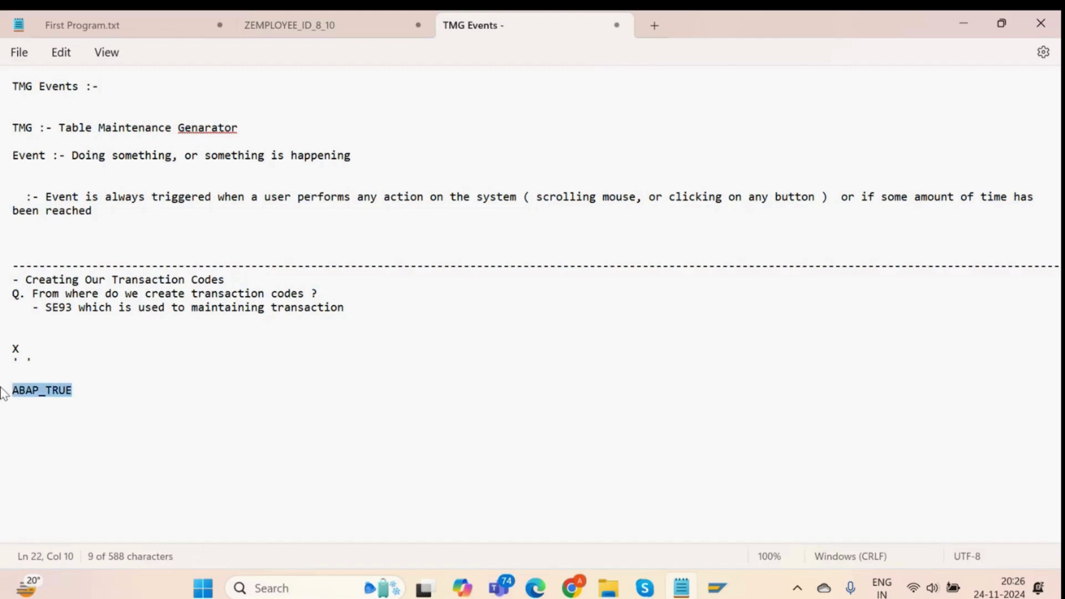
click(122, 390)
text(=)
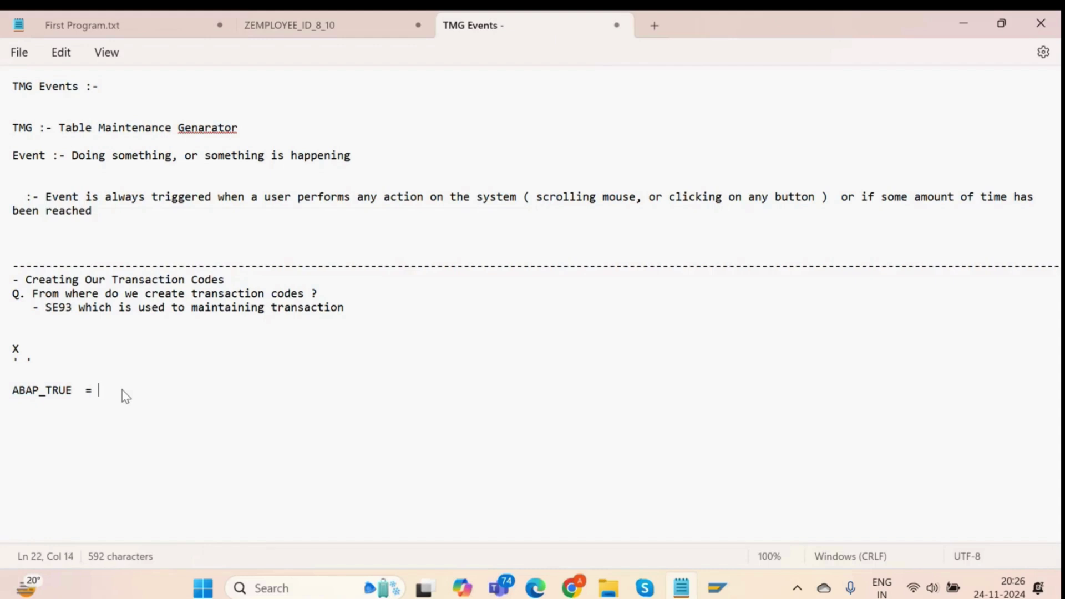
text( X)
mouse_move(120, 390)
mouse_down()
mouse_move(12, 388)
mouse_move(121, 391)
mouse_up()
key(Left)
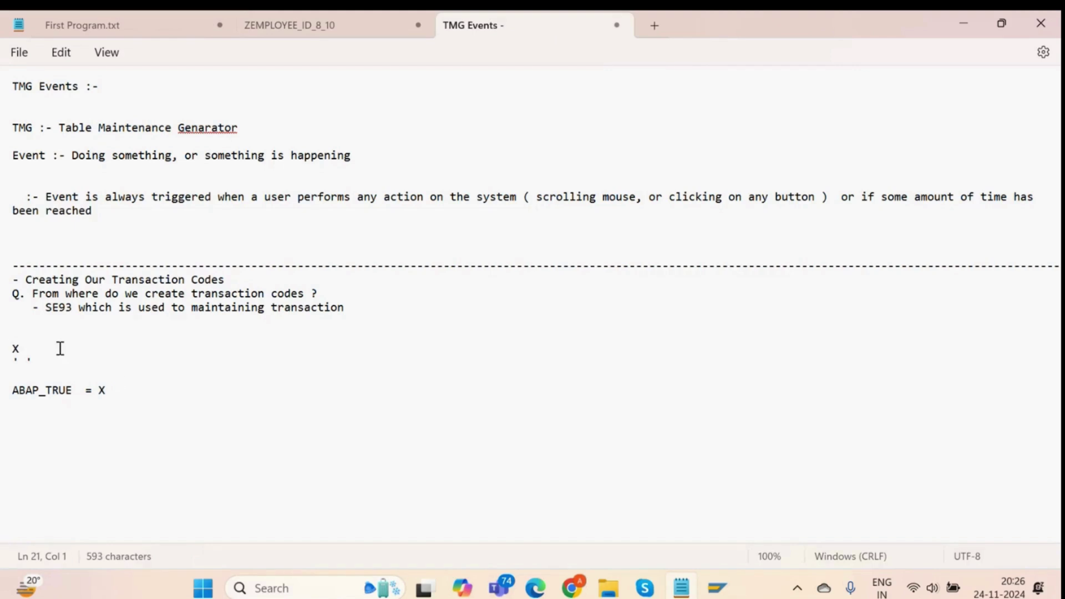
drag(114, 390, 6, 348)
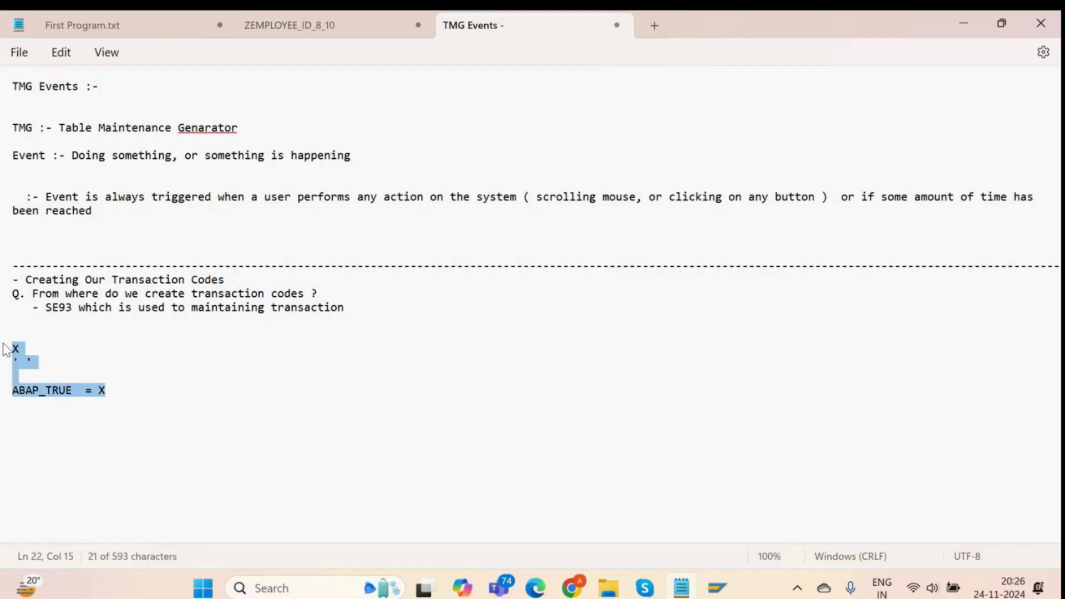
key(Delete)
key(alt+Tab)
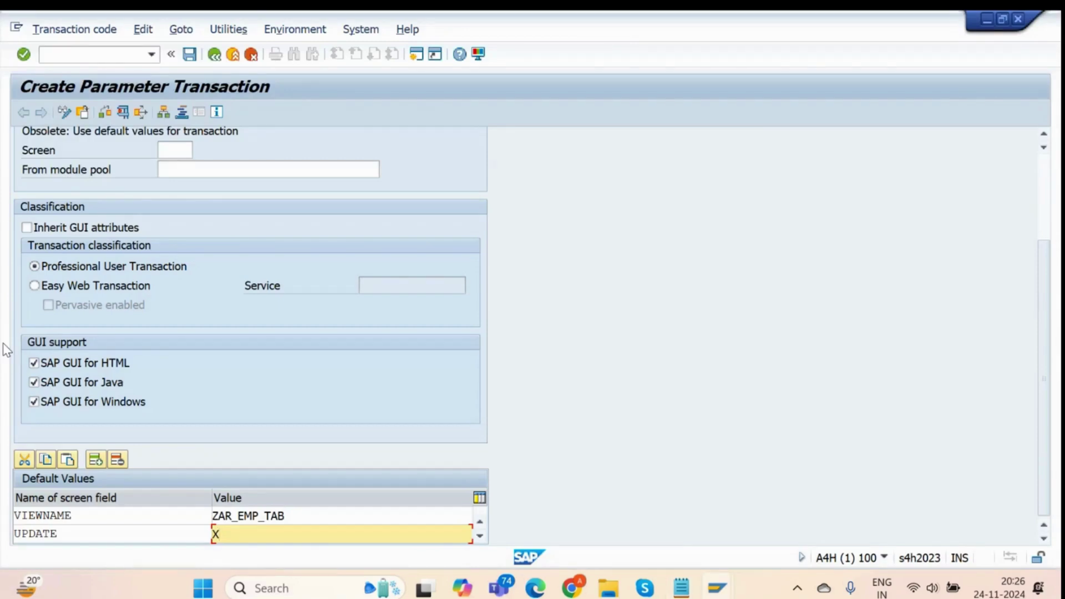
Type and then erase an 'ABAP_FALSE' note in the TMG Events notes.
key(alt+Tab)
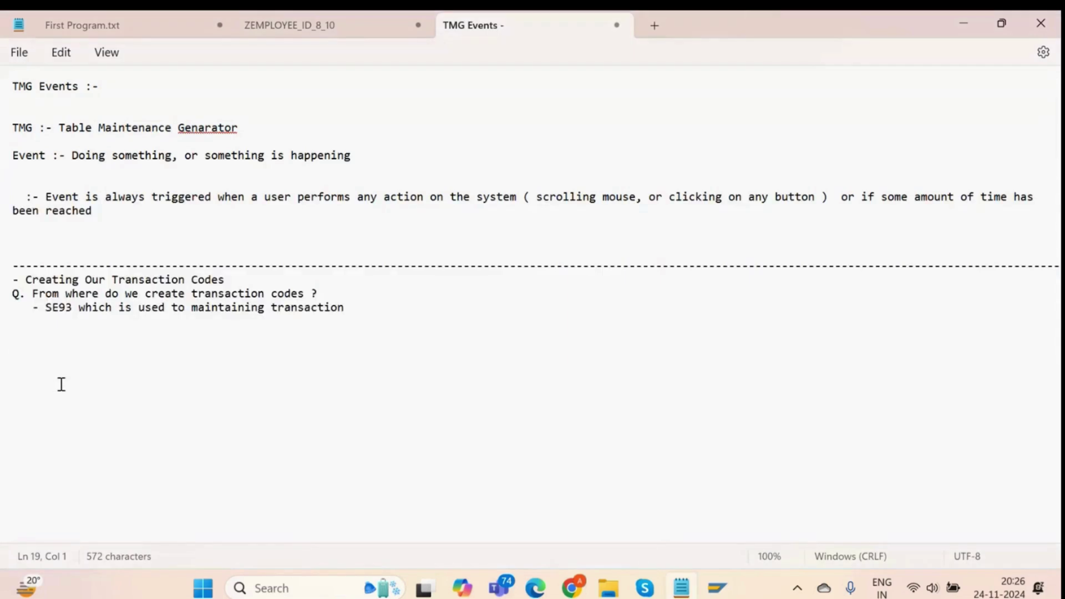
text(ABAP_FALSE)
key(BackSpace)
key(BackSpace)
key(BackSpace)
key(BackSpace)
key(BackSpace)
key(BackSpace)
key(BackSpace)
key(BackSpace)
key(BackSpace)
key(BackSpace)
key(alt+Tab)
Save ZEMPLOYEE_TRANSACT in package ZTRAINING_08_10 and confirm the workbench request.
click(189, 54)
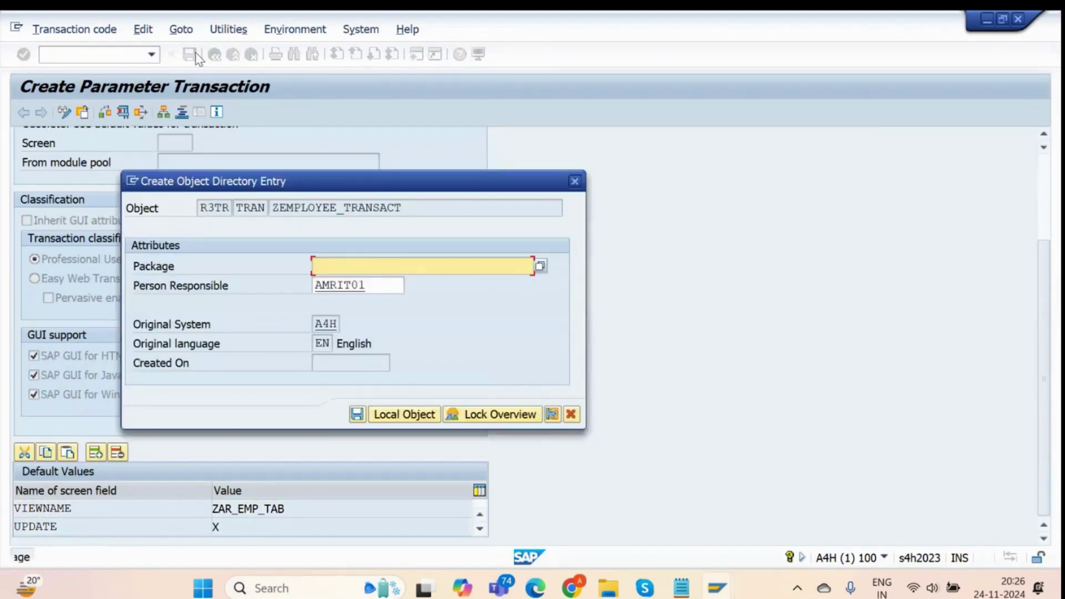
key(BackSpace)
key(Return)
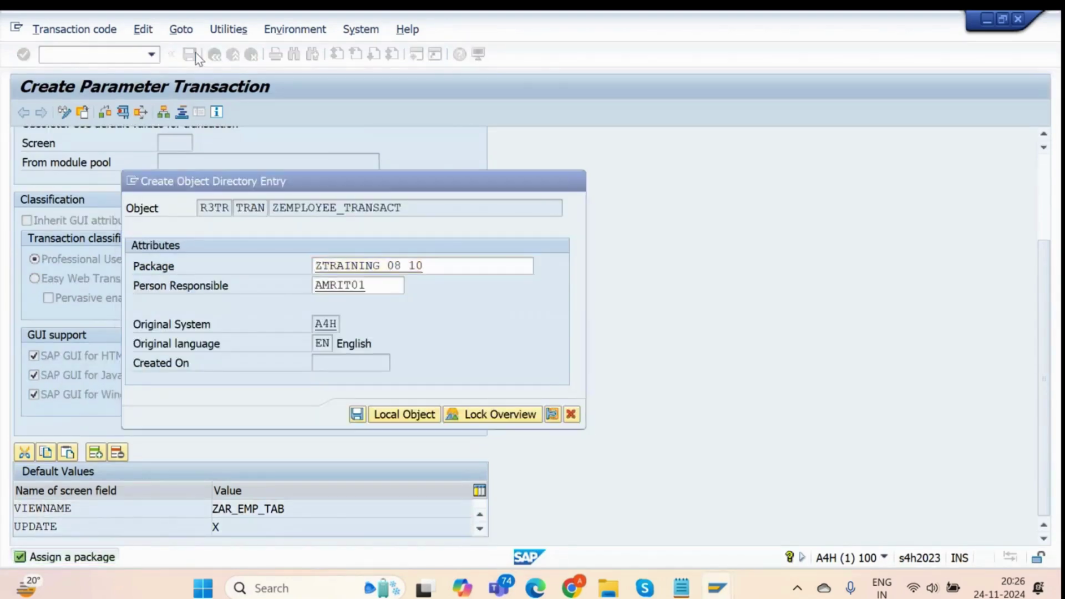
key(Return)
key(Return)
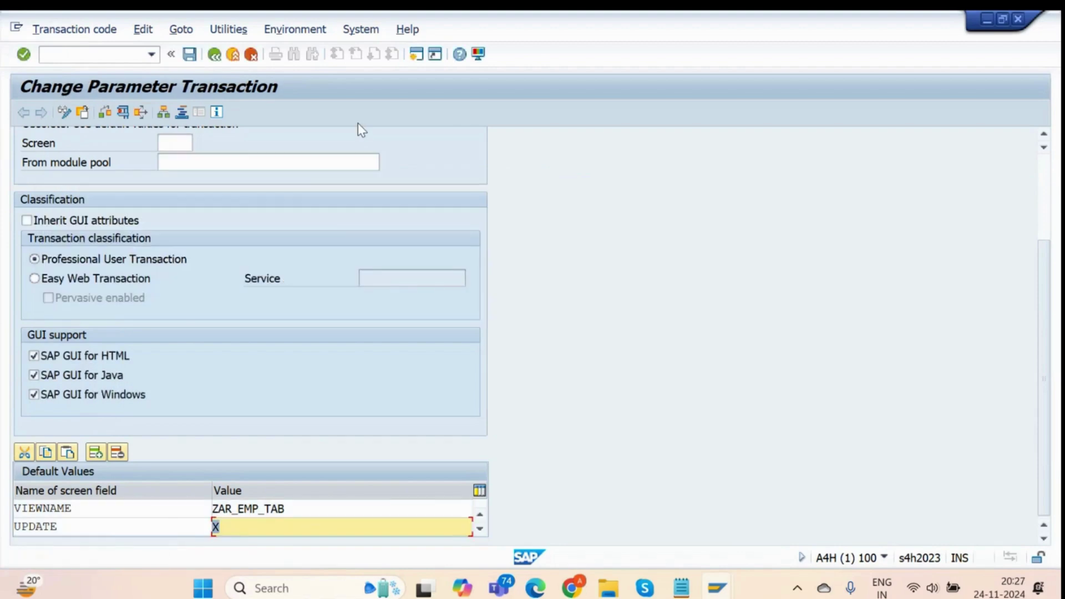
scroll(354, 314, up, 2)
scroll(354, 315, up, 2)
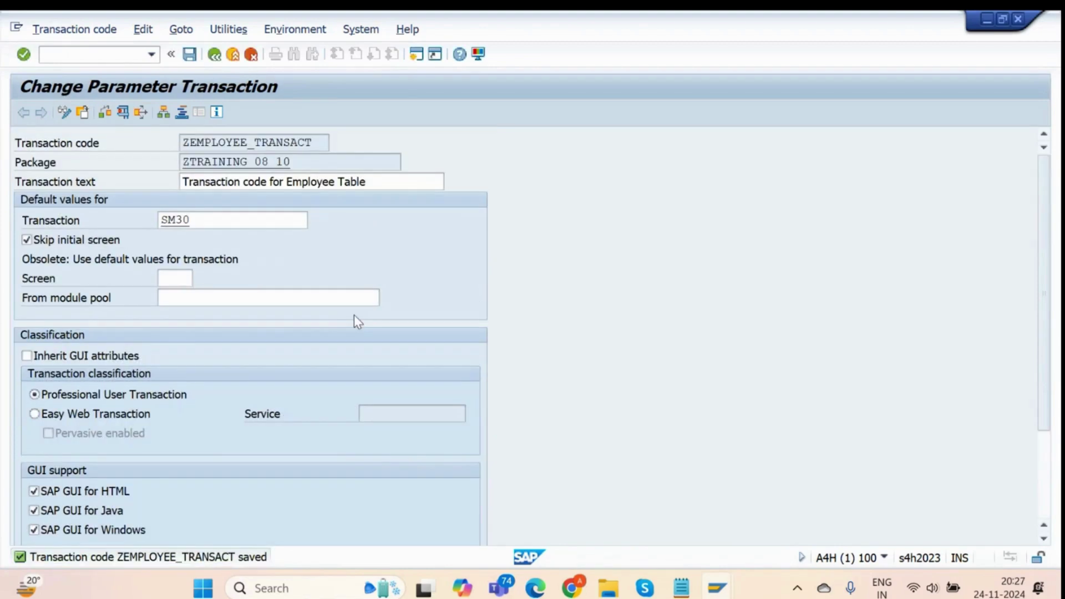
Run ZEMPLOYEE_TRANSACT via /n to test it on the Employee Table, then go back.
click(323, 142)
click(83, 56)
text(/n)
key(Return)
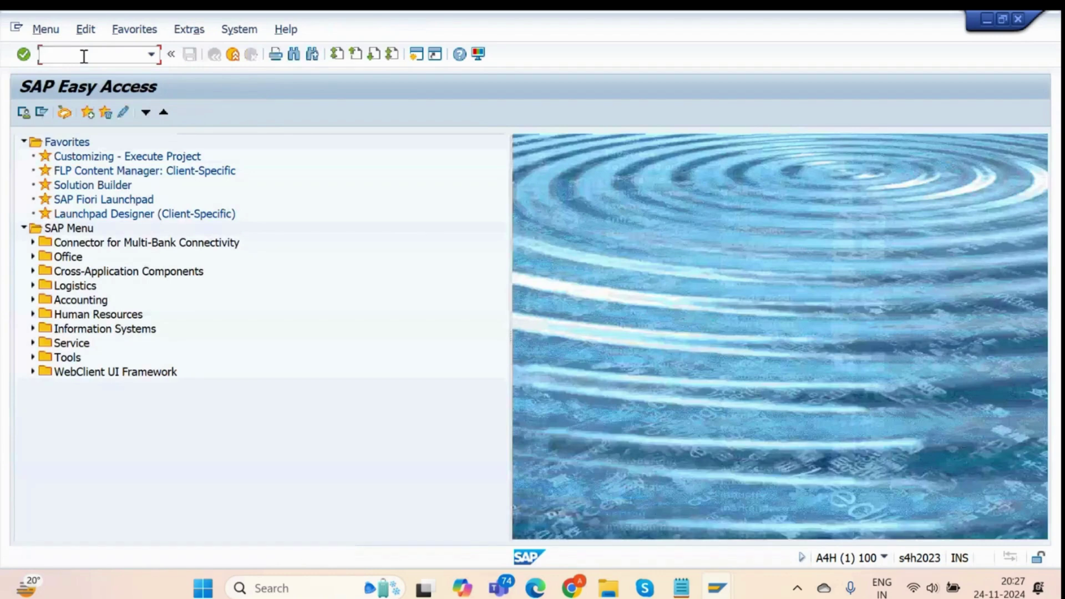
text(PLOYEE TRANSACT)
key(Return)
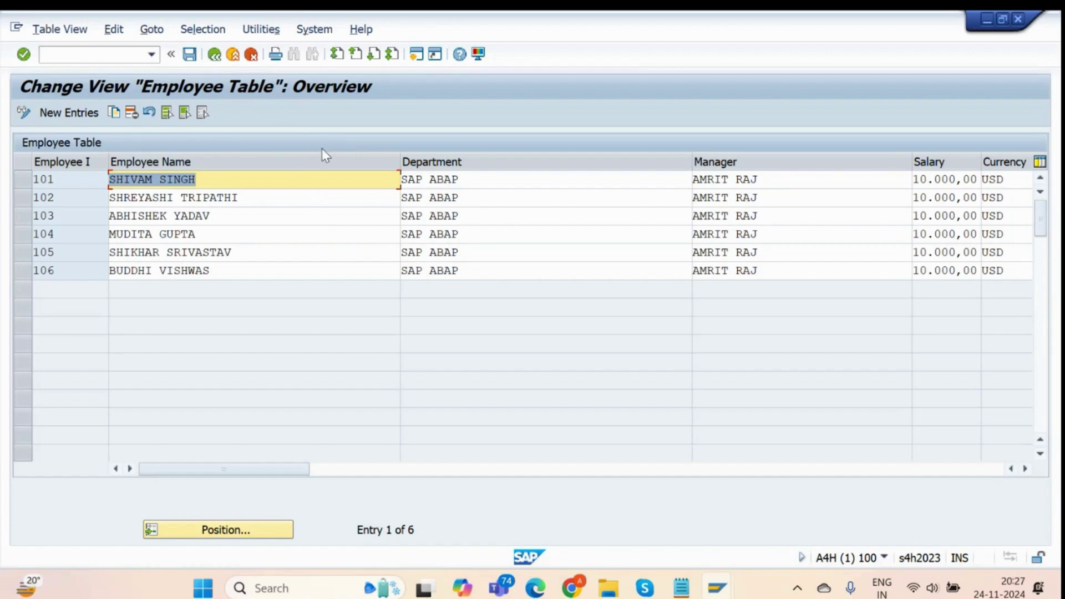
click(212, 61)
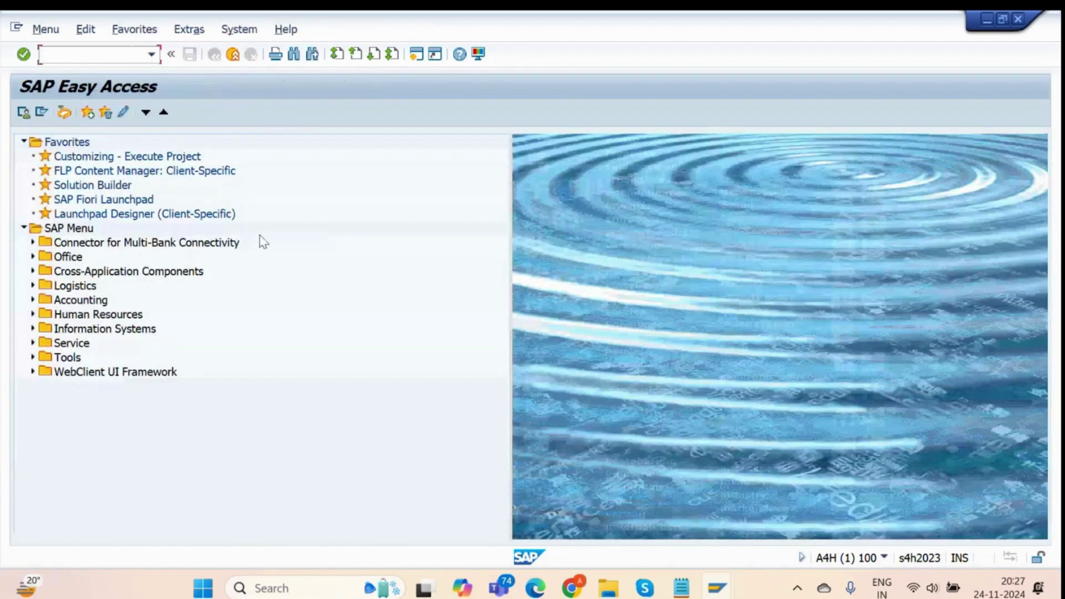
Open parameter transaction ZEMPLOYEE_TRANSACT in SE93 and display its saved settings.
text(se11)
key(Return)
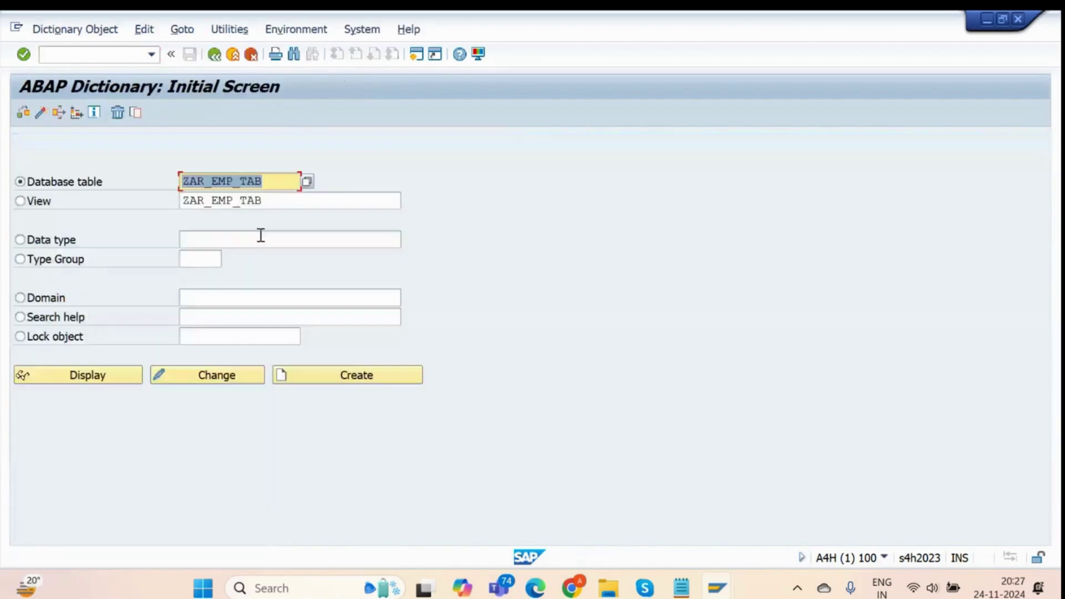
click(125, 55)
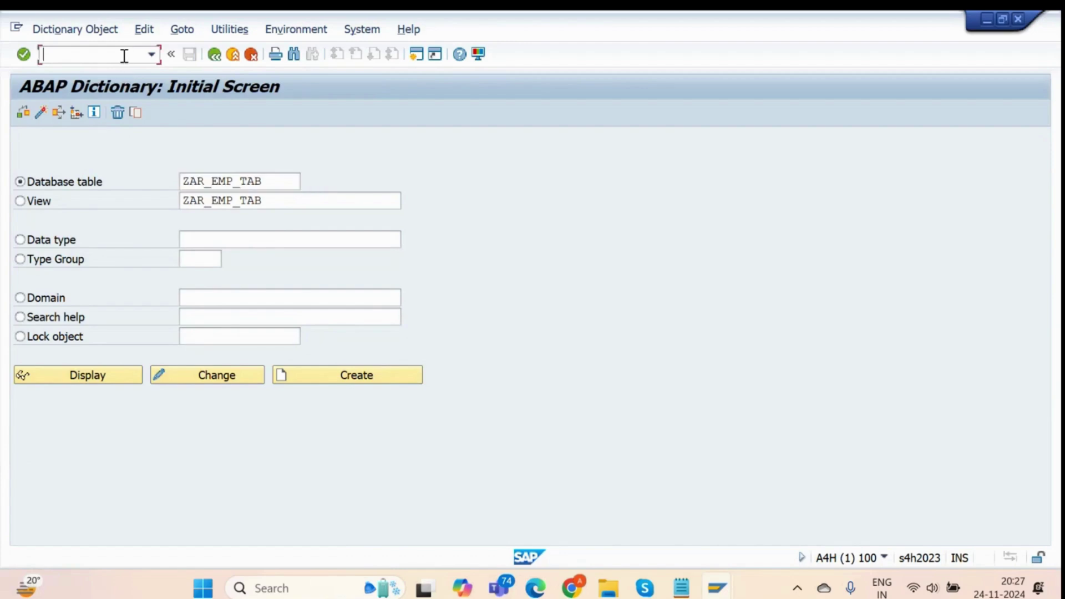
text(/nse93)
key(Return)
click(118, 214)
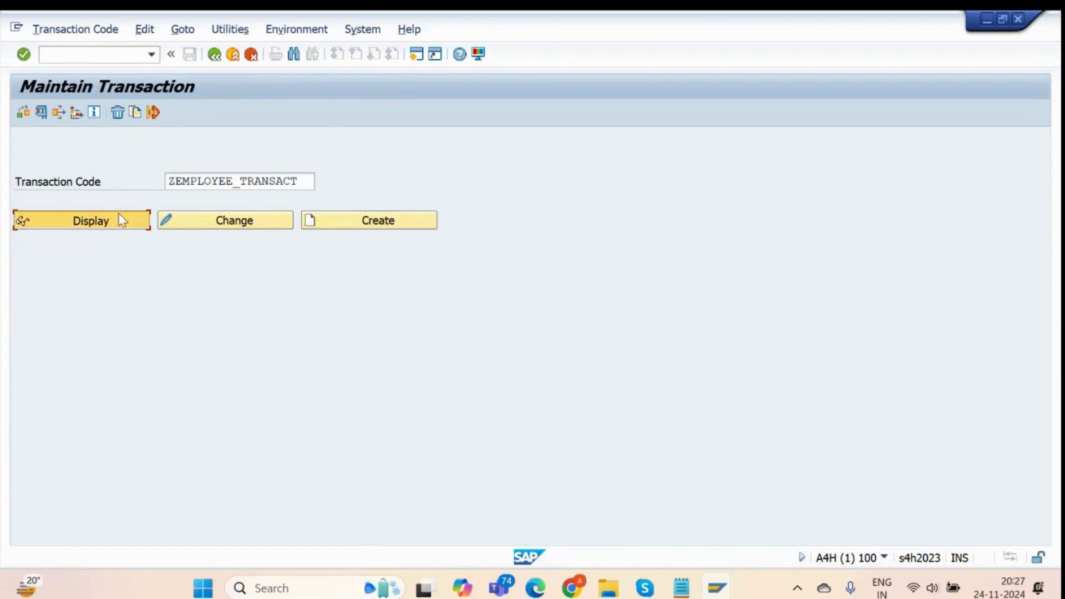
Inspect the VIEWNAME default value entry and its list of available screen field names.
scroll(150, 343, down, 2)
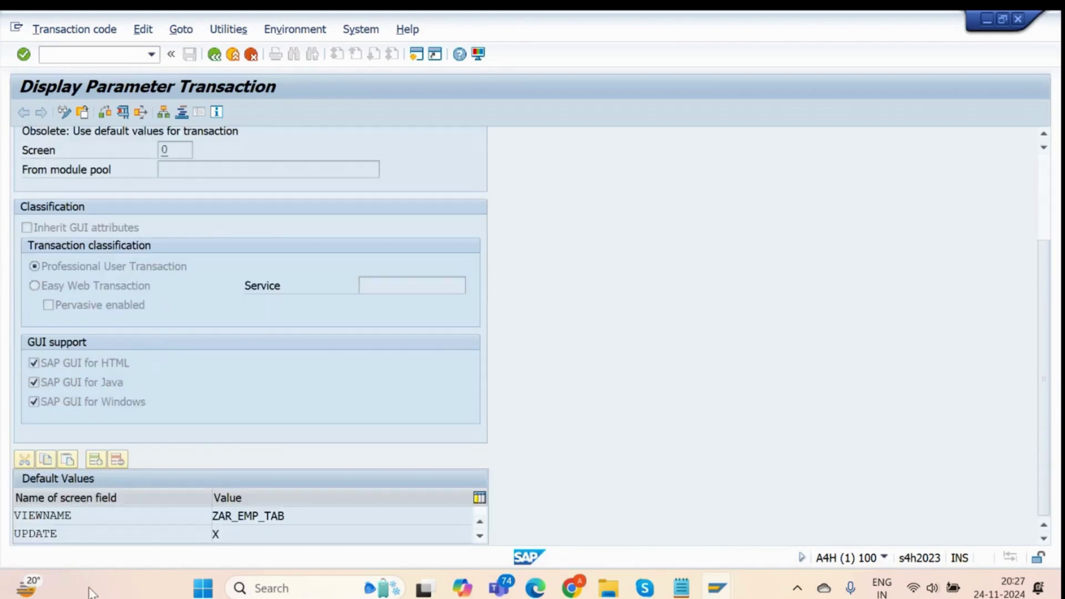
click(177, 519)
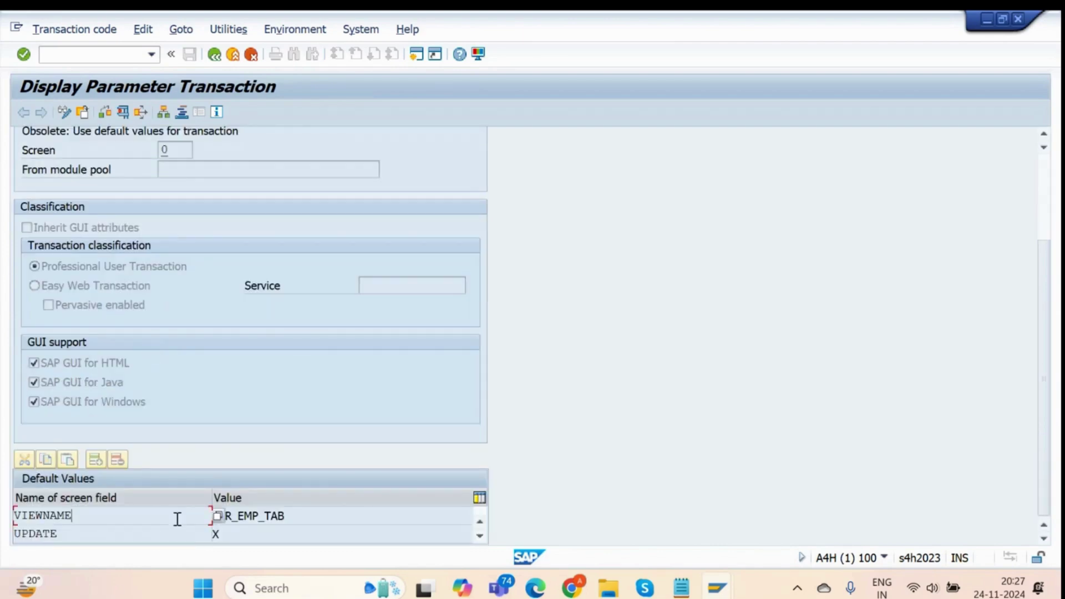
click(218, 516)
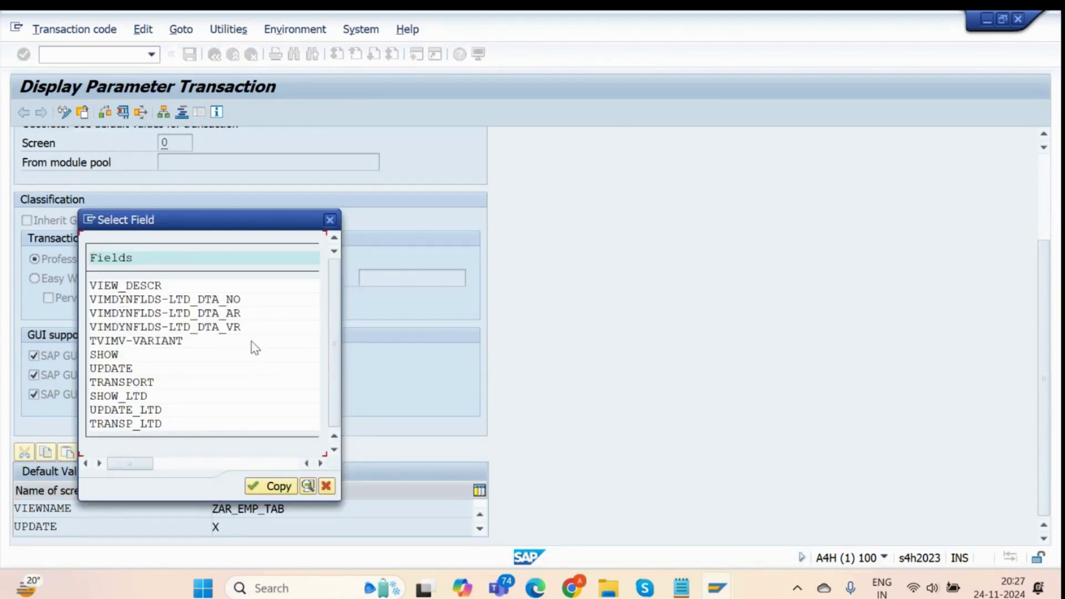
scroll(252, 341, up, 1)
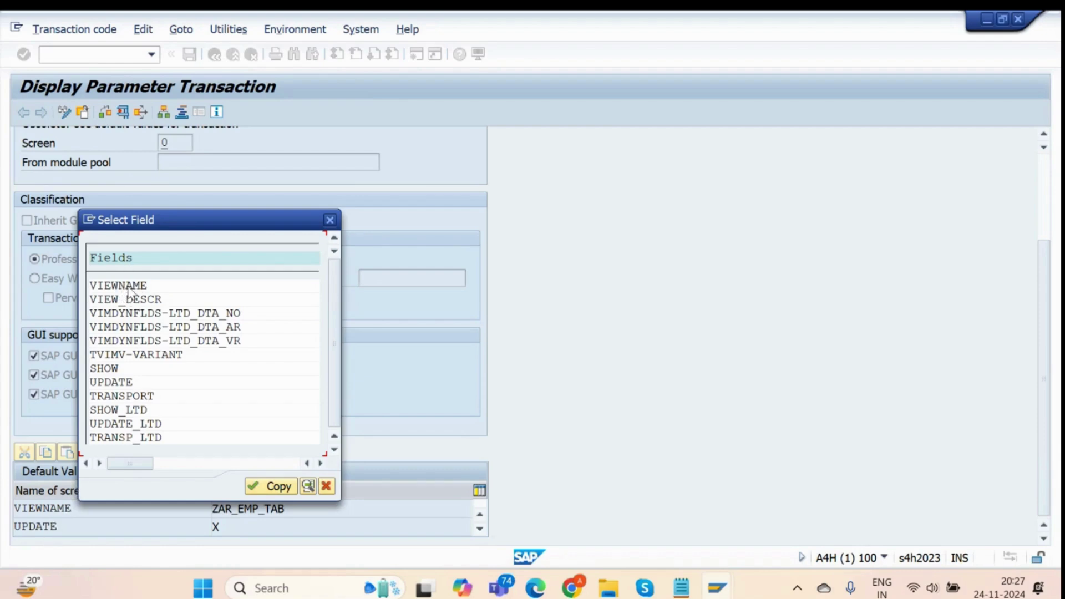
click(329, 219)
Check the UPDATE default value X, then close the field-selection list and return to the top.
click(193, 528)
click(218, 527)
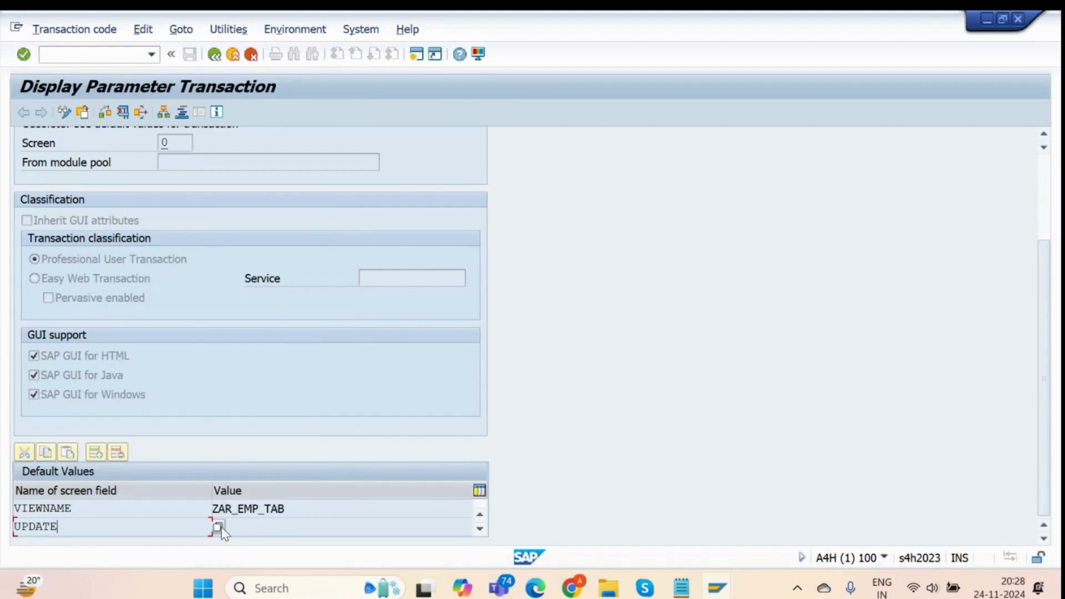
text(X)
key(F4)
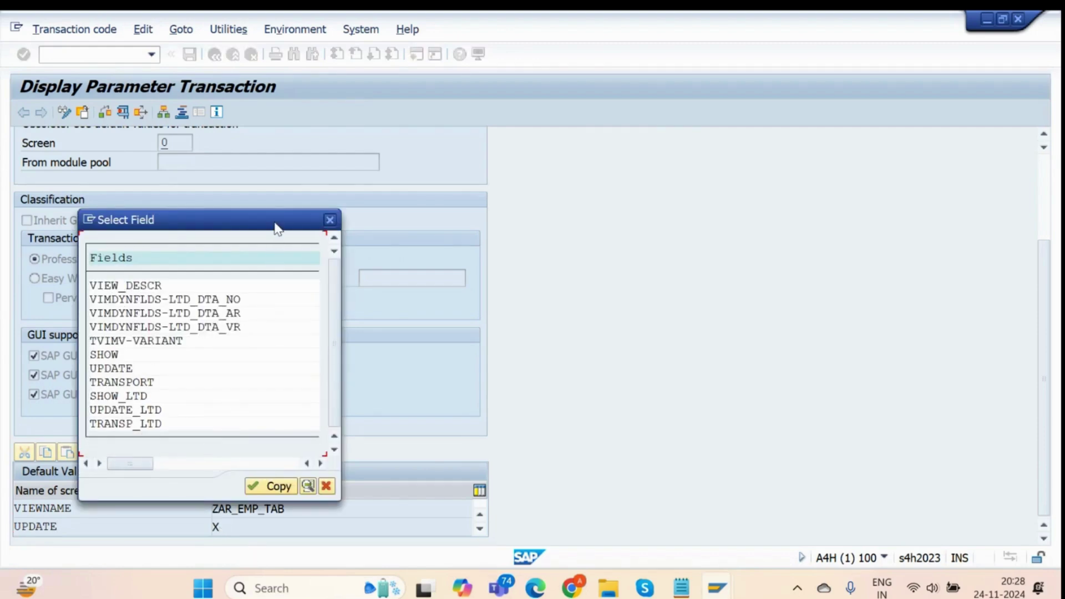
drag(276, 225, 307, 179)
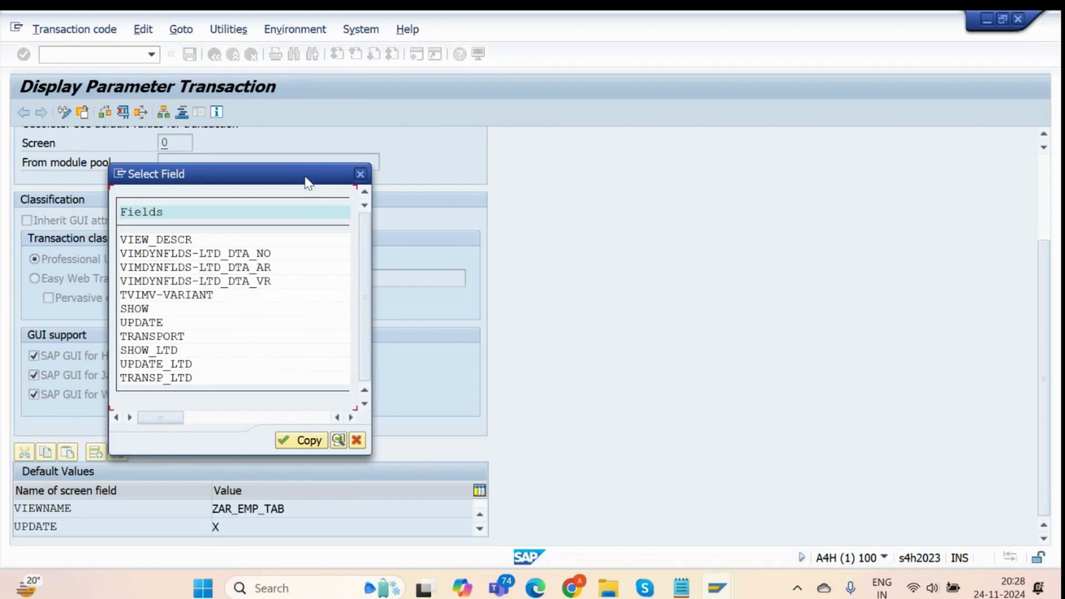
click(361, 174)
scroll(261, 168, up, 3)
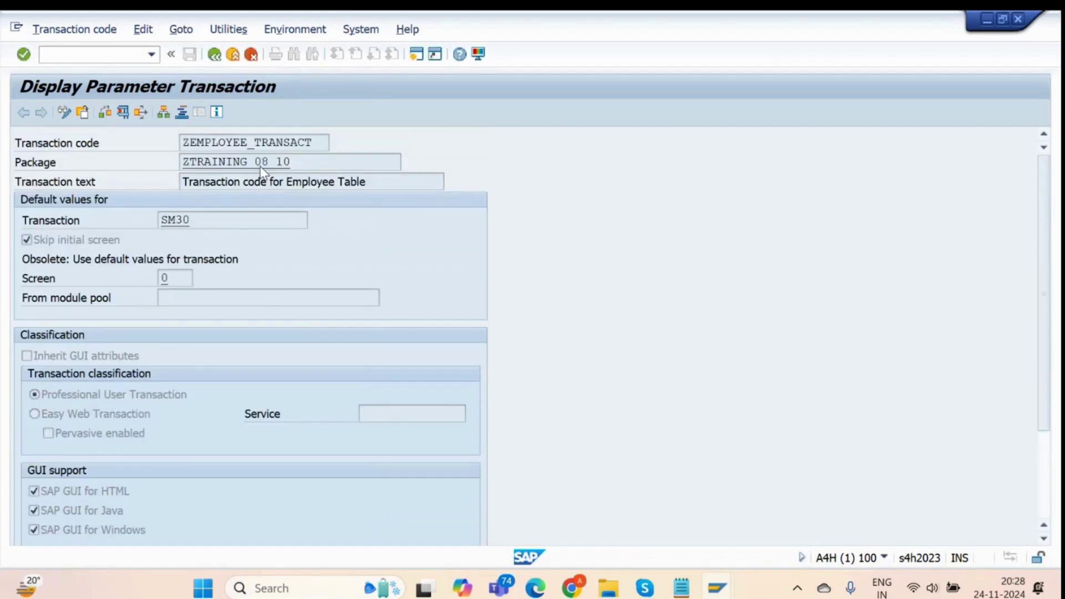
Review the transaction code, package and screen number, noting the obsolete default-values remark.
drag(312, 142, 158, 151)
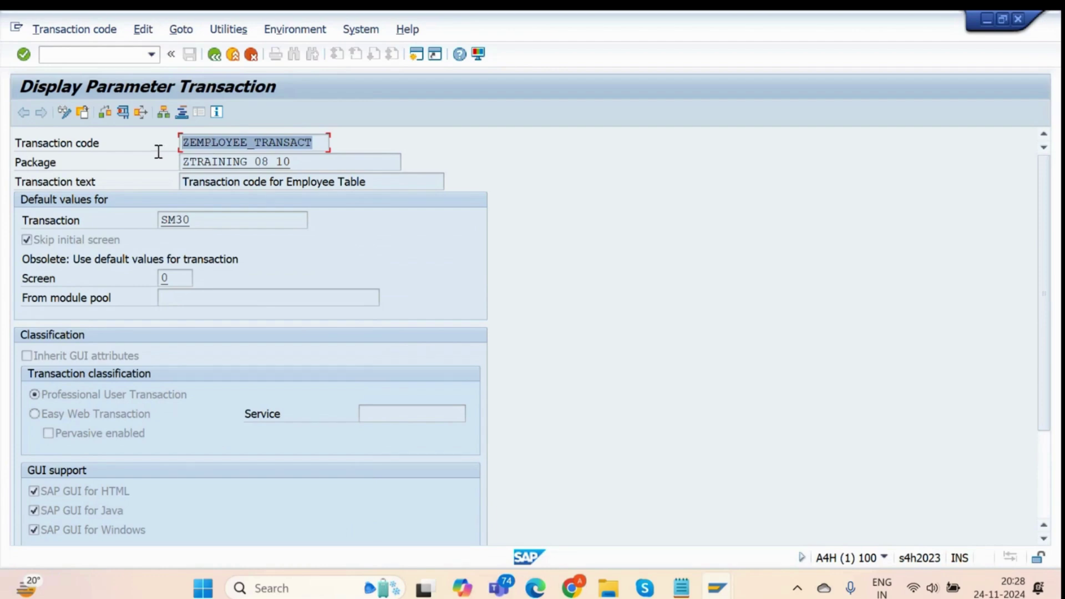
click(309, 160)
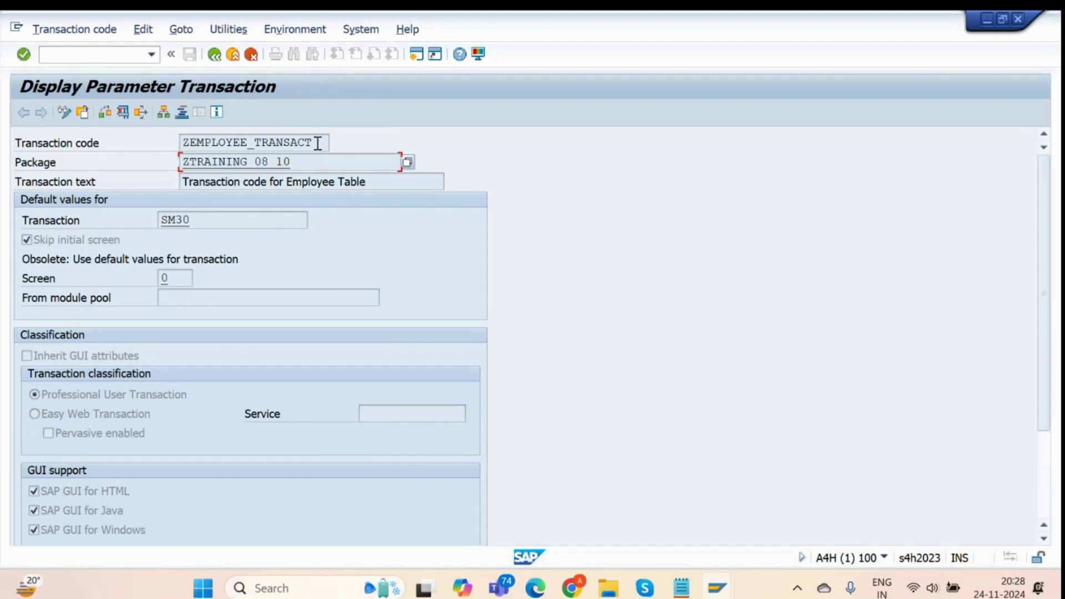
drag(322, 139, 180, 149)
scroll(282, 354, down, 3)
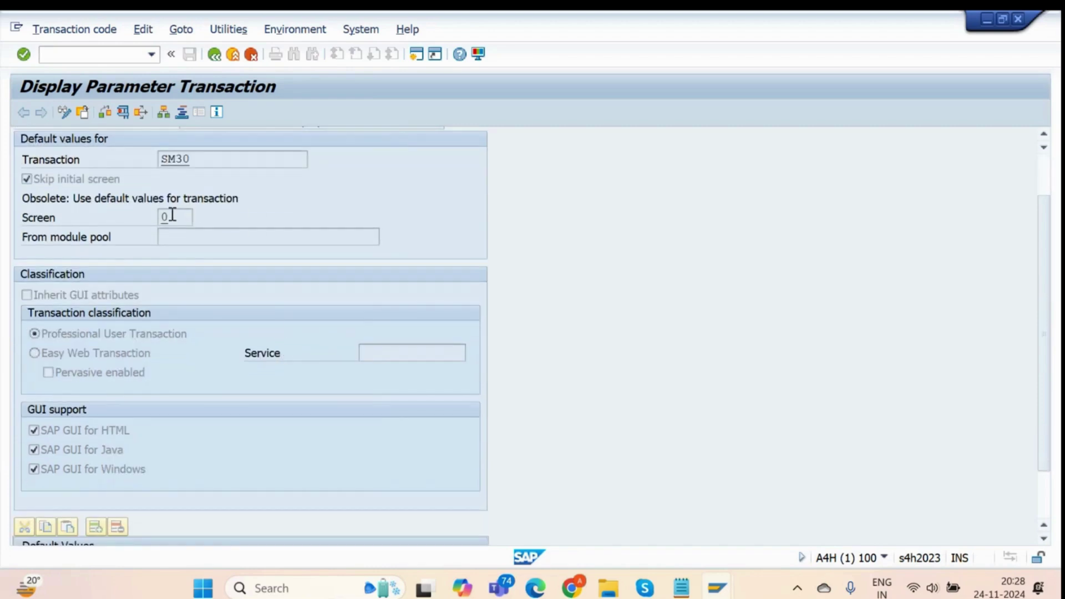
double_click(172, 216)
click(253, 199)
scroll(266, 196, up, 1)
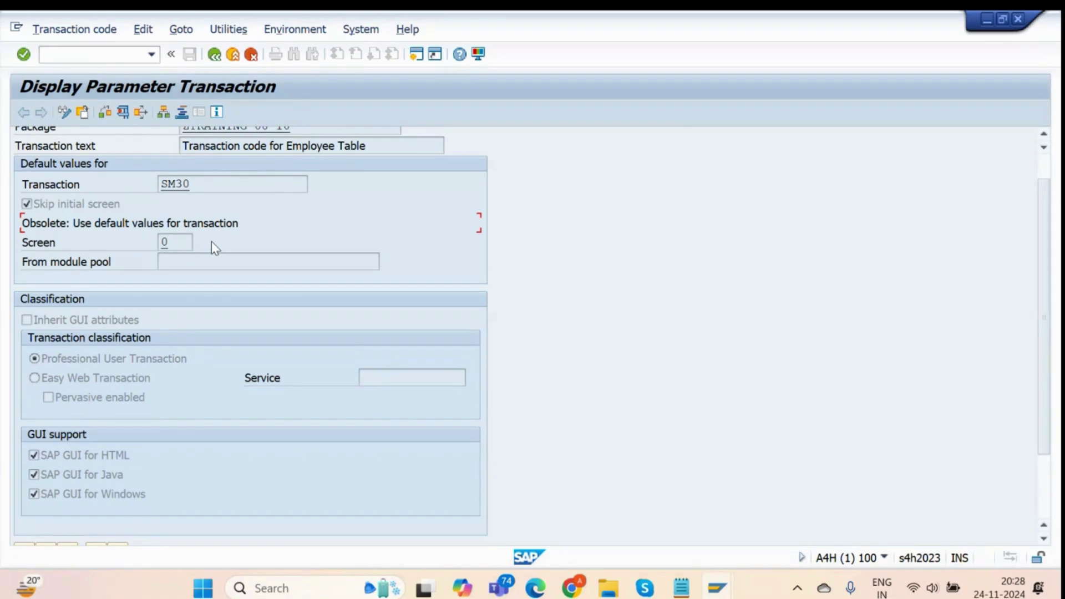
Scroll through the SM30 default values: VIEWNAME ZAR_EMP_TAB and UPDATE X.
double_click(166, 243)
scroll(186, 266, down, 1)
scroll(185, 264, down, 4)
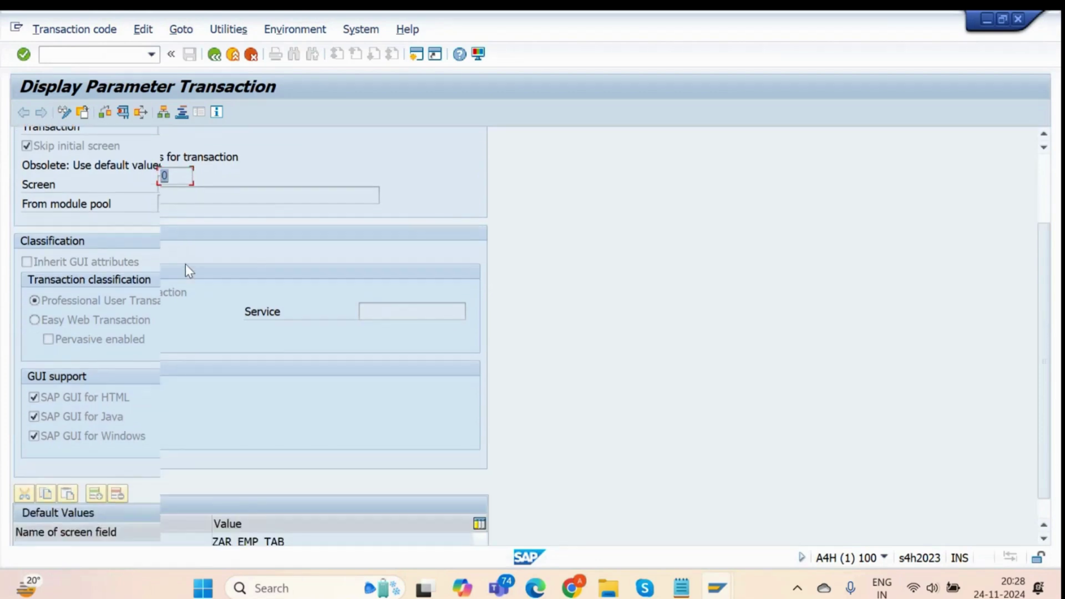
scroll(185, 264, up, 5)
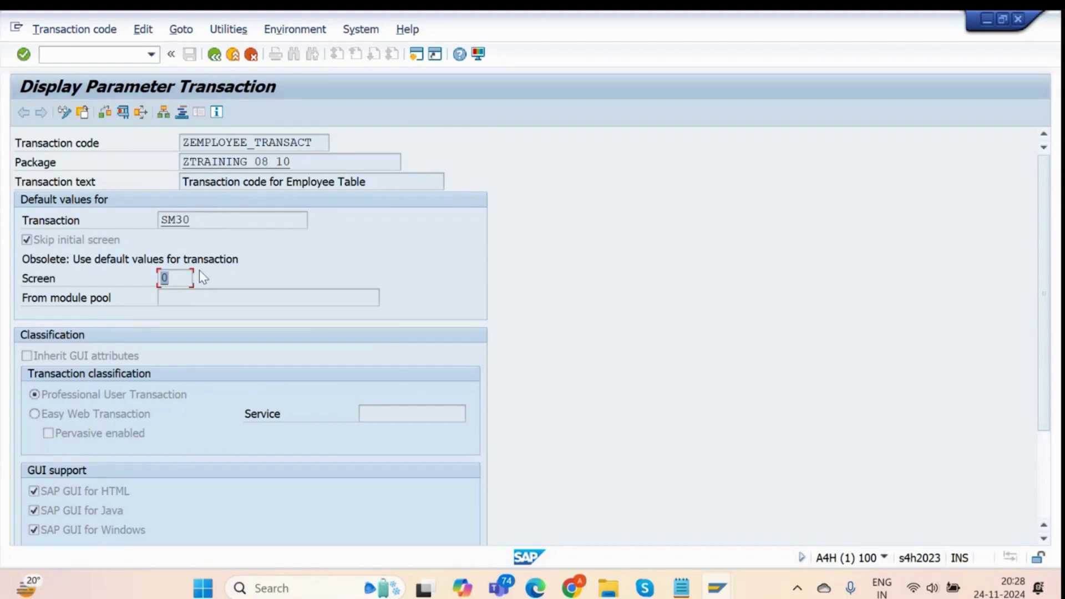
scroll(199, 271, down, 3)
scroll(262, 514, down, 2)
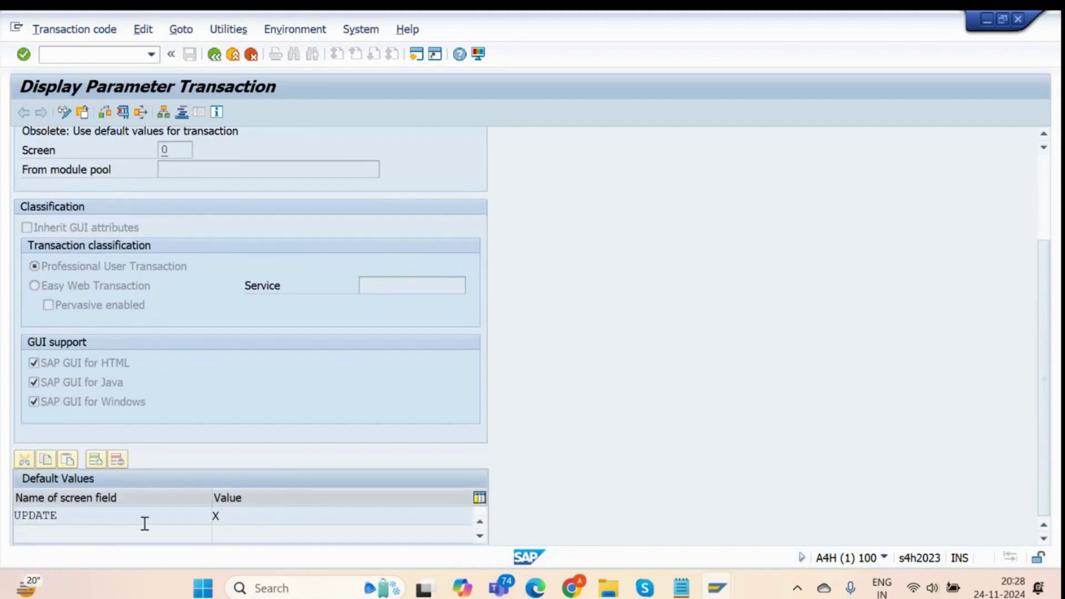
scroll(107, 515, up, 2)
scroll(106, 514, down, 4)
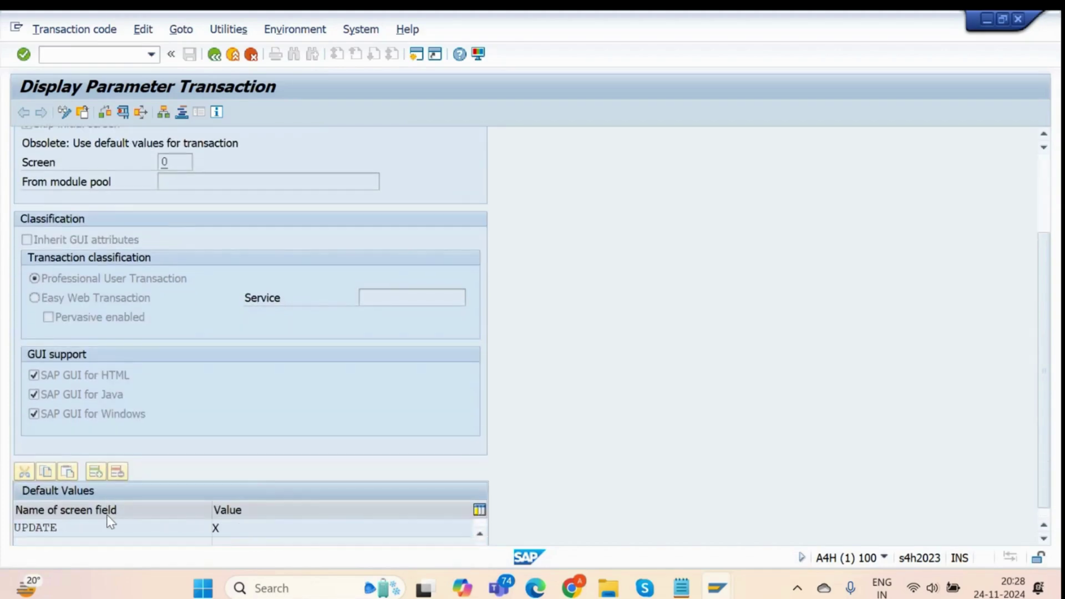
Leave the transaction display and return to SAP Easy Access with /n.
click(213, 56)
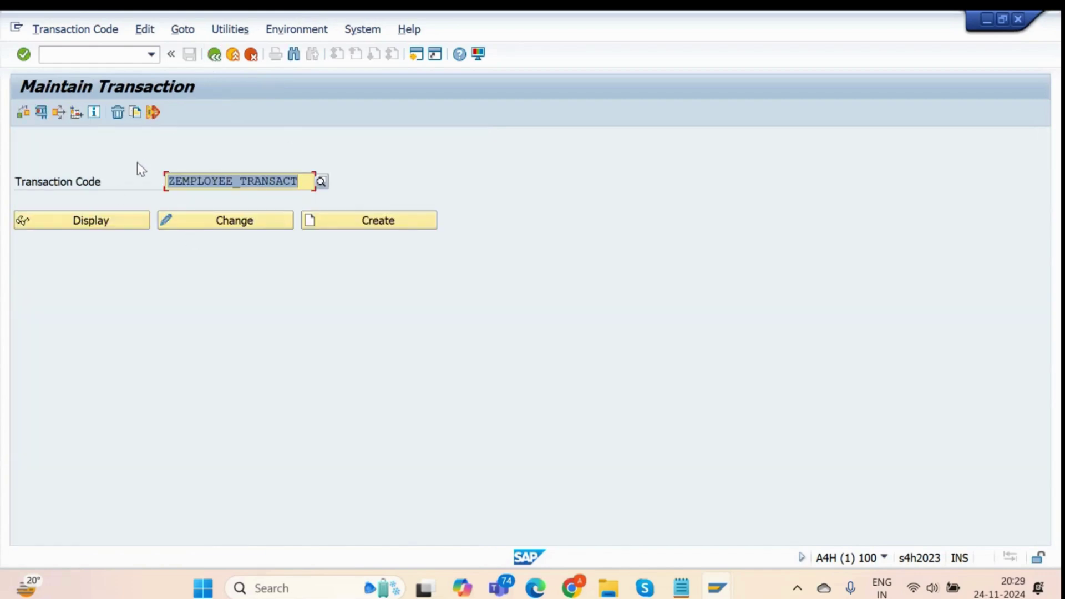
click(84, 55)
text(/)
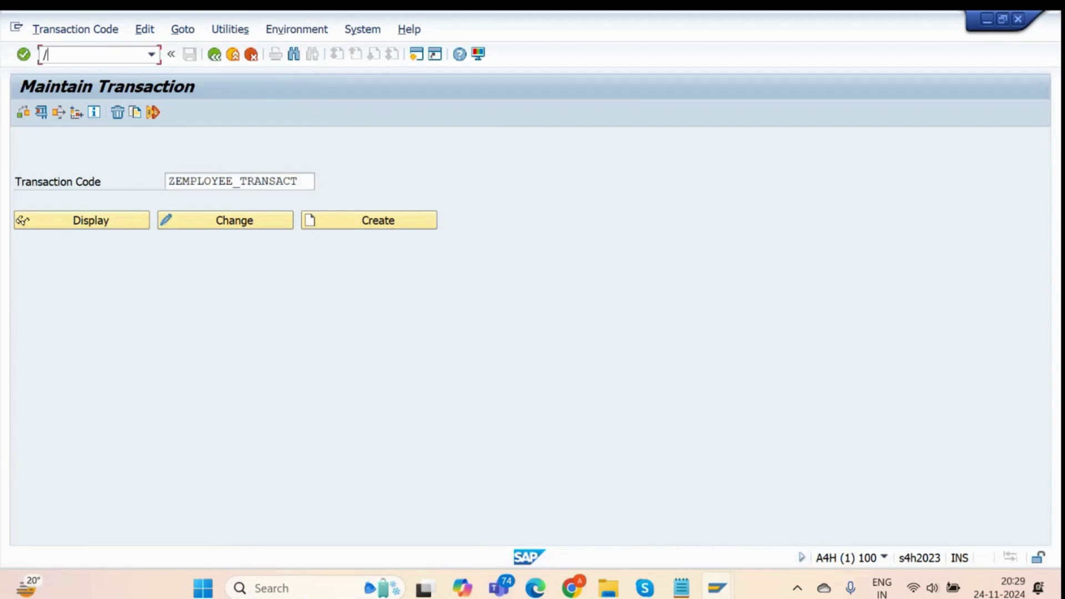
text(n)
key(Return)
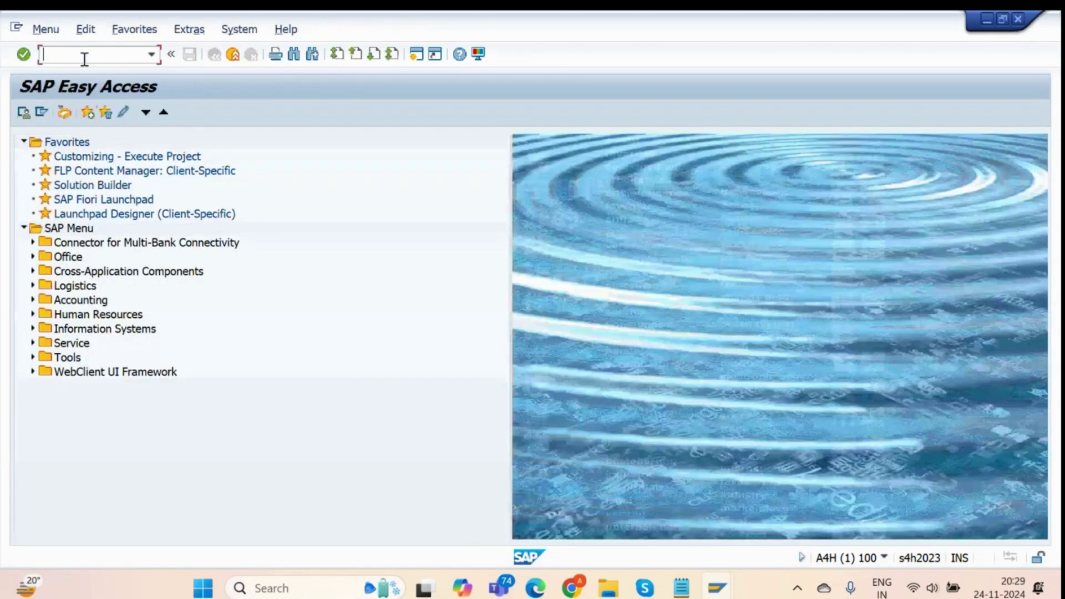
Add a dashed separator line and a '- Database Utility' heading to the TMG Events notes.
click(673, 592)
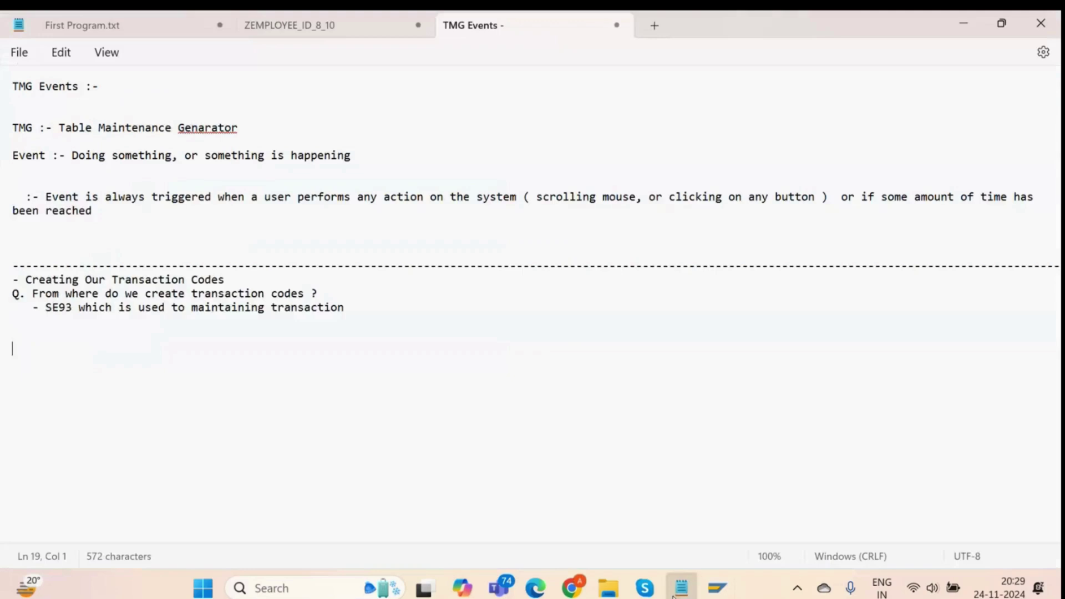
text(----)
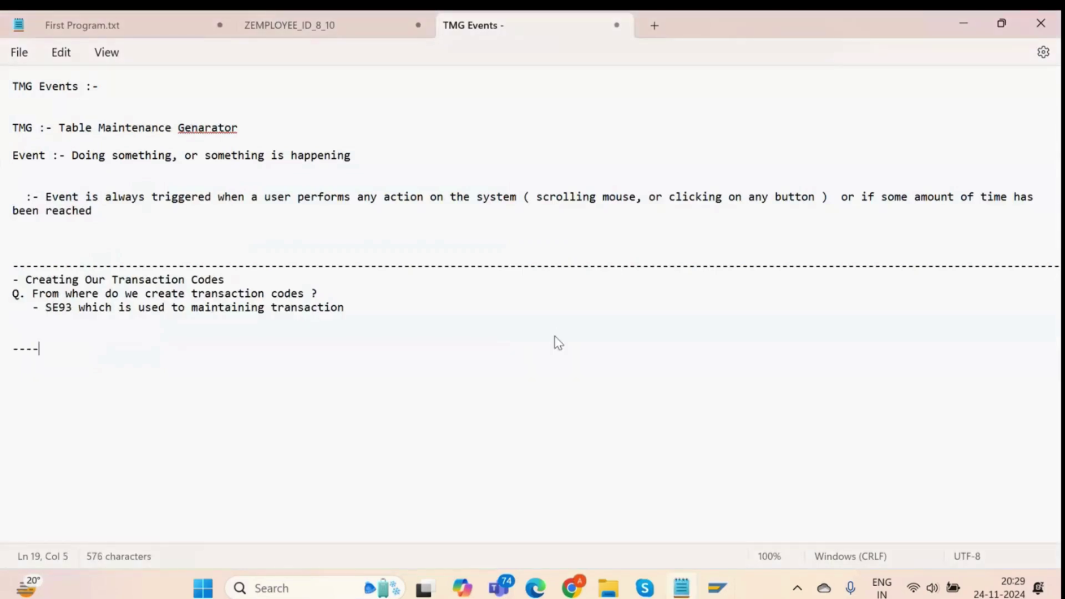
text(-----------------------------------------------------------------)
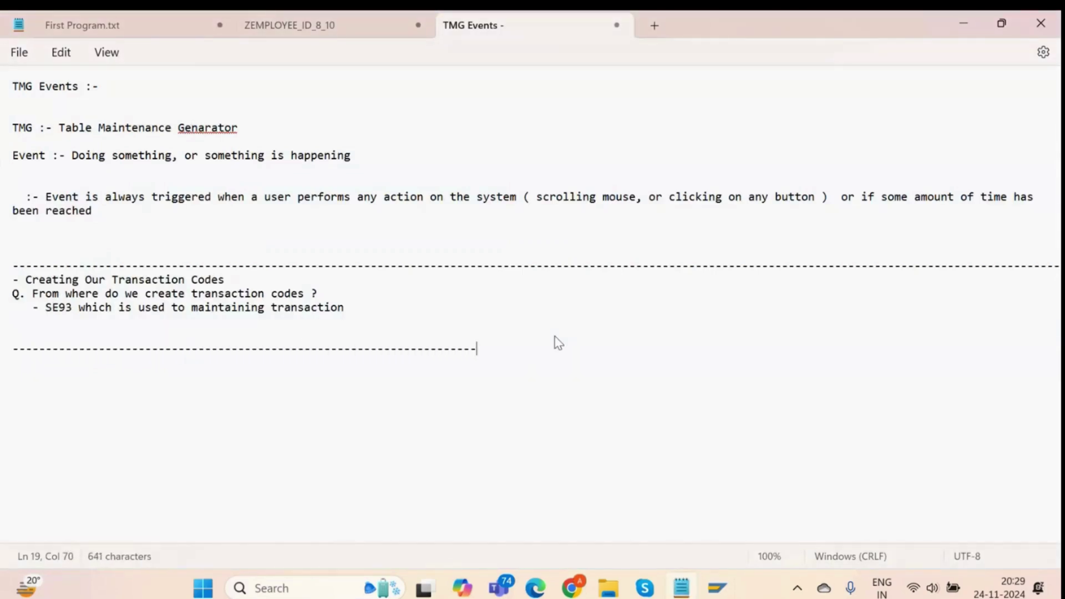
text(------------------------------------------------------------------)
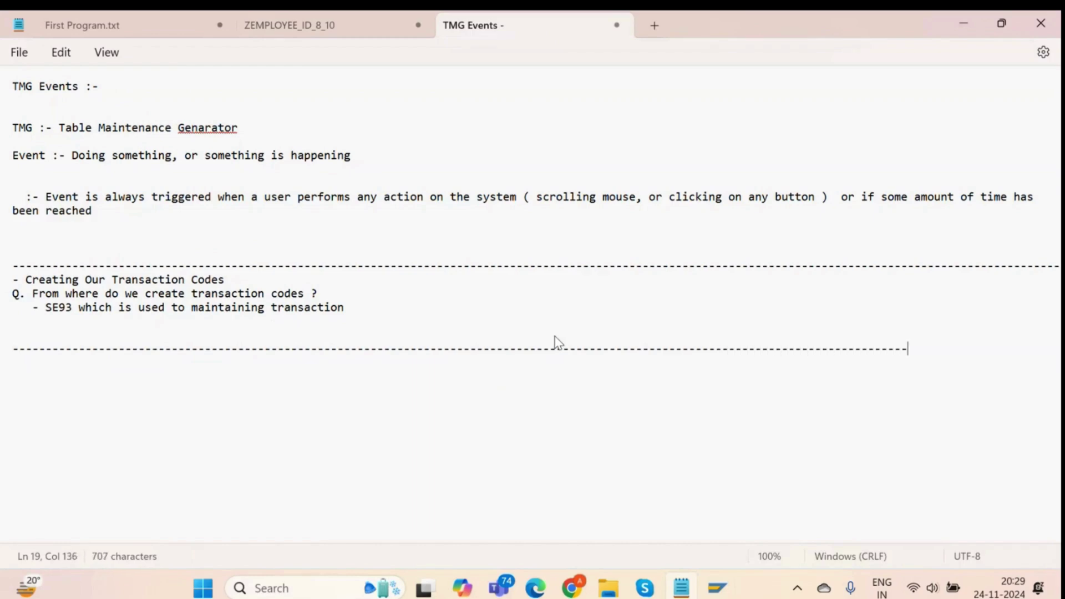
text(---------------------)
key(Return)
key(Return)
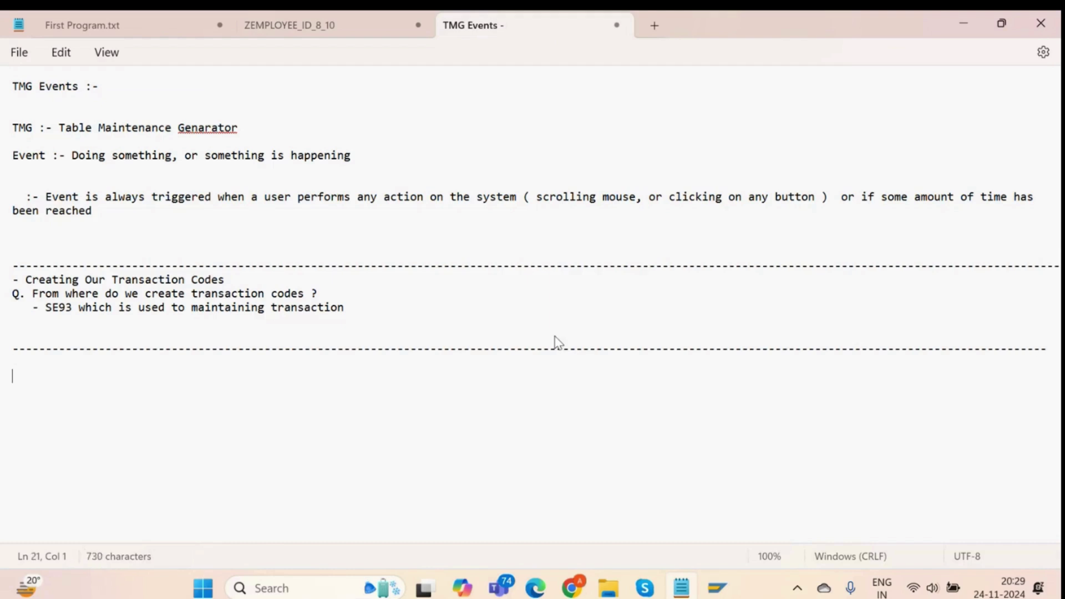
text(- Database Utility)
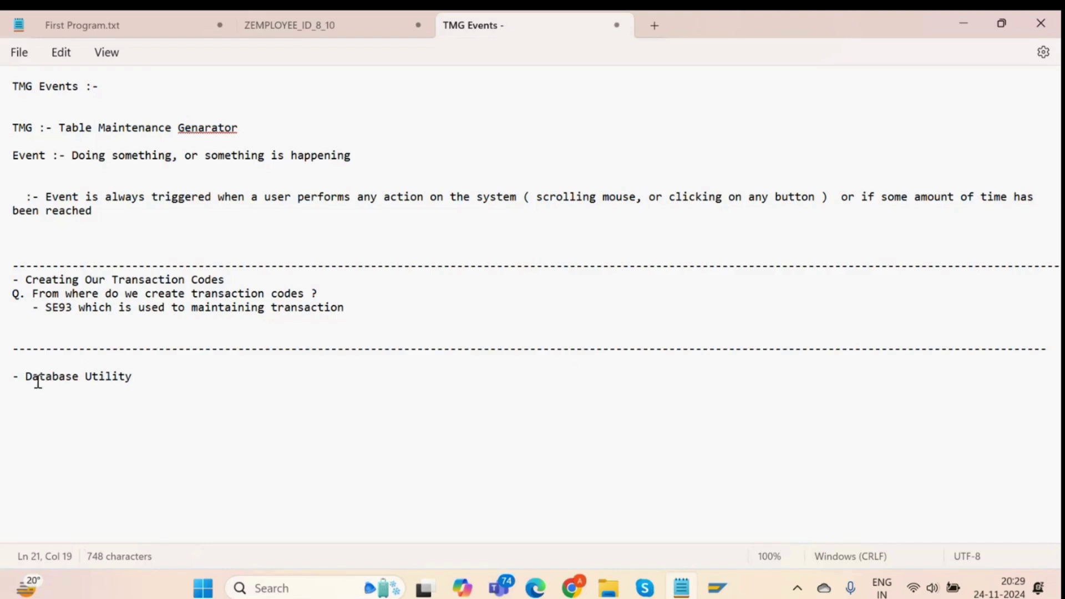
drag(24, 379, 219, 381)
click(218, 381)
key(alt+Tab)
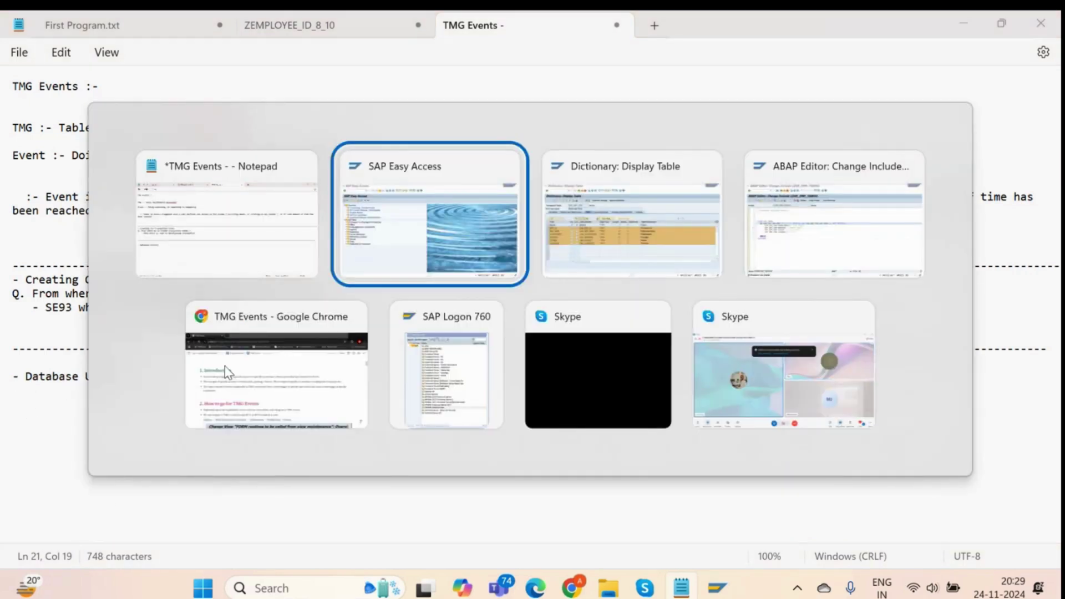
Return to the SE11 initial screen and display table ZAR_EMP_TAB.
key(alt+Tab)
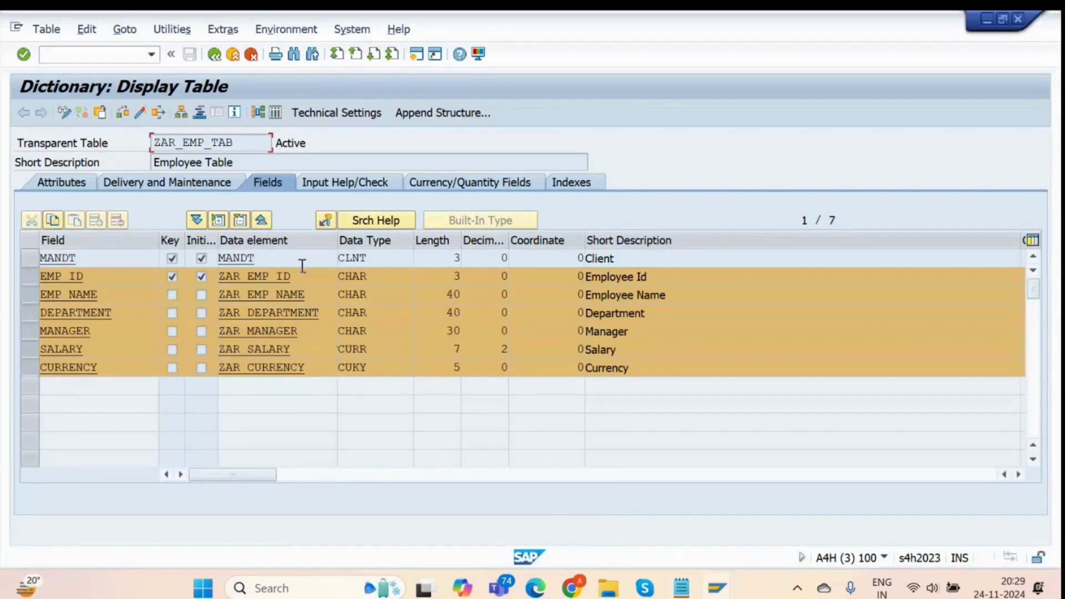
drag(249, 143, 189, 144)
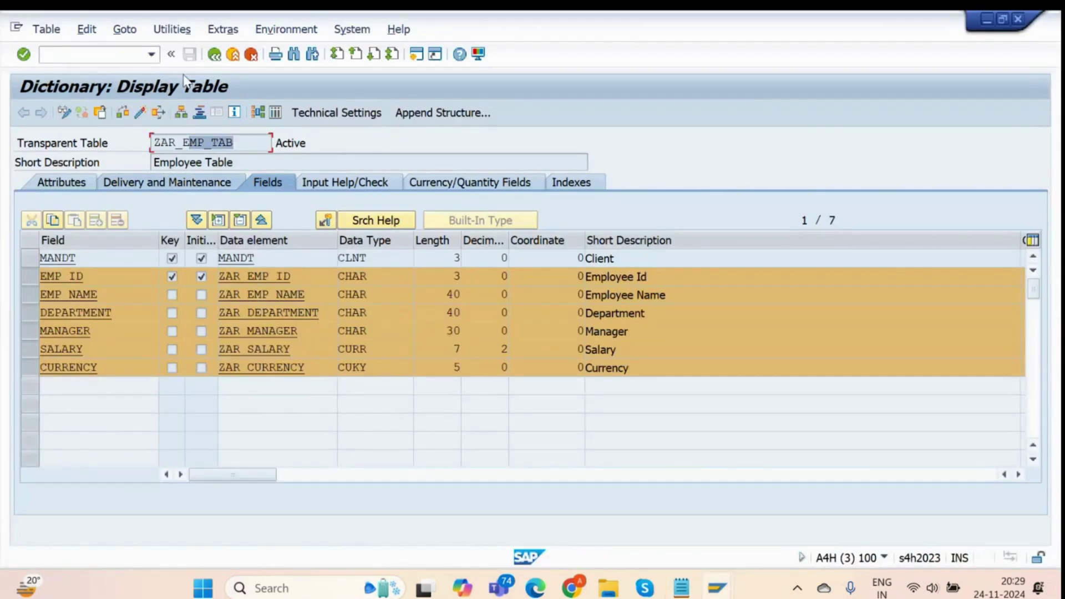
click(214, 53)
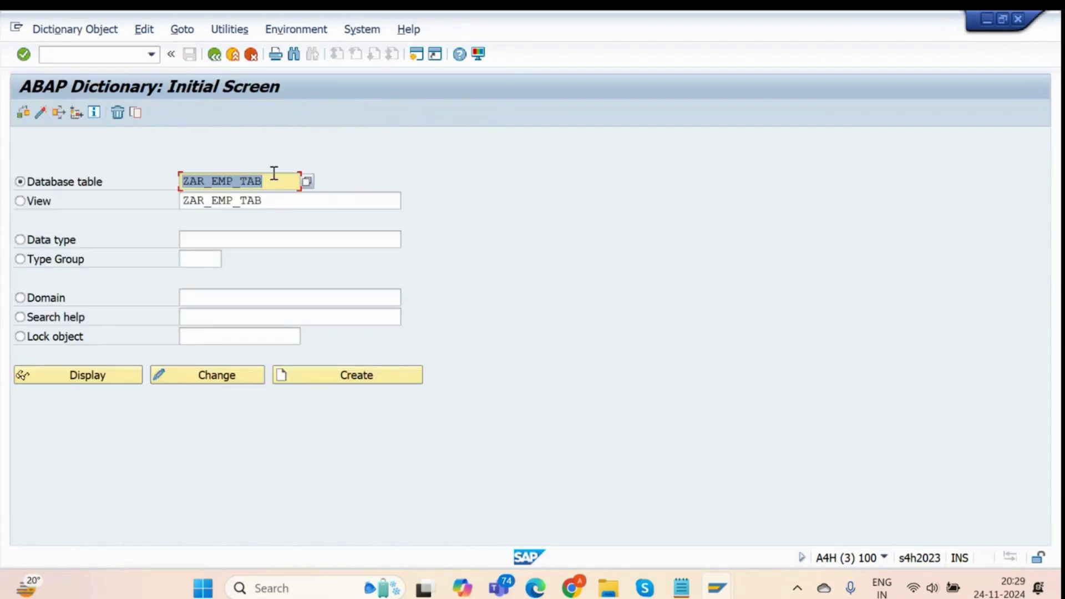
drag(273, 178, 169, 198)
click(64, 378)
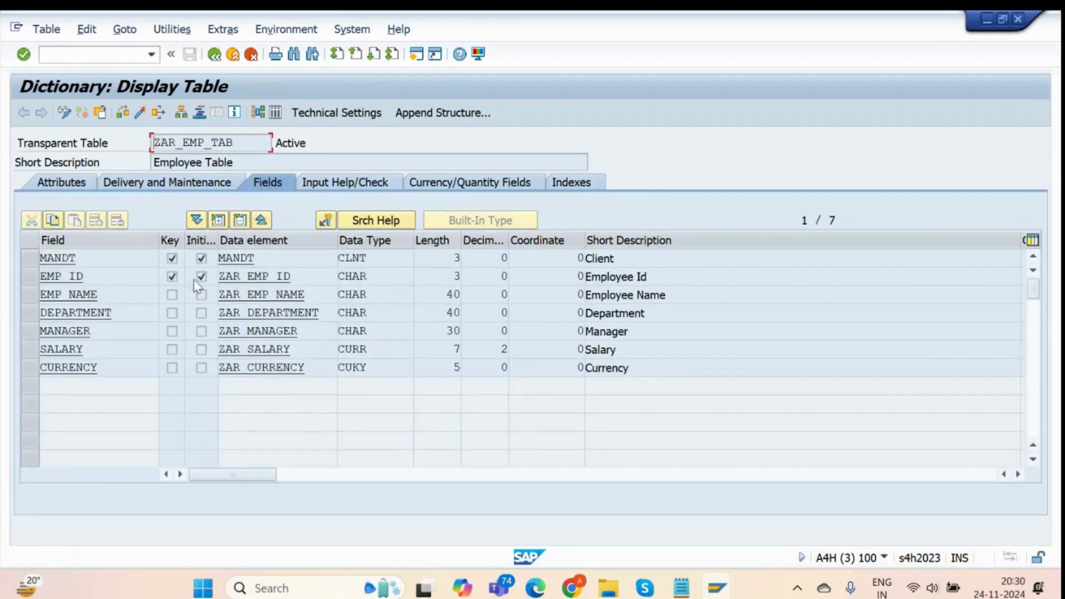
Review fields EMP_ID, EMP_NAME and DEPARTMENT with their data elements ZAR_EMP_ID, ZAR_EMP_NAME, ZAR_DEPARTMENT.
drag(319, 280, 207, 278)
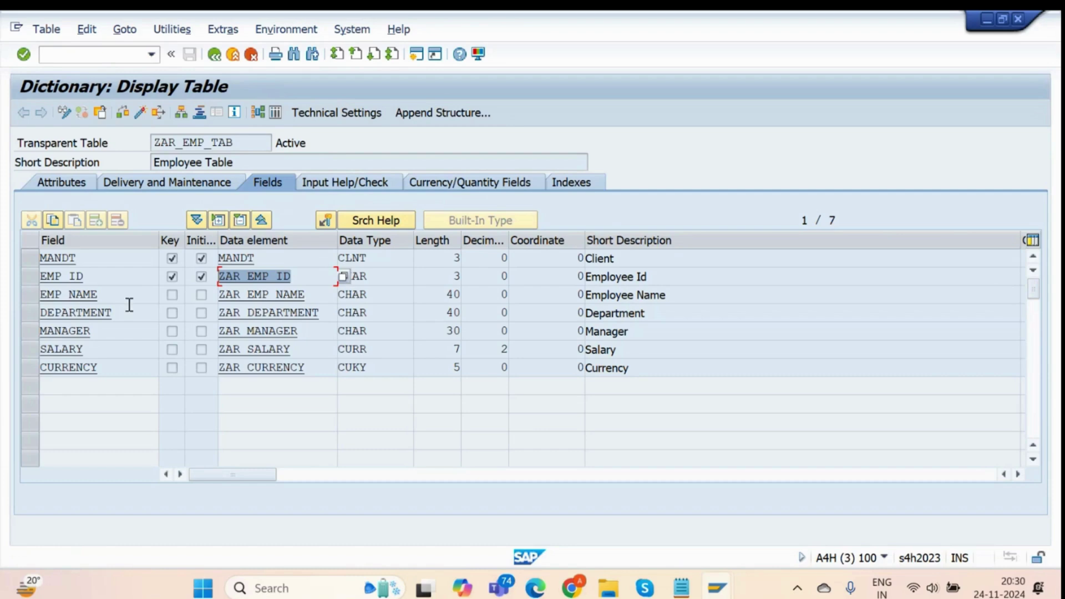
drag(117, 283, 25, 304)
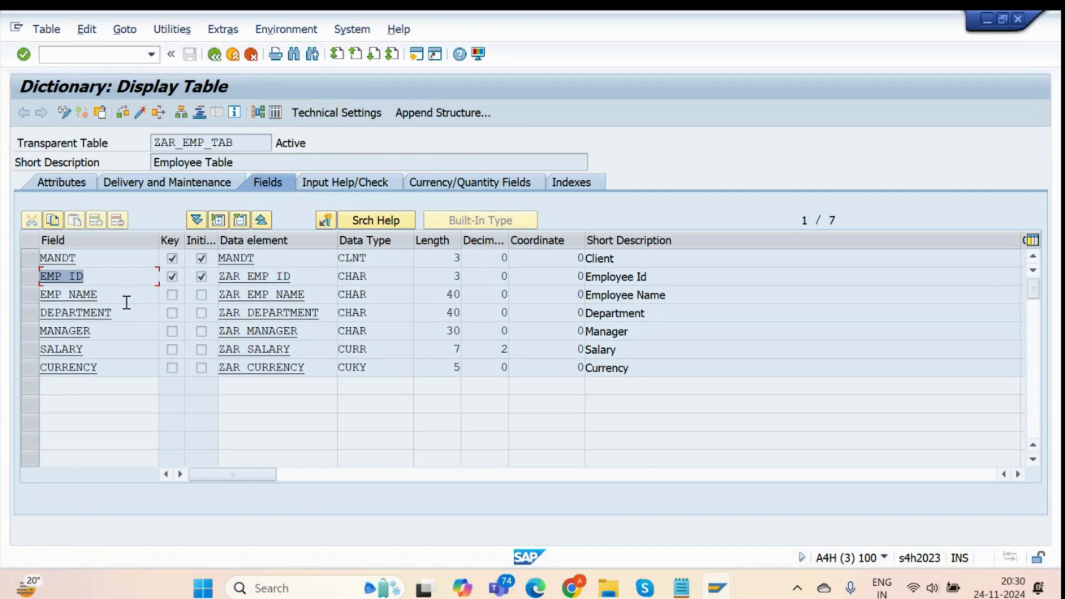
drag(126, 302, 31, 310)
drag(108, 276, 40, 277)
click(241, 150)
double_click(241, 150)
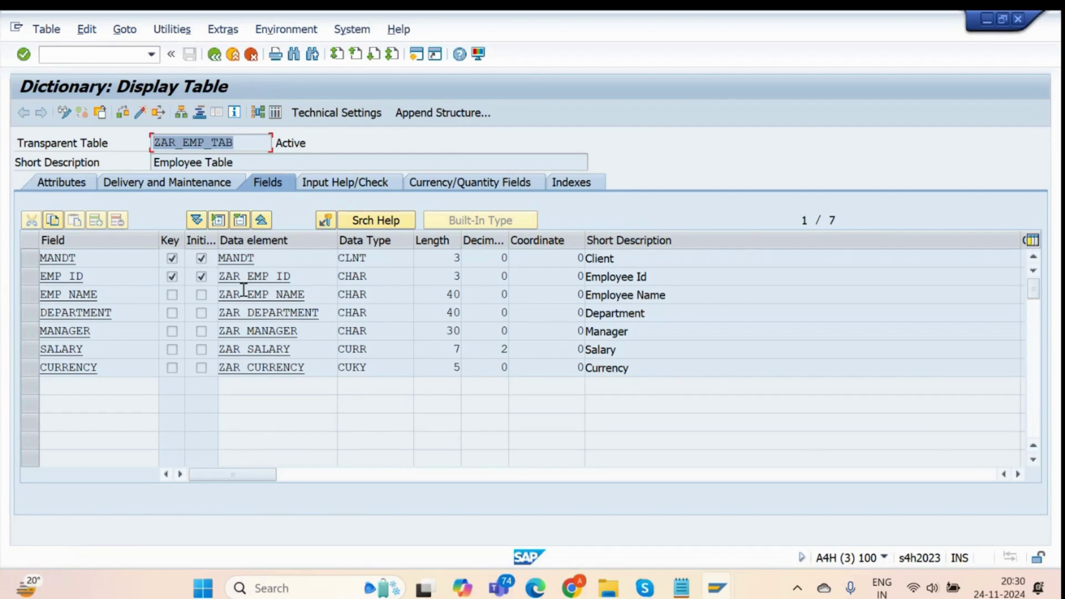
drag(310, 292, 130, 308)
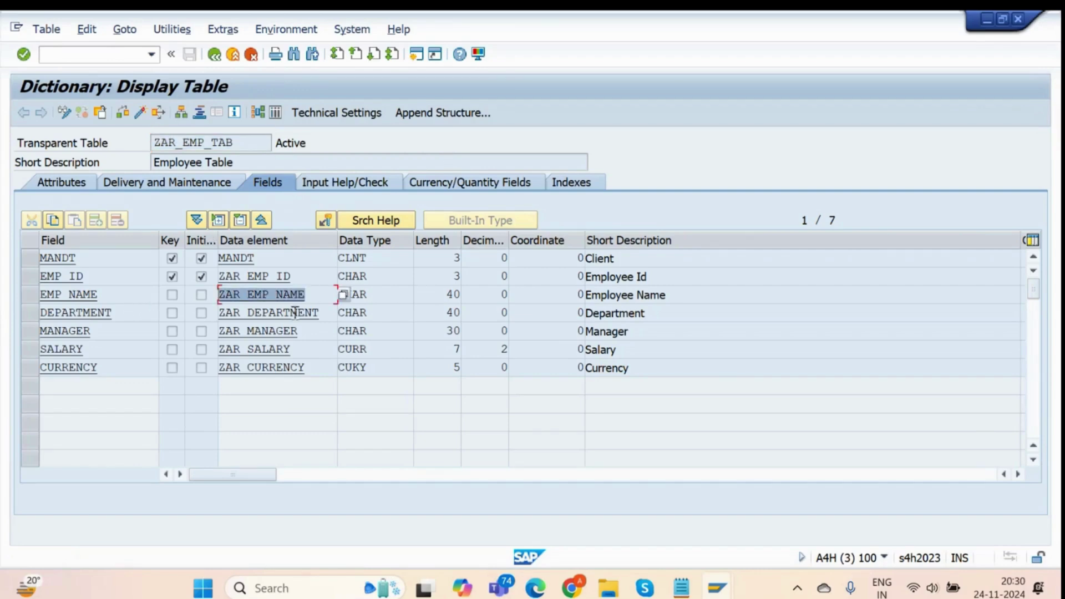
drag(354, 316, 251, 314)
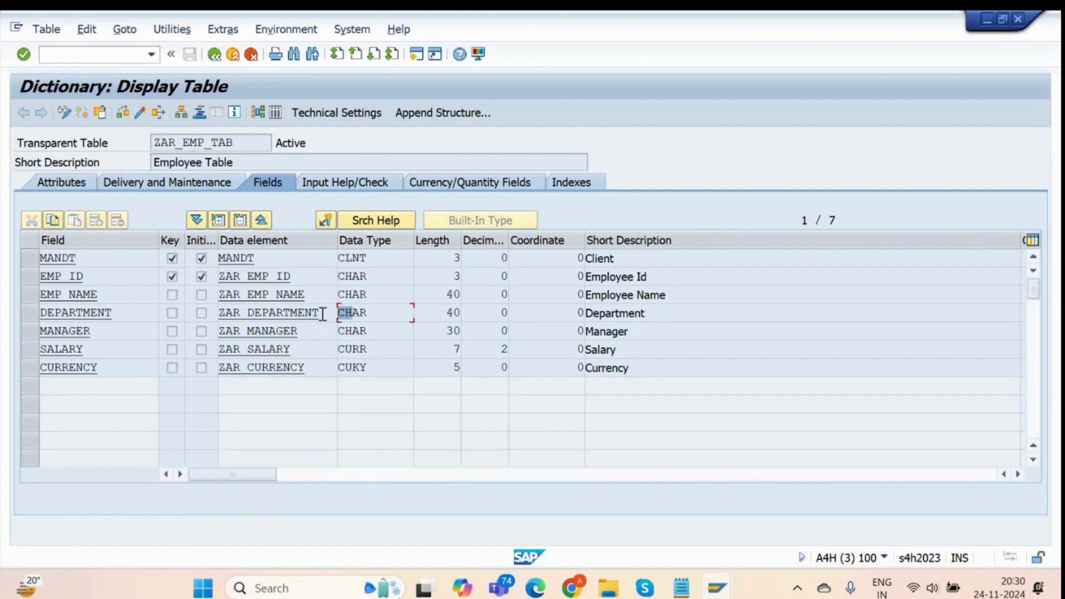
drag(321, 314, 267, 314)
drag(114, 312, 53, 326)
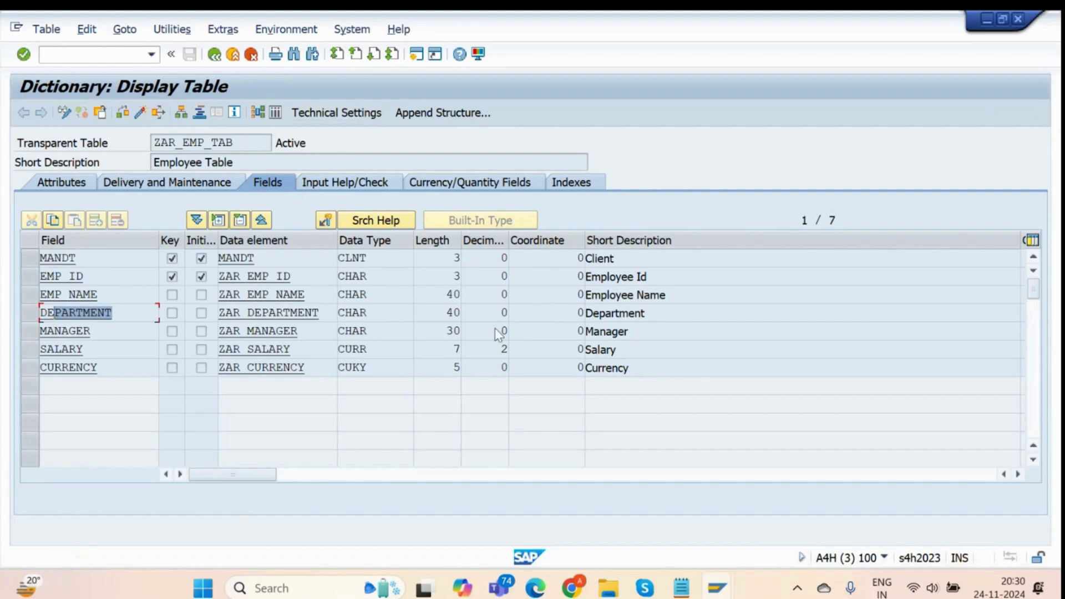
click(571, 587)
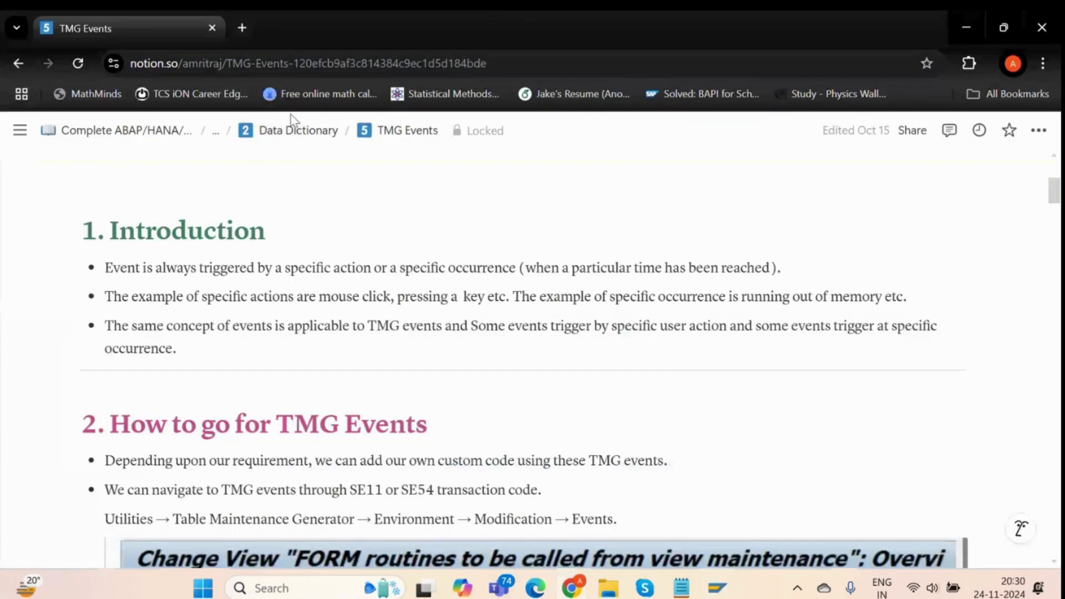
Open the Database Utility notes page from the Data Dictionary overview in Notion.
click(295, 128)
scroll(214, 482, down, 8)
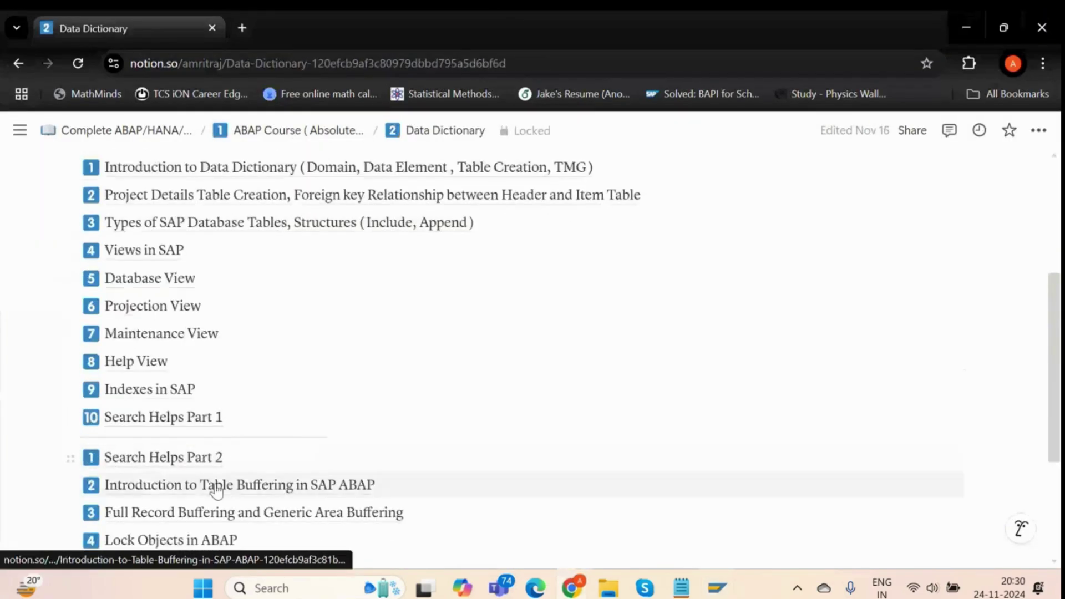
click(161, 418)
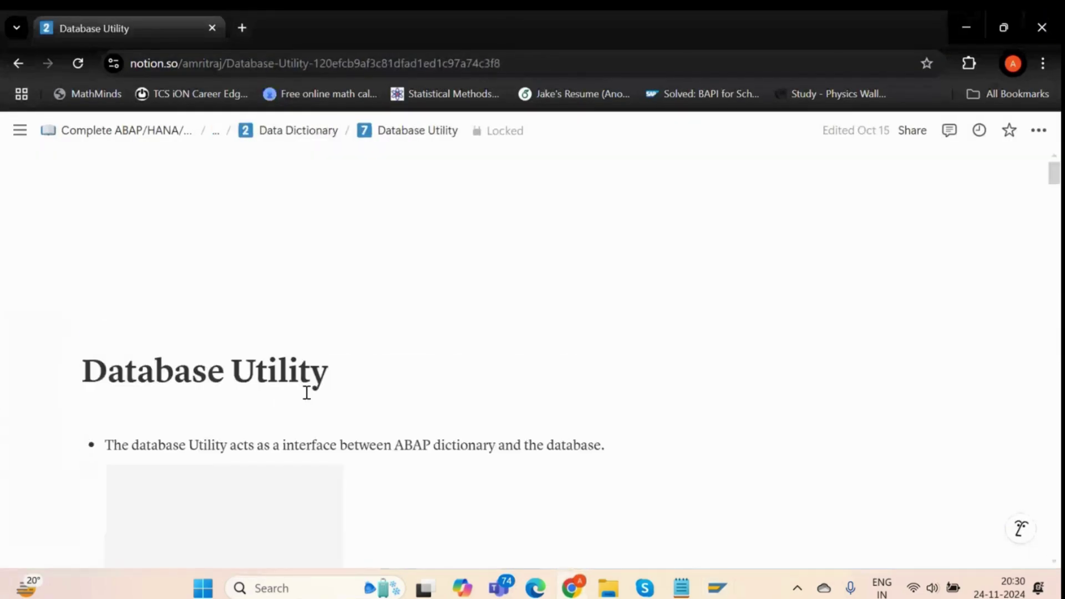
scroll(249, 393, down, 3)
drag(129, 279, 309, 287)
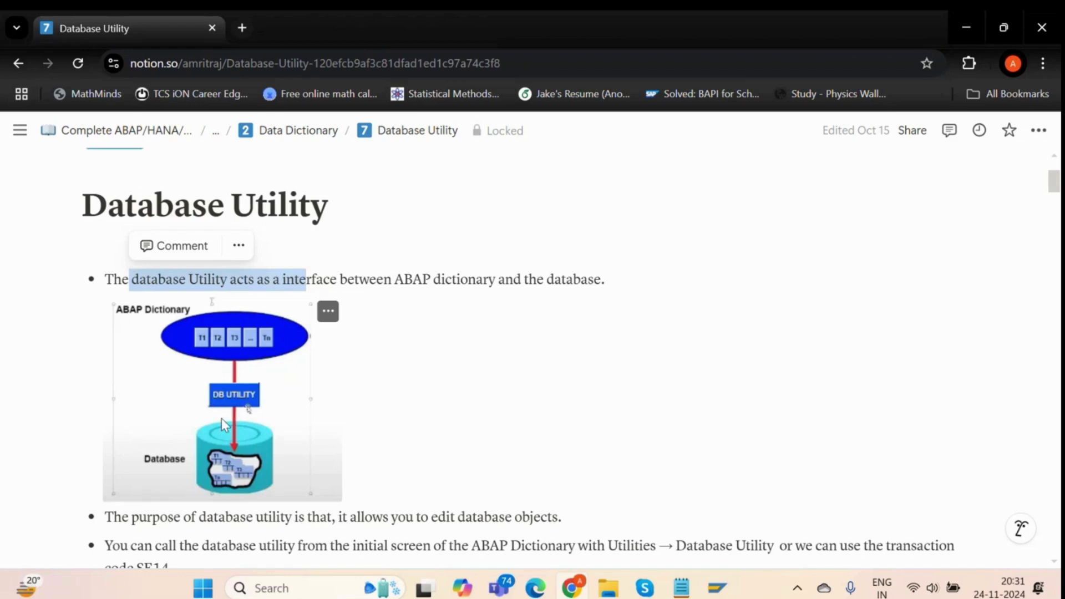
Highlight the Database Utility's purpose: editing database objects.
scroll(228, 411, down, 1)
click(215, 437)
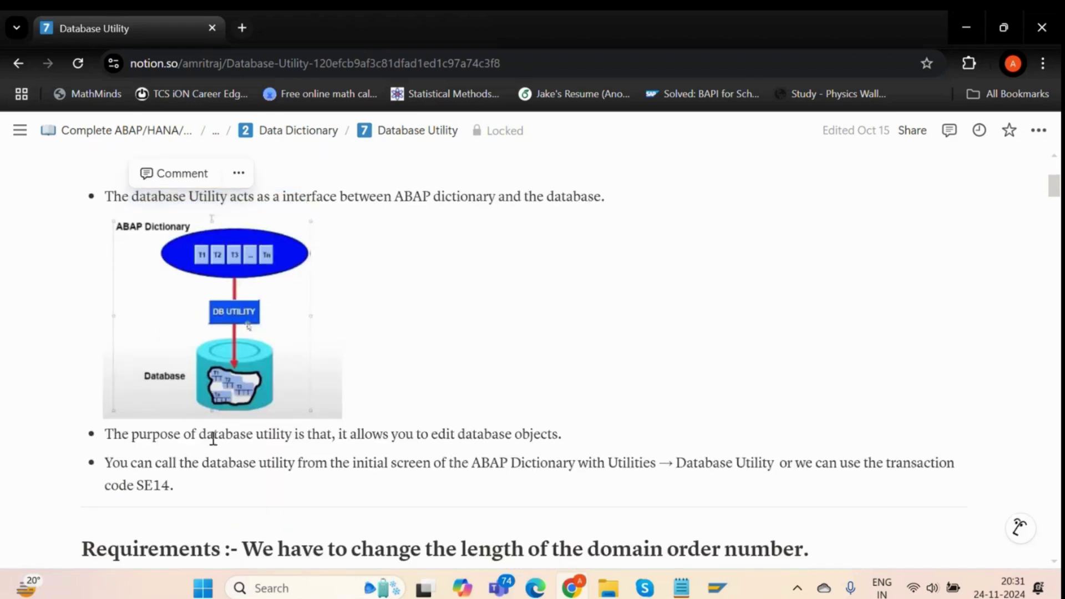
drag(226, 438, 311, 440)
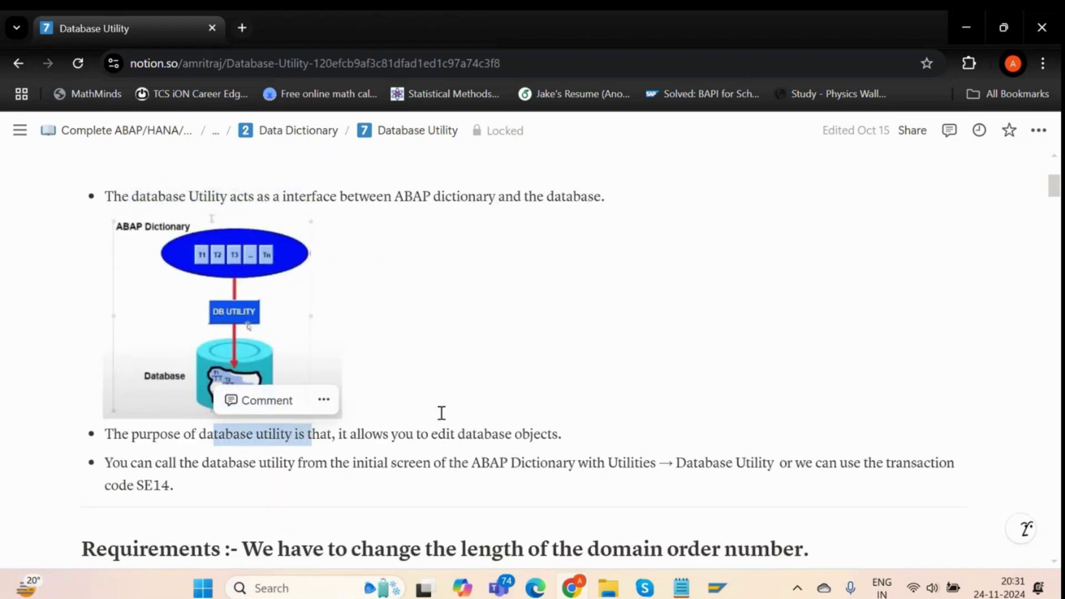
drag(423, 434, 560, 430)
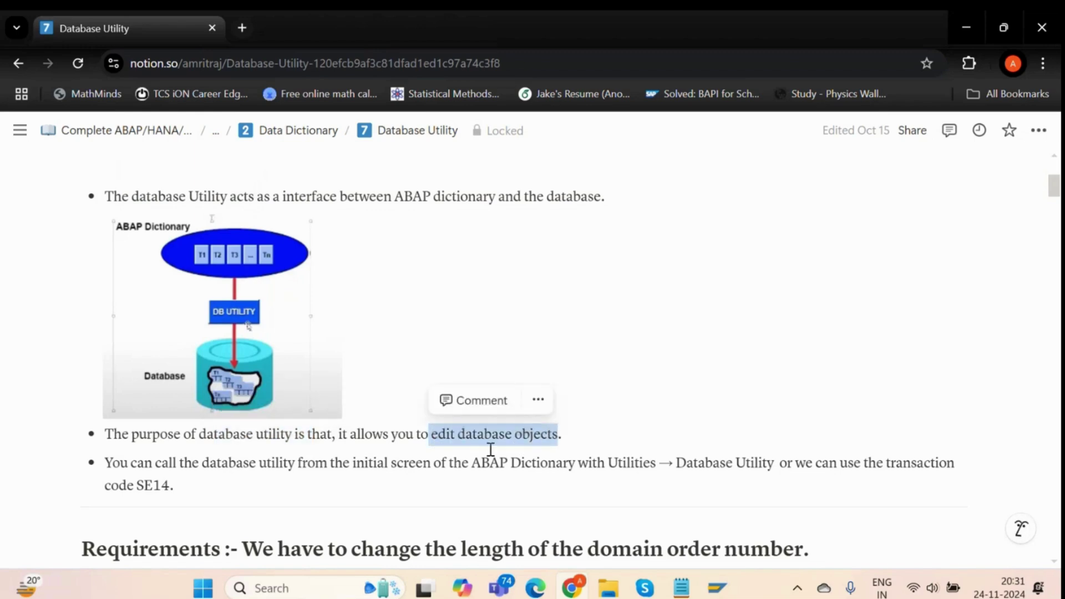
click(423, 439)
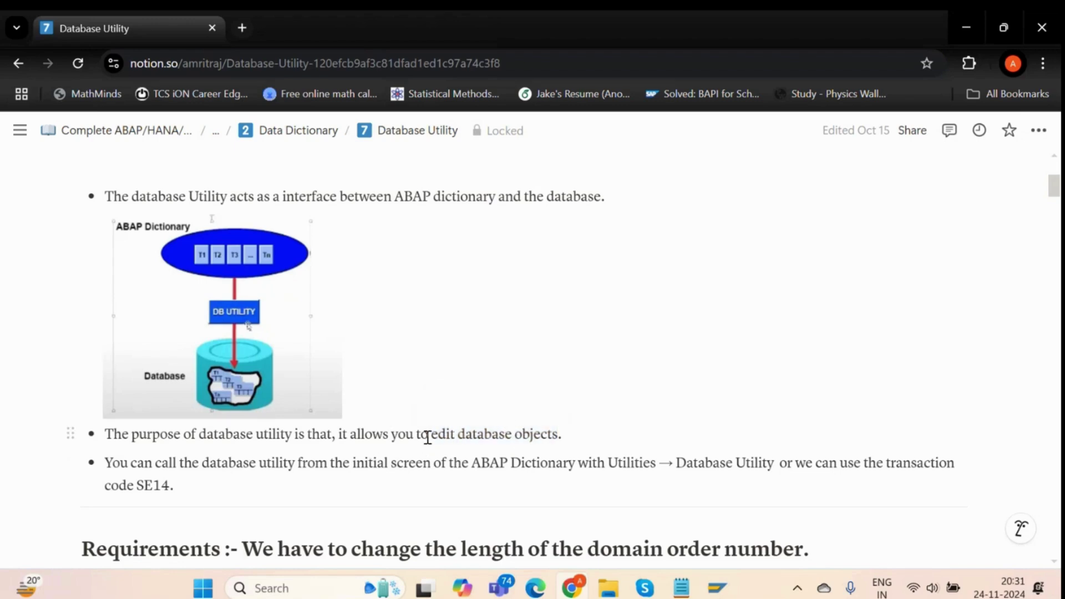
drag(427, 438, 568, 433)
click(568, 433)
key(alt+Tab)
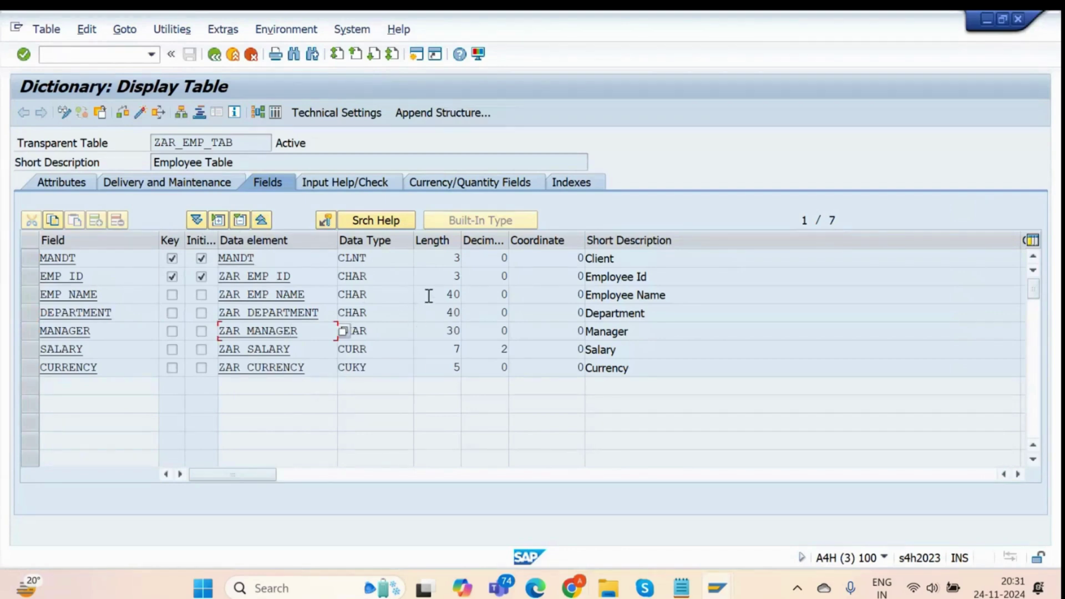
Review EMP_NAME's length 40 and data element ZAR_EMP_NAME, then open ZAR_EMP_NAME.
drag(429, 296, 484, 296)
drag(303, 296, 216, 300)
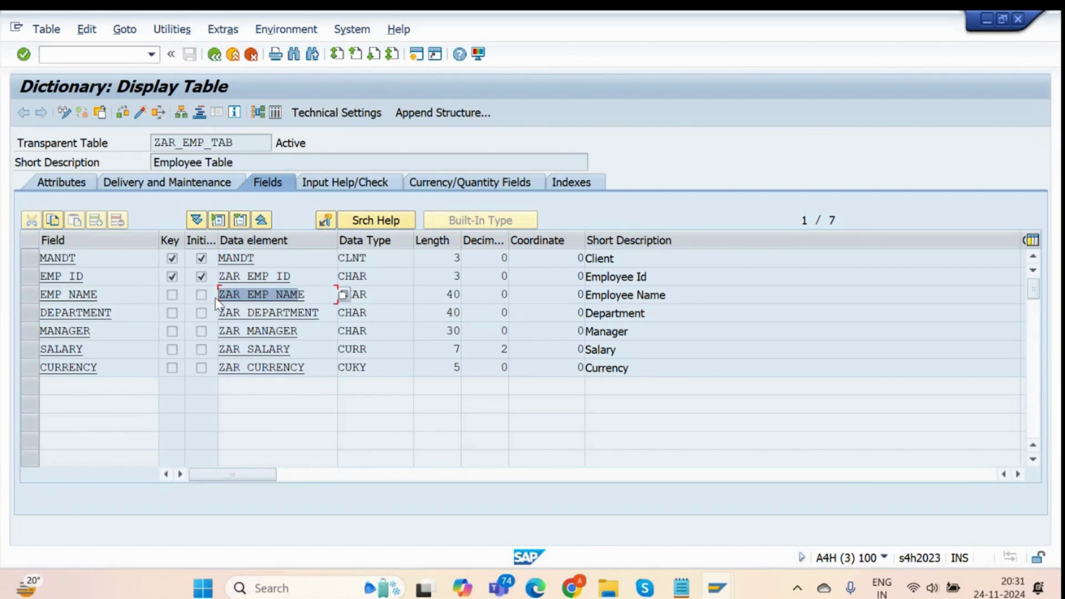
click(437, 296)
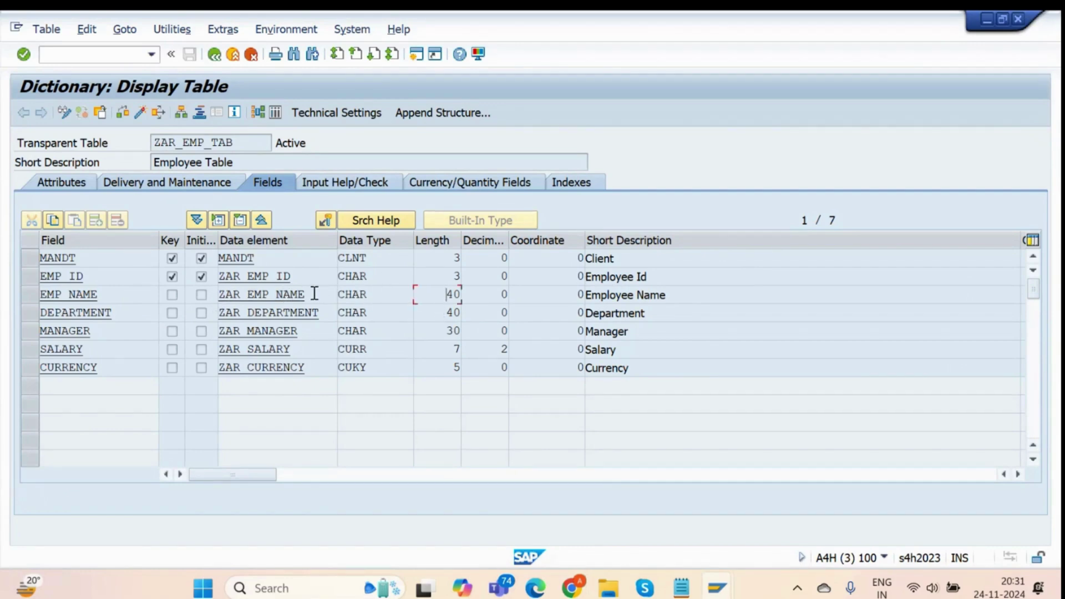
drag(308, 294, 215, 302)
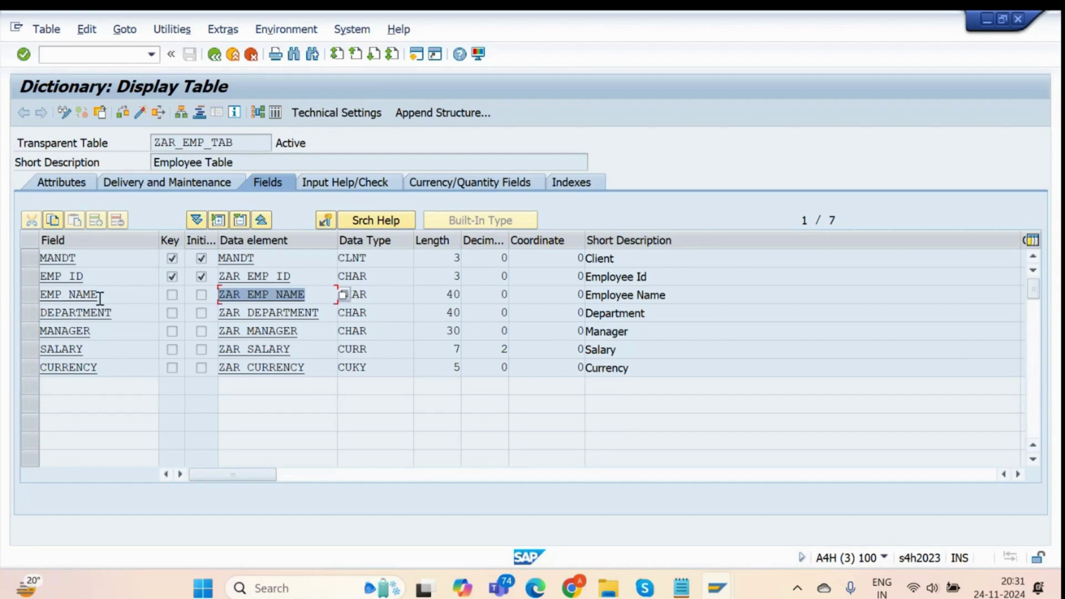
drag(99, 299, 39, 300)
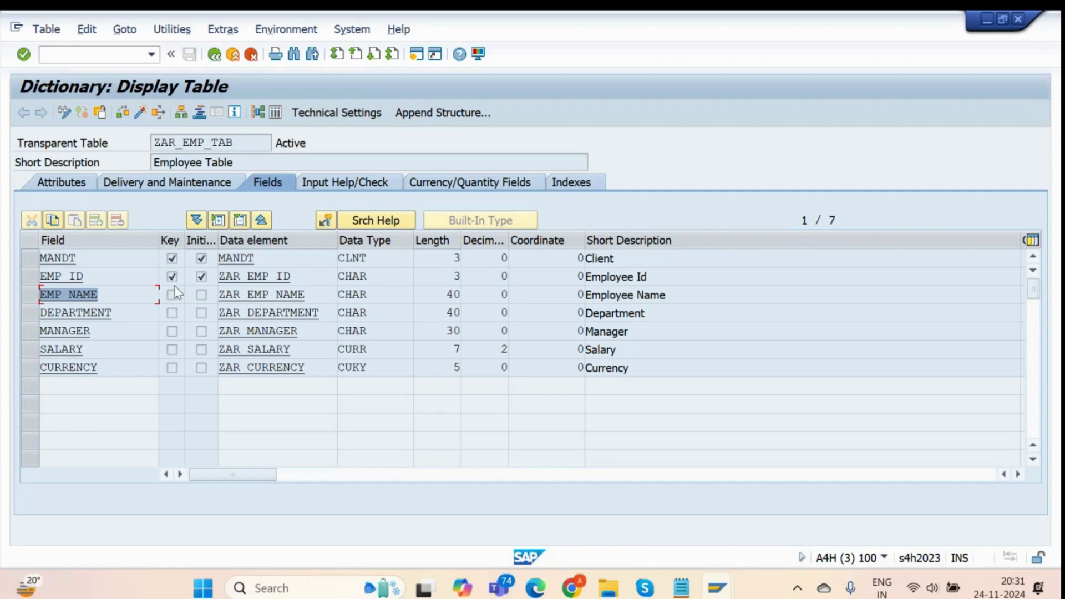
drag(260, 144, 6, 157)
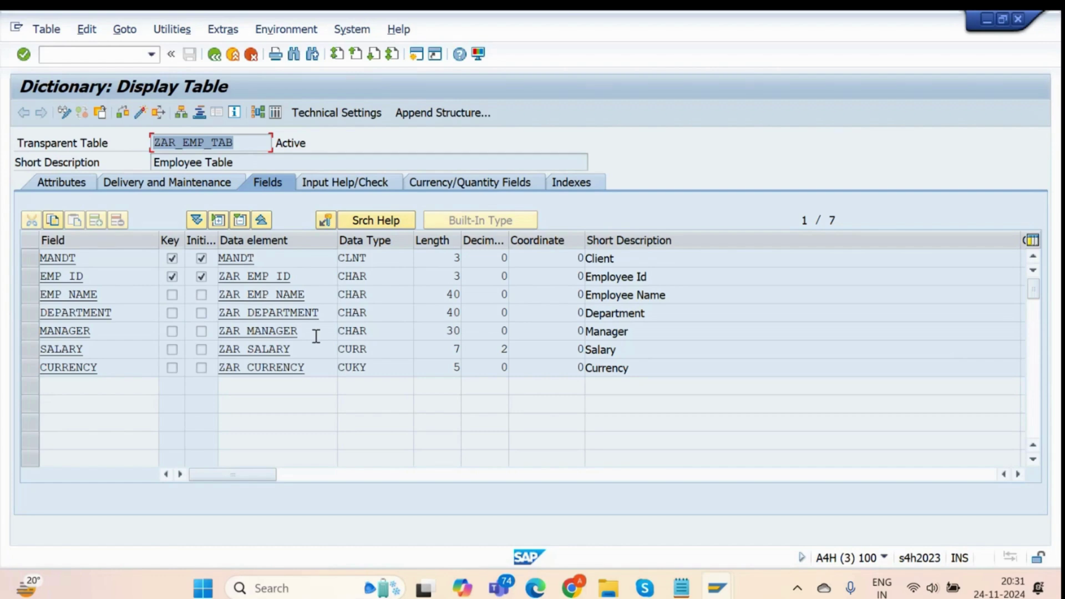
double_click(282, 298)
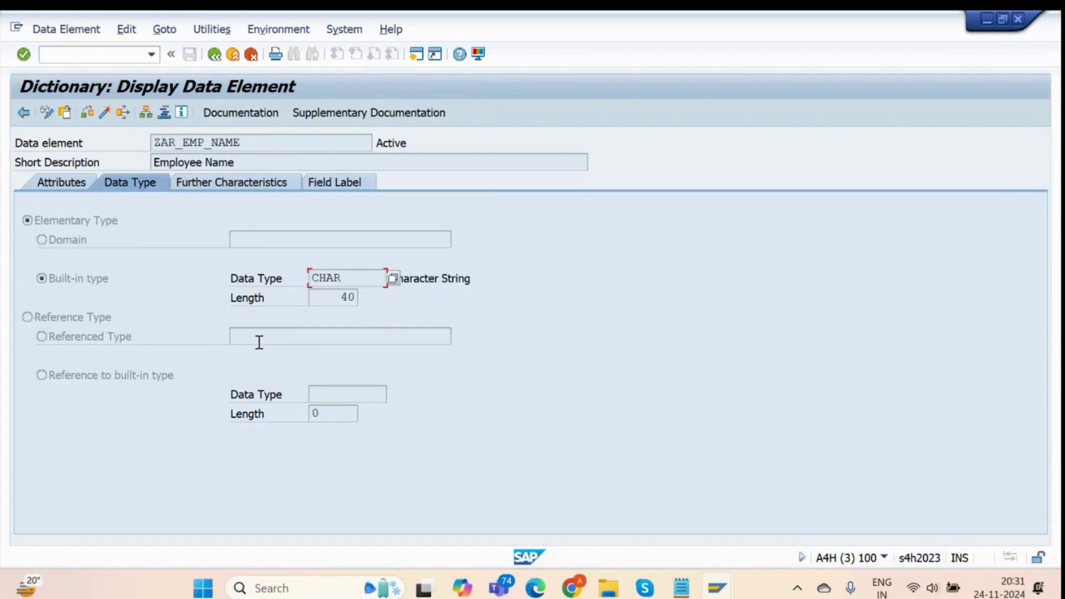
Change ZAR_EMP_NAME's length from 40 to 30 and activate the data element.
click(347, 298)
click(52, 115)
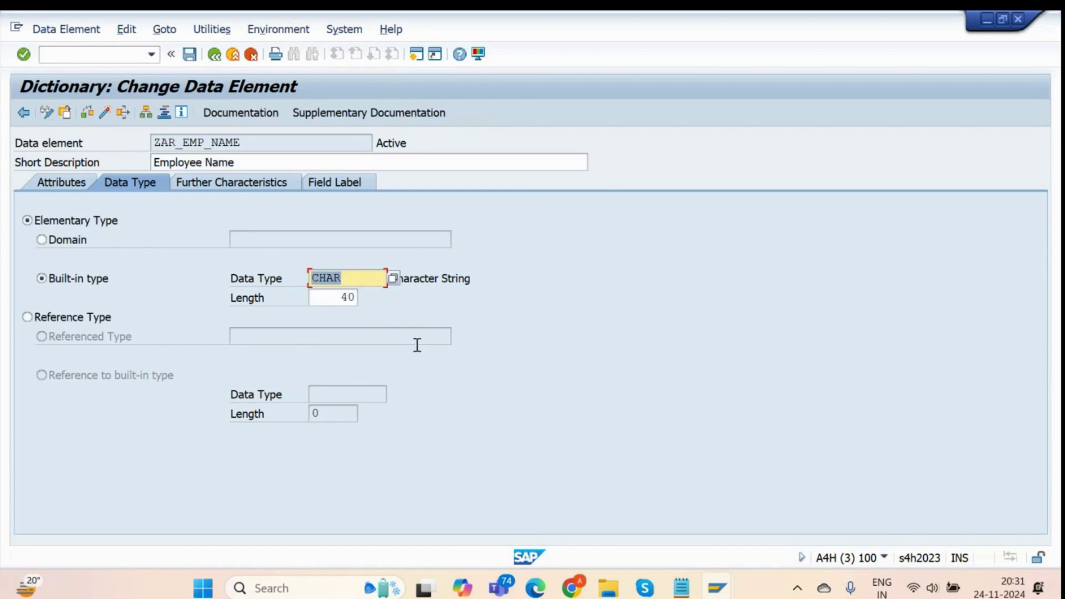
click(348, 299)
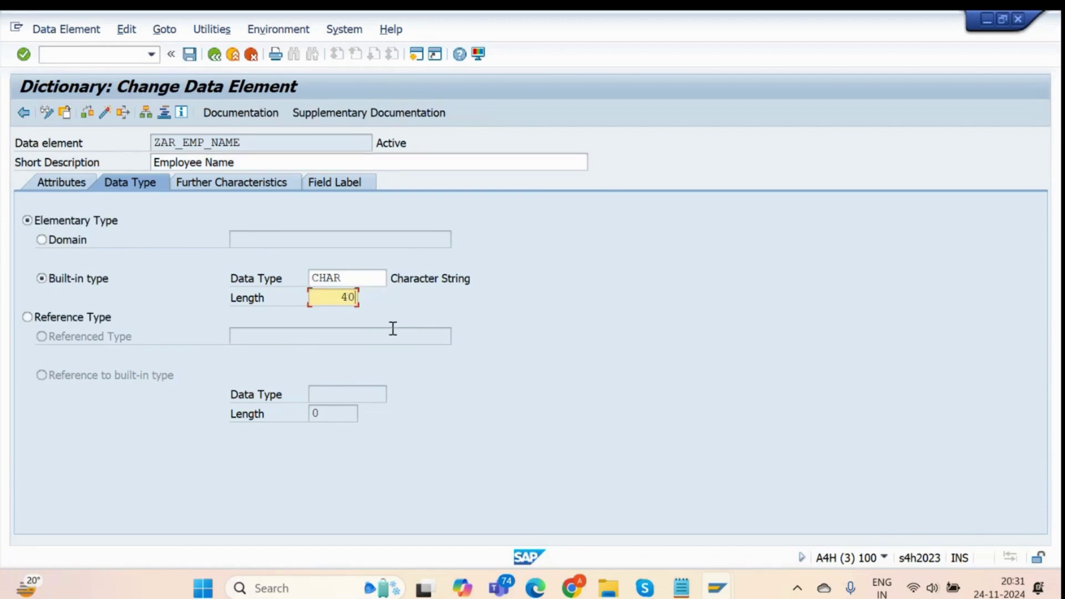
key(BackSpace)
key(BackSpace)
text(30)
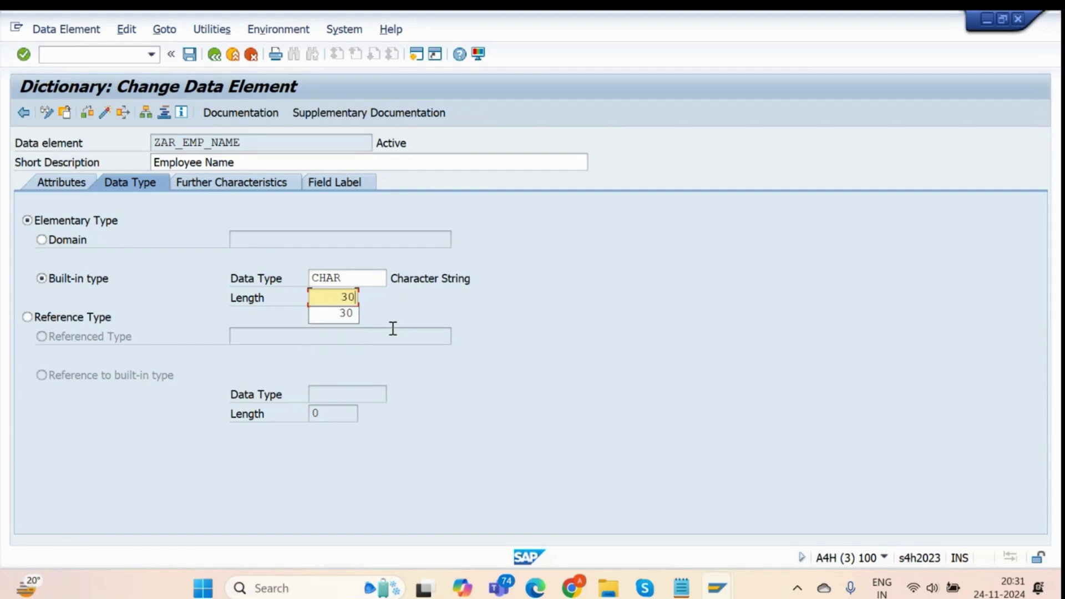
key(Return)
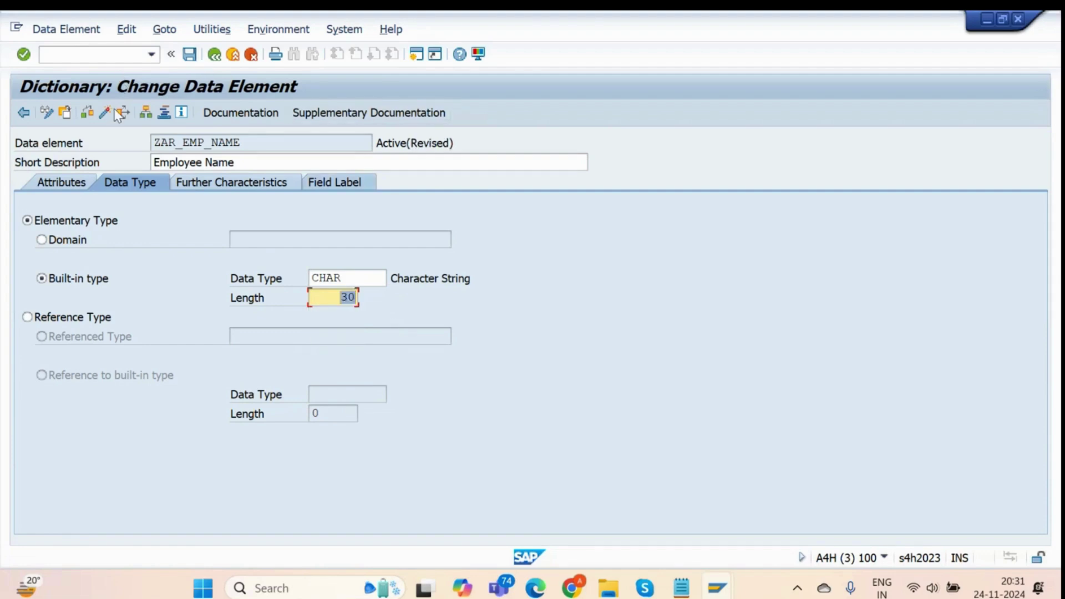
click(113, 111)
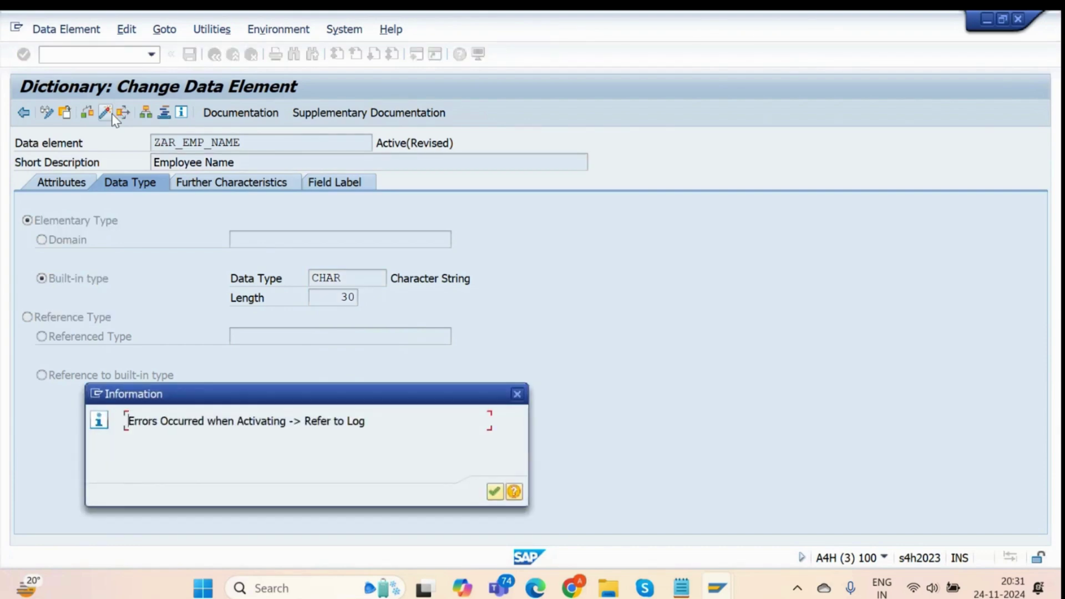
Review and dismiss the activation error, check the activation log, and go back.
drag(226, 402, 275, 219)
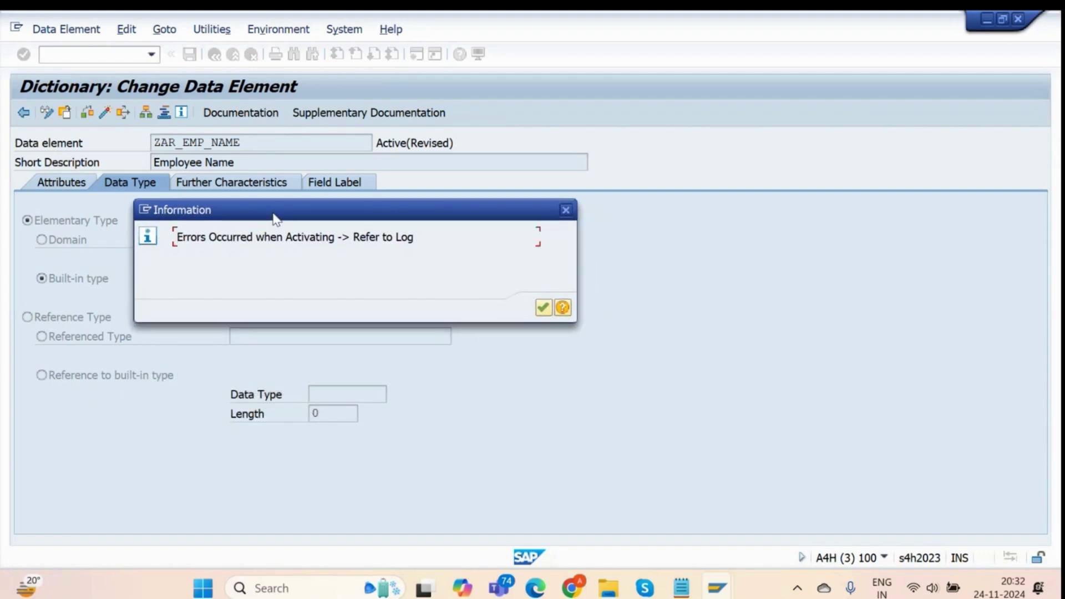
drag(179, 237, 419, 259)
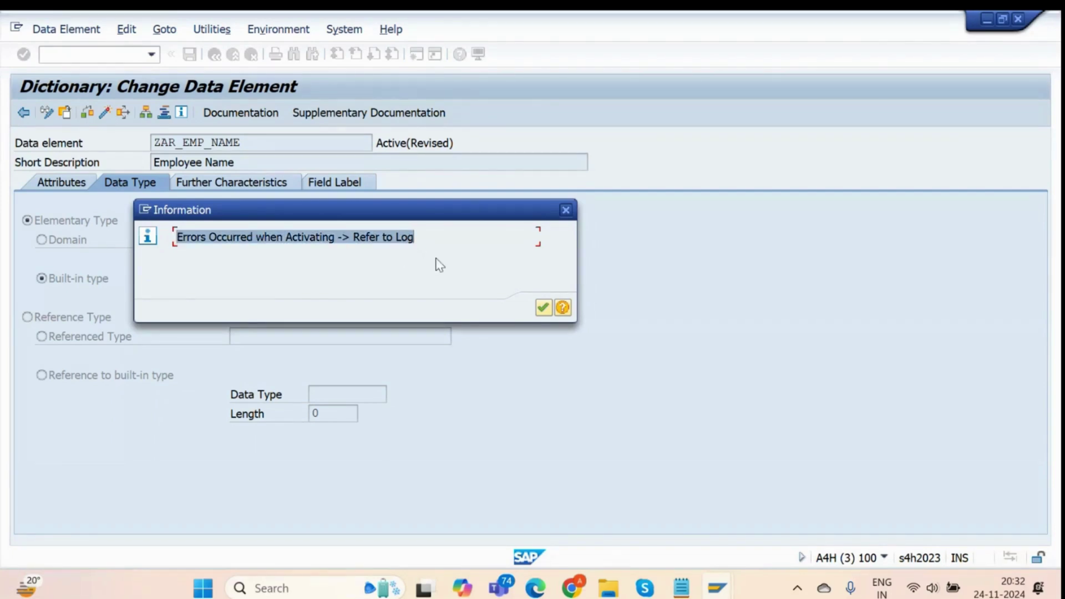
click(543, 308)
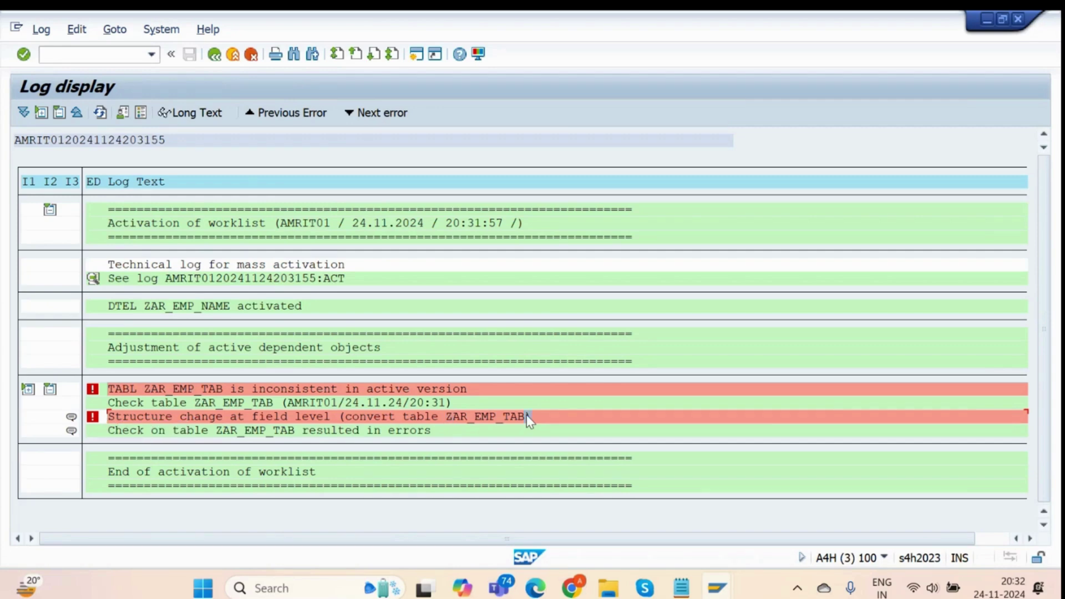
key(alt+Tab)
key(alt+shift+Tab)
click(213, 55)
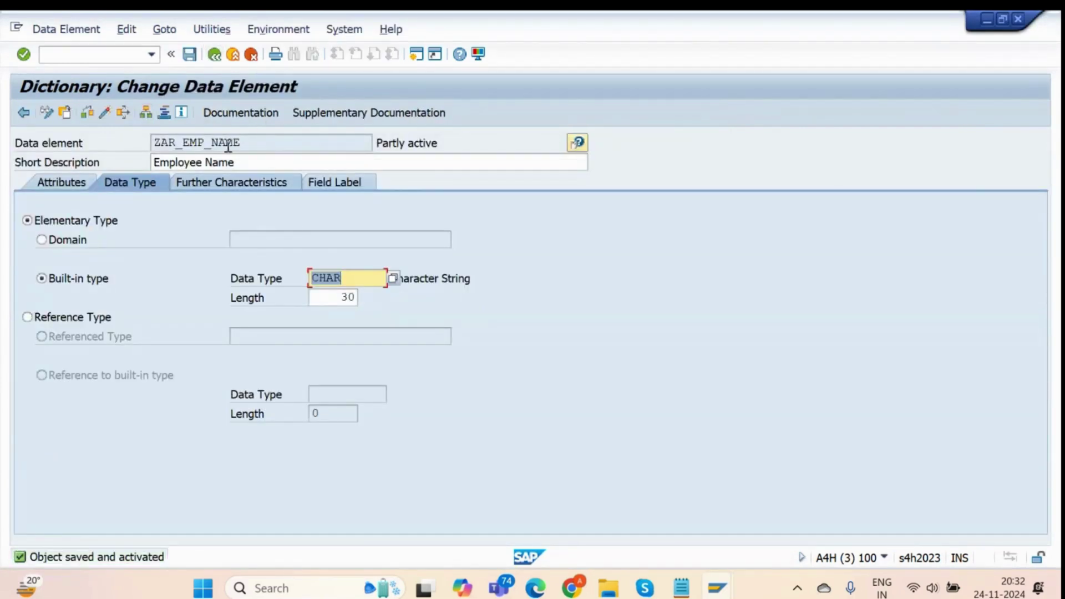
key(alt+Tab)
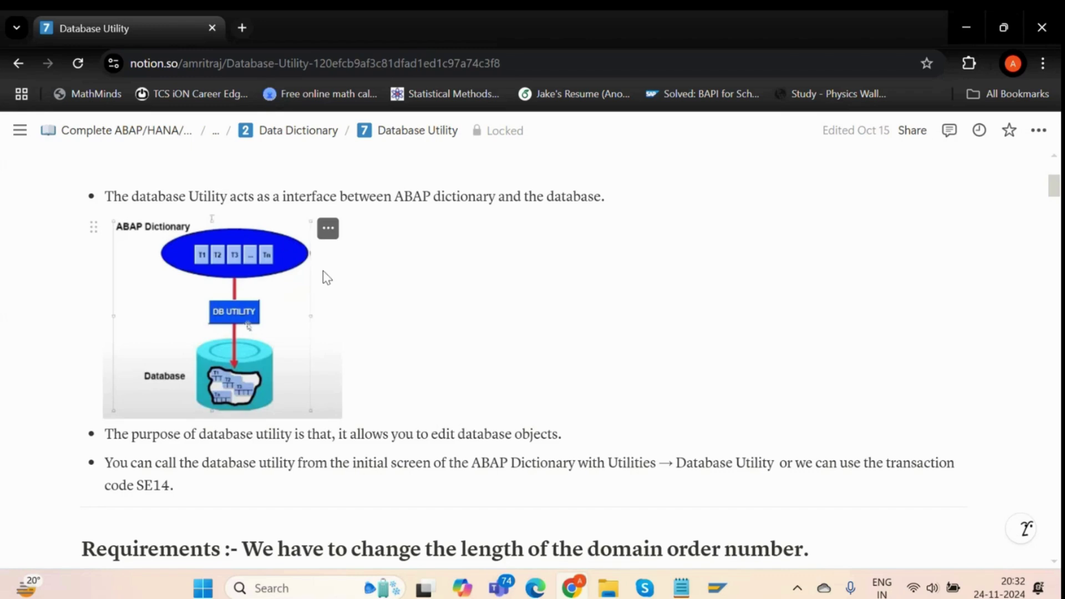
Highlight transaction code SE14 in the Database Utility notes.
scroll(255, 410, down, 1)
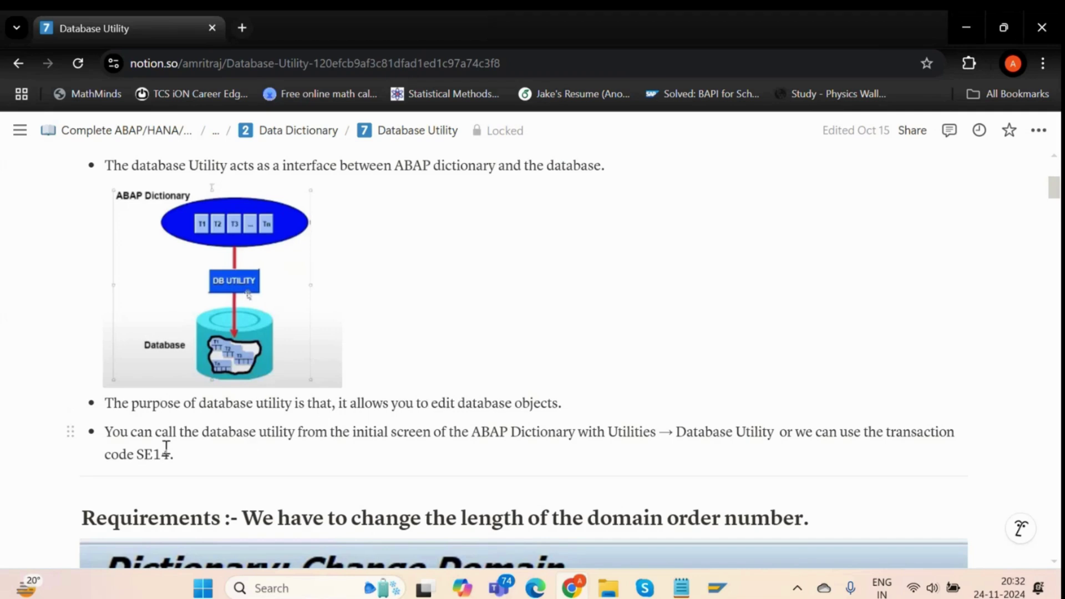
drag(137, 455, 172, 458)
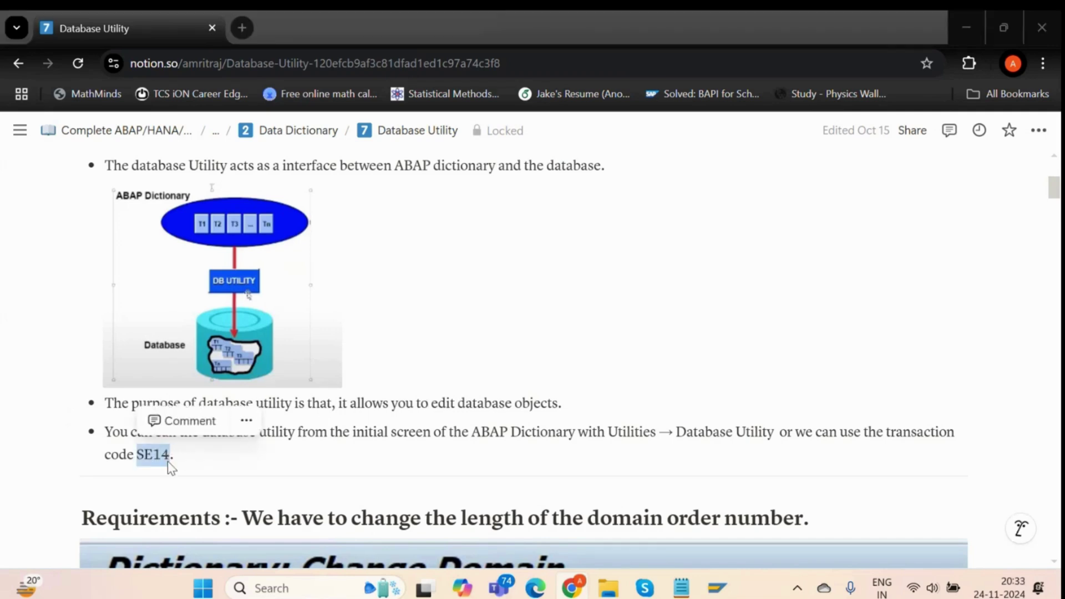
key(alt+Tab)
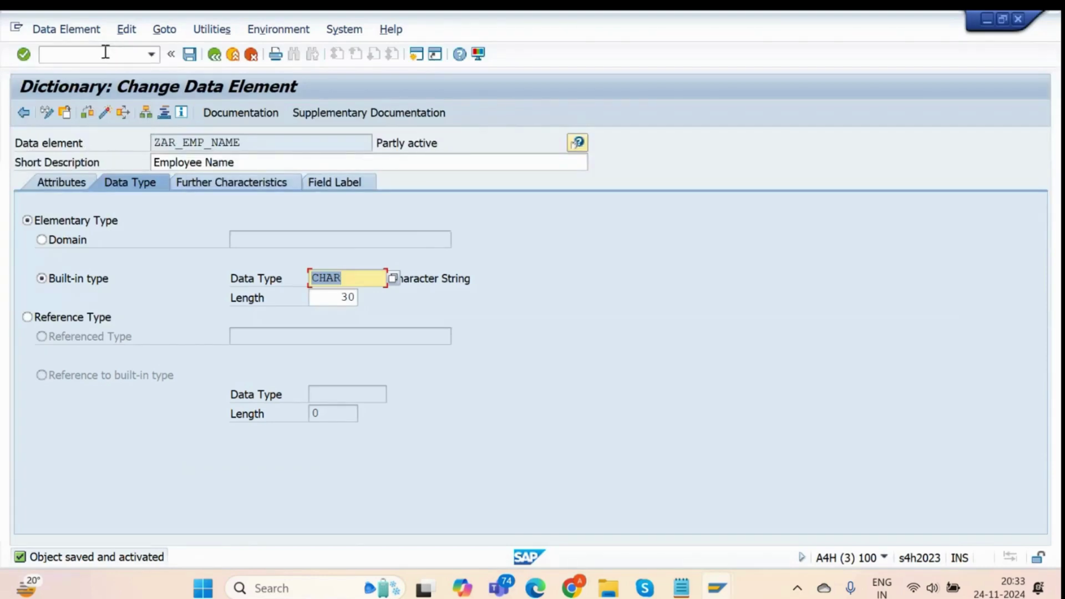
Open the SE14 Database Utility for ZAR_EMP_TAB in a new session via /ose14.
click(106, 53)
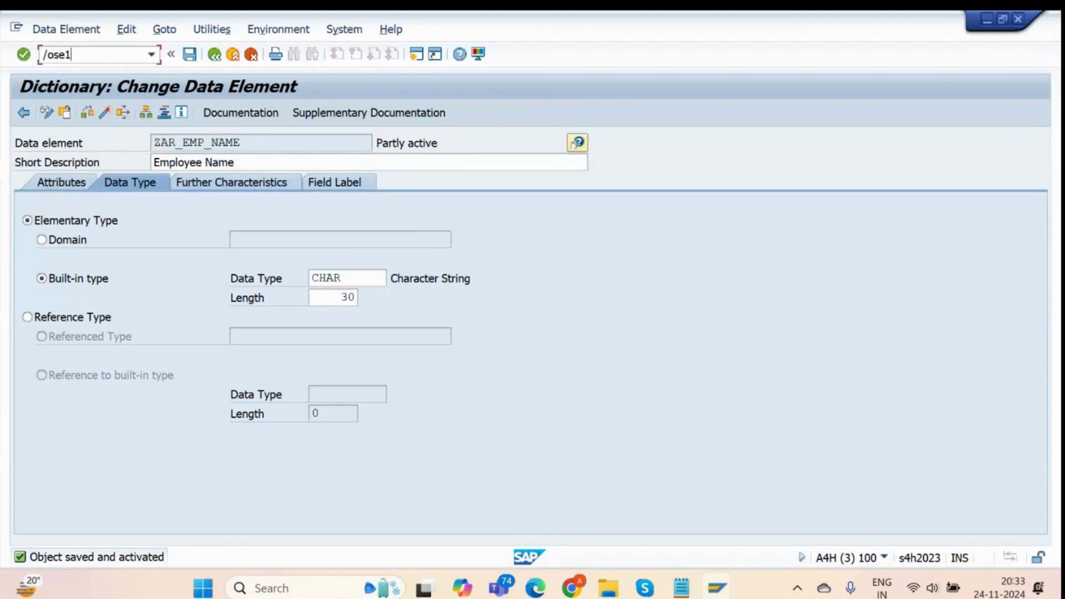
text(/ose14)
key(Return)
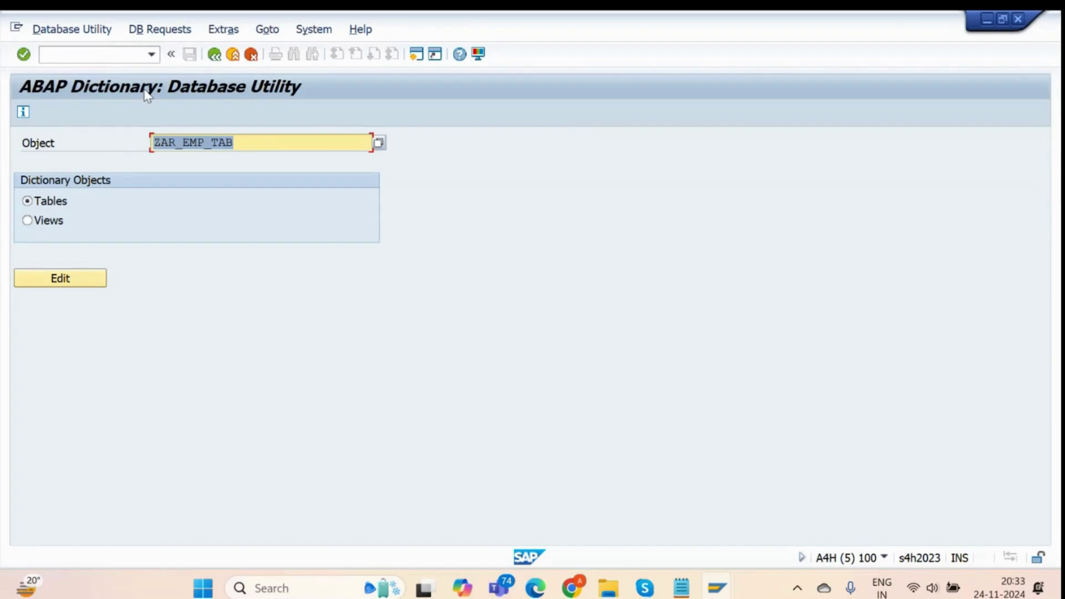
click(97, 277)
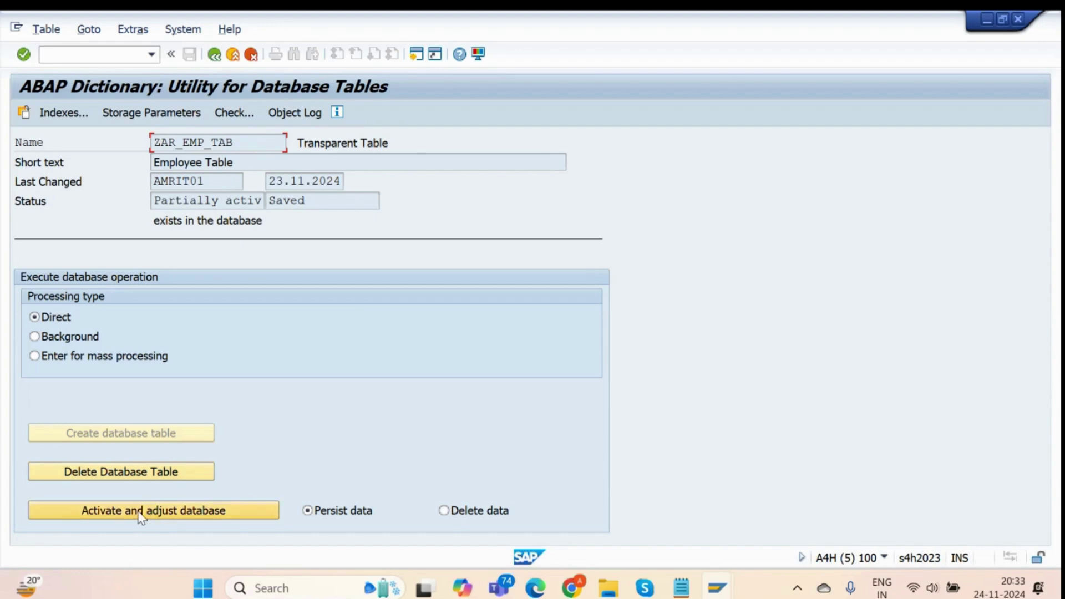
Activate data element ZAR_EMP_NAME and view the activation log.
key(alt+Tab)
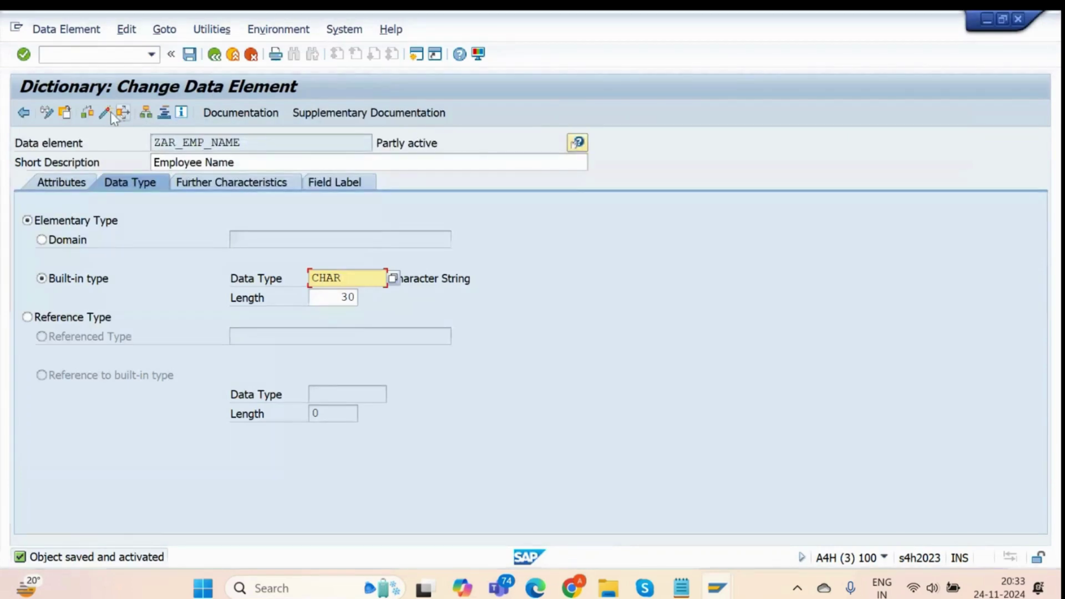
click(107, 114)
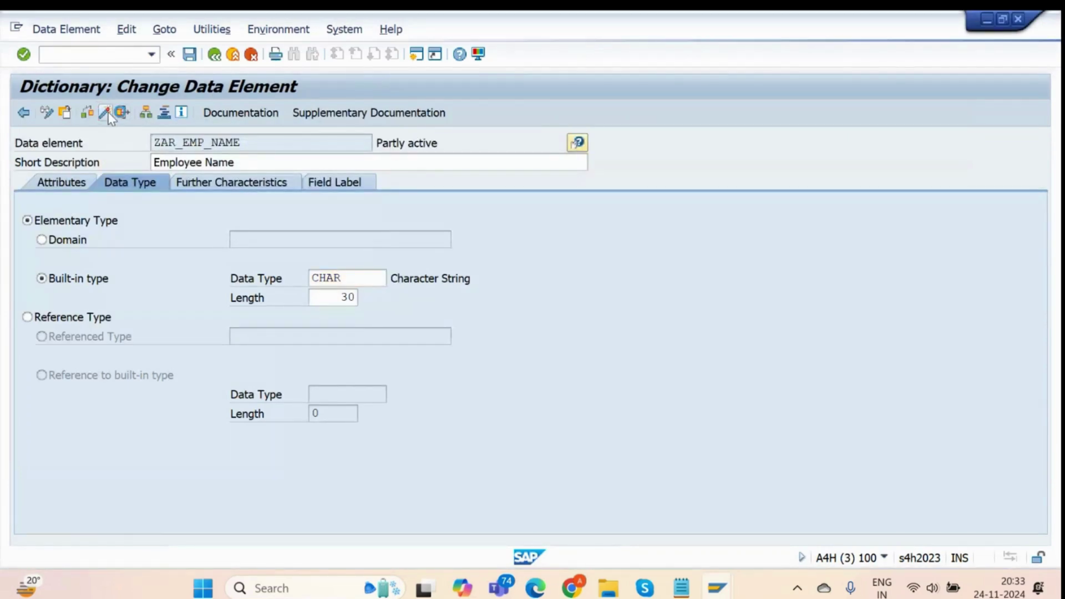
key(Return)
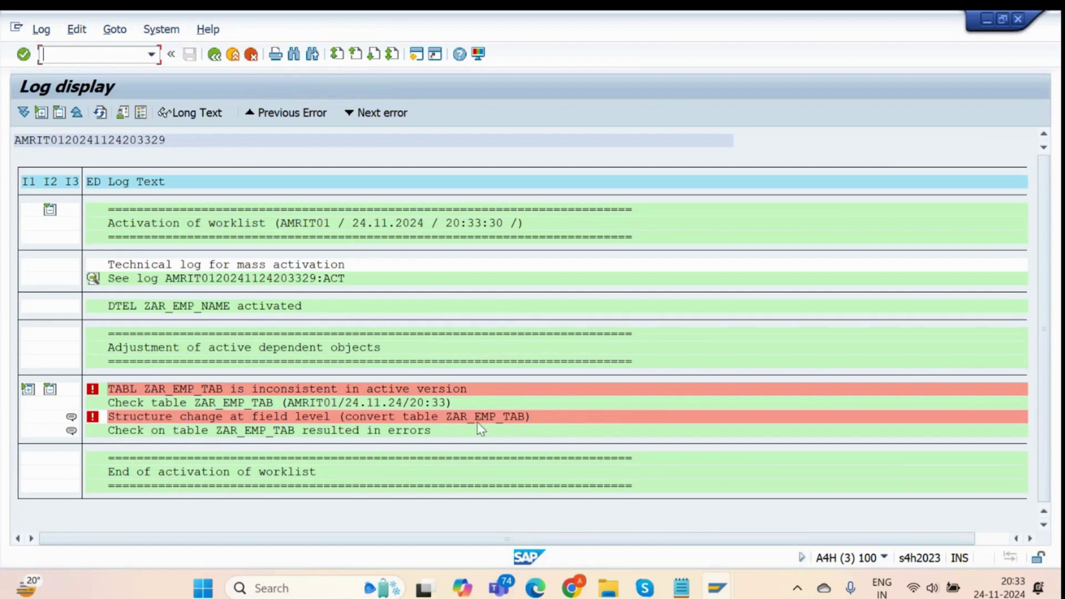
Activate and adjust the ZAR_EMP_TAB database table, confirming the adjustment.
double_click(507, 409)
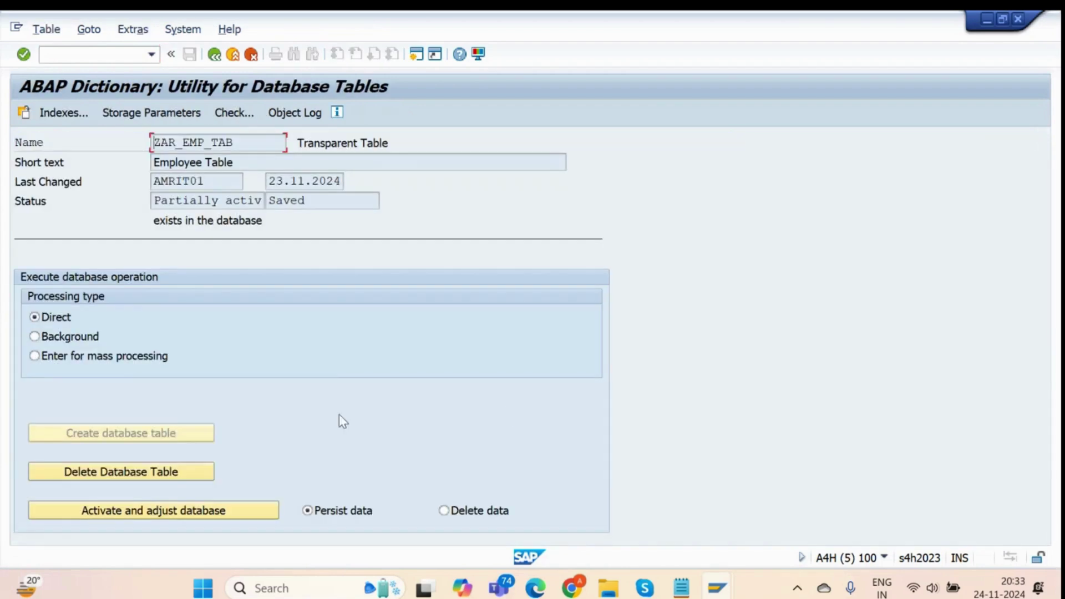
click(169, 513)
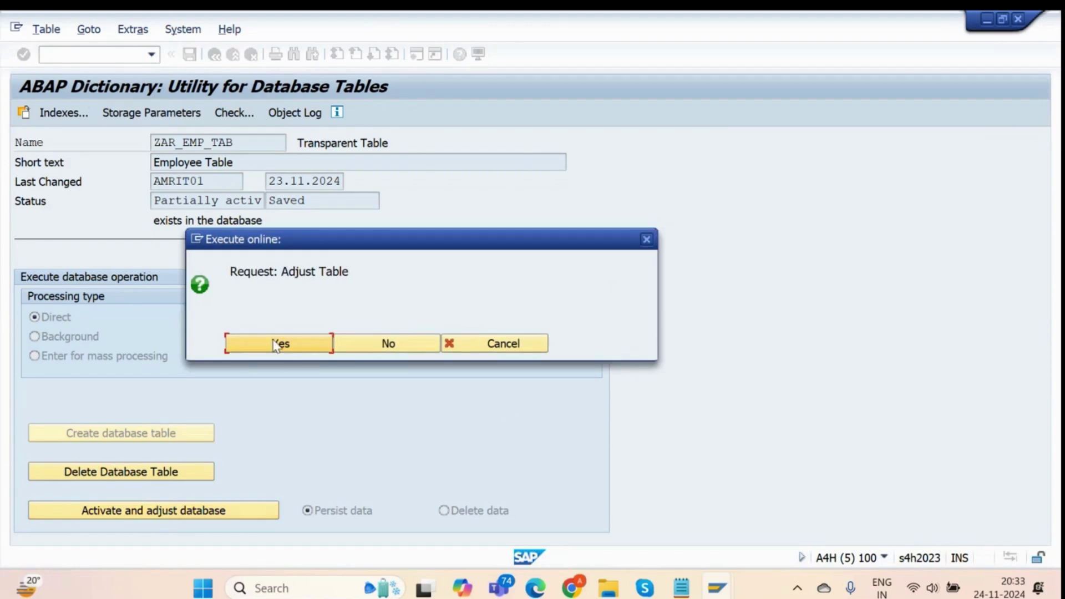
click(277, 344)
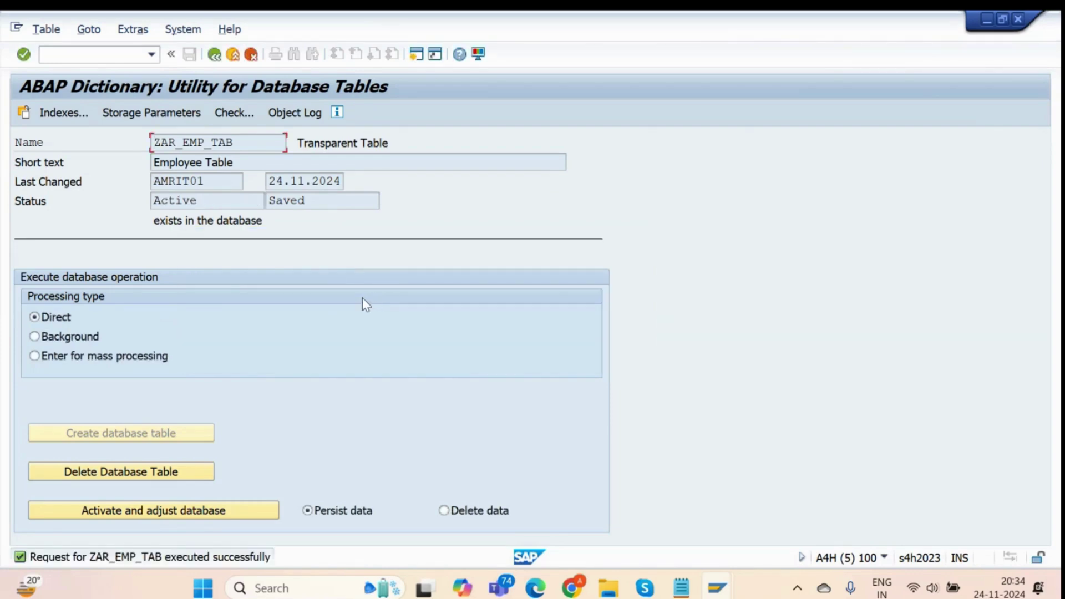
Re-activate ZAR_EMP_NAME and return to ZAR_EMP_TAB's field list showing length 30.
double_click(205, 217)
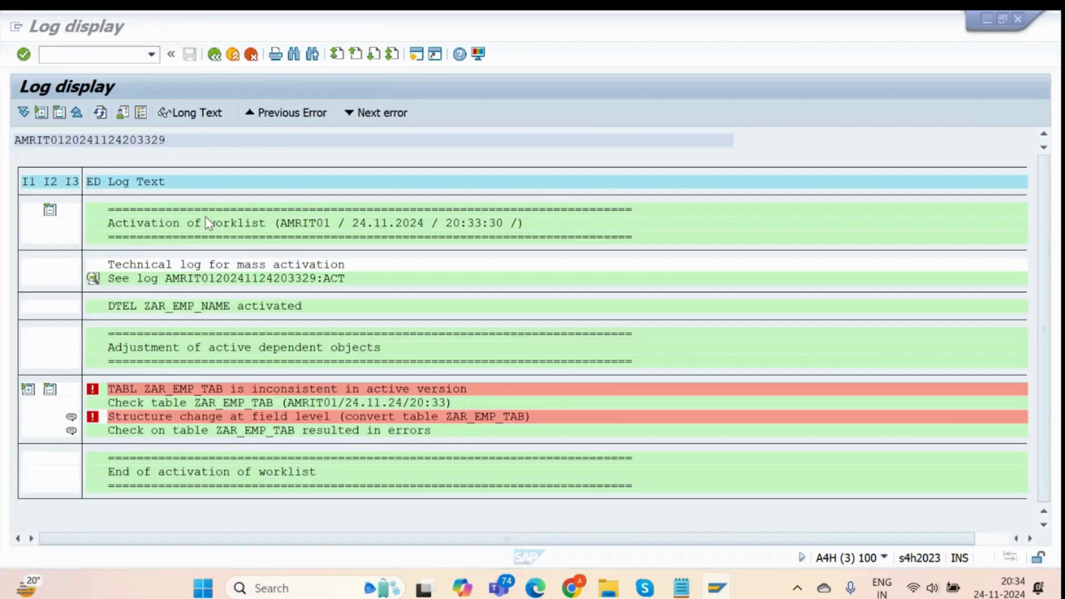
click(214, 54)
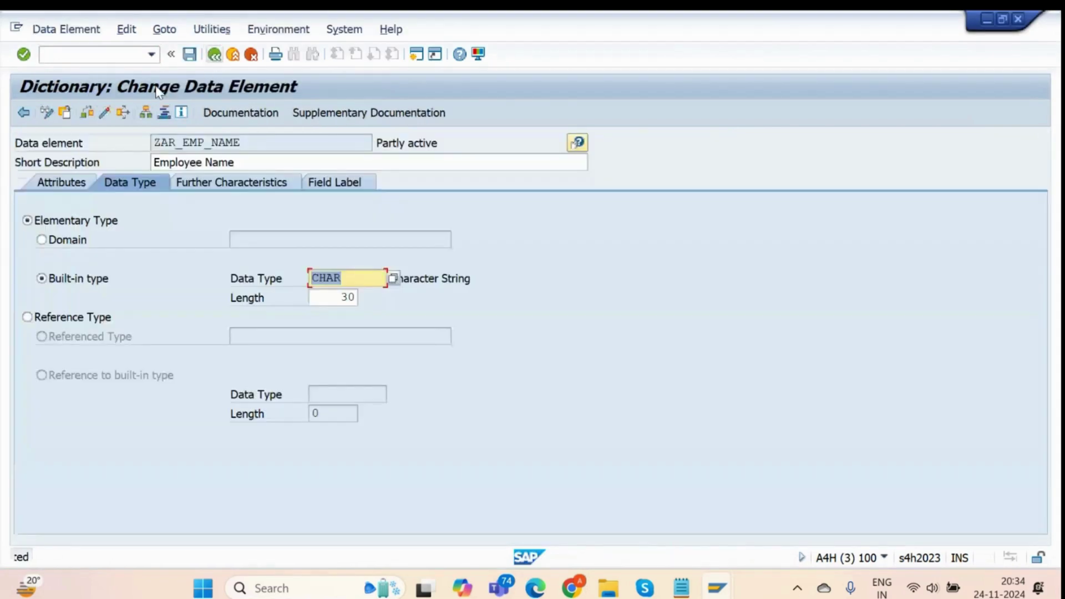
click(106, 113)
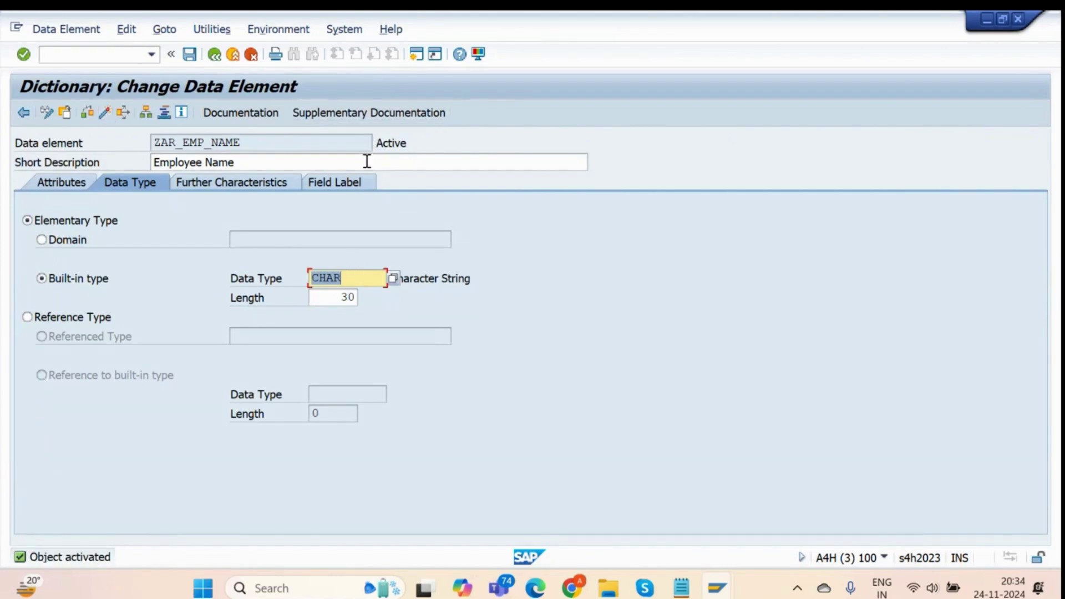
click(216, 60)
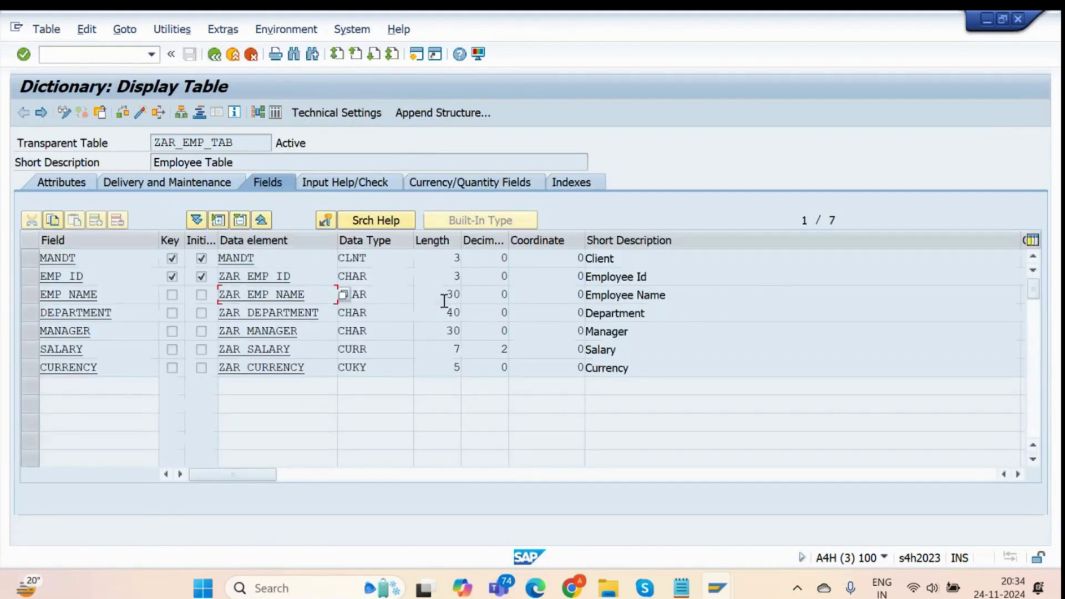
Check that EMP_NAME is CHAR with length 30, then bring the TMG Events notes forward.
drag(435, 294, 480, 294)
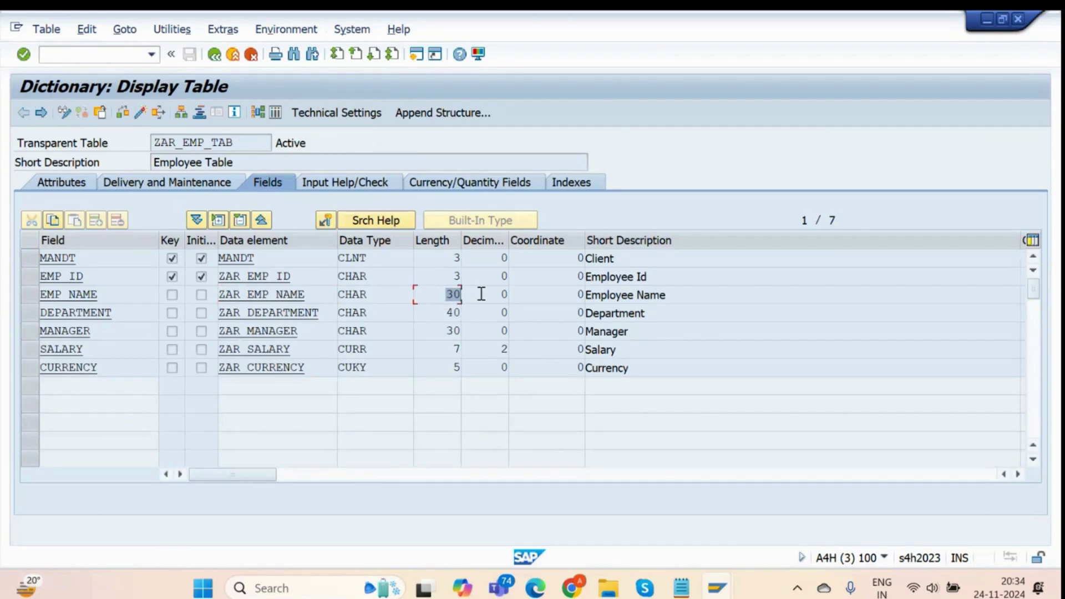
drag(368, 299, 324, 300)
click(675, 587)
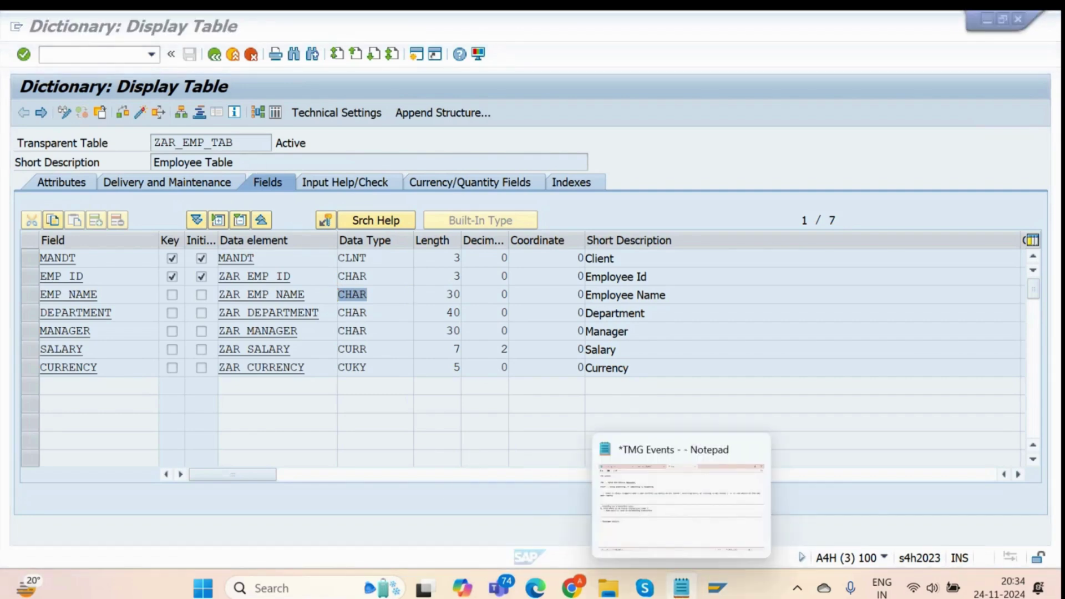
click(681, 587)
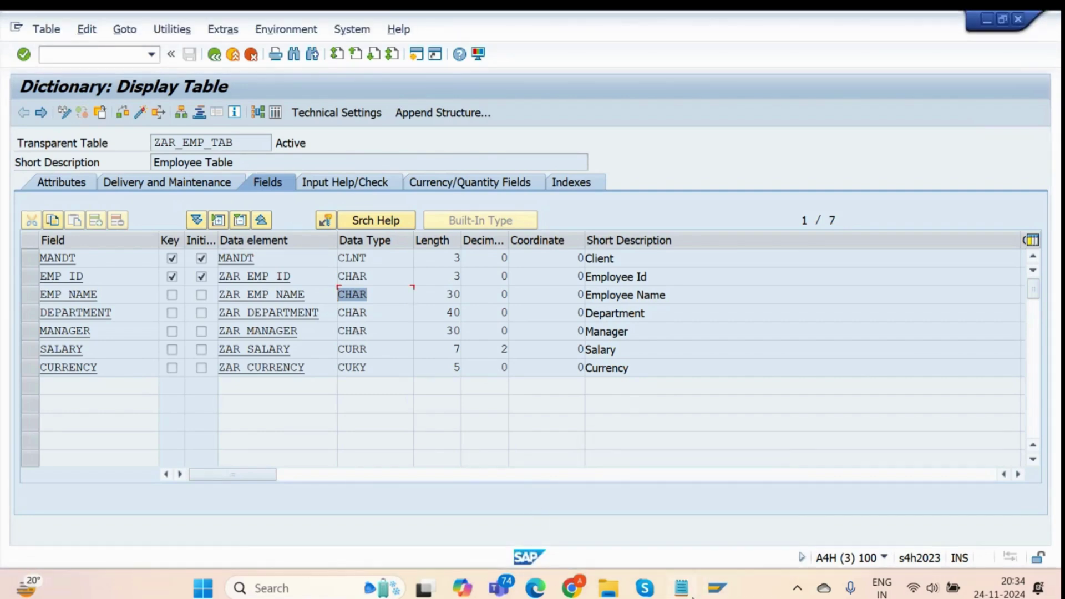
click(681, 587)
Add the bullet: no database operations on the table during the utility, otherwise your complete data can be lost.
key(Return)
key(Return)
key(Return)
key(Return)
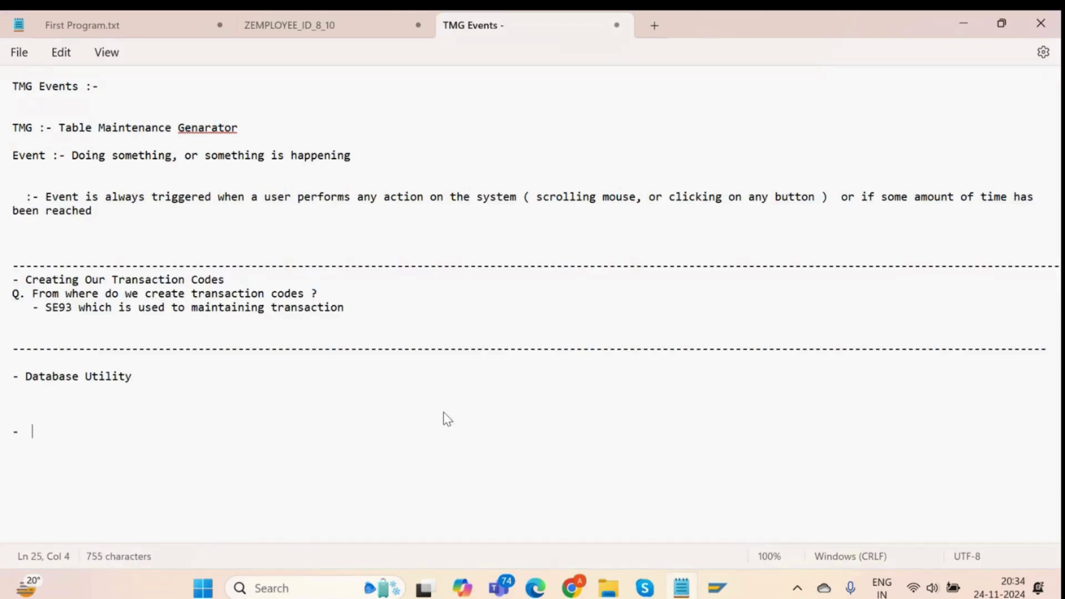
text(-  Do not p)
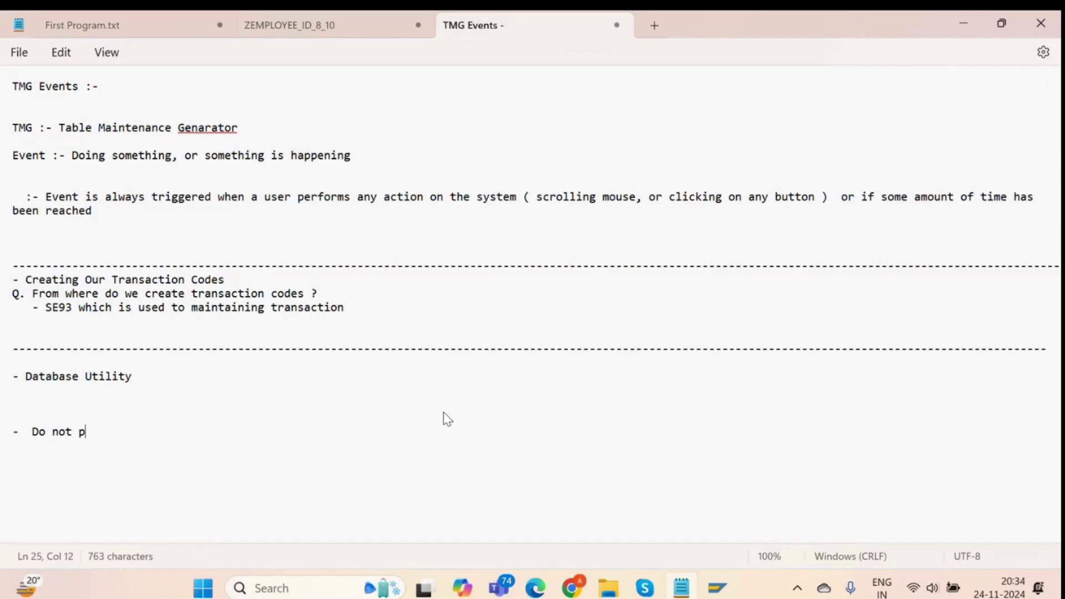
text(erform any)
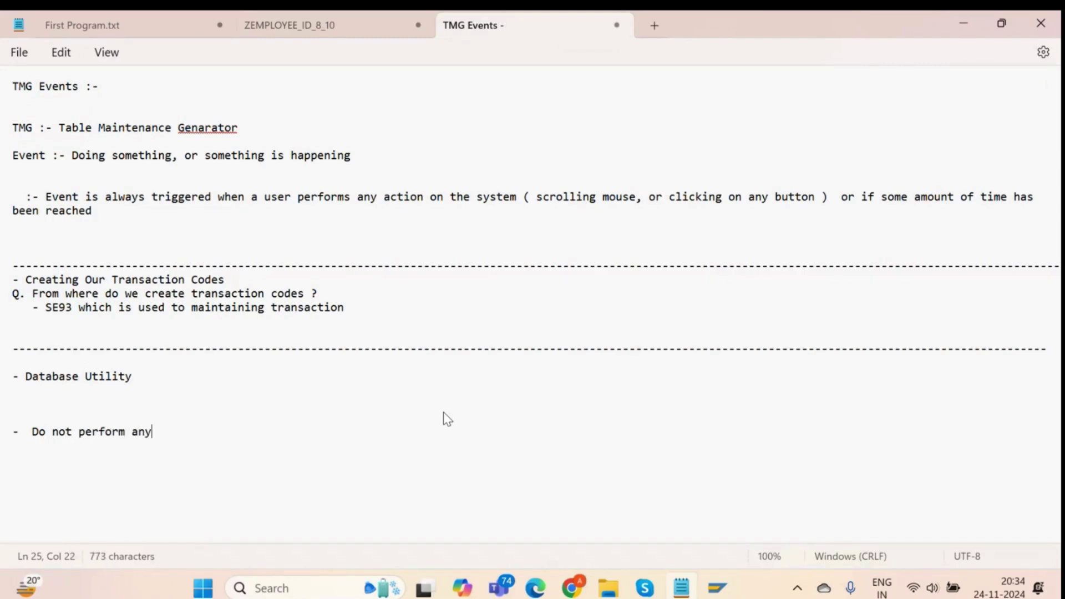
text( database operation )
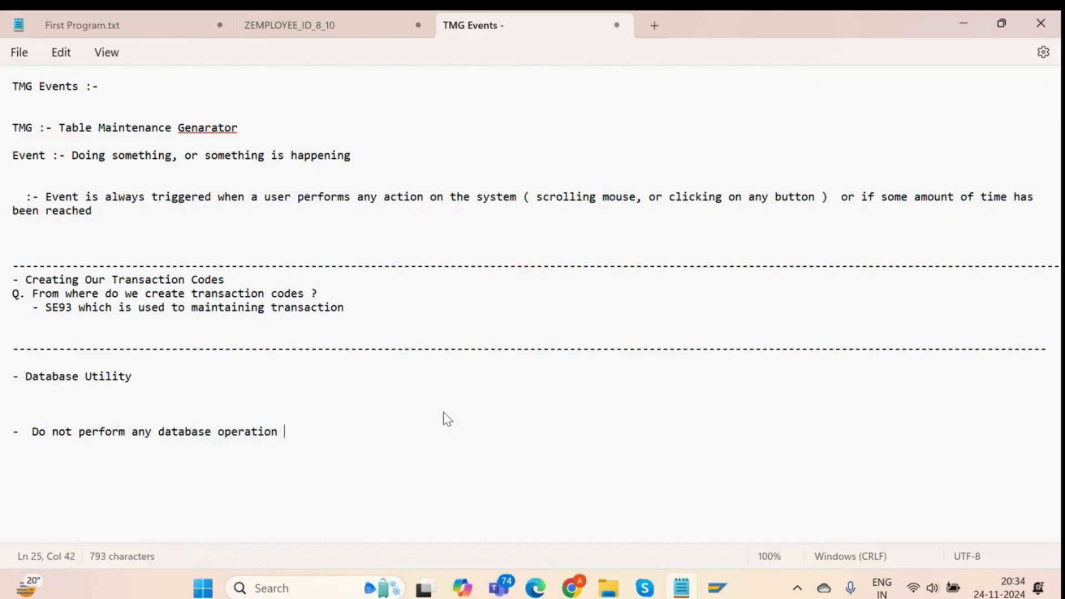
text(on the table while)
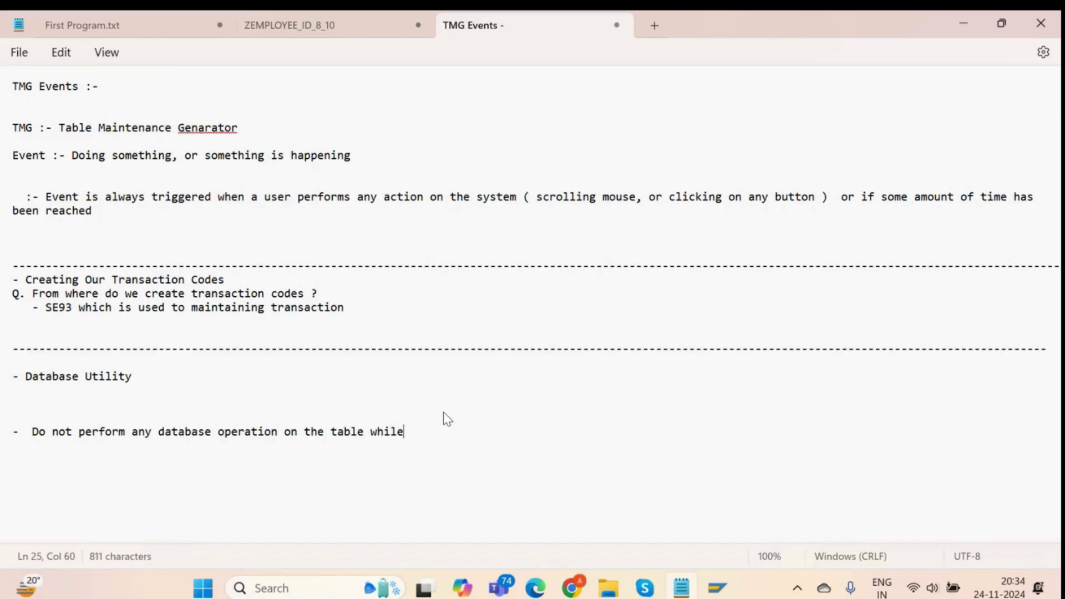
text( performing the dat)
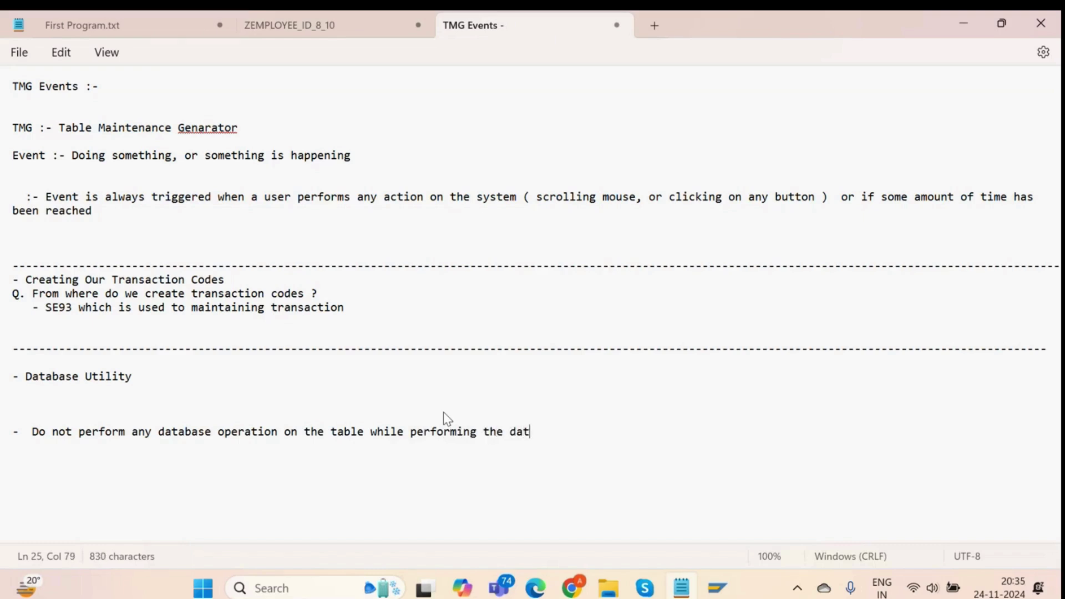
text(abase utili)
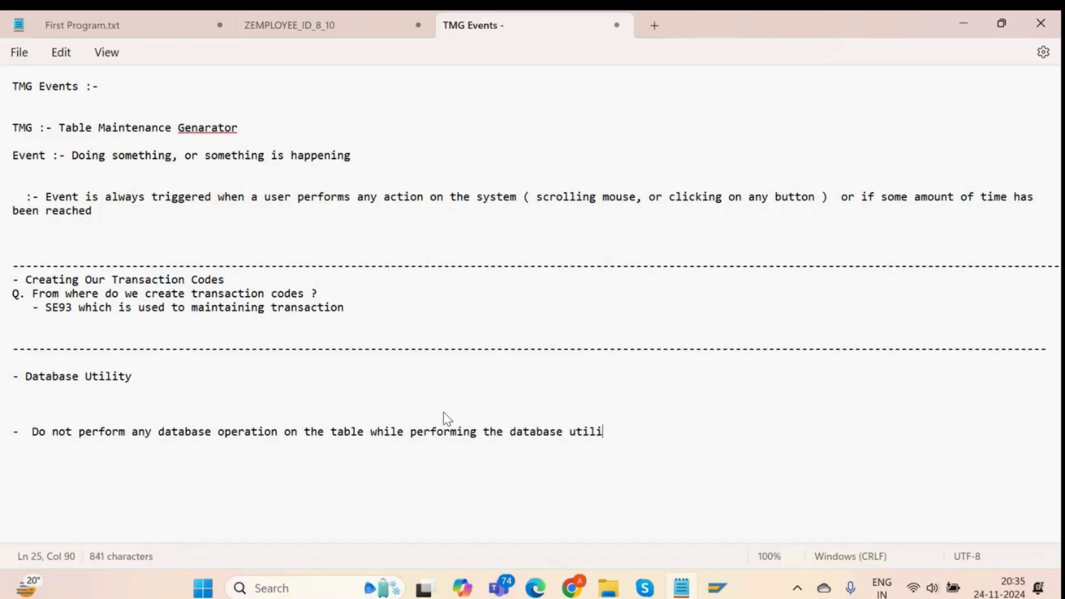
text(ty pot)
key(BackSpace)
text(otherwis)
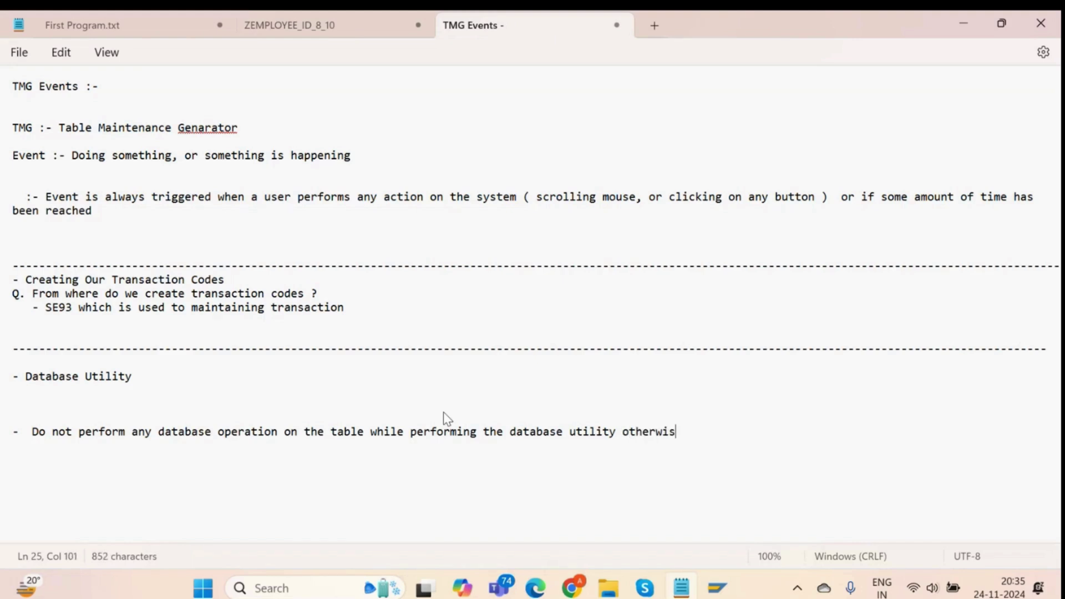
text(e yoo)
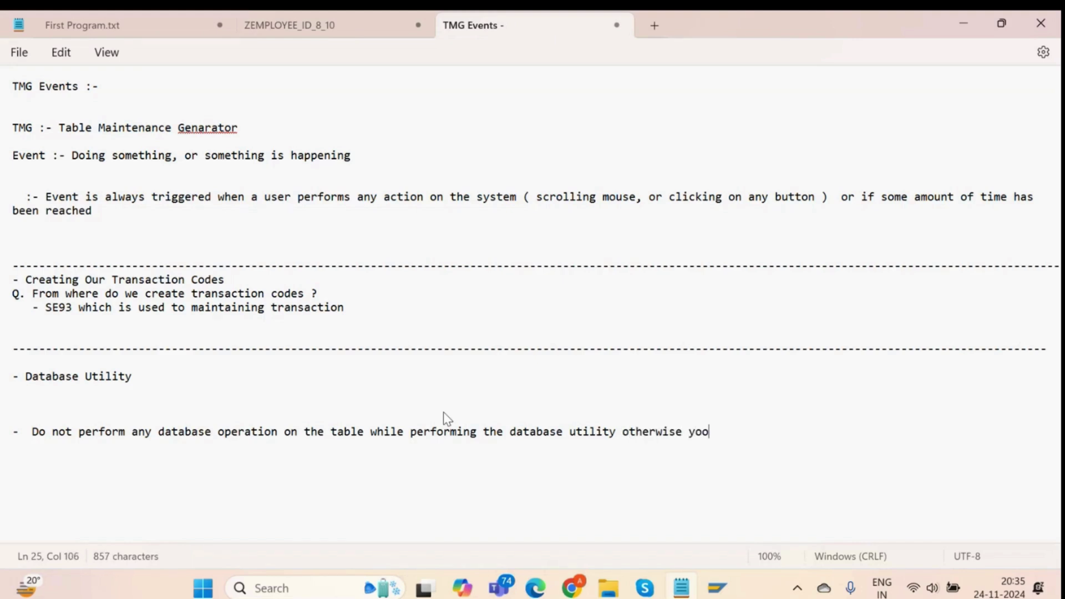
text(ur)
key(BackSpace)
key(BackSpace)
key(BackSpace)
text(ur complete d)
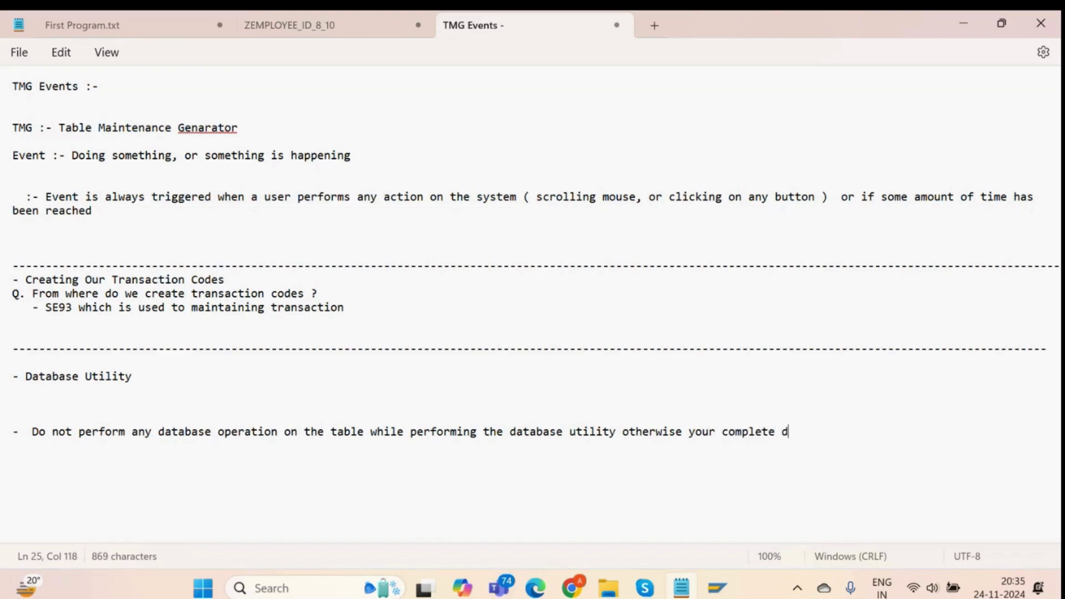
text(ata can b)
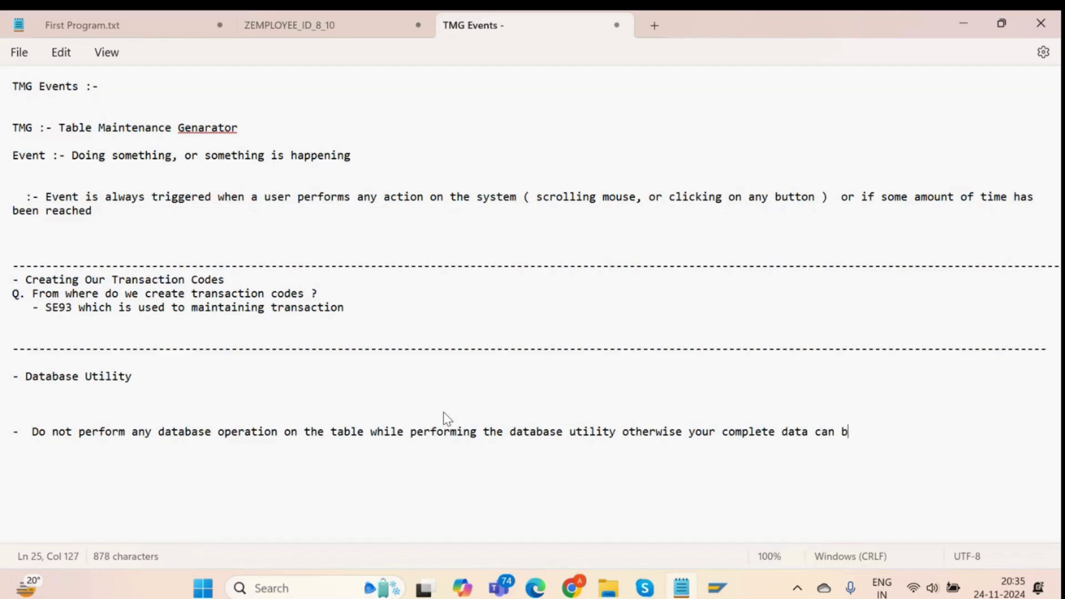
text(e lost)
key(alt+Tab)
key(alt+Tab)
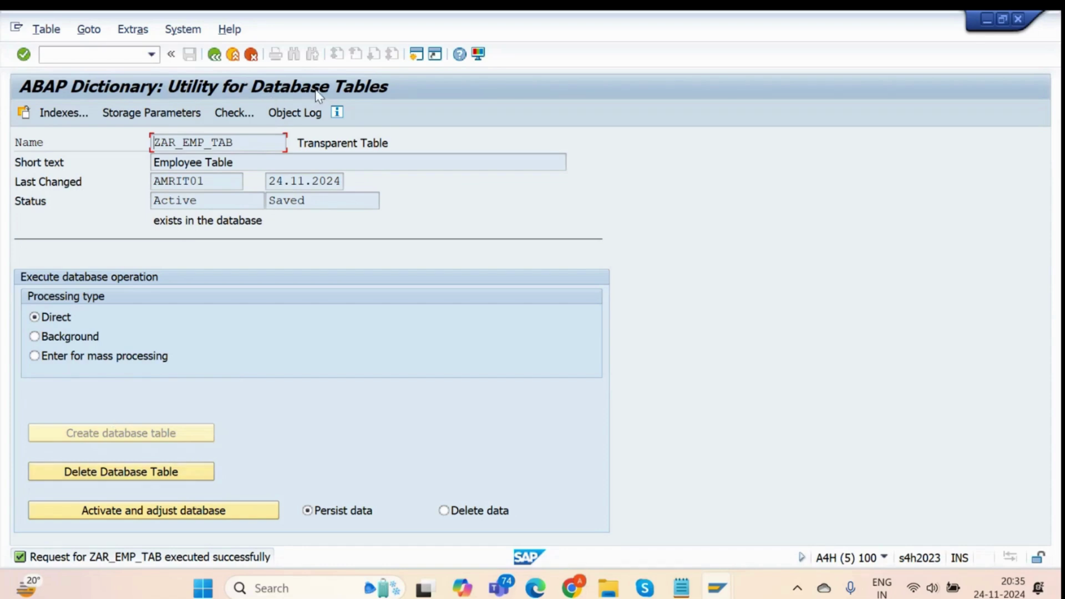
key(alt+Tab)
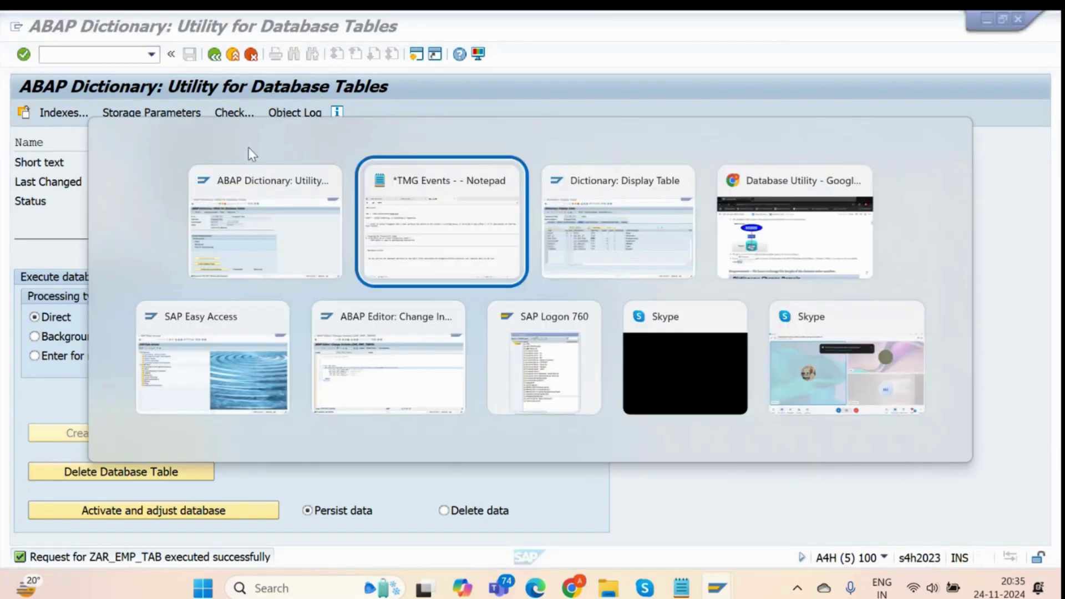
click(88, 420)
Add an indented '- Precaution' heading above the warning line.
key(Tab)
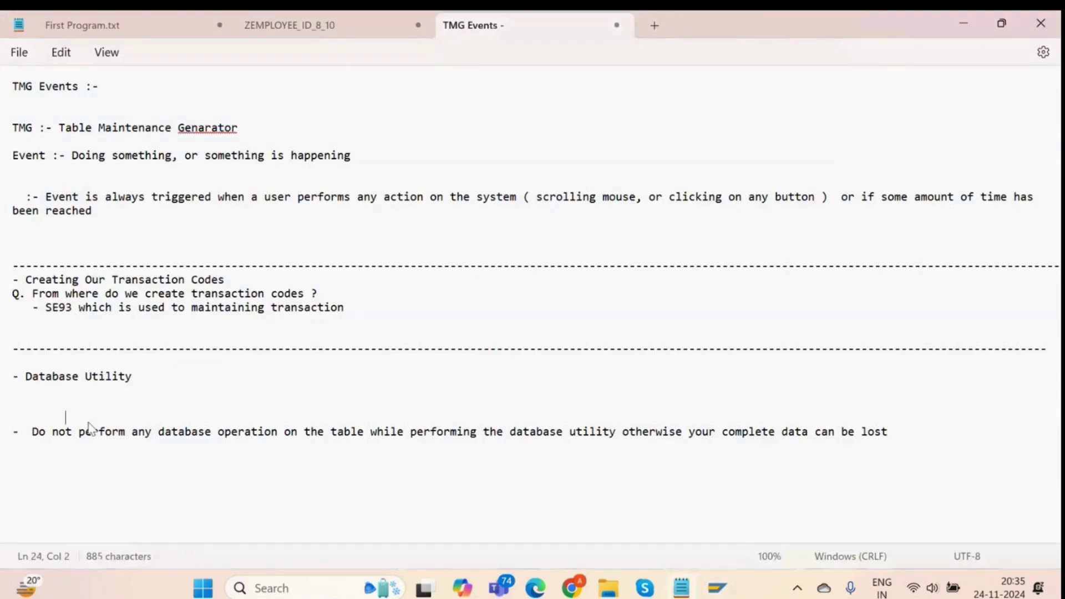
text(- Perfo)
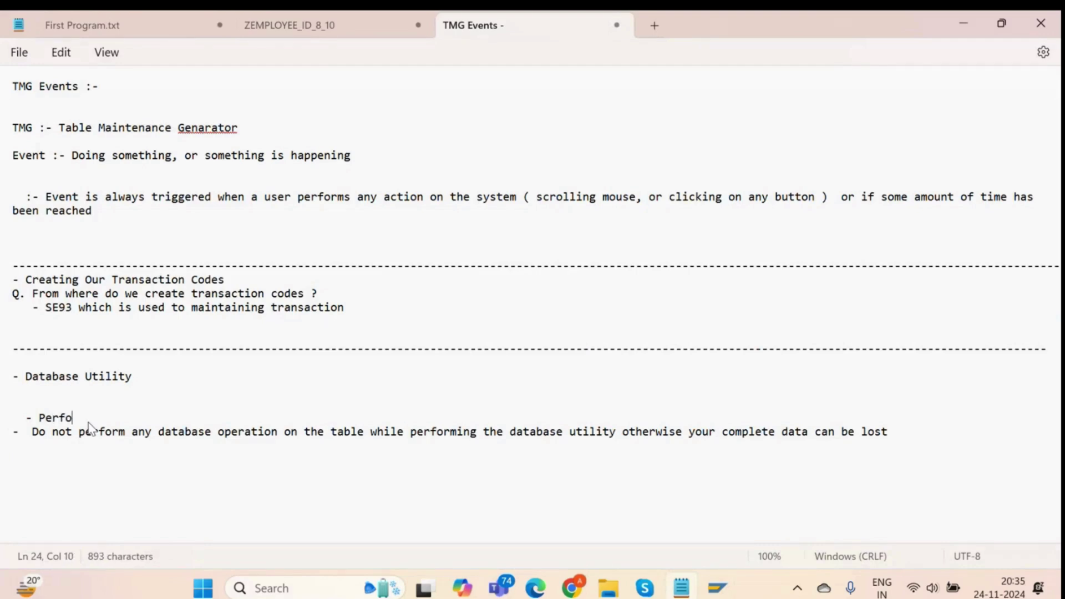
key(BackSpace)
key(BackSpace)
key(BackSpace)
key(BackSpace)
text(recaution)
Add the bullet 'It is very critical task because you are directly adjusting the database layer'.
click(904, 435)
key(Return)
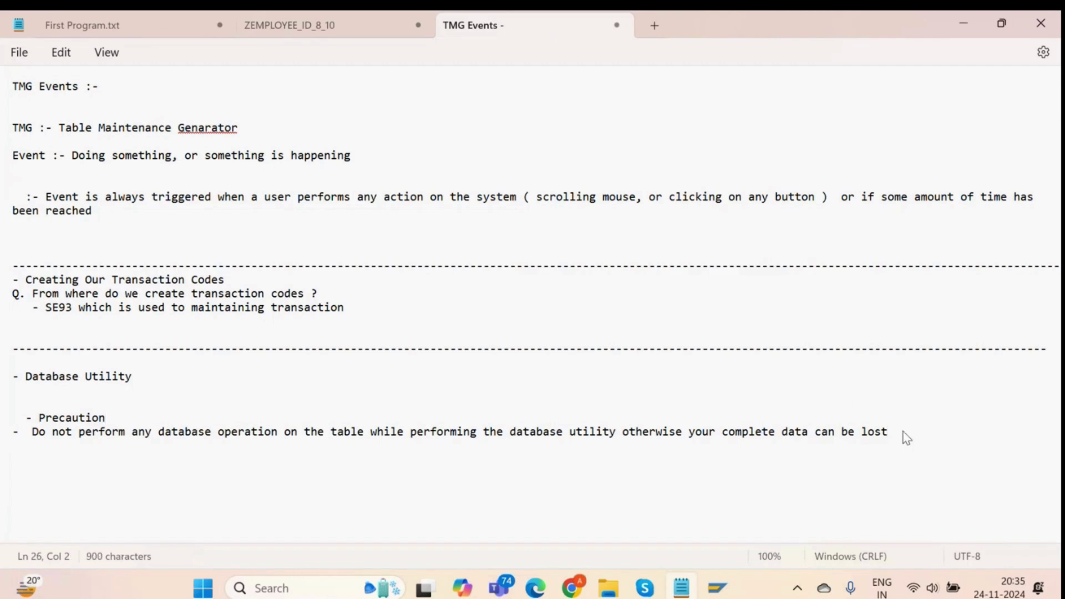
text(- It is ver)
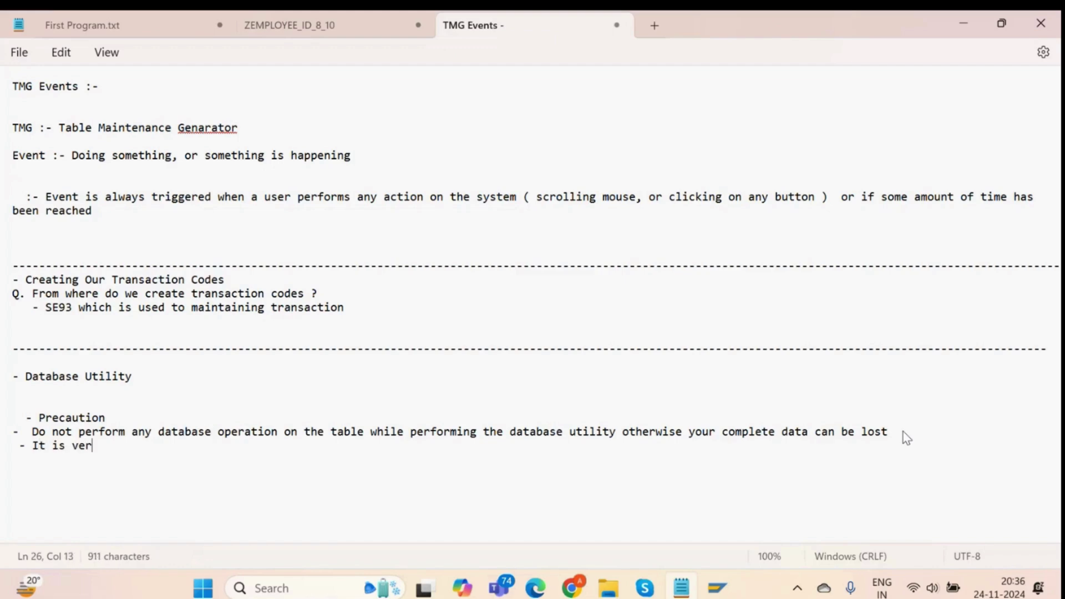
text(y critical)
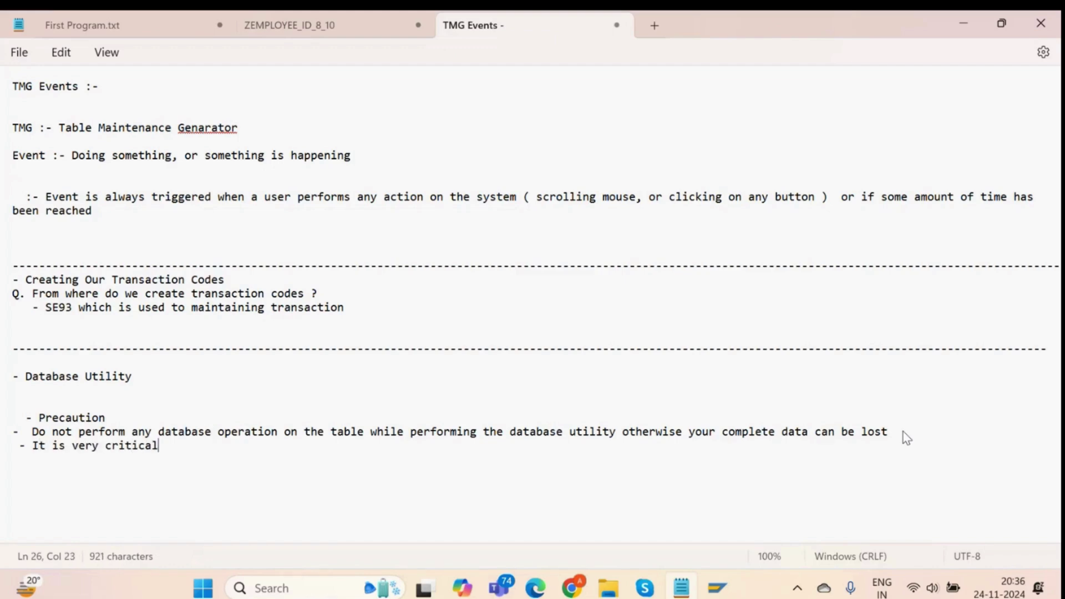
text( task because your a)
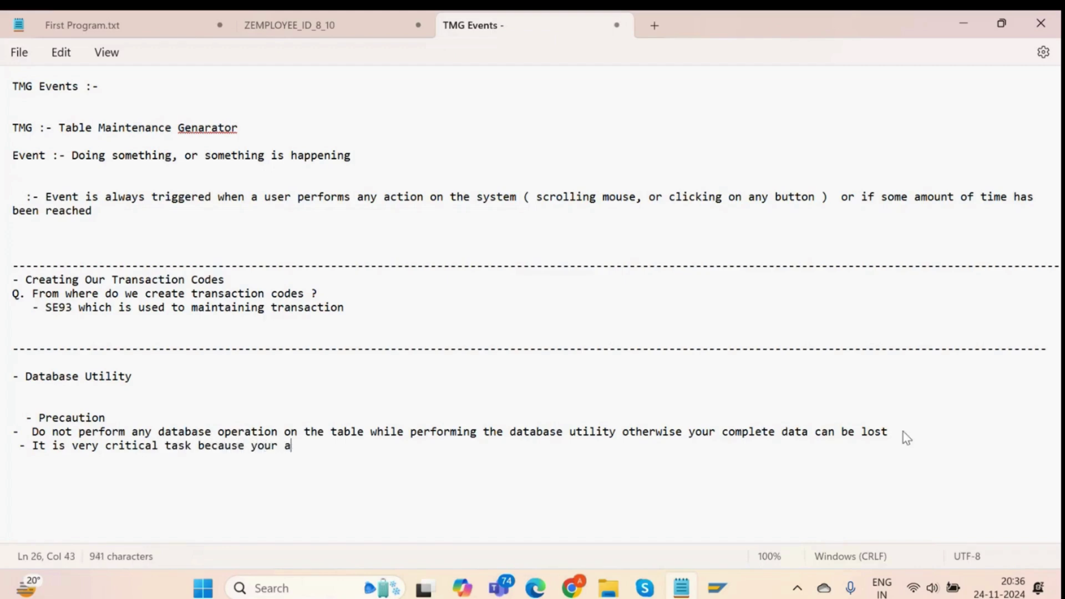
key(BackSpace)
text(are directly adj)
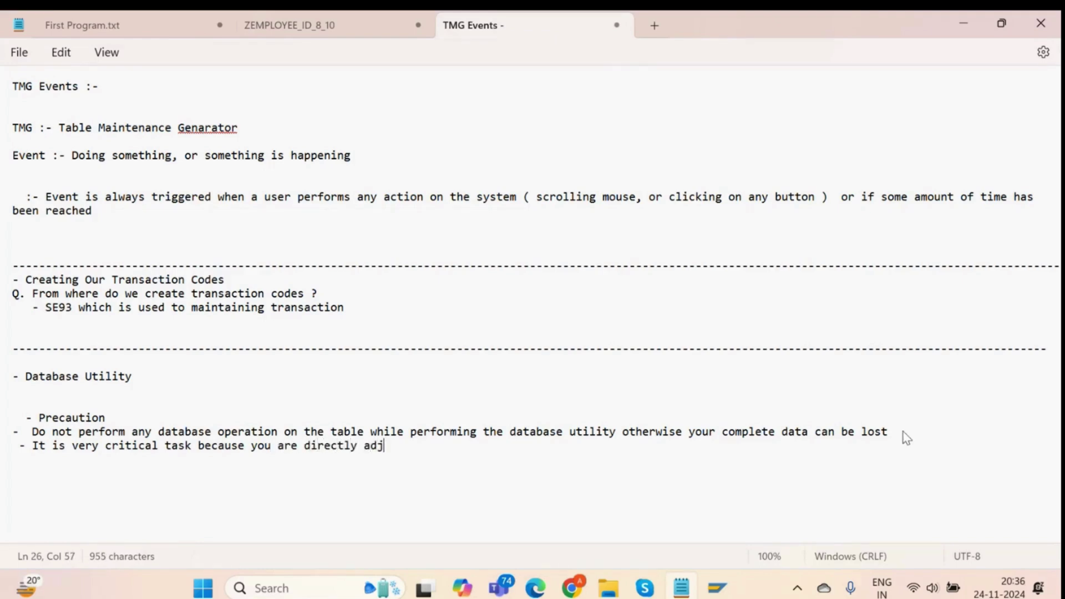
text(usting the database layer)
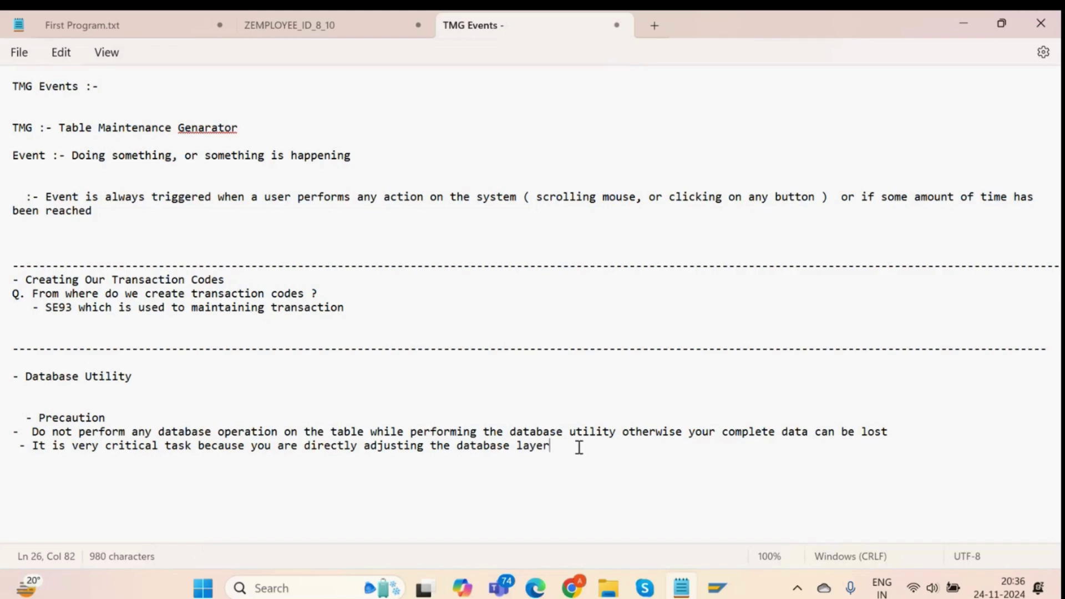
key(alt+Tab)
key(alt+Tab)
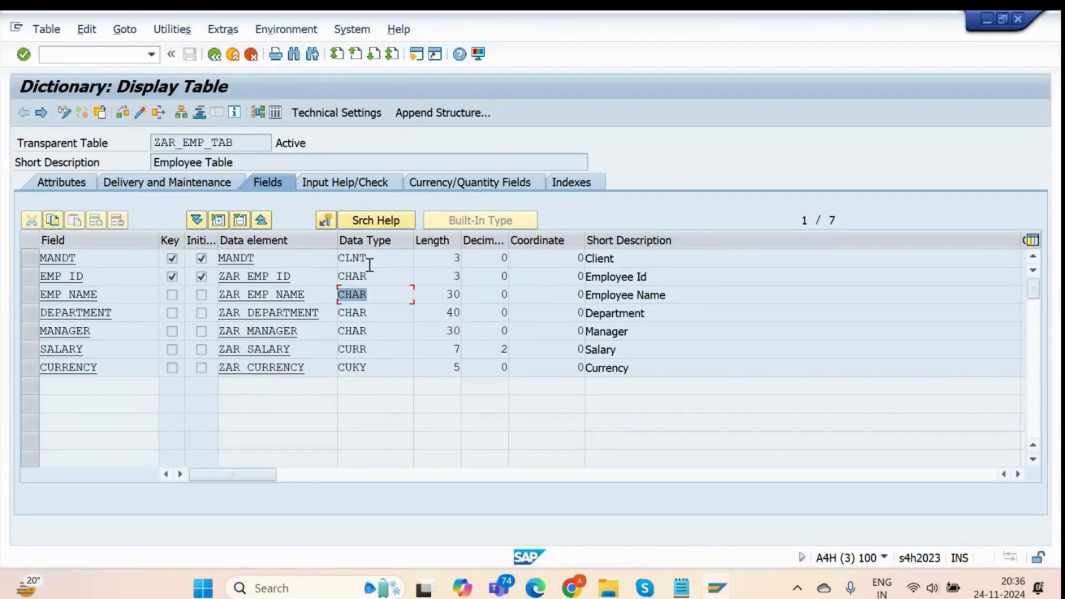
Review ZAR_EMP_TAB's name and 'Employee Table' description, then return to the ABAP Dictionary initial screen.
key(alt+Tab)
key(alt+Tab)
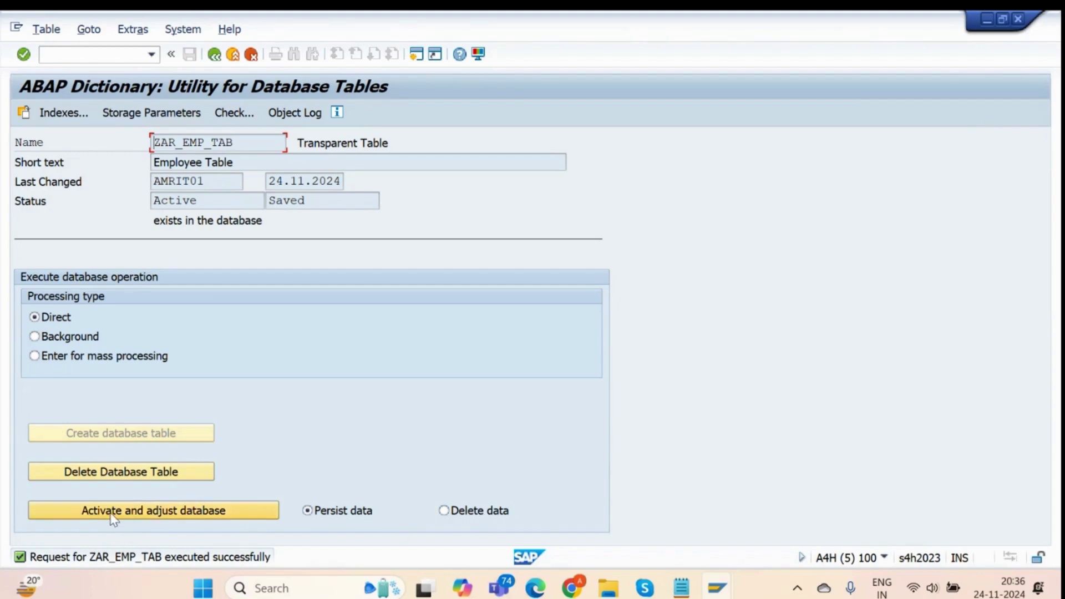
key(alt+Tab)
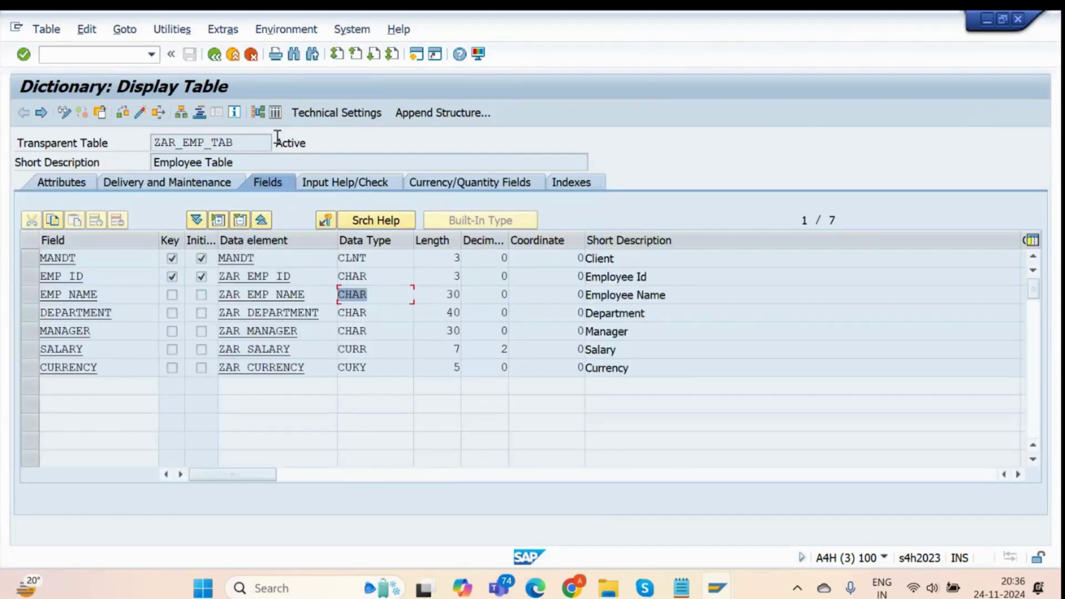
double_click(238, 144)
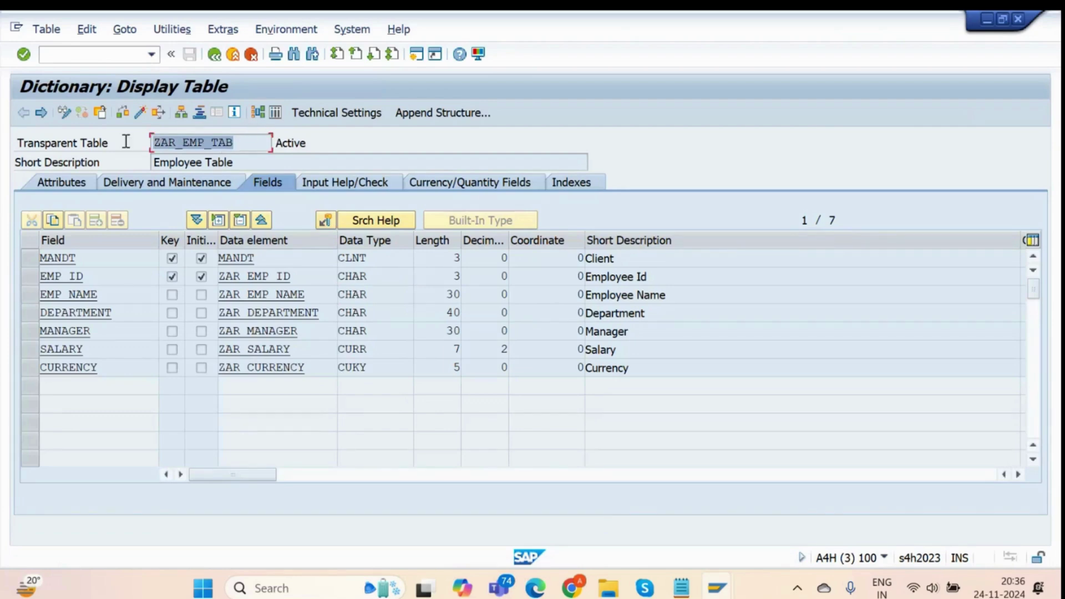
click(258, 143)
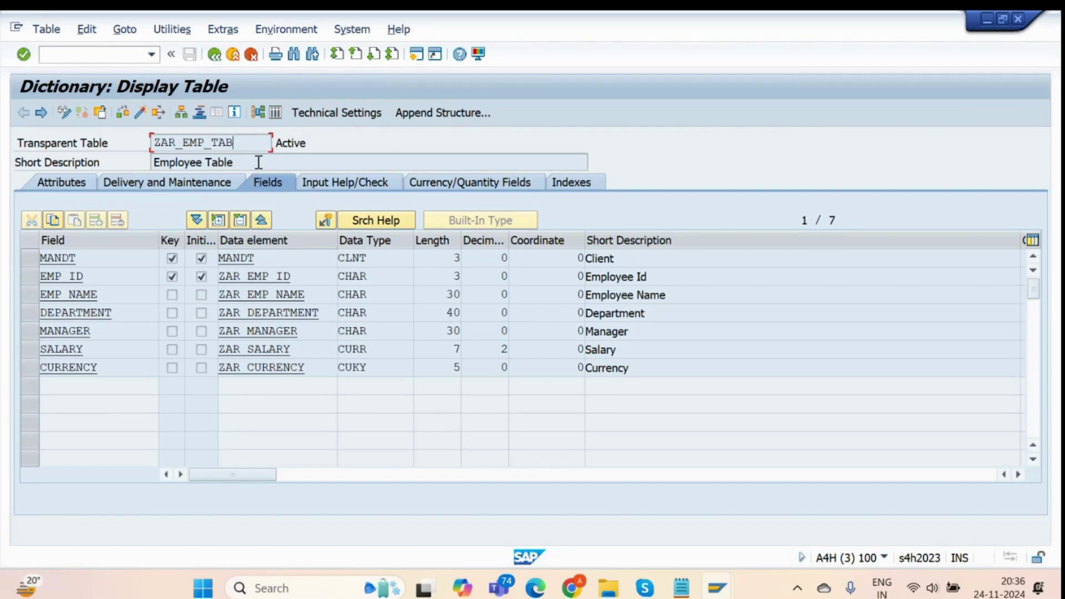
drag(257, 164, 138, 165)
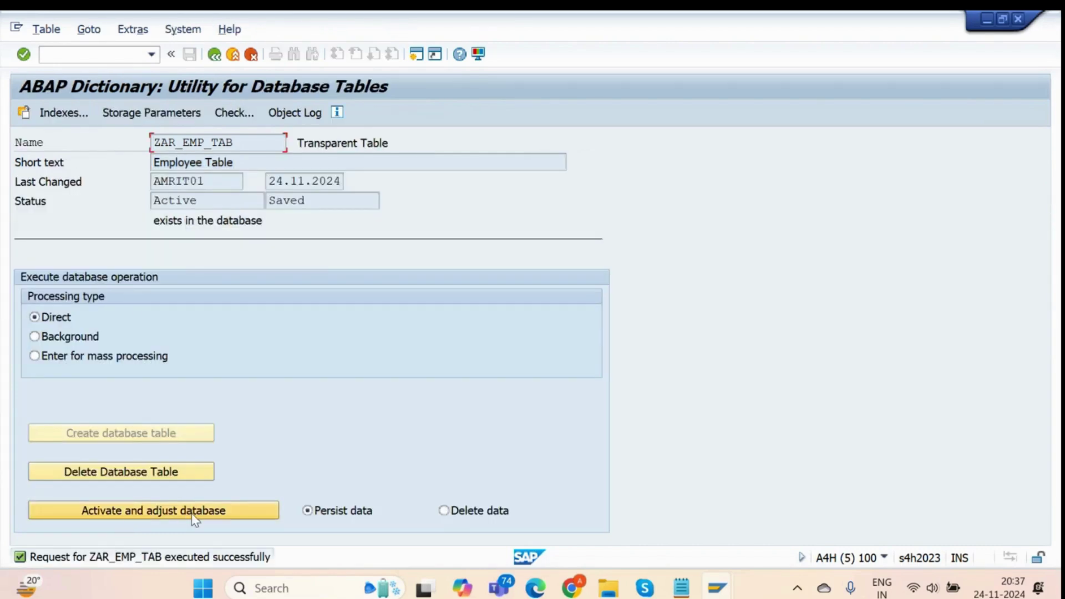
key(alt+Tab)
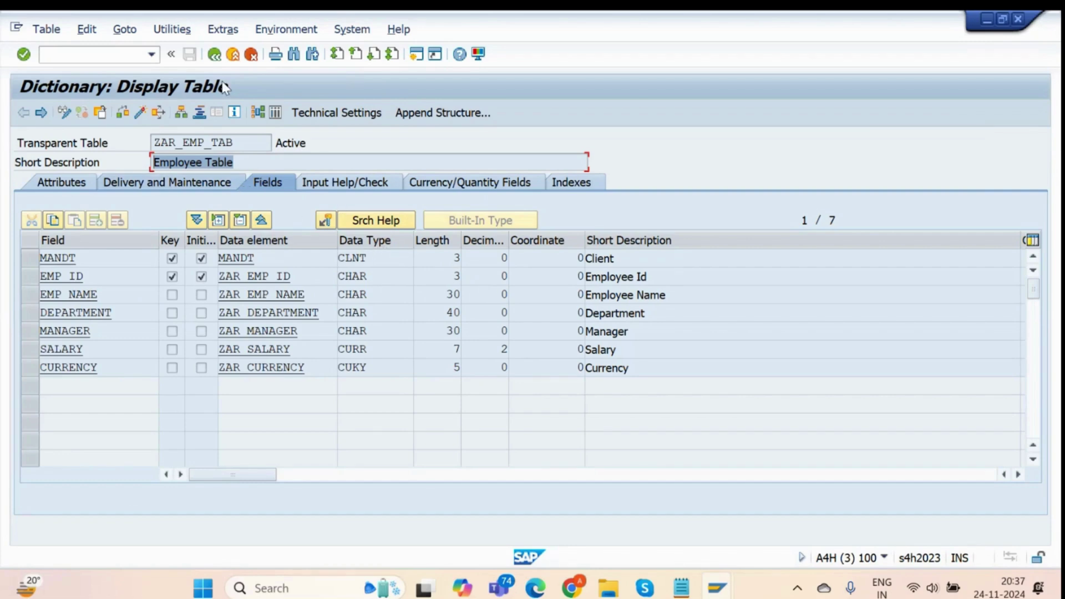
click(213, 55)
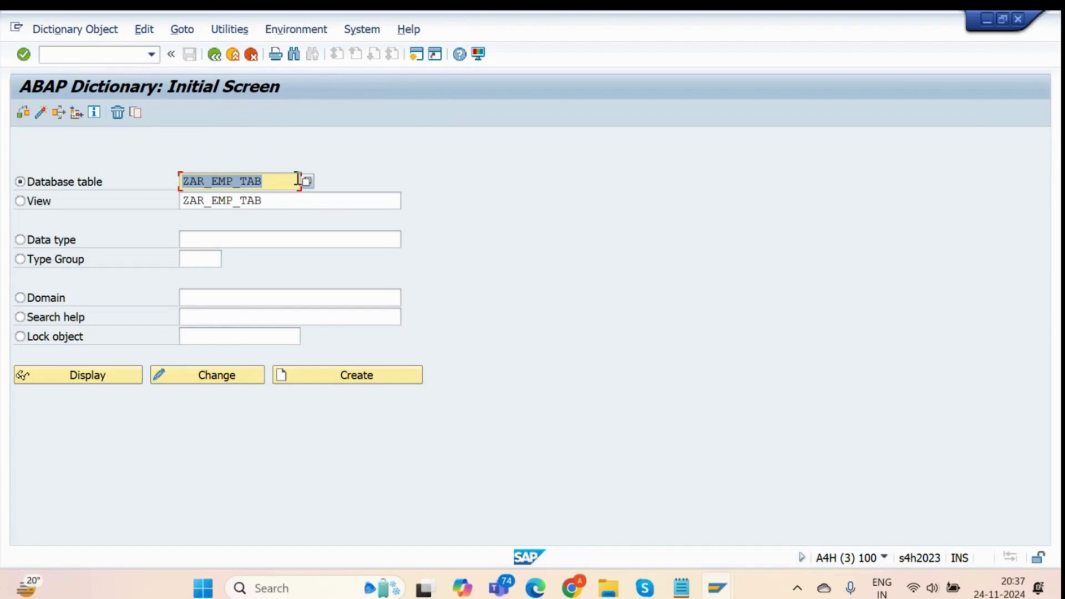
Review ZAR_EMP_TAB in the Database Utility: last changed by, Active status, and exists in the database.
key(alt+Tab)
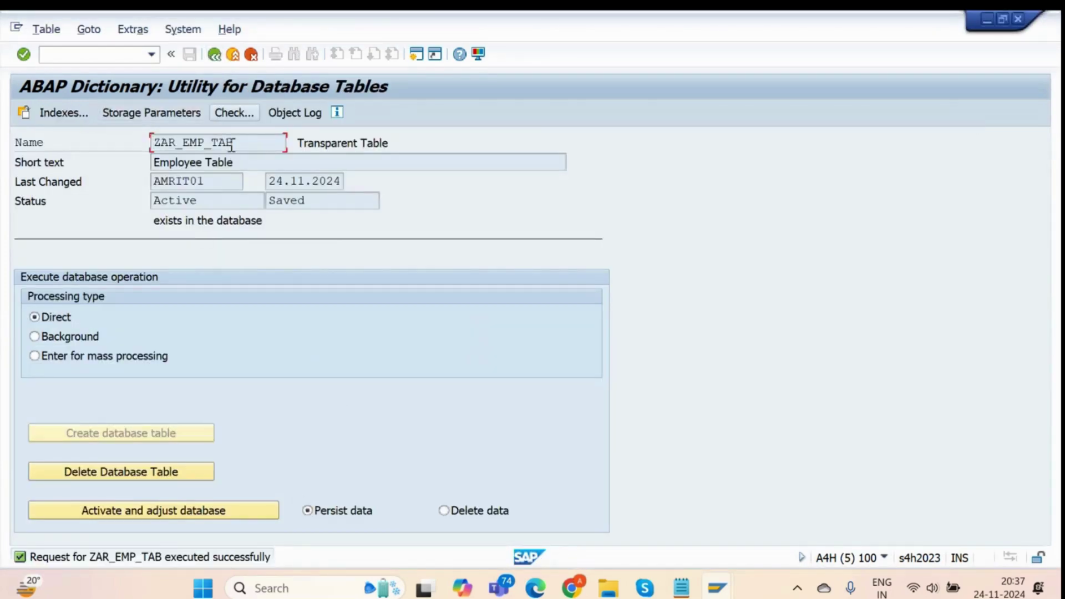
drag(232, 143, 158, 143)
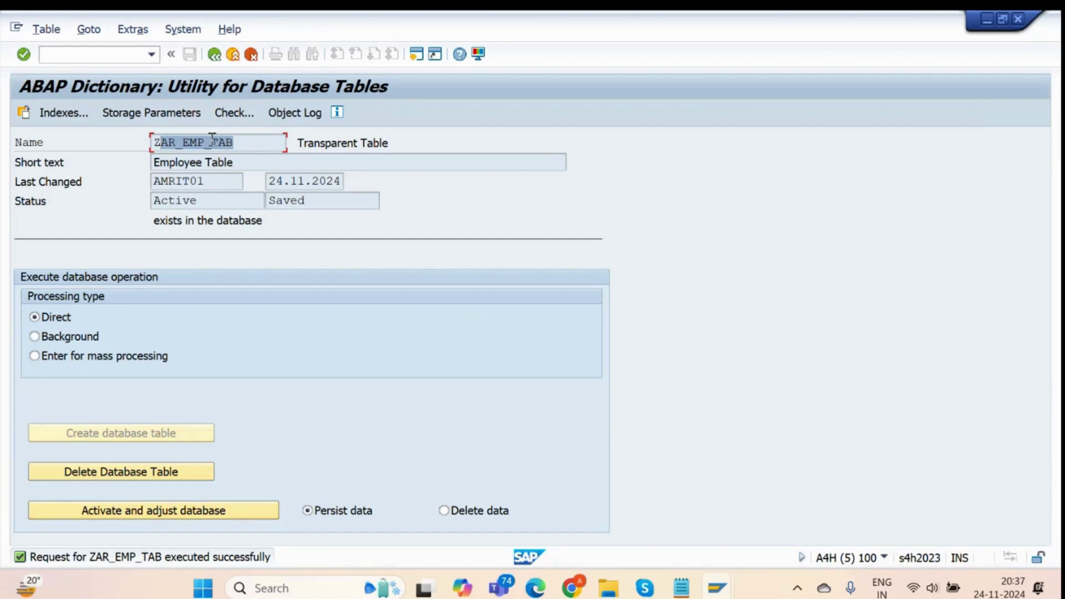
drag(245, 138, 138, 159)
drag(280, 141, 91, 146)
click(214, 148)
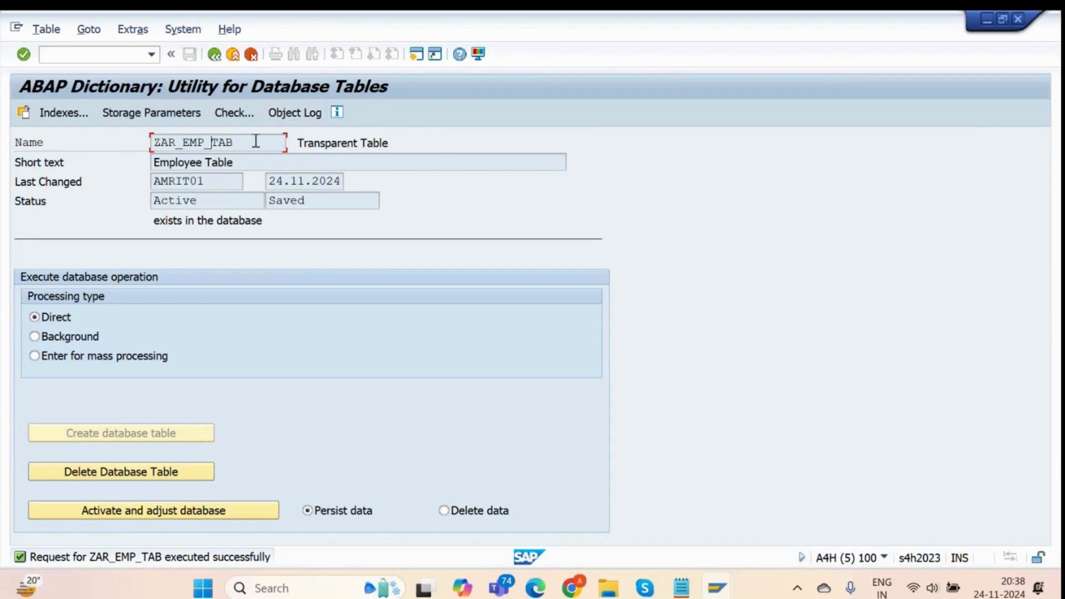
drag(256, 142, 117, 173)
drag(222, 182, 129, 194)
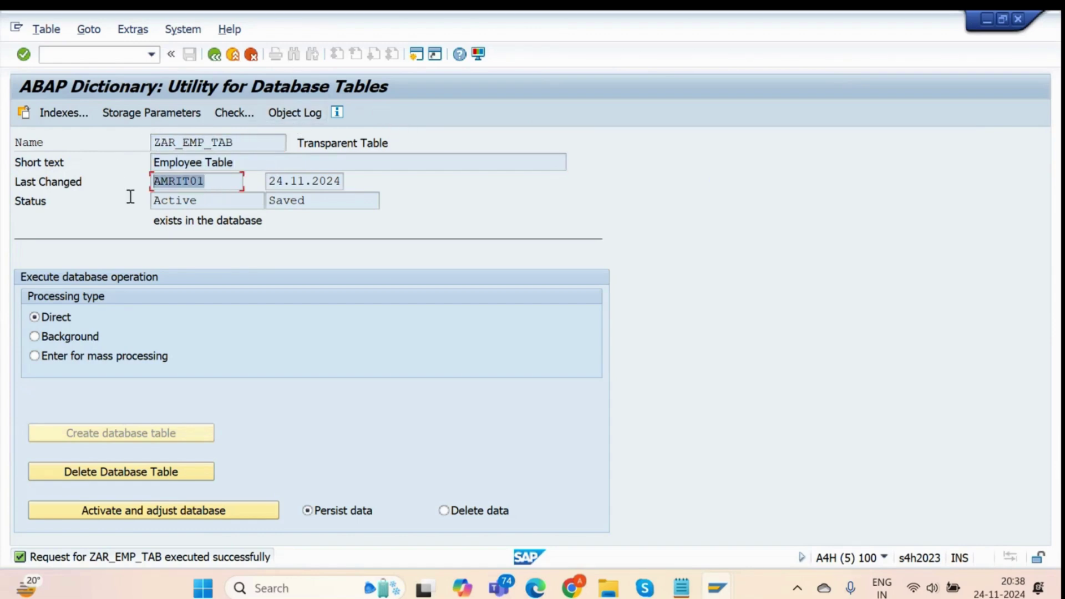
click(178, 198)
double_click(178, 199)
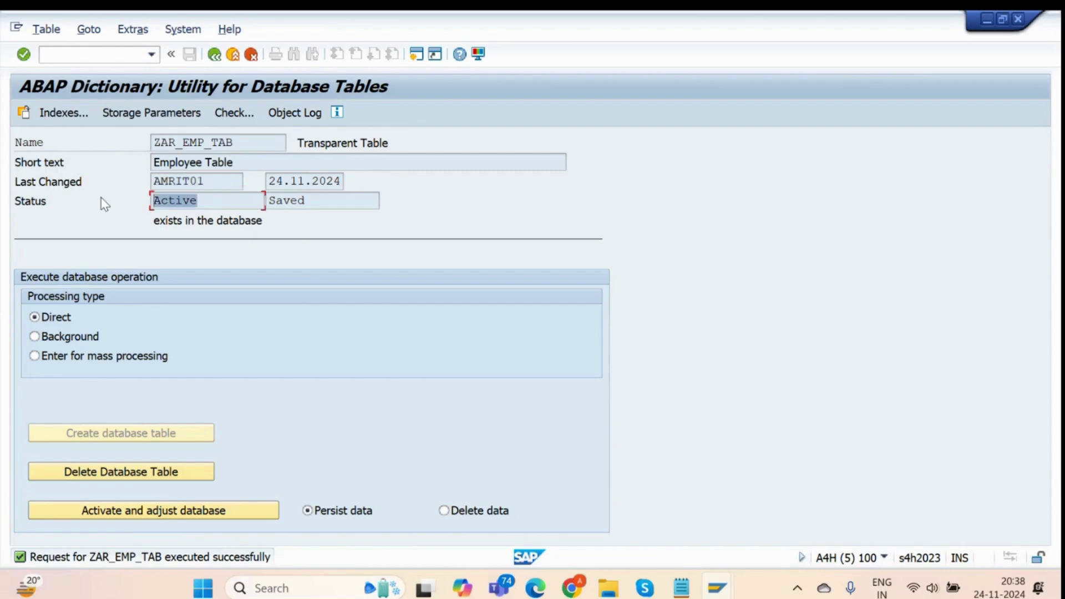
click(219, 207)
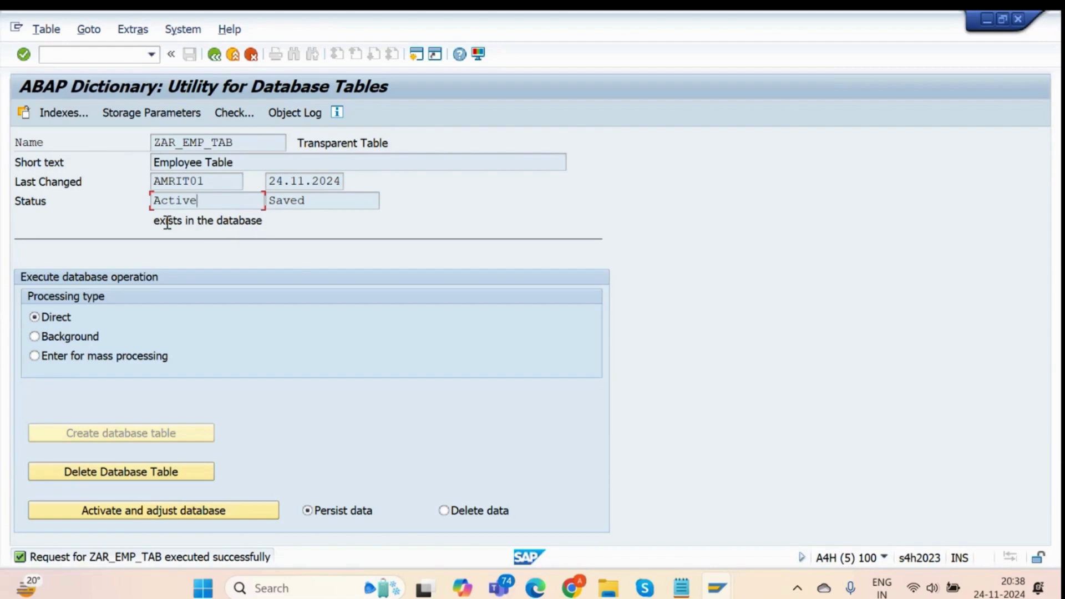
drag(154, 221, 333, 218)
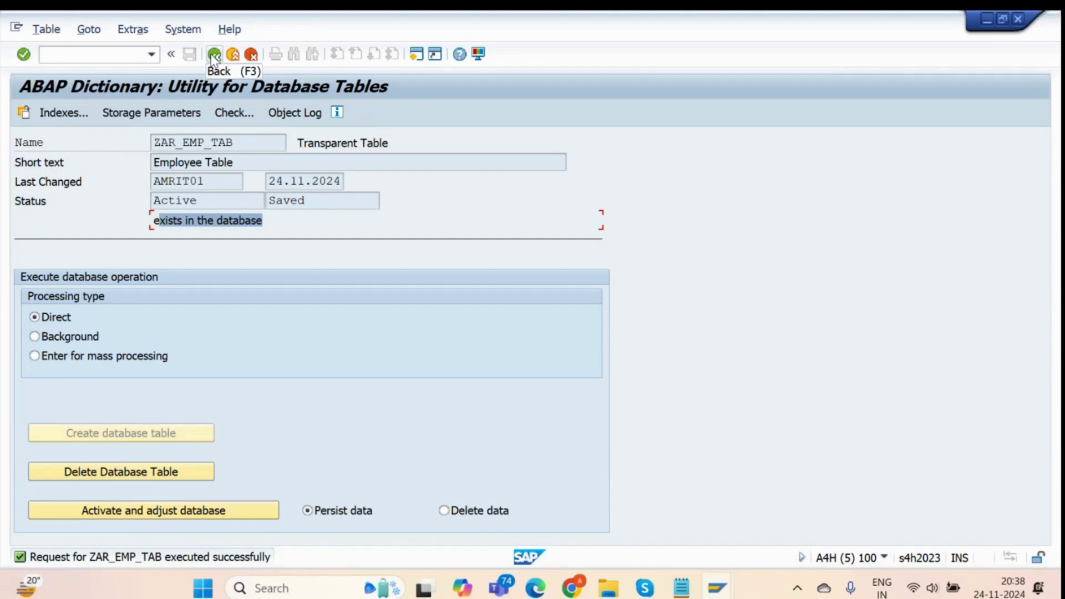
Back out to Easy Access, redisplay ZAR_EMP_TAB via se11, and check EMP_NAME's length of 30.
click(214, 55)
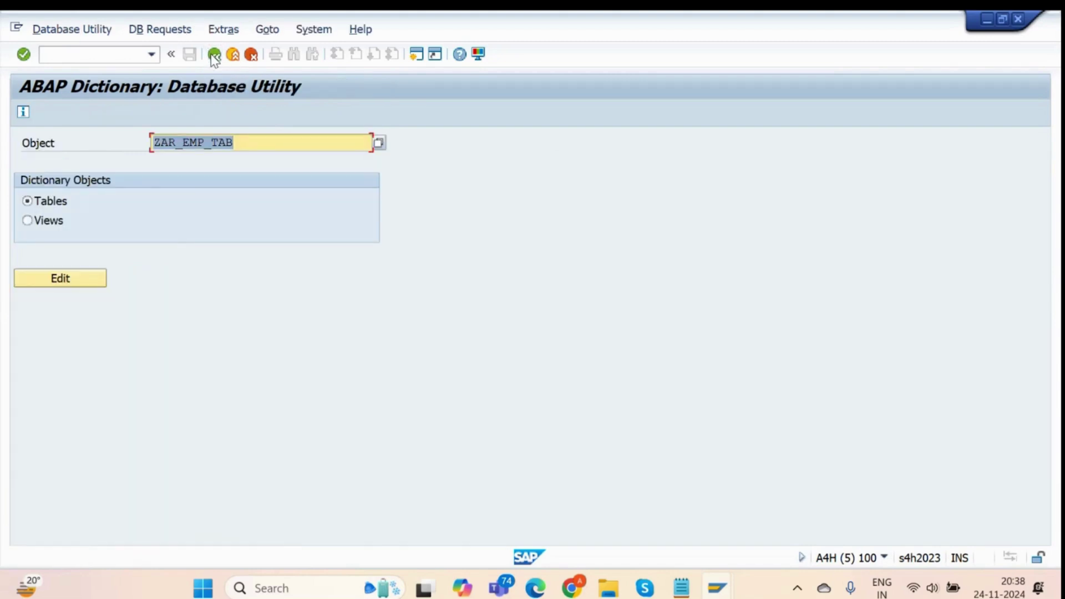
click(214, 55)
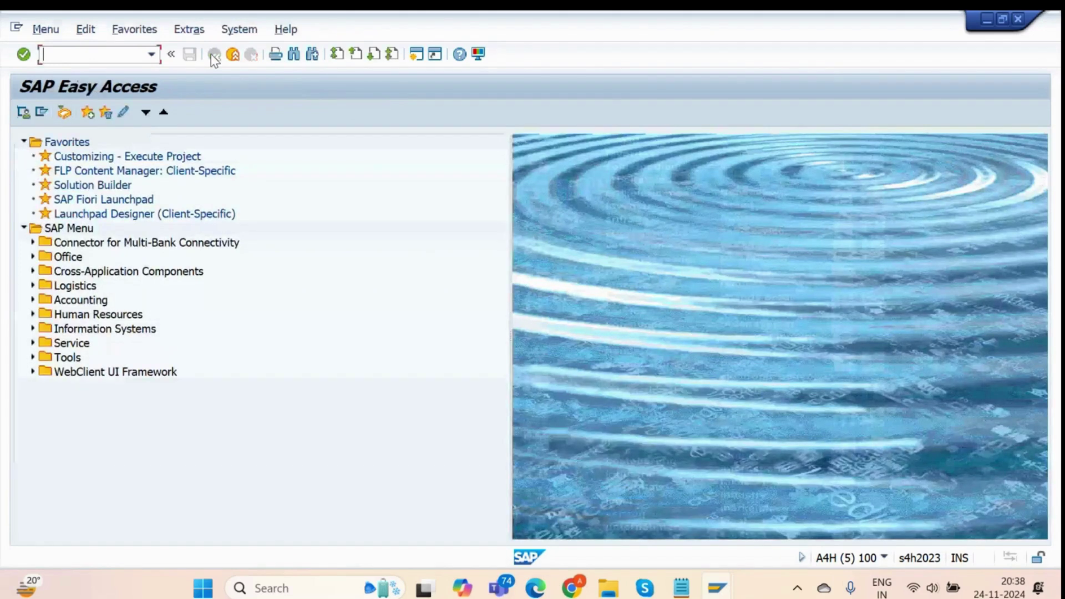
text(se11)
key(Return)
click(129, 375)
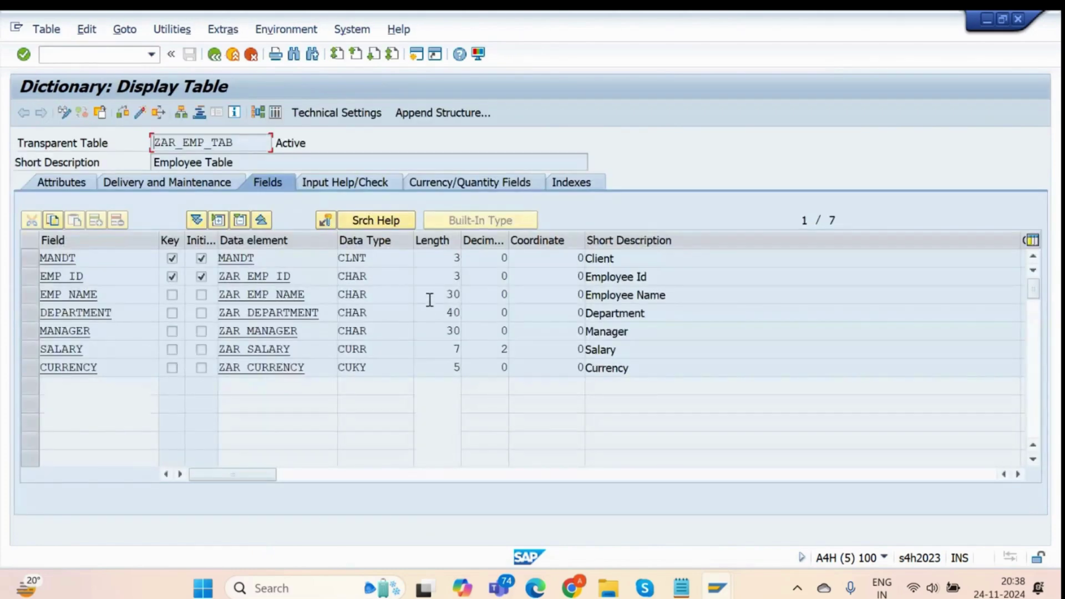
drag(430, 300, 514, 298)
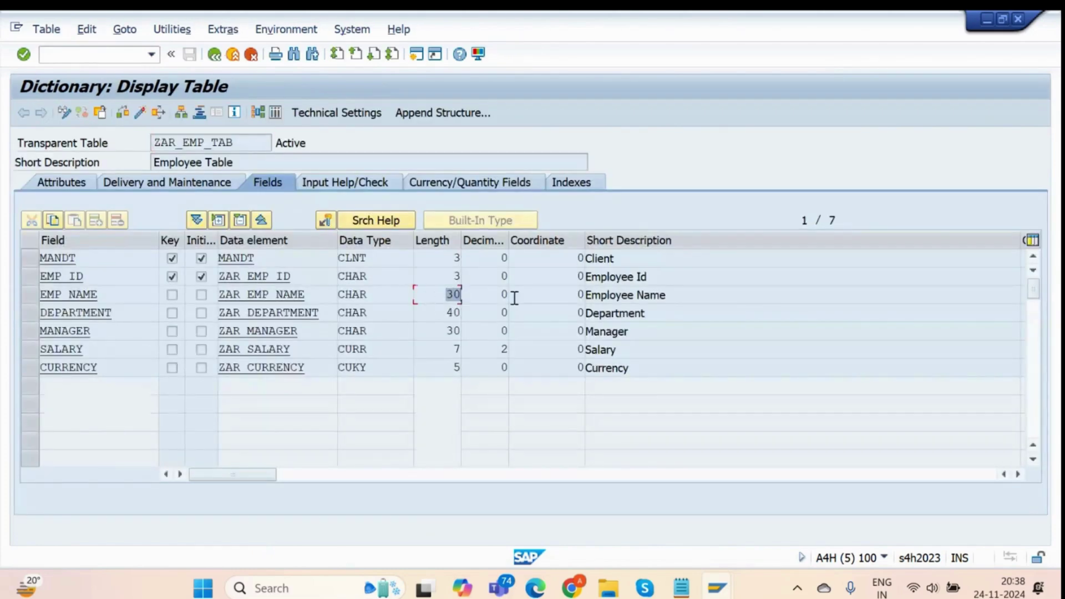
click(421, 295)
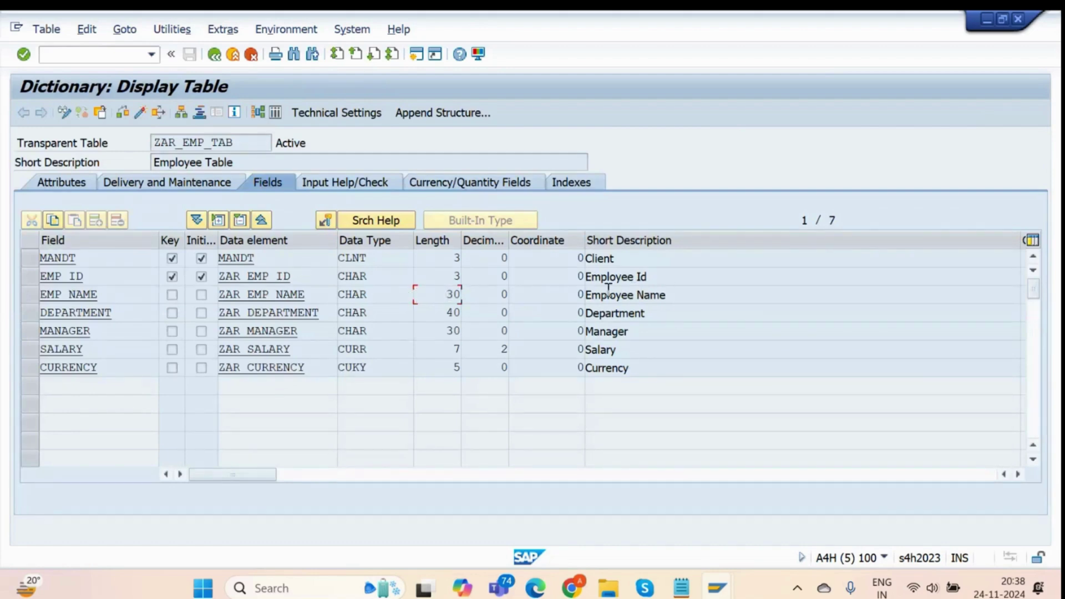
Add two blank lines after the critical-task precaution, erasing a trial '10 -' entry.
click(679, 586)
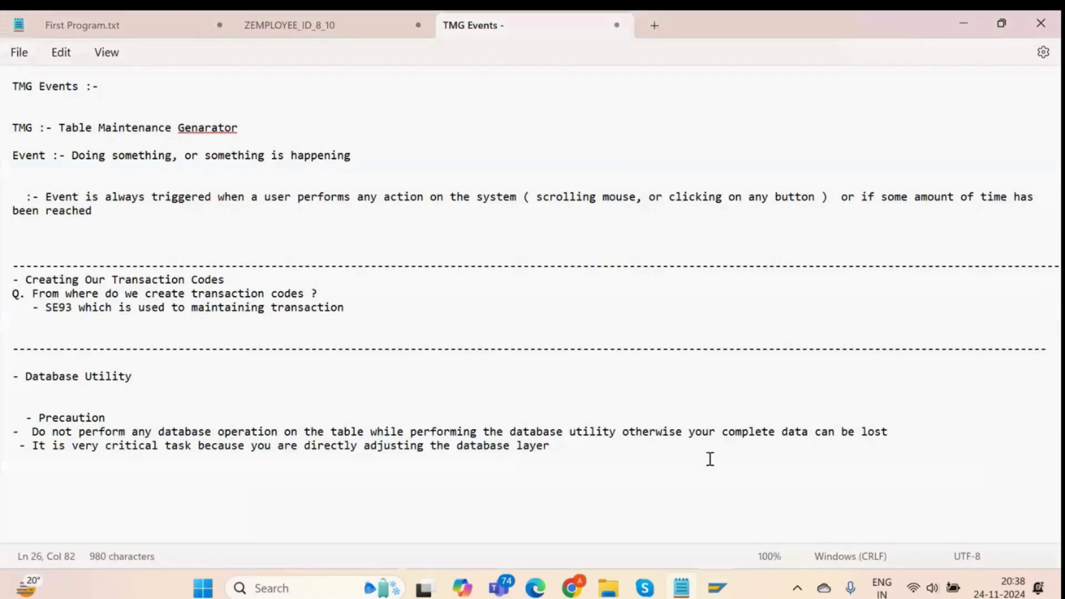
key(Return)
key(Return)
key(Return)
text(10 )
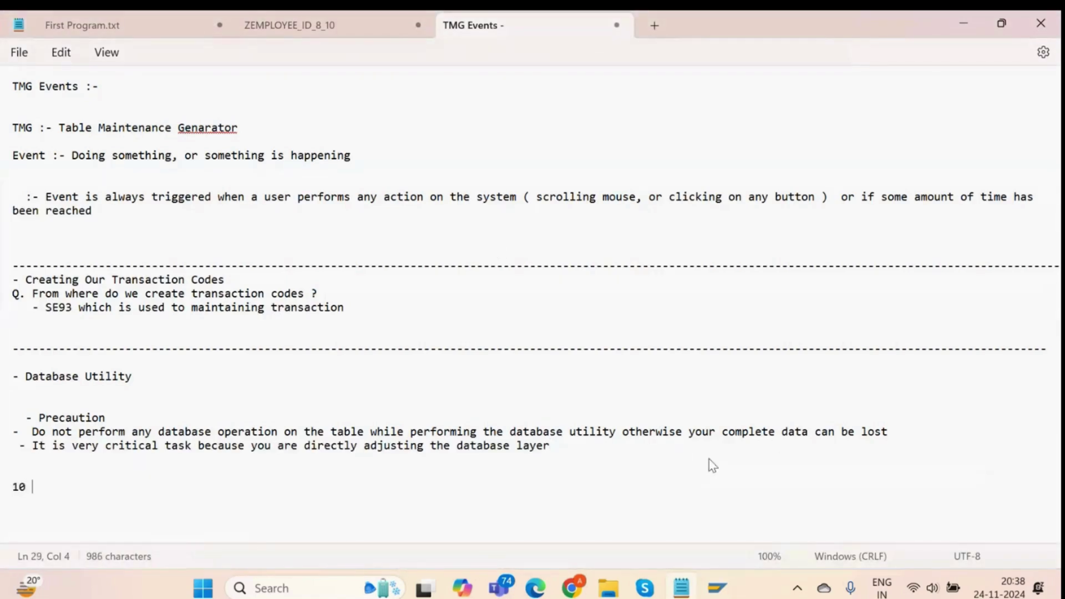
text(-)
key(BackSpace)
key(BackSpace)
key(BackSpace)
key(Return)
key(Return)
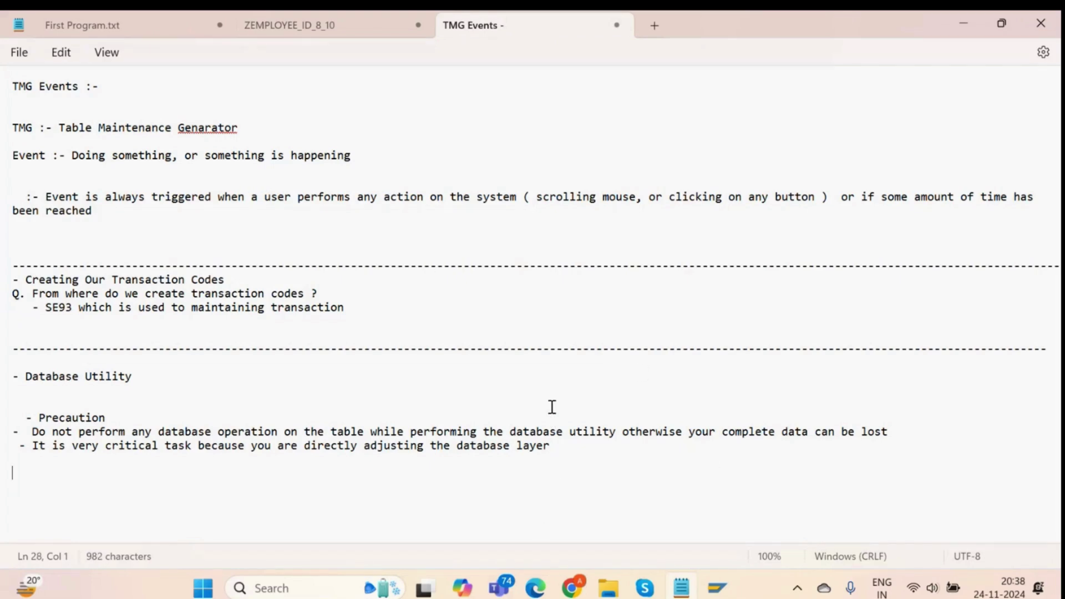